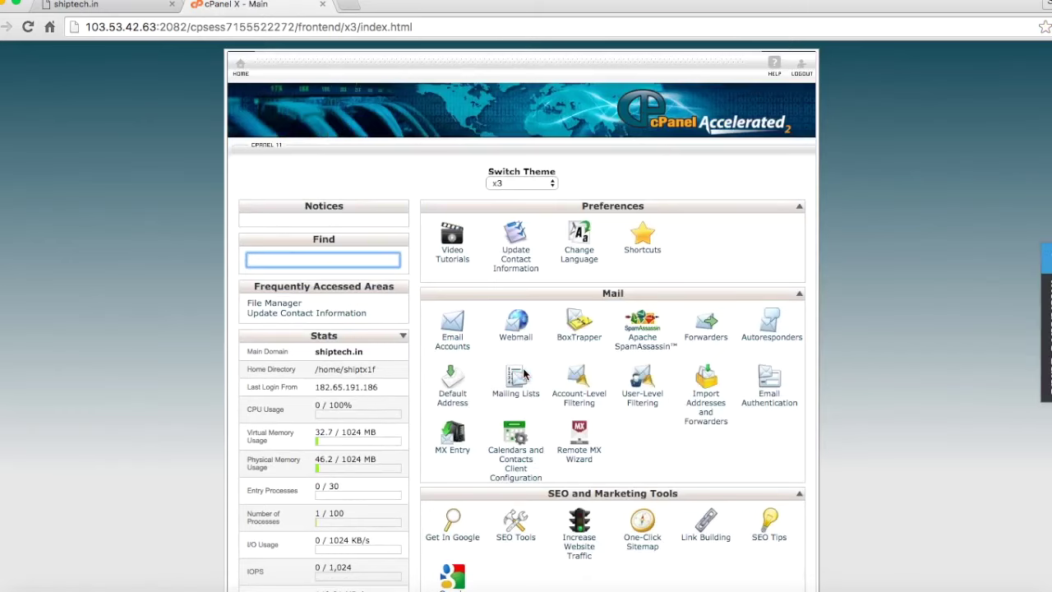
Step: Look through the tool sections on the cPanel home page, from Mail down to the Softaculous Apps Installer
{"action": "scroll", "coordinate": [522, 374], "scroll_direction": "down", "scroll_amount": 3}
{"action": "scroll", "coordinate": [522, 370], "scroll_direction": "up", "scroll_amount": 3}
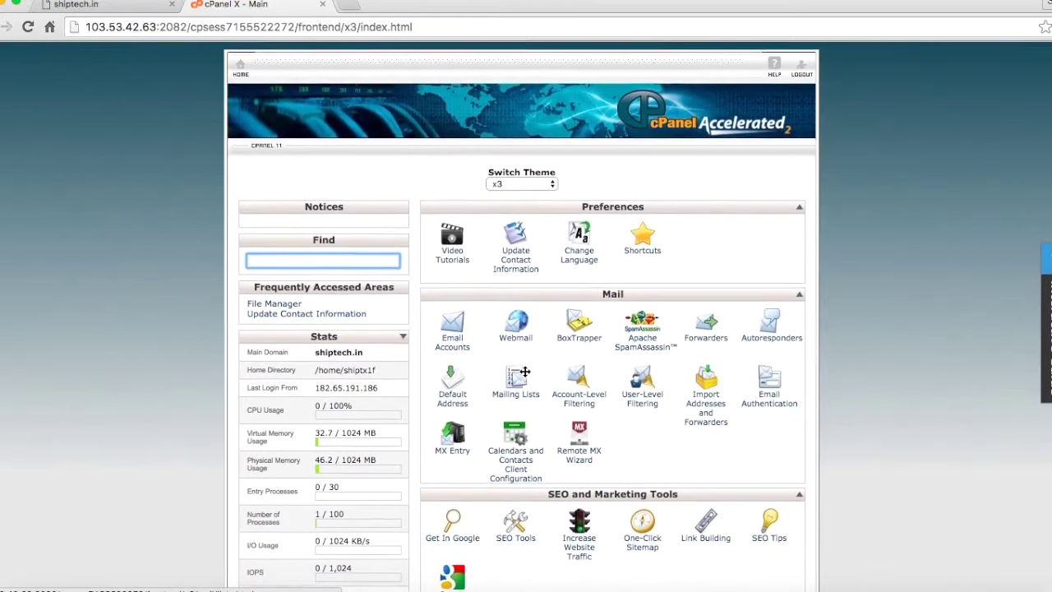
{"action": "scroll", "coordinate": [522, 372], "scroll_direction": "down", "scroll_amount": 4}
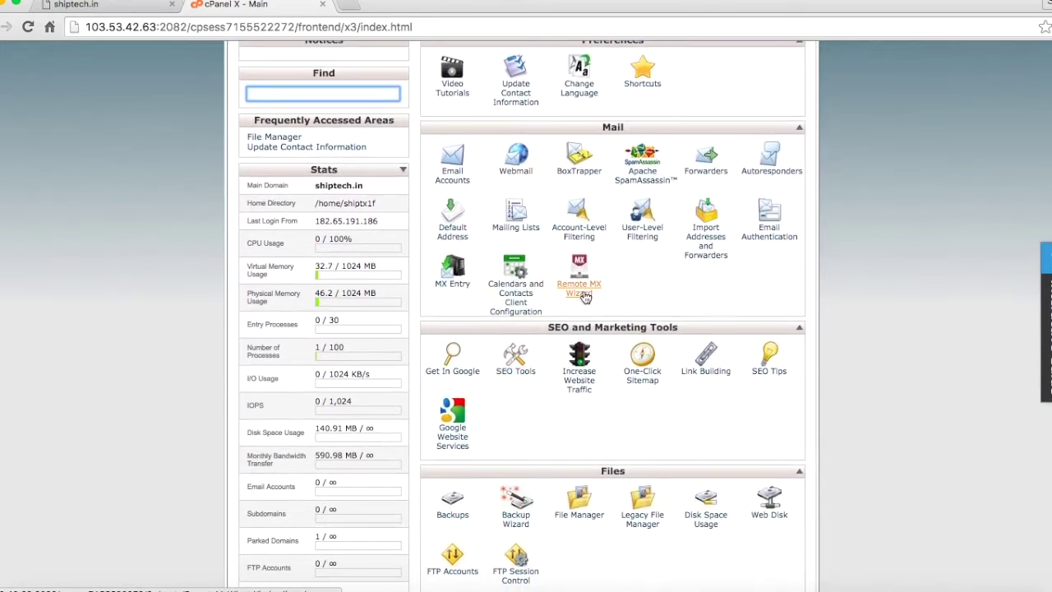
{"action": "scroll", "coordinate": [585, 297], "scroll_direction": "down", "scroll_amount": 5}
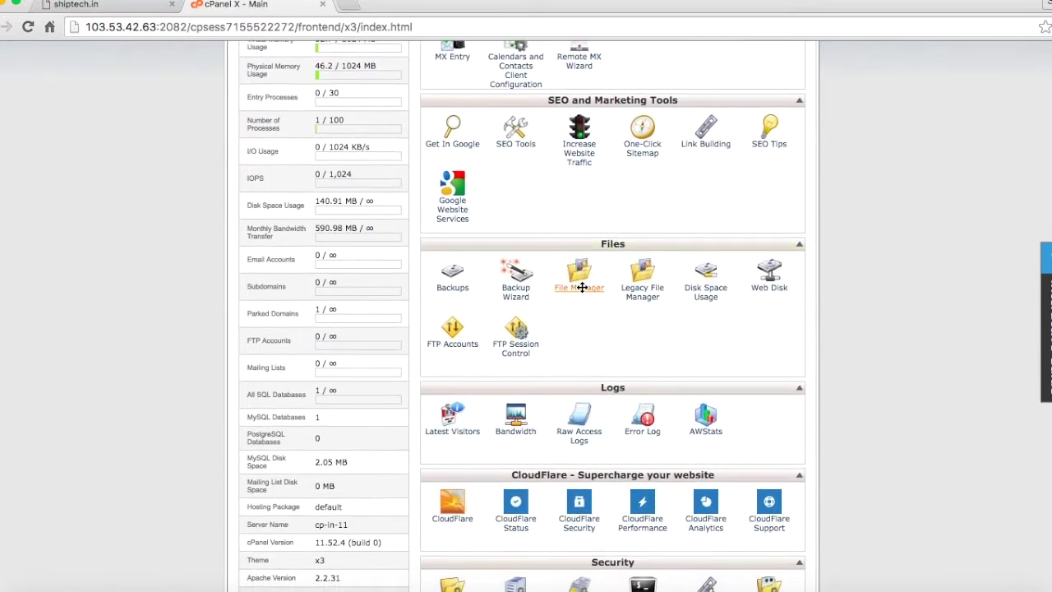
{"action": "scroll", "coordinate": [581, 287], "scroll_direction": "down", "scroll_amount": 10}
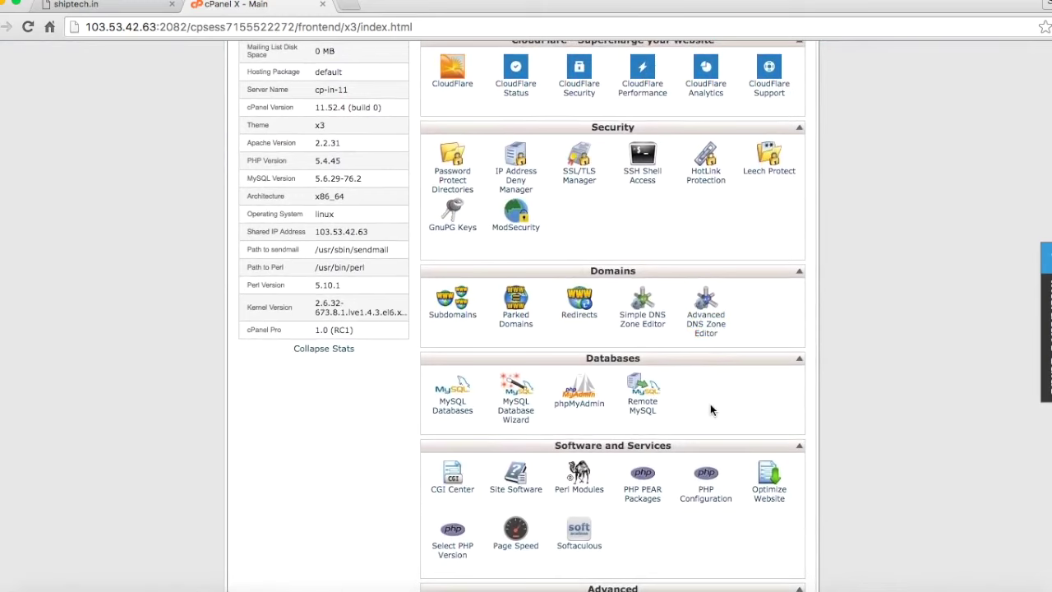
{"action": "scroll", "coordinate": [712, 409], "scroll_direction": "down", "scroll_amount": 7}
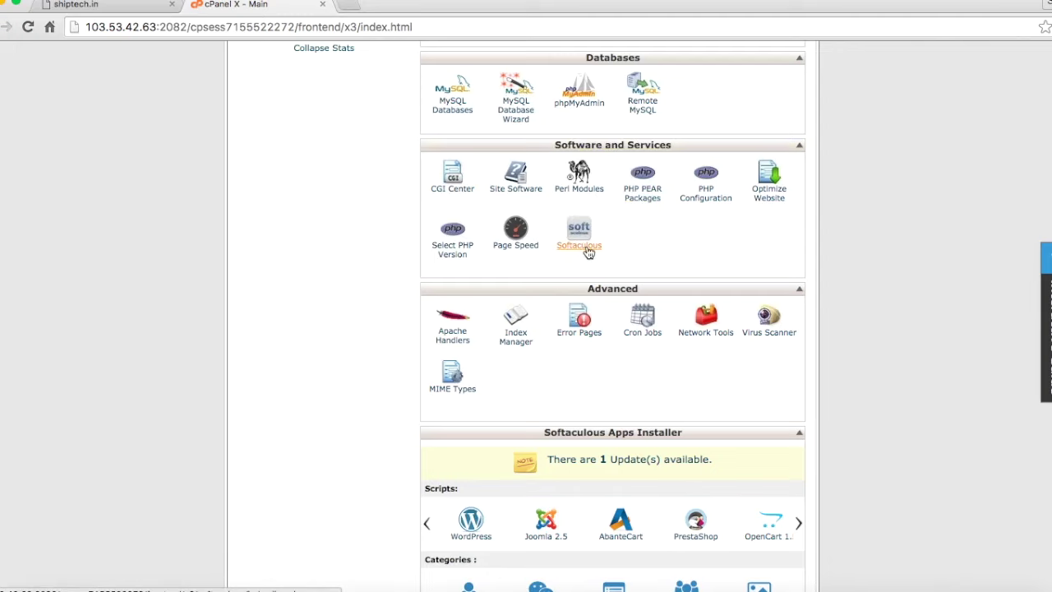
{"action": "scroll", "coordinate": [608, 411], "scroll_direction": "down", "scroll_amount": 5}
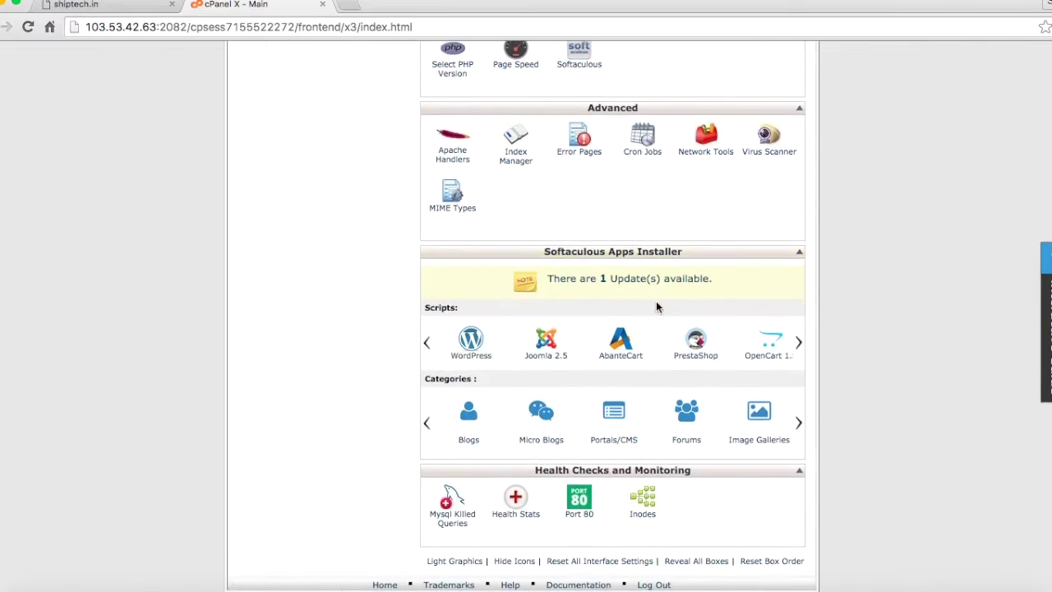
{"action": "scroll", "coordinate": [468, 353], "scroll_direction": "up", "scroll_amount": 3}
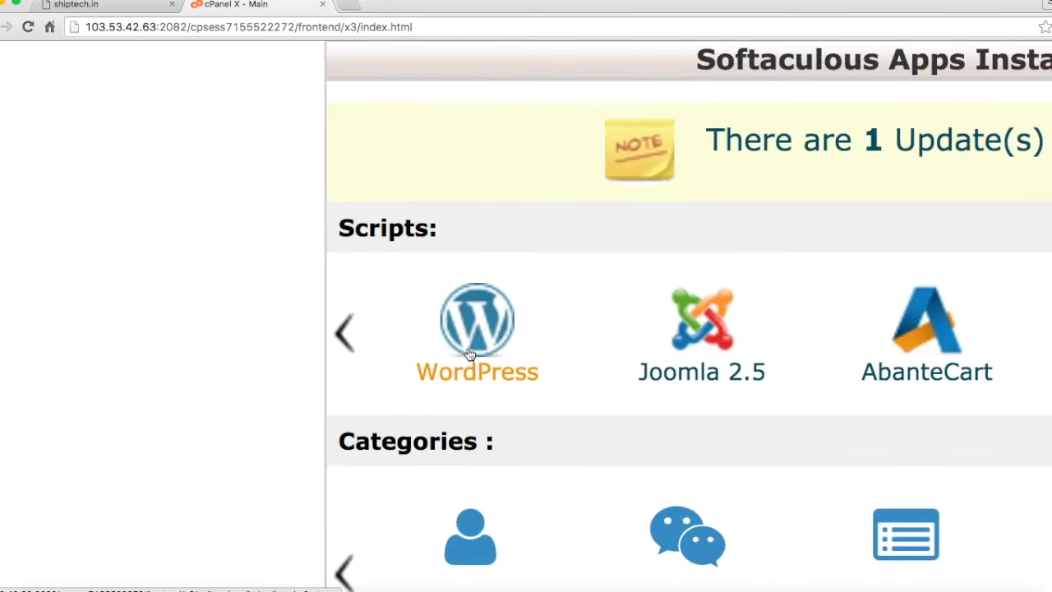
{"action": "scroll", "coordinate": [468, 354], "scroll_direction": "down", "scroll_amount": 3}
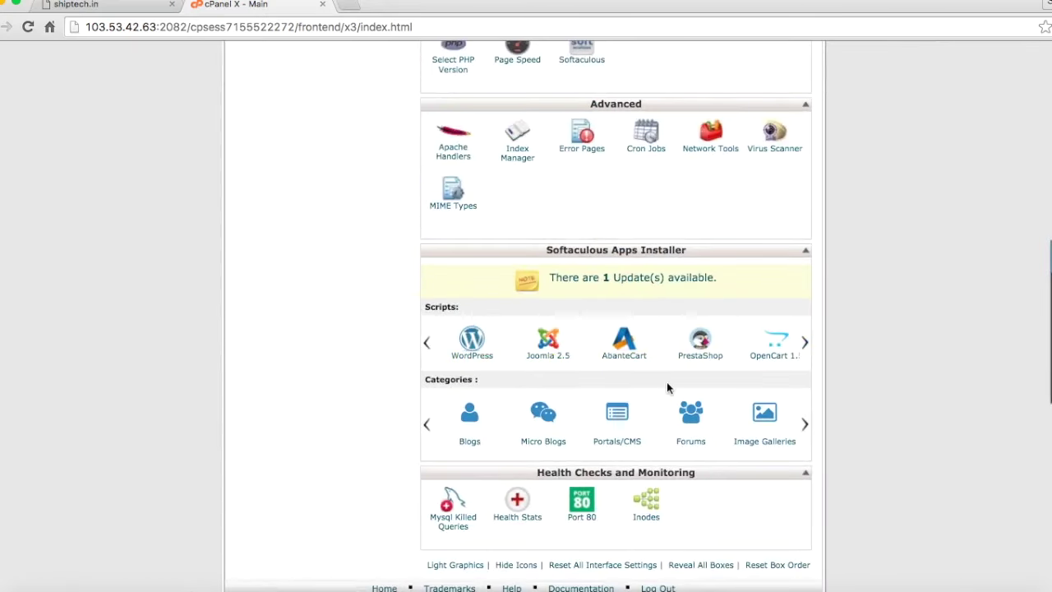
Step: Open Softaculous from the Software and Services section
{"action": "scroll", "coordinate": [666, 388], "scroll_direction": "up", "scroll_amount": 3}
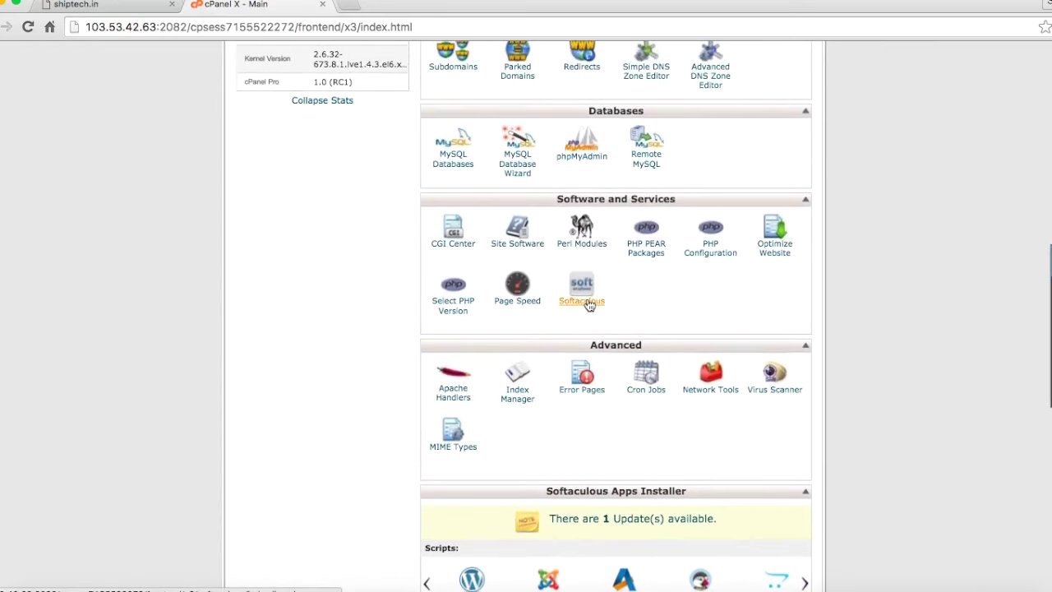
{"action": "scroll", "coordinate": [588, 304], "scroll_direction": "down", "scroll_amount": 1}
{"action": "left_click", "coordinate": [582, 210]}
Step: Look over the top scripts and open the install form for WordPress
{"action": "mouse_move", "coordinate": [458, 363]}
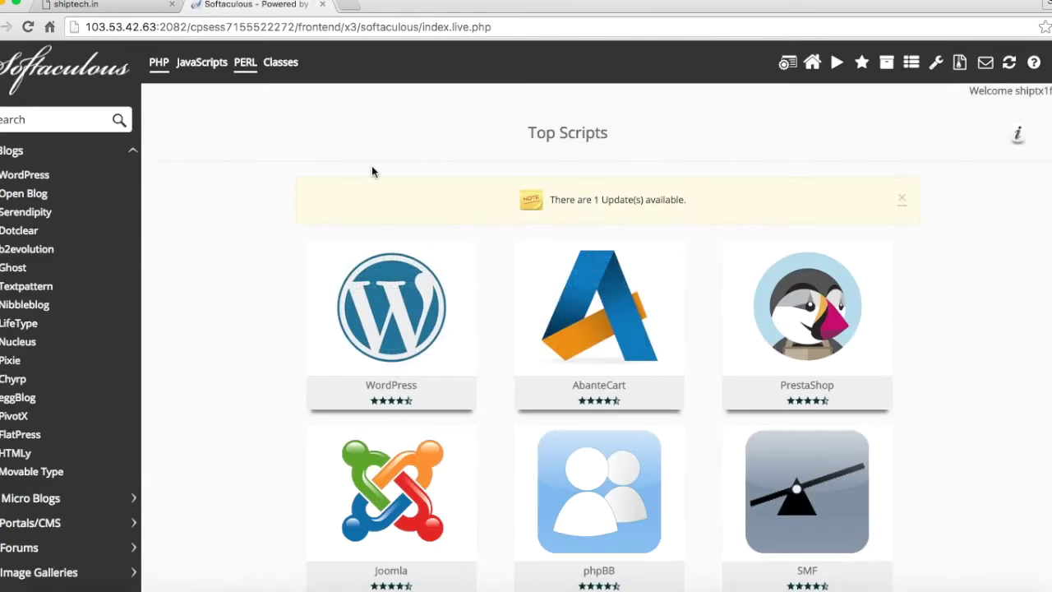
{"action": "mouse_move", "coordinate": [404, 475]}
{"action": "scroll", "coordinate": [404, 475], "scroll_direction": "down", "scroll_amount": 5}
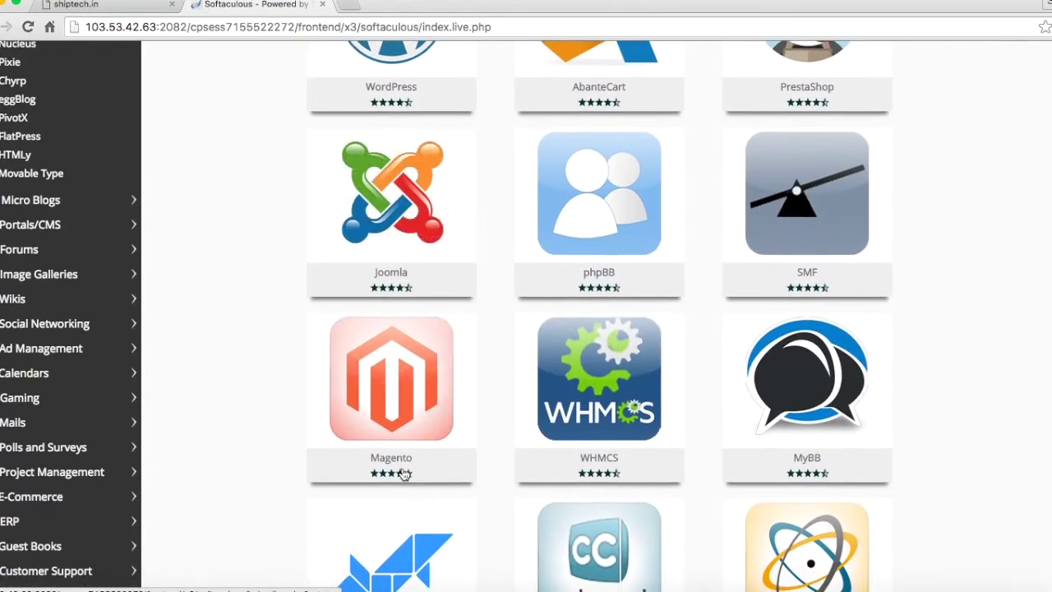
{"action": "scroll", "coordinate": [403, 475], "scroll_direction": "up", "scroll_amount": 6}
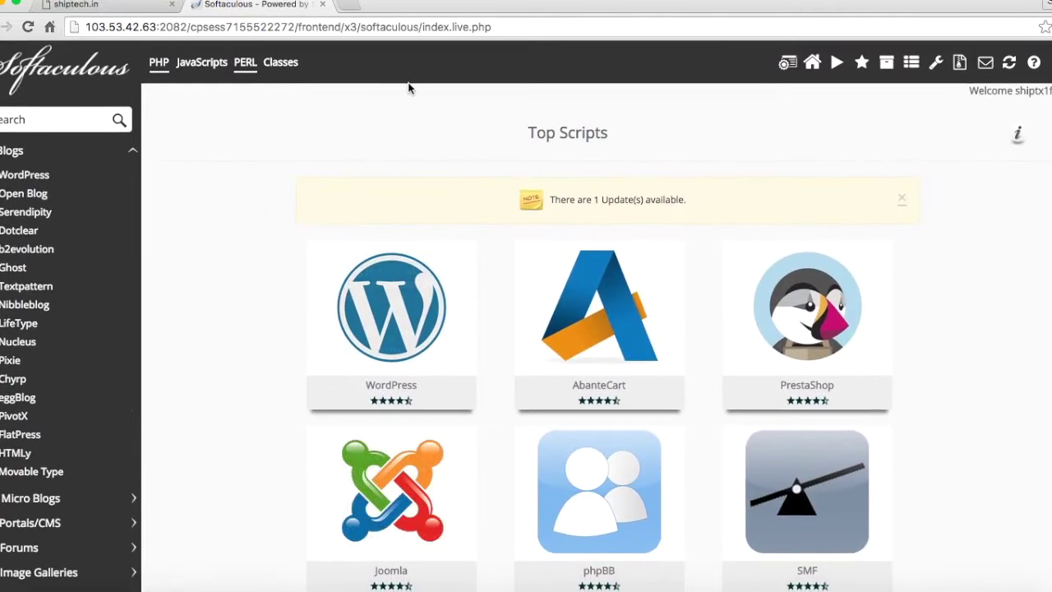
{"action": "mouse_move", "coordinate": [416, 337]}
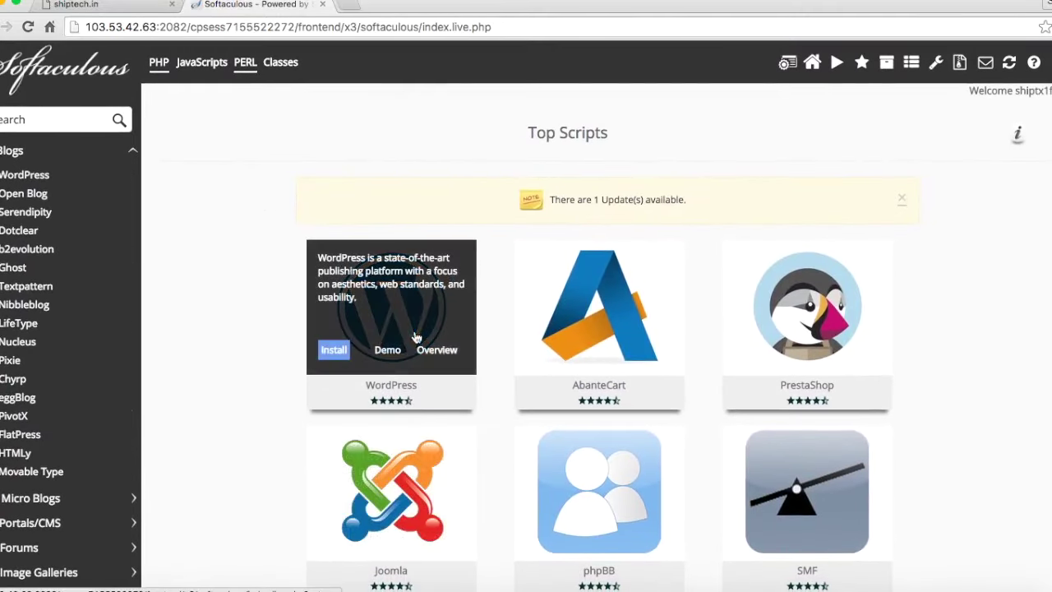
{"action": "left_click", "coordinate": [333, 352]}
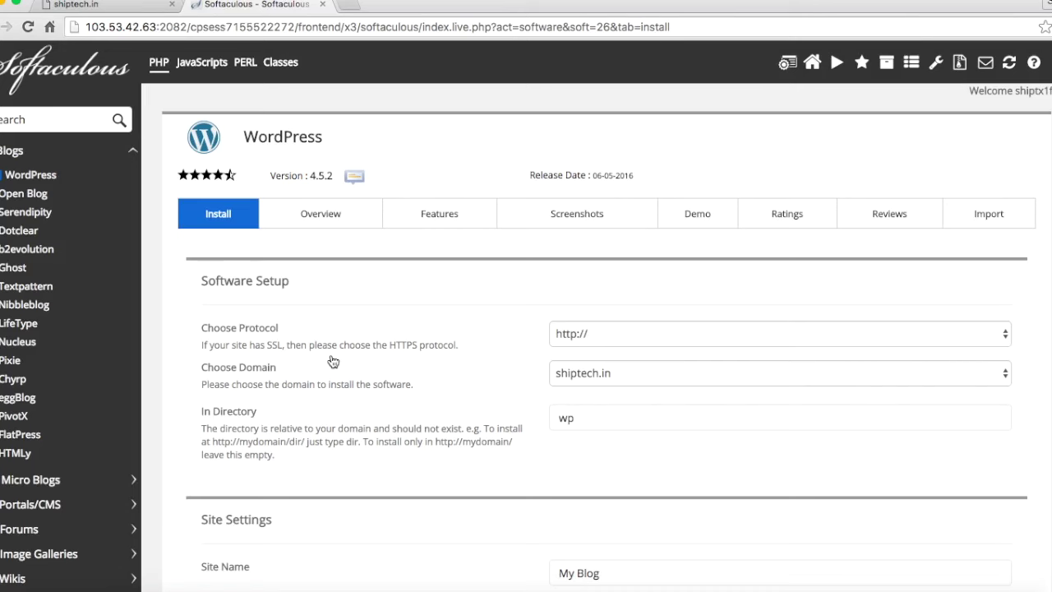
Step: Choose shiptech.in as the domain on which WordPress is installed
{"action": "scroll", "coordinate": [332, 362], "scroll_direction": "down", "scroll_amount": 2}
{"action": "left_click", "coordinate": [594, 366]}
{"action": "left_click", "coordinate": [608, 287]}
{"action": "left_click", "coordinate": [616, 327]}
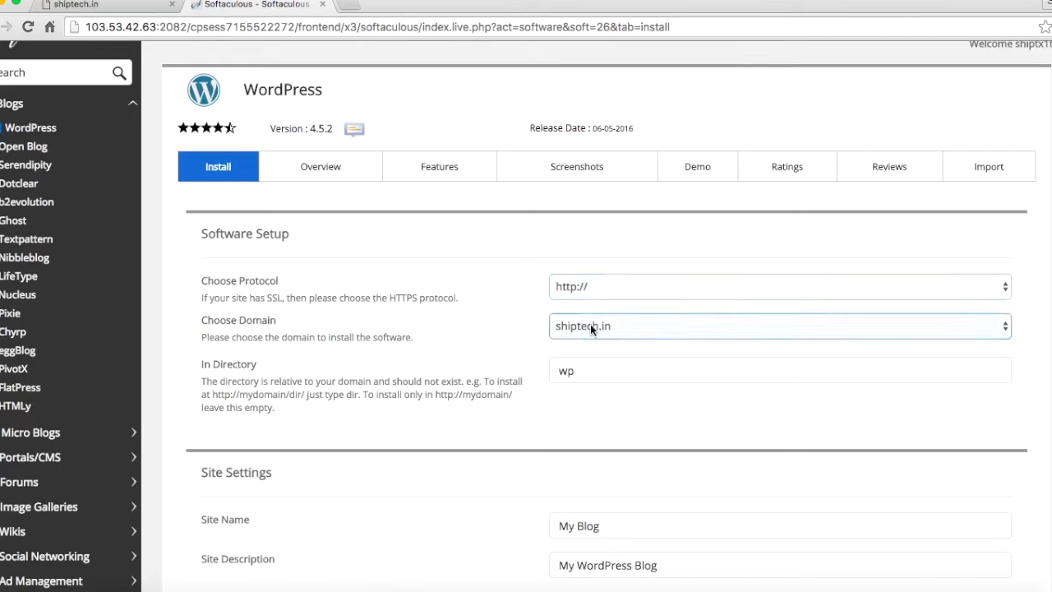
{"action": "left_click", "coordinate": [770, 329]}
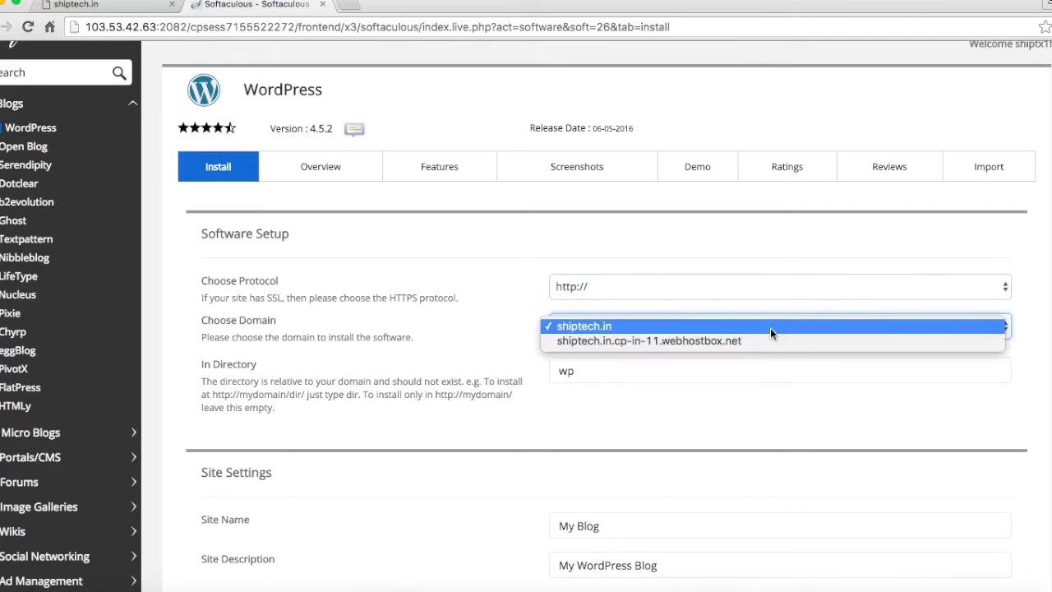
{"action": "left_click", "coordinate": [770, 326]}
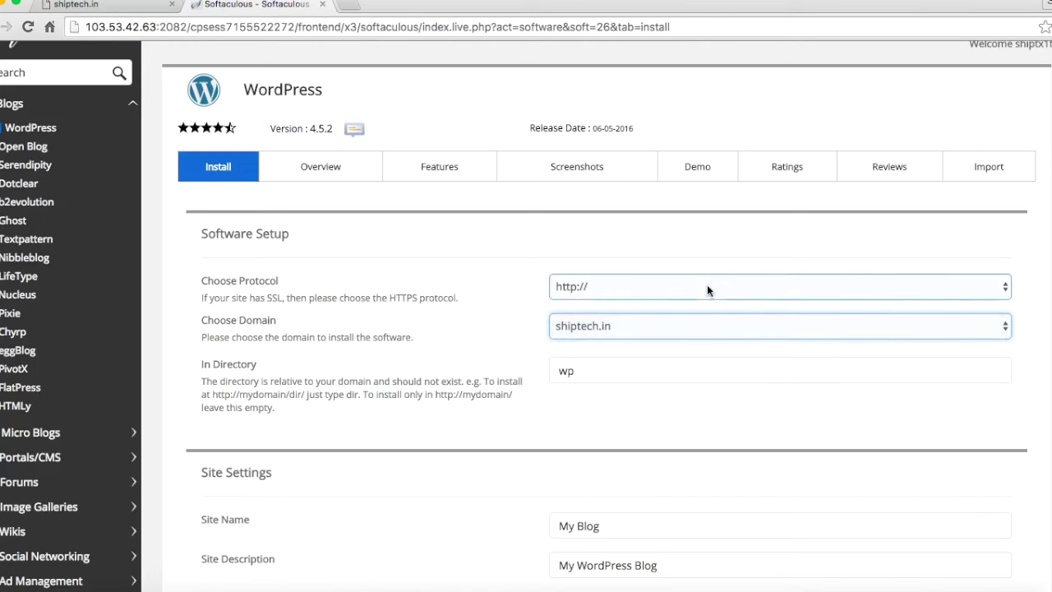
Step: Review the installation directory, site name and site description in the WordPress install form
{"action": "scroll", "coordinate": [570, 340], "scroll_direction": "down", "scroll_amount": 3}
{"action": "left_click", "coordinate": [586, 281]}
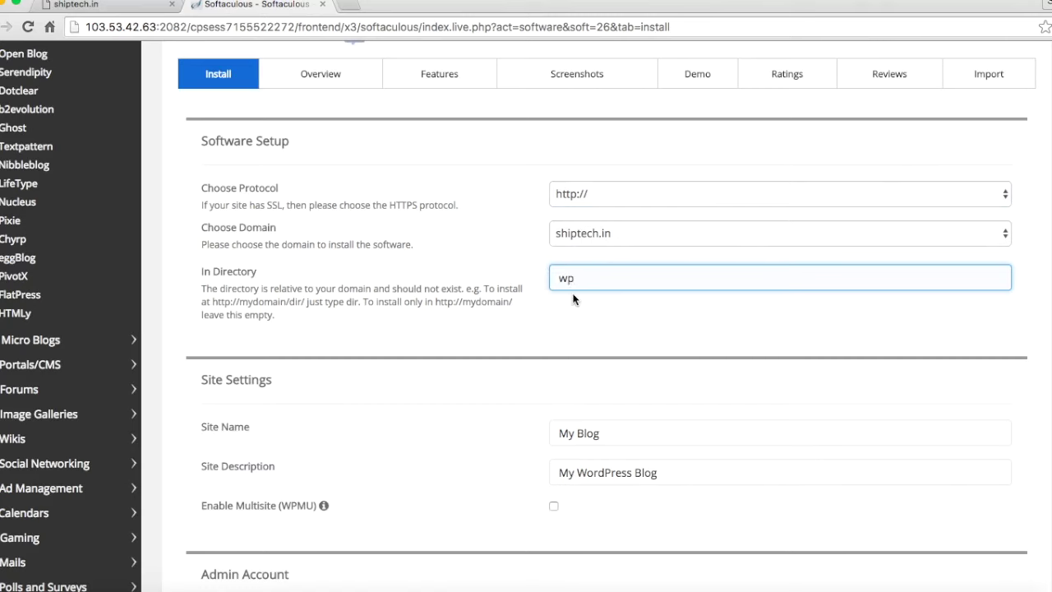
{"action": "scroll", "coordinate": [573, 299], "scroll_direction": "down", "scroll_amount": 4}
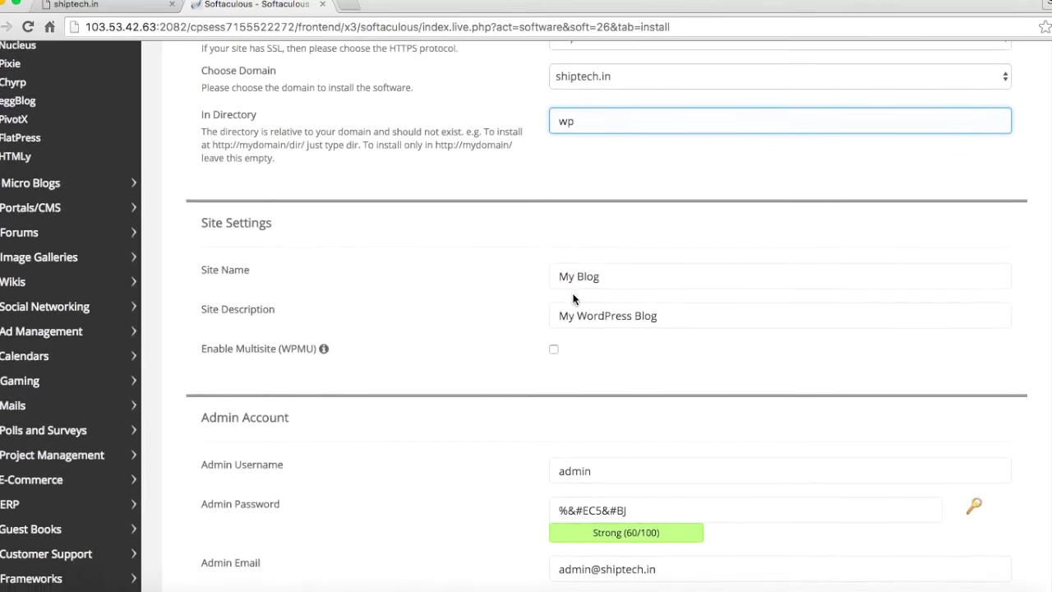
{"action": "scroll", "coordinate": [572, 299], "scroll_direction": "down", "scroll_amount": 1}
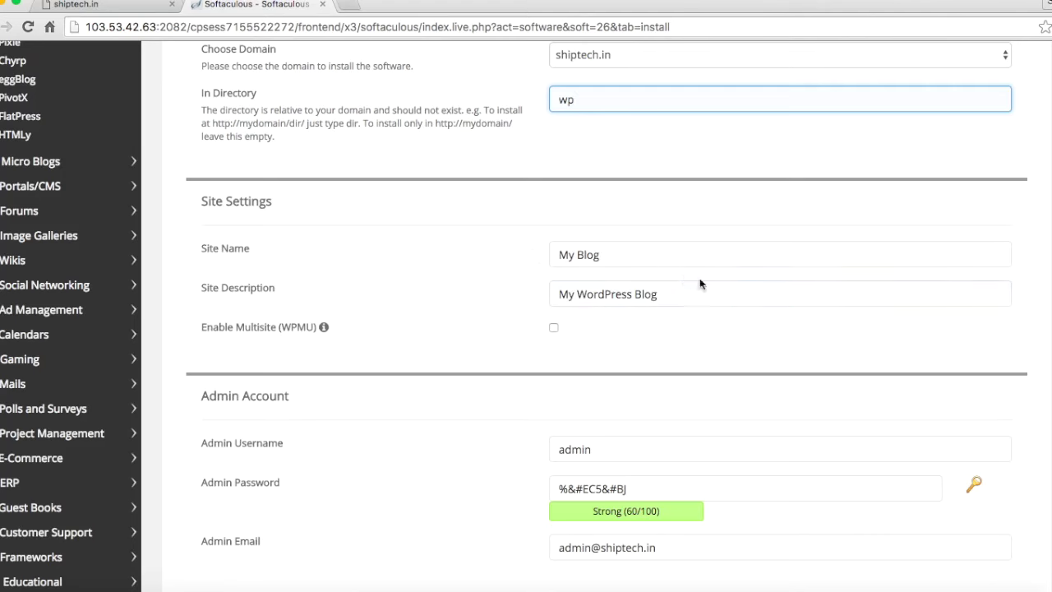
Step: Examine the admin username, admin password and admin email fields in the Admin Account section
{"action": "scroll", "coordinate": [709, 361], "scroll_direction": "down", "scroll_amount": 3}
{"action": "left_click", "coordinate": [559, 324]}
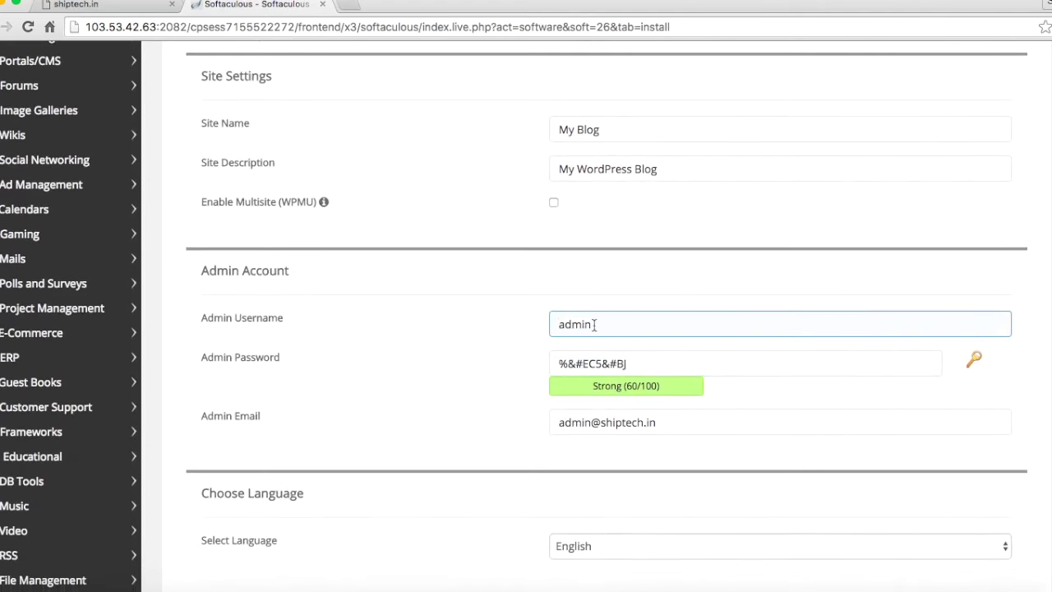
{"action": "left_click", "coordinate": [603, 362]}
{"action": "left_click", "coordinate": [588, 328]}
{"action": "left_click", "coordinate": [598, 369]}
{"action": "left_click", "coordinate": [588, 323]}
{"action": "left_click", "coordinate": [599, 365]}
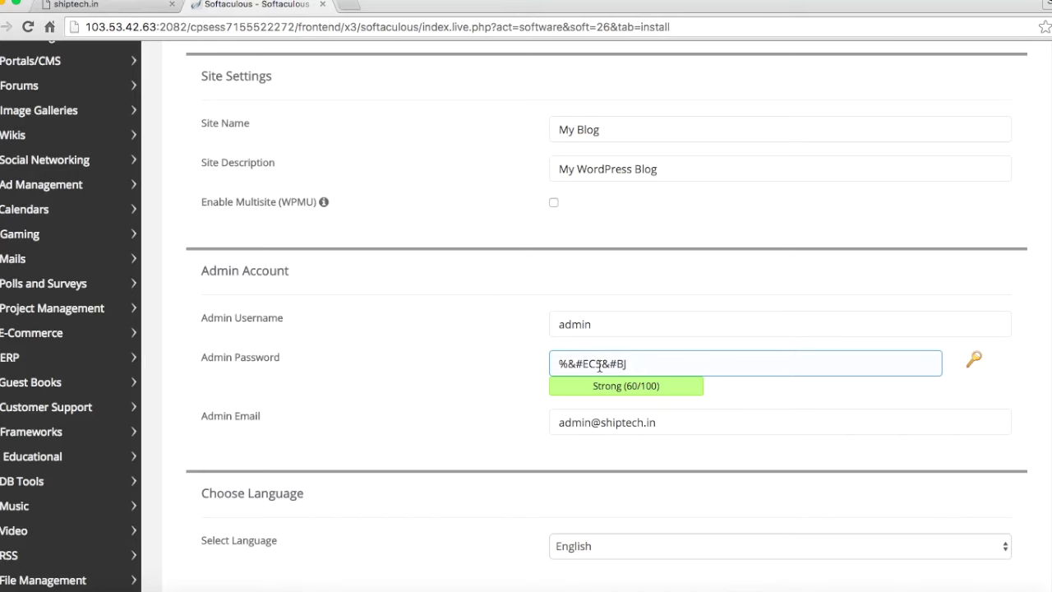
{"action": "scroll", "coordinate": [599, 366], "scroll_direction": "down", "scroll_amount": 2}
{"action": "left_click", "coordinate": [598, 265]}
{"action": "left_click", "coordinate": [599, 304]}
{"action": "left_click", "coordinate": [645, 354]}
Step: Choose English as the language of the WordPress installation
{"action": "scroll", "coordinate": [645, 352], "scroll_direction": "down", "scroll_amount": 5}
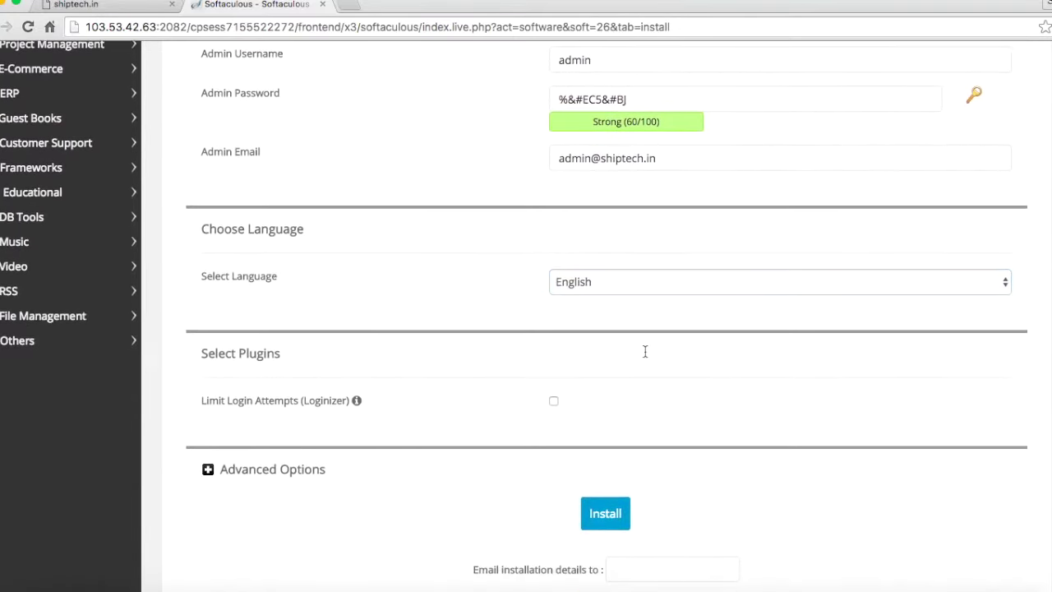
{"action": "left_click", "coordinate": [606, 282]}
{"action": "left_click", "coordinate": [606, 282]}
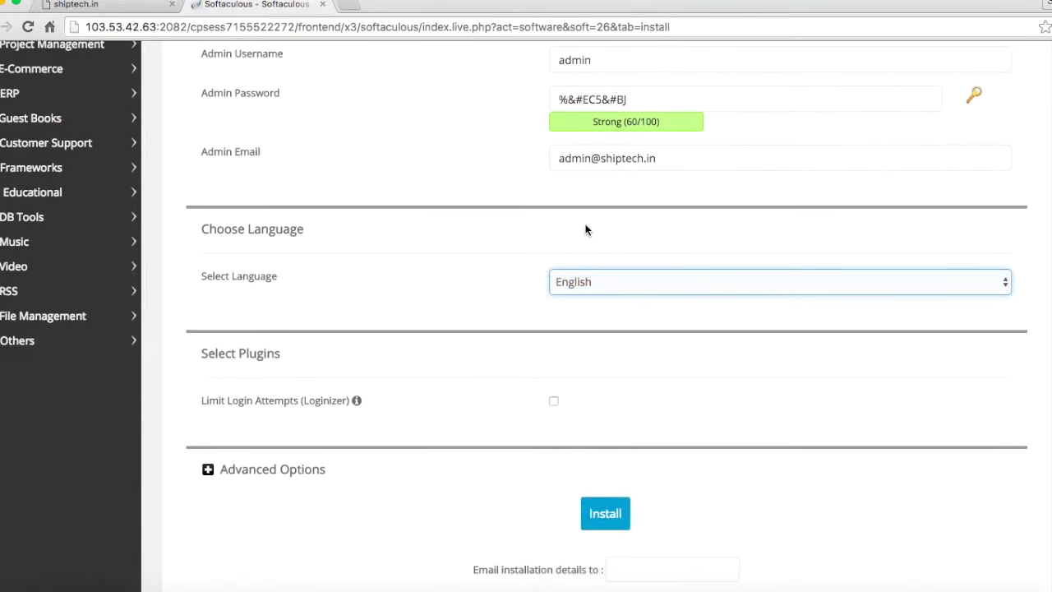
Step: Review the plugin, advanced and installation options at the end of the form and recheck the software setup
{"action": "scroll", "coordinate": [564, 467], "scroll_direction": "down", "scroll_amount": 2}
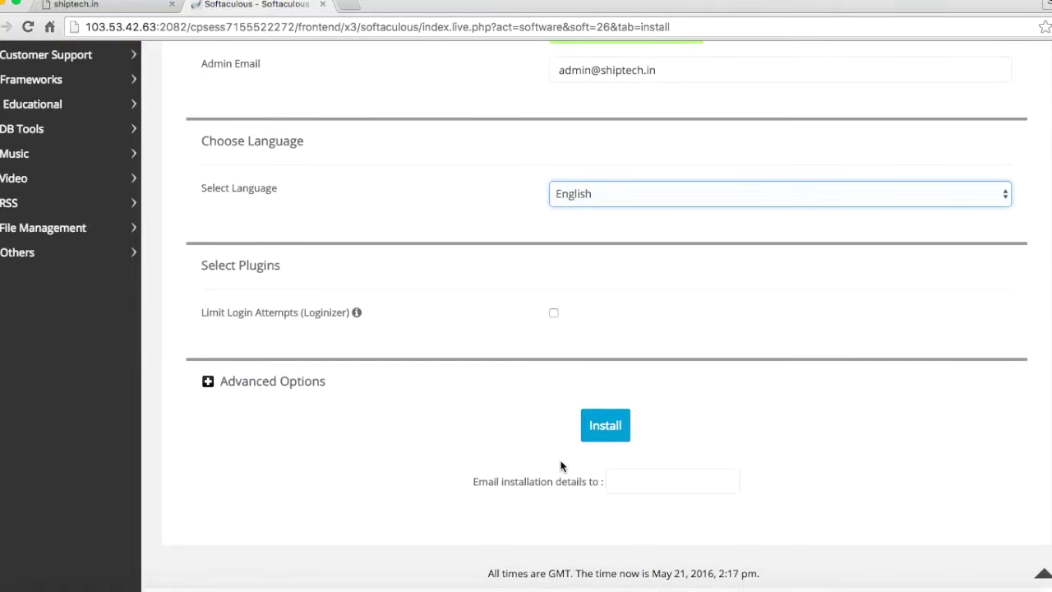
{"action": "left_click", "coordinate": [617, 427]}
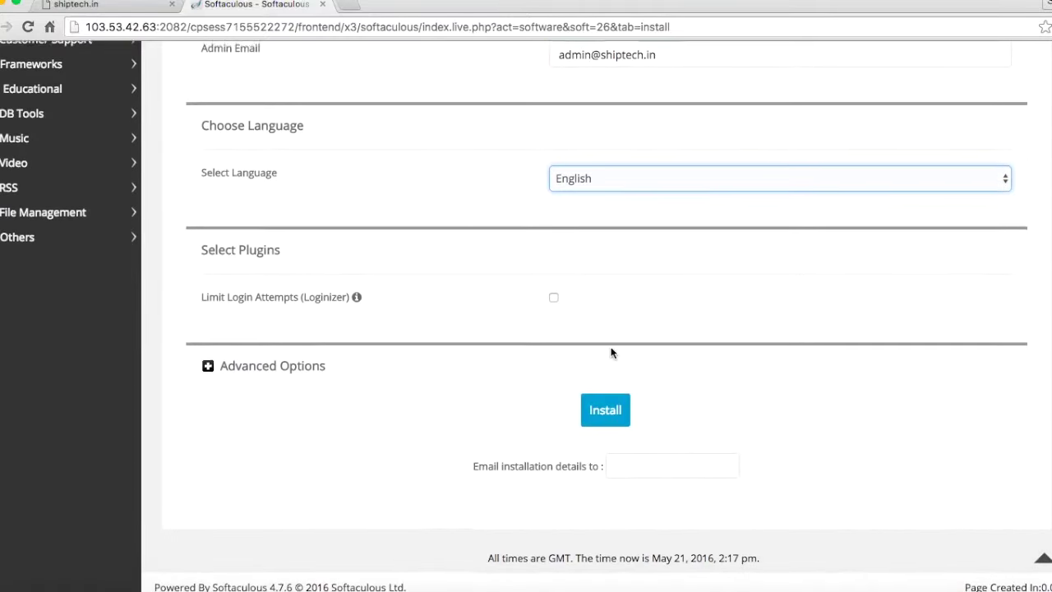
{"action": "scroll", "coordinate": [611, 352], "scroll_direction": "down", "scroll_amount": 1}
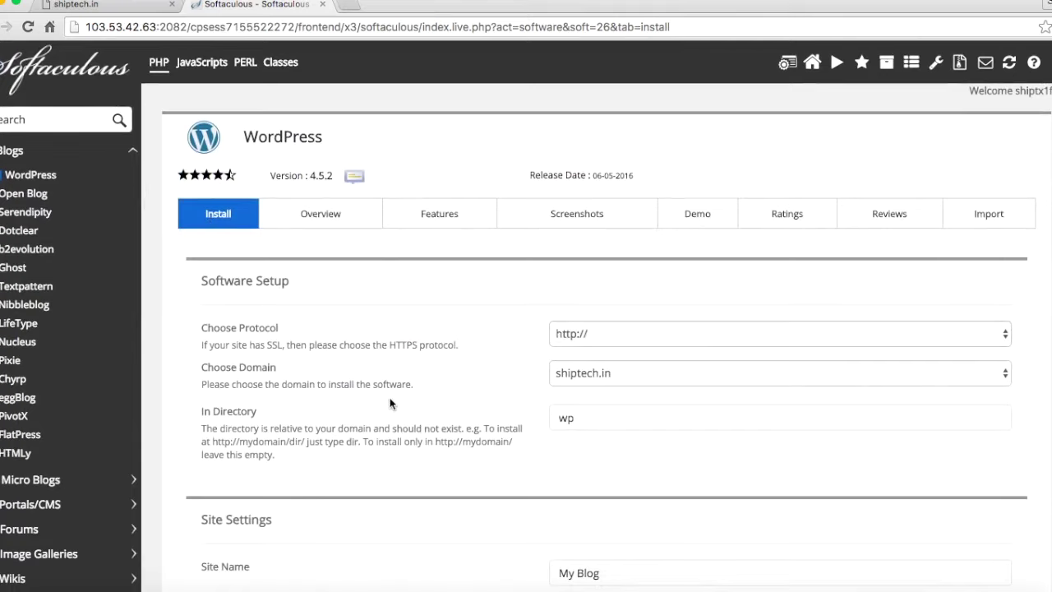
{"action": "scroll", "coordinate": [390, 402], "scroll_direction": "down", "scroll_amount": 5}
{"action": "scroll", "coordinate": [390, 402], "scroll_direction": "up", "scroll_amount": 5}
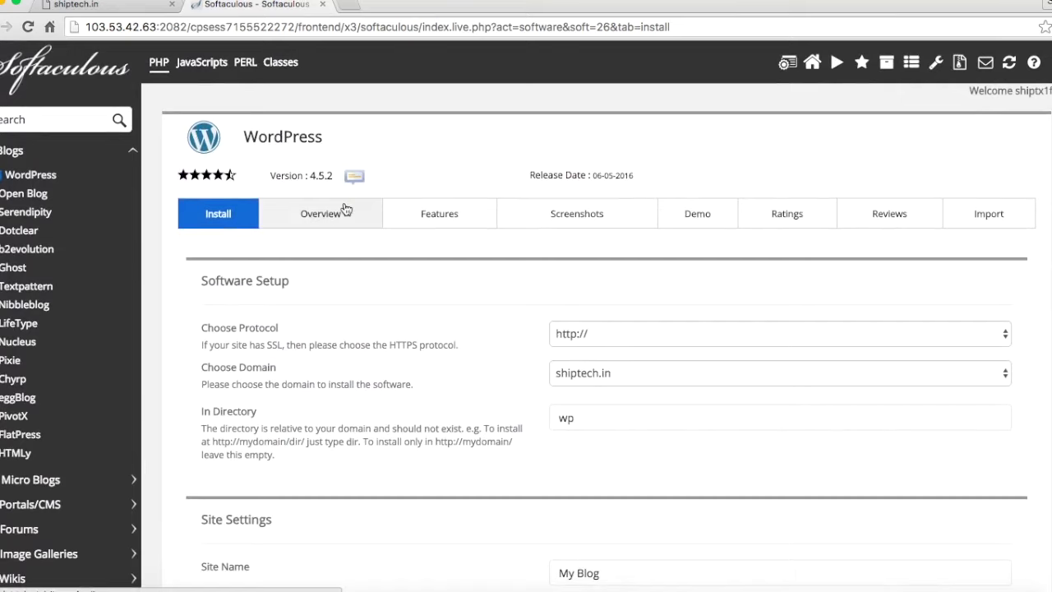
Step: Close the Softaculous page and open the WordPress dashboard of the existing shiptech.in site
{"action": "left_click", "coordinate": [322, 6]}
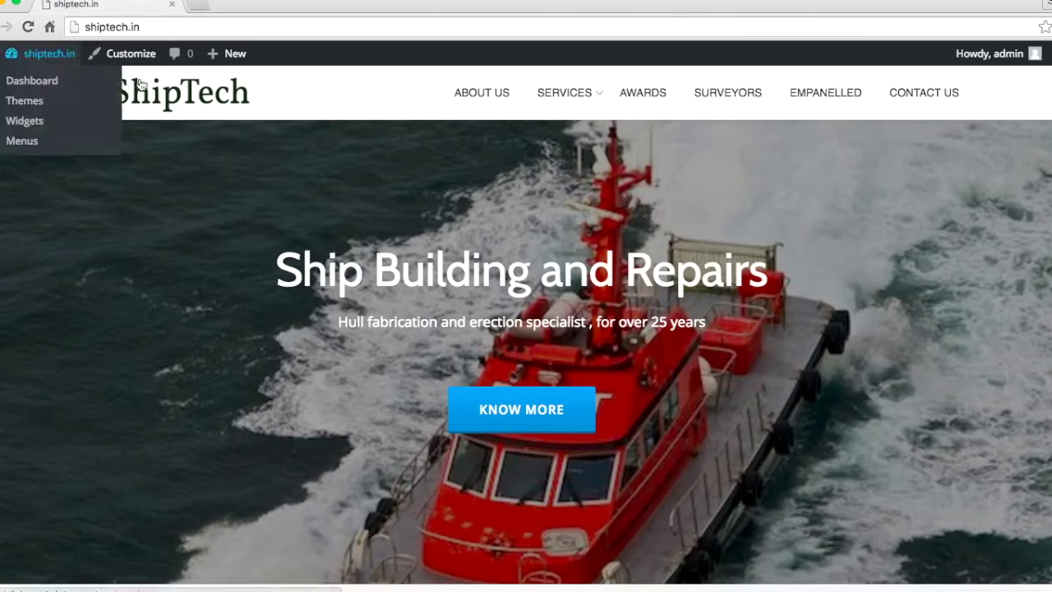
{"action": "left_click", "coordinate": [261, 26]}
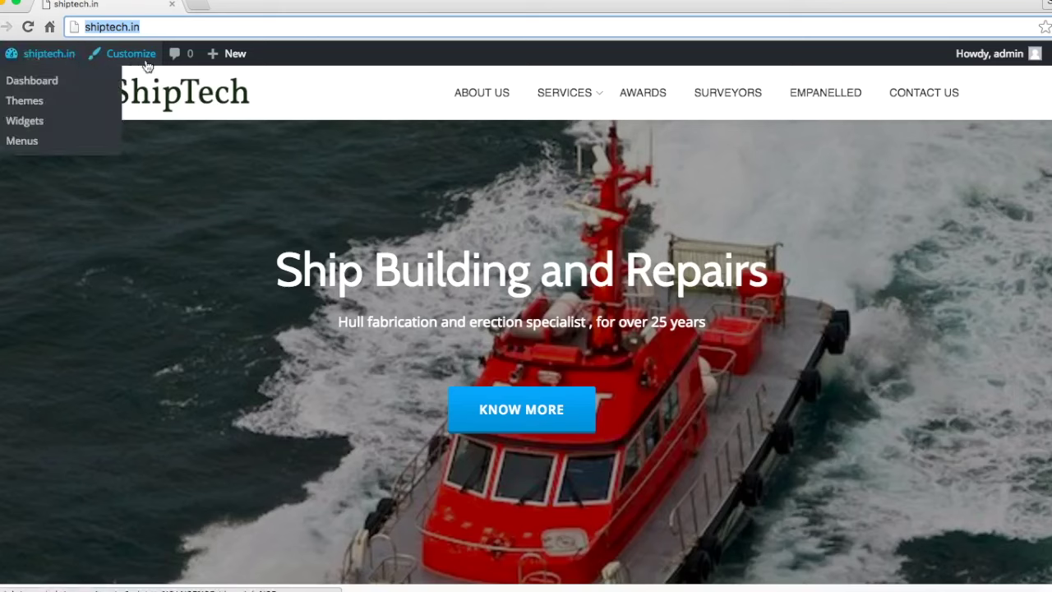
{"action": "mouse_move", "coordinate": [66, 57]}
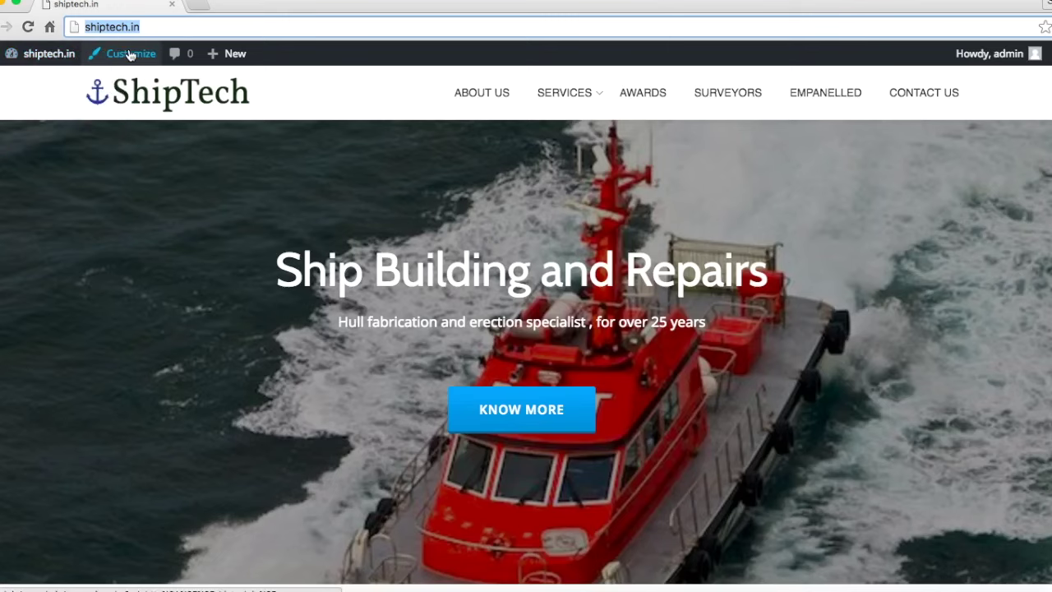
{"action": "key", "text": "super+equal"}
{"action": "key", "text": "super+equal"}
{"action": "key", "text": "super+equal"}
{"action": "key", "text": "super+equal"}
{"action": "key", "text": "super+equal"}
{"action": "key", "text": "super+equal"}
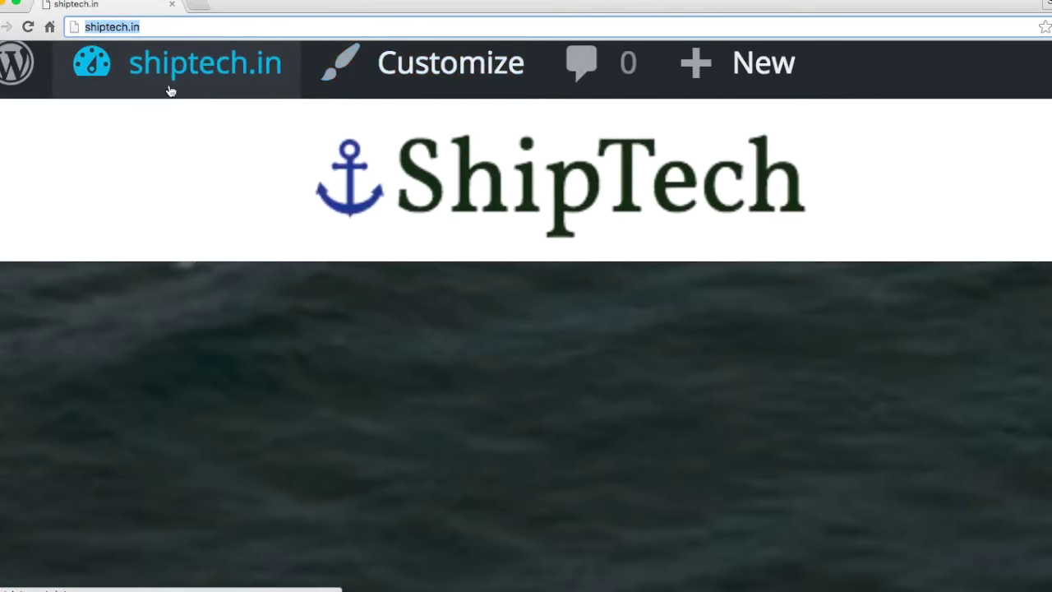
{"action": "mouse_move", "coordinate": [219, 71]}
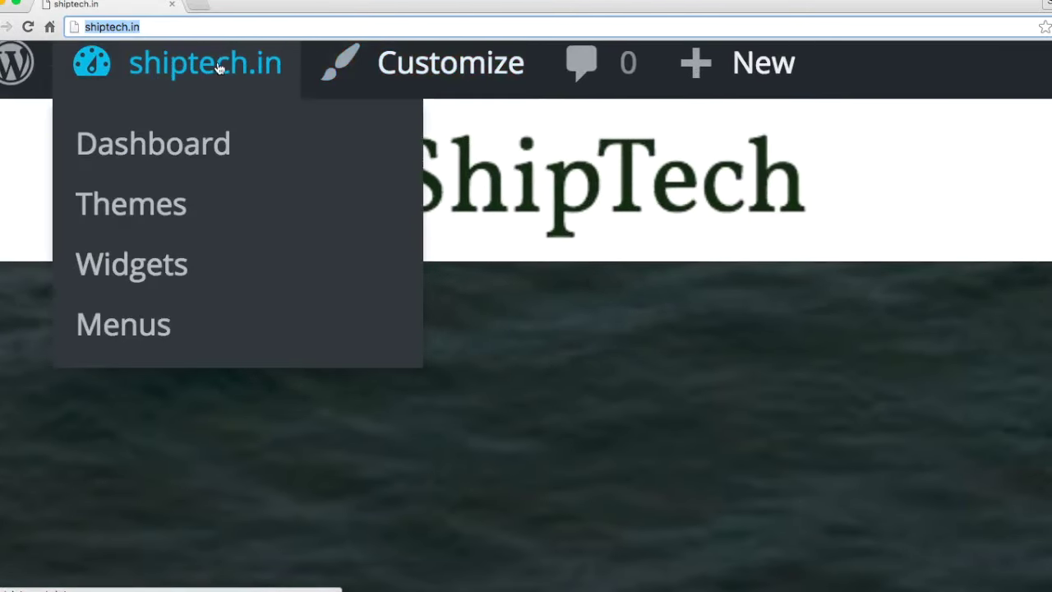
{"action": "left_click", "coordinate": [195, 155]}
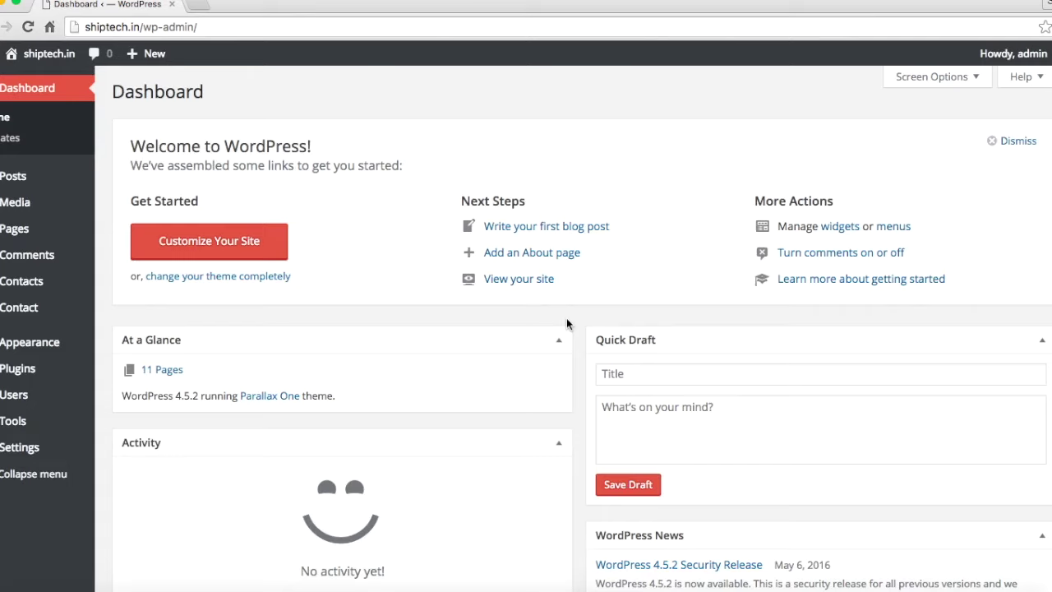
{"action": "mouse_move", "coordinate": [1037, 59]}
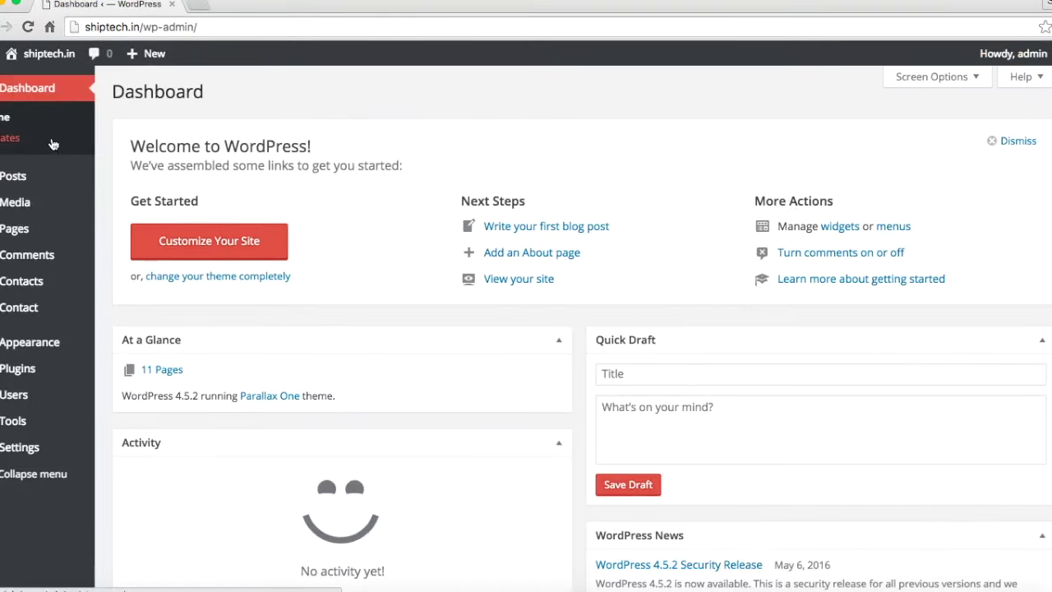
Step: Examine the Posts, Media, Pages, Contacts, Contact and Appearance sections of the WordPress admin menu up close
{"action": "mouse_move", "coordinate": [7, 202]}
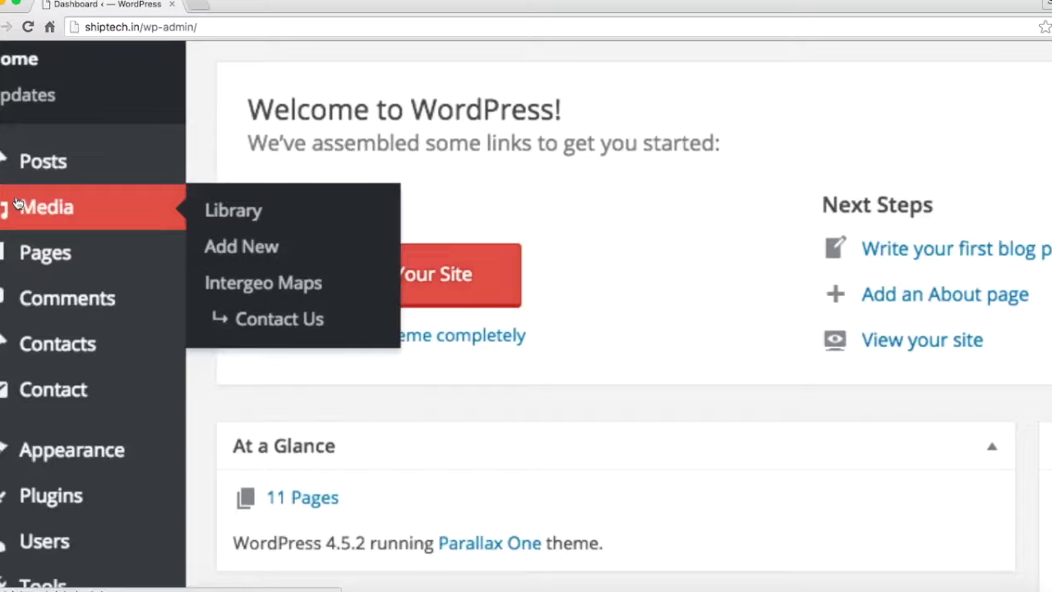
{"action": "scroll", "coordinate": [17, 203], "scroll_direction": "up", "scroll_amount": 5, "text": "ctrl"}
{"action": "scroll", "coordinate": [17, 202], "scroll_direction": "down", "scroll_amount": 2}
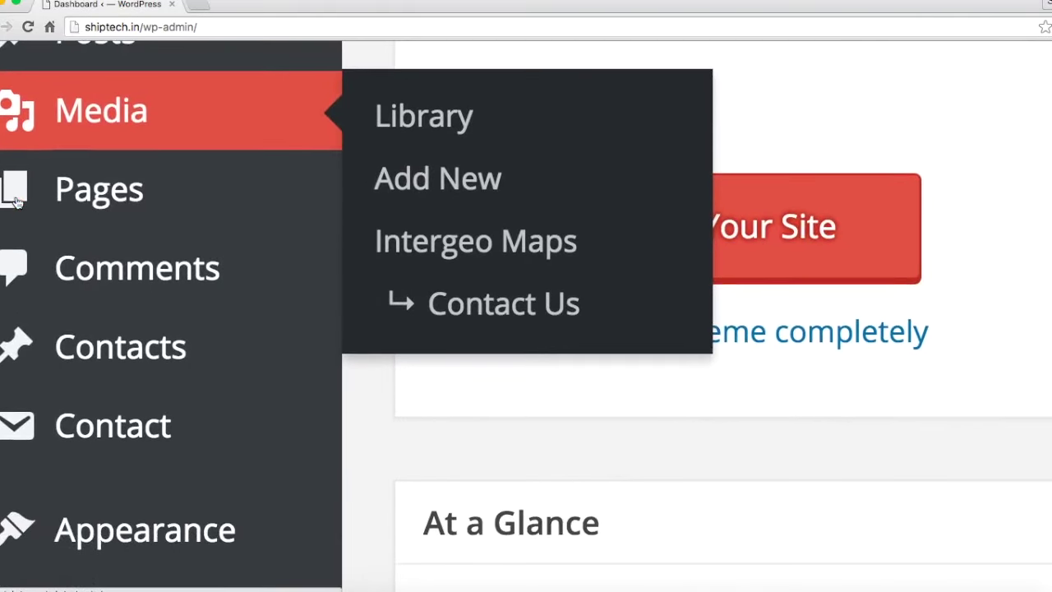
{"action": "scroll", "coordinate": [17, 202], "scroll_direction": "up", "scroll_amount": 2}
{"action": "mouse_move", "coordinate": [80, 120]}
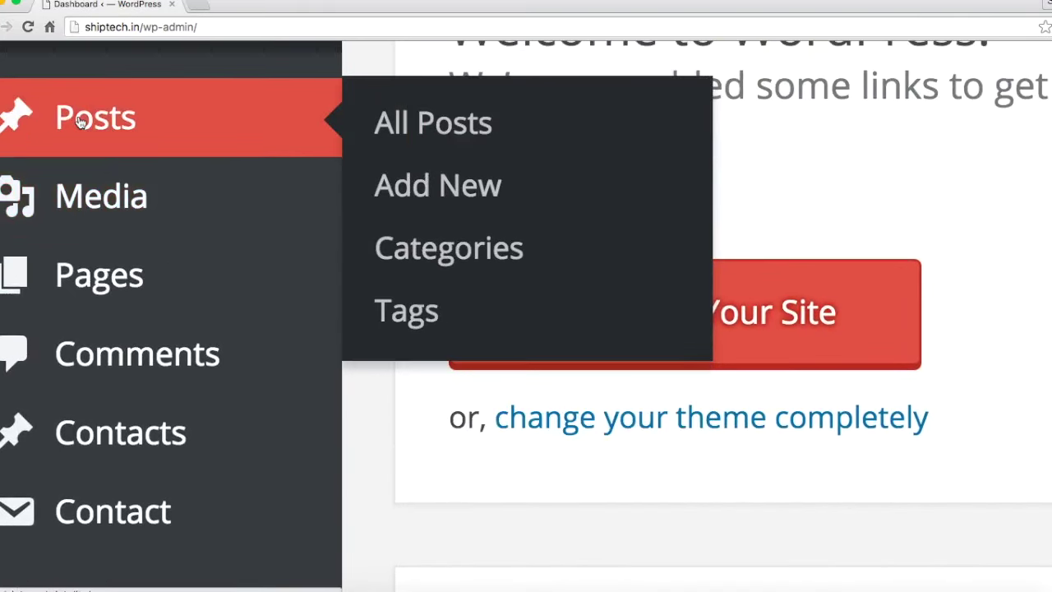
{"action": "mouse_move", "coordinate": [100, 282]}
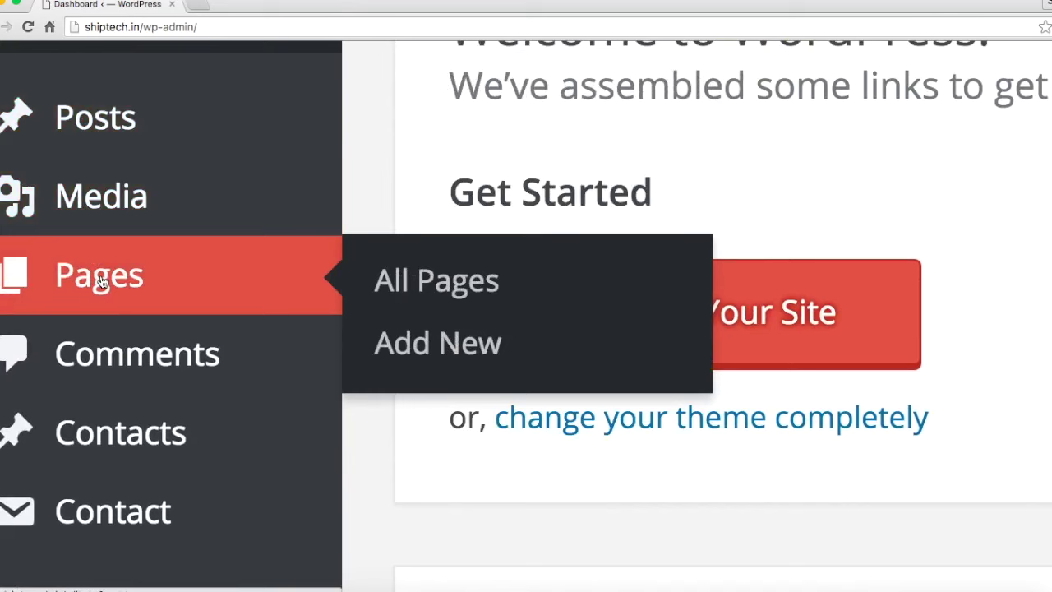
{"action": "scroll", "coordinate": [100, 281], "scroll_direction": "down", "scroll_amount": 5}
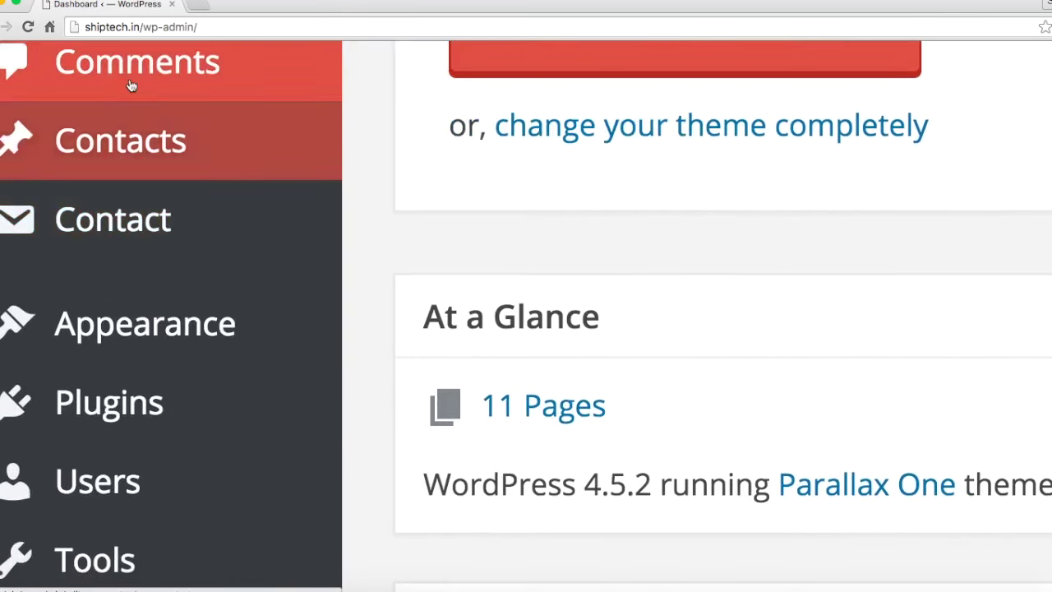
{"action": "mouse_move", "coordinate": [134, 146]}
{"action": "mouse_move", "coordinate": [142, 208]}
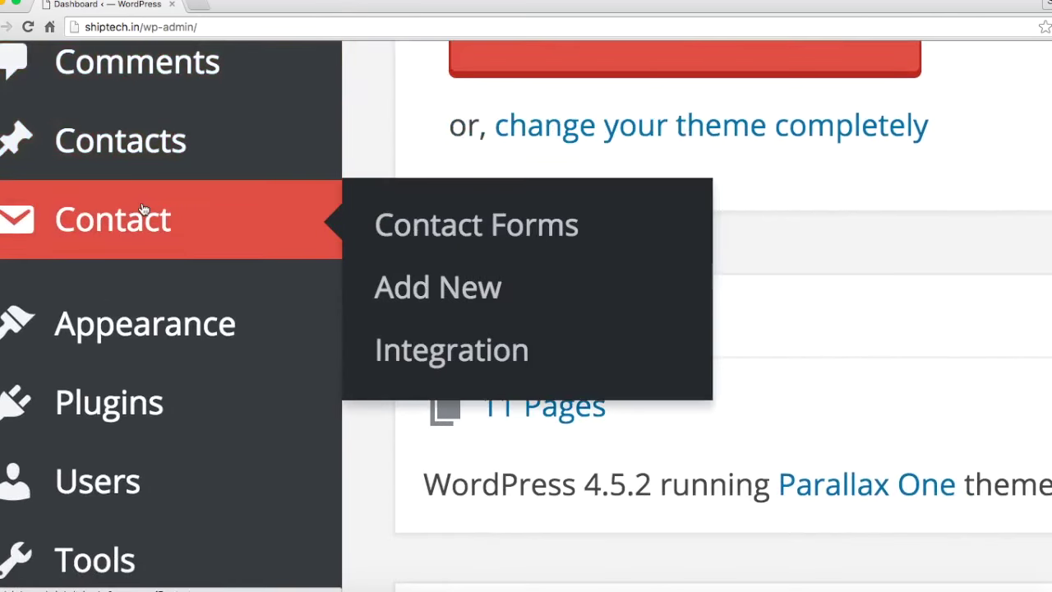
{"action": "mouse_move", "coordinate": [164, 316]}
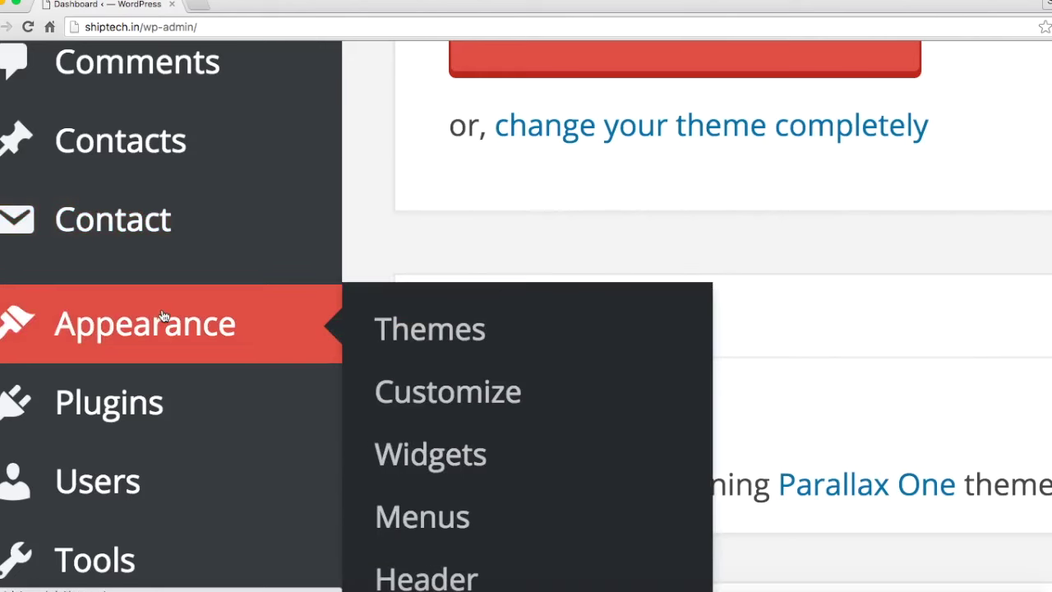
Step: Examine the Users, Tools and Settings sections at the end of the admin menu and restore the normal page zoom
{"action": "scroll", "coordinate": [163, 316], "scroll_direction": "down", "scroll_amount": 3}
{"action": "mouse_move", "coordinate": [154, 240]}
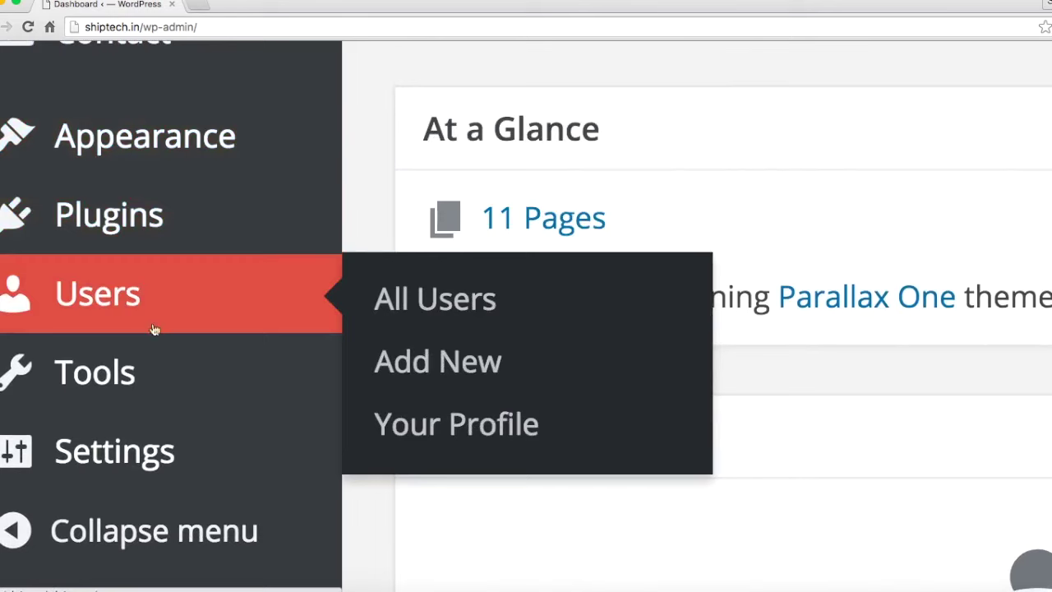
{"action": "mouse_move", "coordinate": [148, 381]}
{"action": "scroll", "coordinate": [148, 381], "scroll_direction": "down", "scroll_amount": 5}
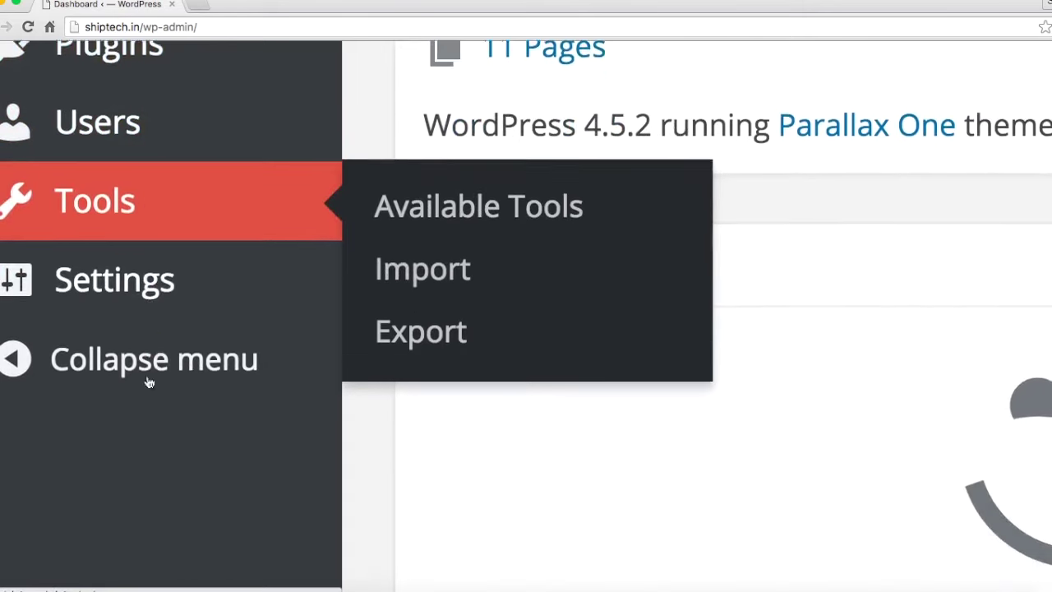
{"action": "mouse_move", "coordinate": [140, 280]}
{"action": "scroll", "coordinate": [139, 280], "scroll_direction": "up", "scroll_amount": 3}
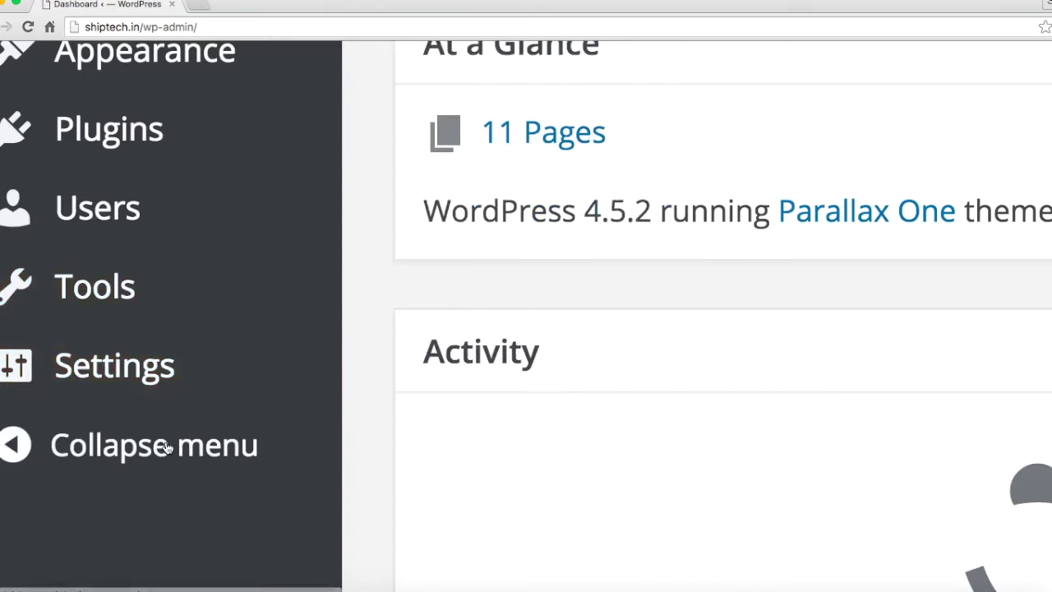
{"action": "scroll", "coordinate": [166, 446], "scroll_direction": "up", "scroll_amount": 10}
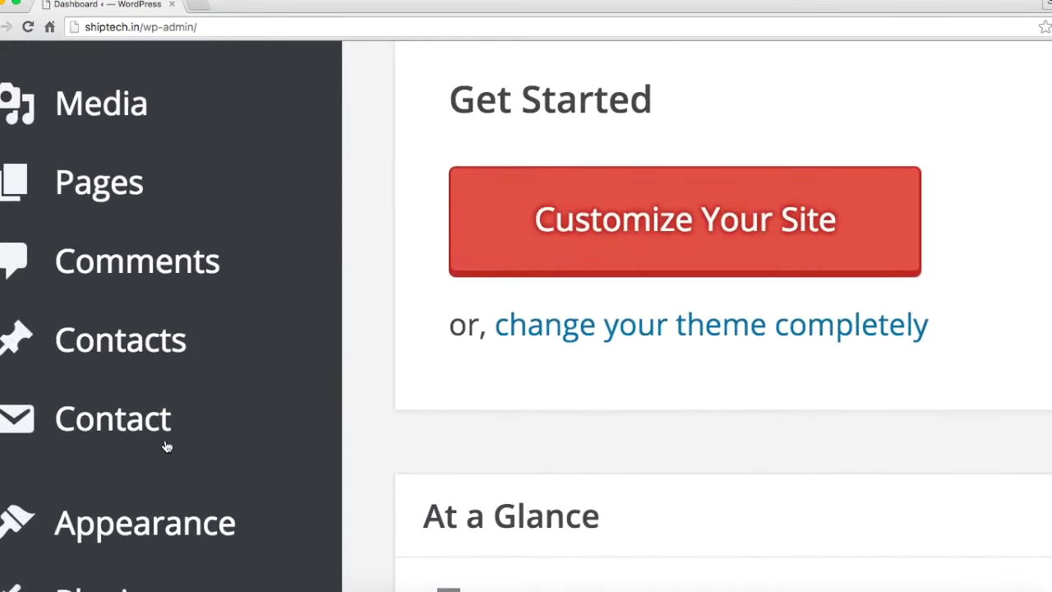
{"action": "key", "text": "ctrl+0"}
{"action": "mouse_move", "coordinate": [166, 448]}
{"action": "key", "text": "ctrl+0"}
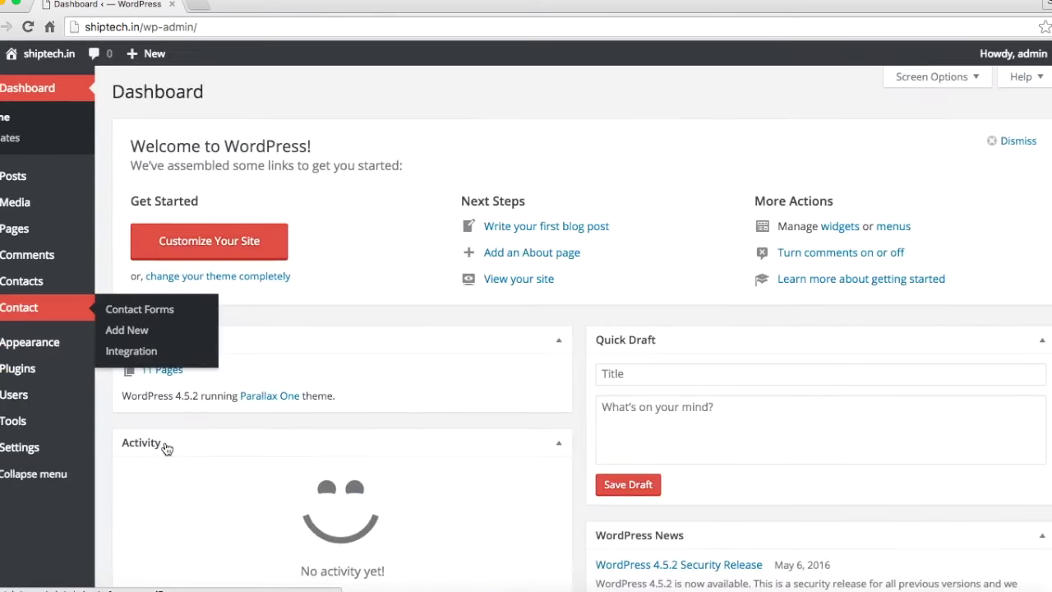
Step: Go through the Media, Pages, Contacts and Plugins sections of the admin menu again, enlarged for reading
{"action": "mouse_move", "coordinate": [32, 211]}
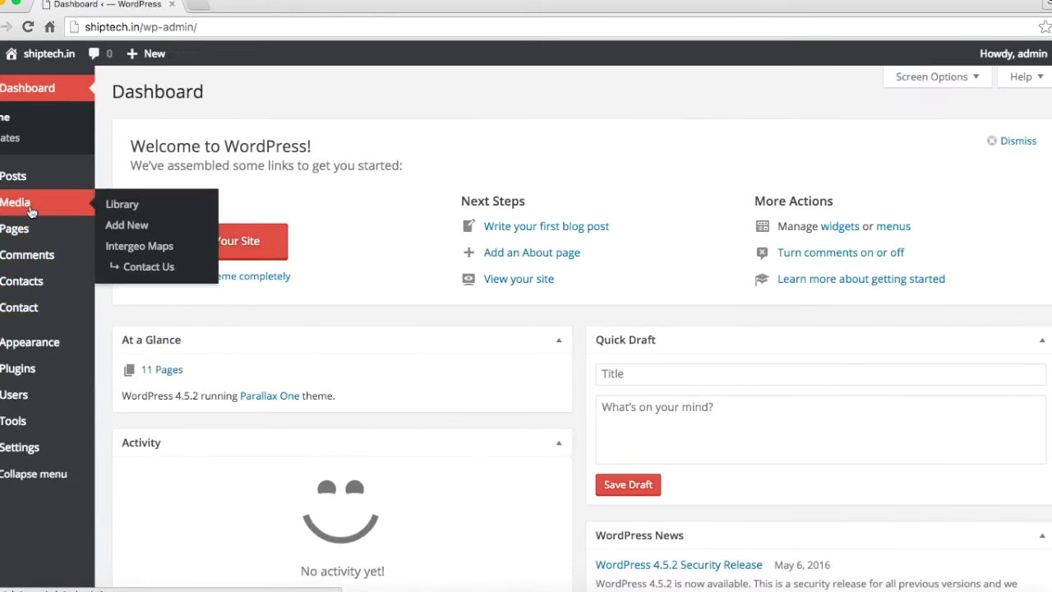
{"action": "scroll", "coordinate": [33, 255], "scroll_direction": "up", "scroll_amount": 5}
{"action": "scroll", "coordinate": [54, 258], "scroll_direction": "left", "scroll_amount": 2}
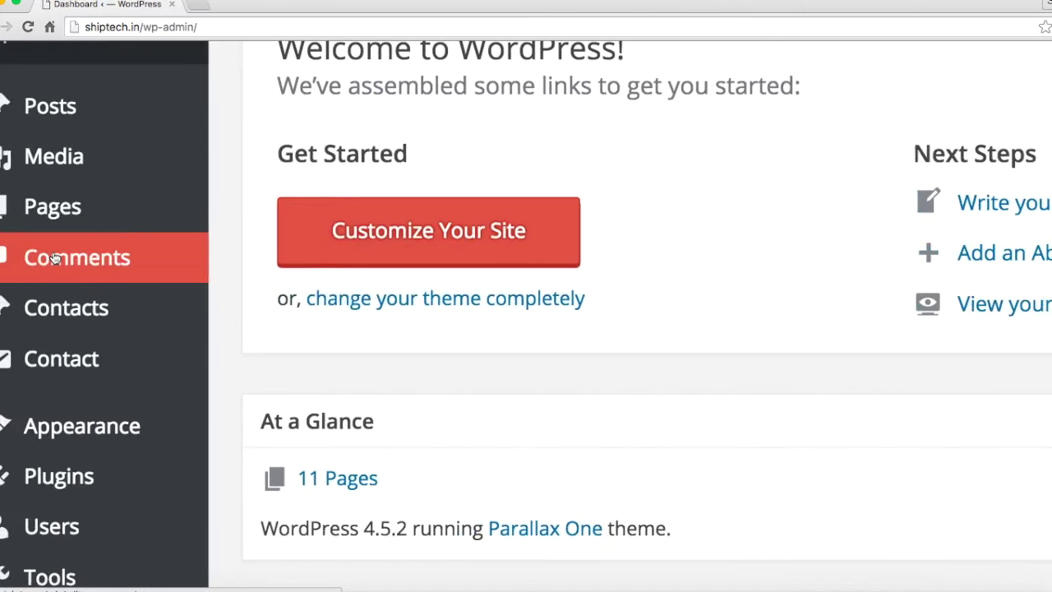
{"action": "mouse_move", "coordinate": [65, 233]}
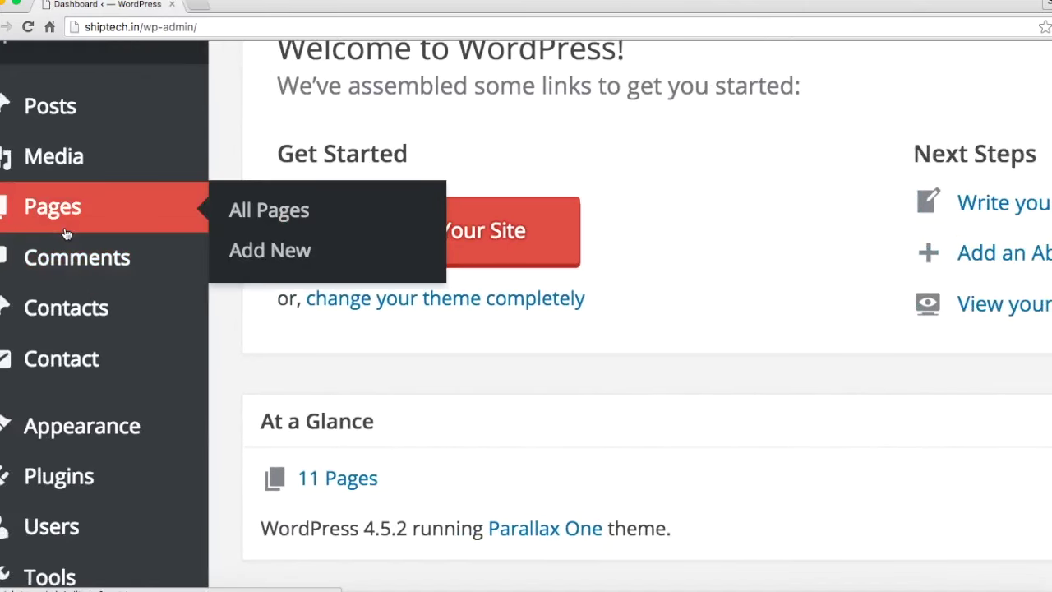
{"action": "scroll", "coordinate": [66, 234], "scroll_direction": "up", "scroll_amount": 3}
{"action": "mouse_move", "coordinate": [101, 368]}
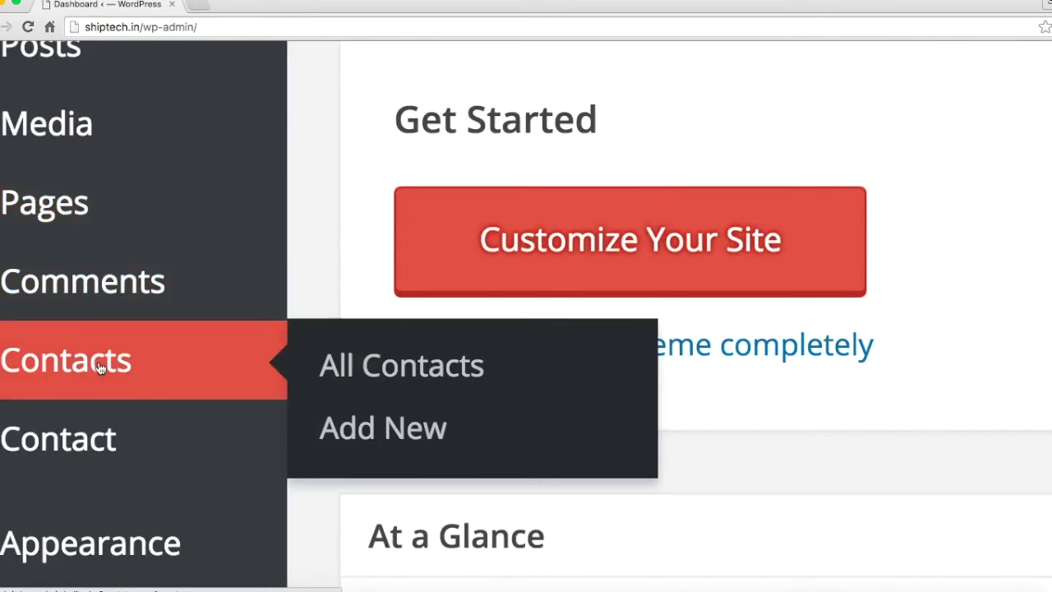
{"action": "scroll", "coordinate": [100, 368], "scroll_direction": "down", "scroll_amount": 5}
{"action": "mouse_move", "coordinate": [101, 194]}
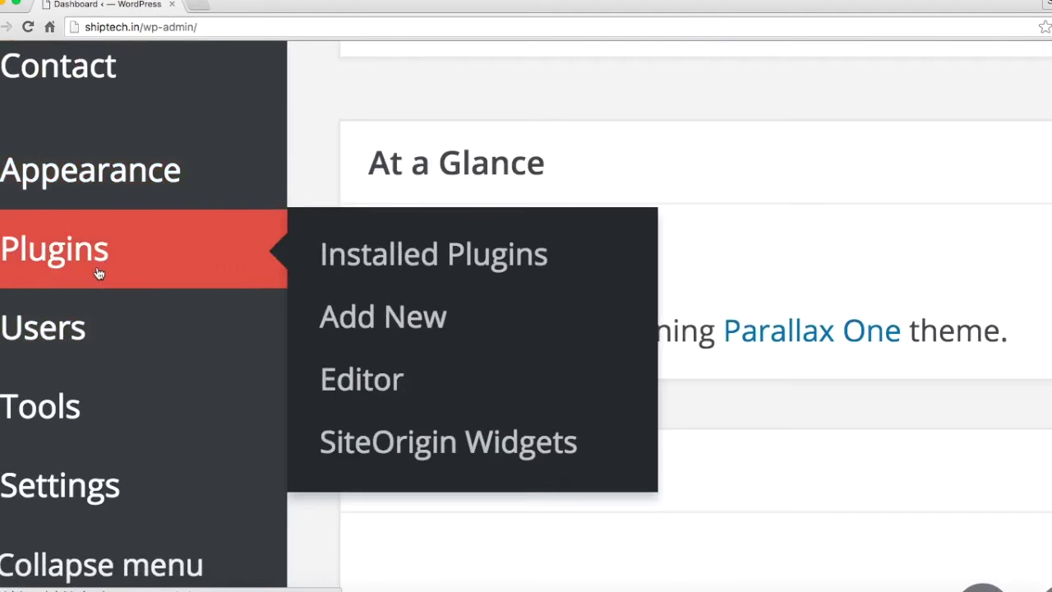
Step: Switch to the website checklist in Apple Pages and remove "DONE" from the "Customise website" line
{"action": "left_click", "coordinate": [957, 588]}
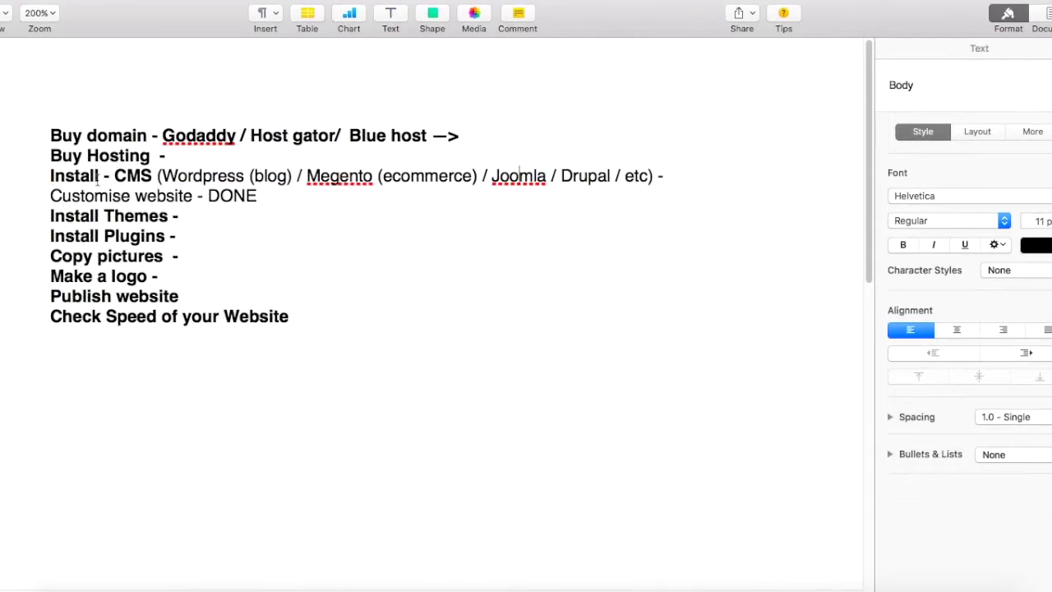
{"action": "left_click_drag", "start_coordinate": [208, 196], "coordinate": [324, 193]}
{"action": "key", "text": "BackSpace"}
{"action": "key", "text": "Return"}
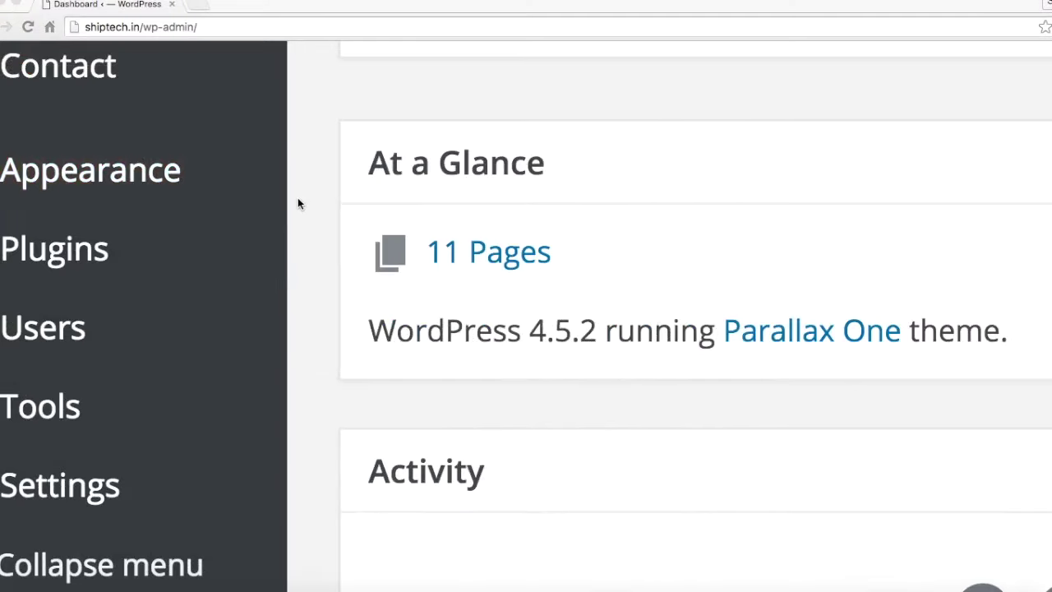
Step: Move the "Customise website -" line directly below "Install Themes -" in the Apple Pages checklist and remove the blank line left behind
{"action": "scroll", "coordinate": [297, 203], "scroll_direction": "up", "scroll_amount": 10}
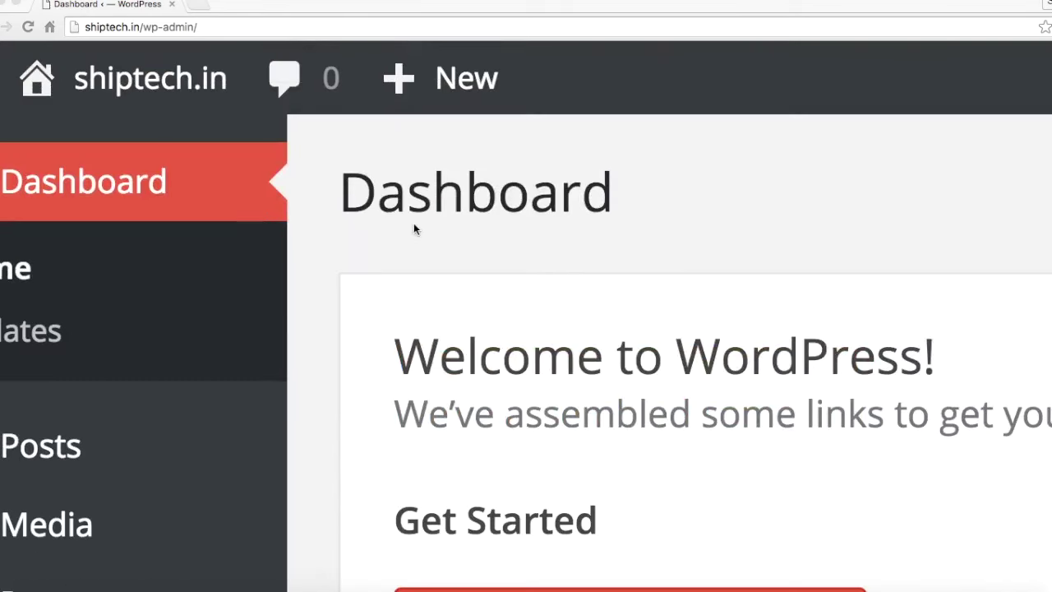
{"action": "left_click", "coordinate": [953, 585]}
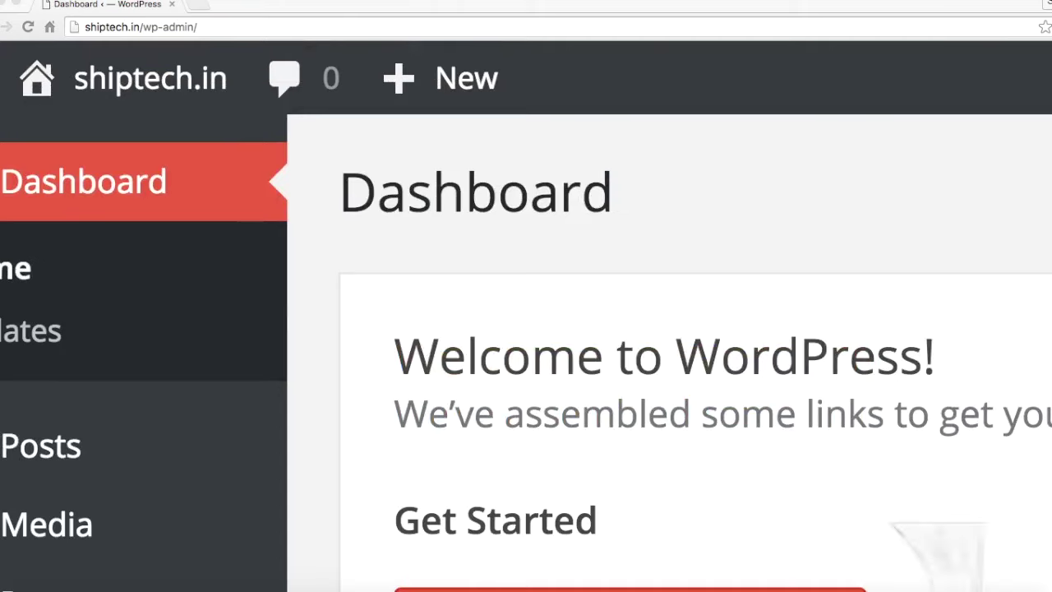
{"action": "left_click_drag", "start_coordinate": [210, 195], "coordinate": [24, 195]}
{"action": "key", "text": "super+c"}
{"action": "key", "text": "BackSpace"}
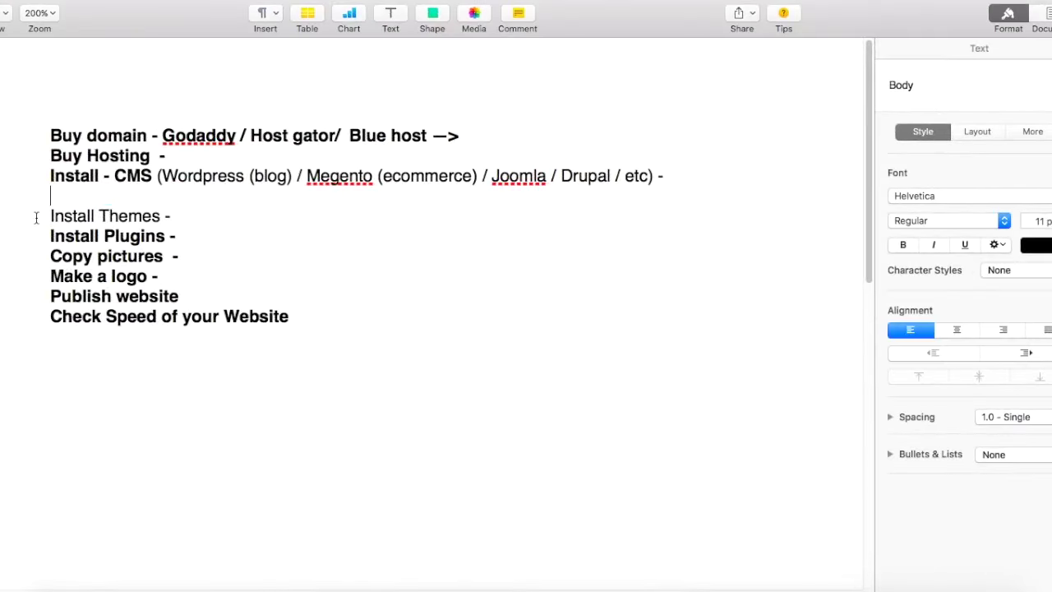
{"action": "key", "text": "Down"}
{"action": "key", "text": "Down"}
{"action": "key", "text": "Return"}
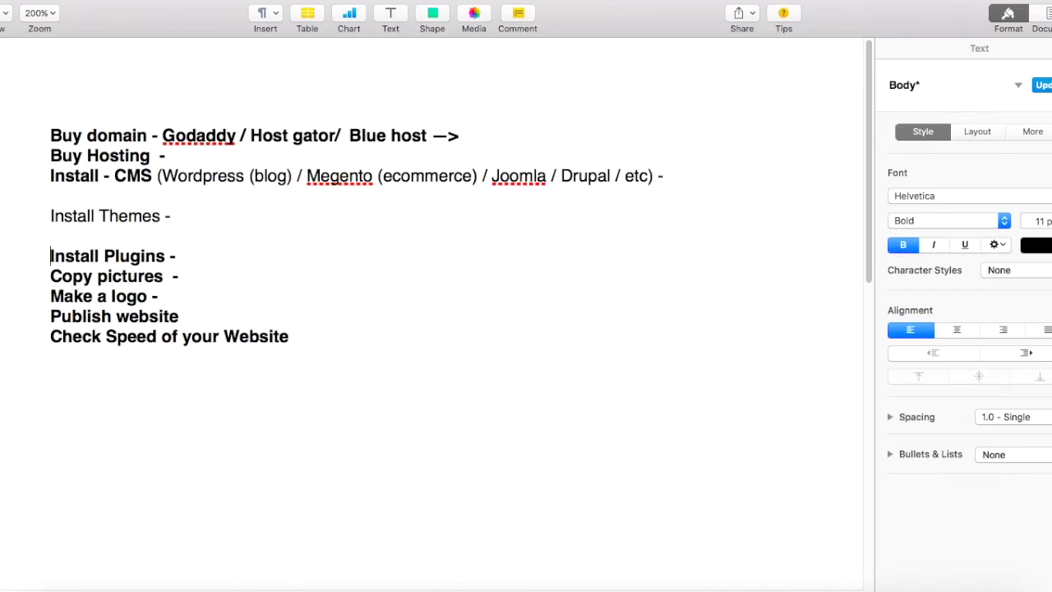
{"action": "left_click", "coordinate": [56, 230]}
{"action": "key", "text": "super+v"}
{"action": "left_click", "coordinate": [56, 197]}
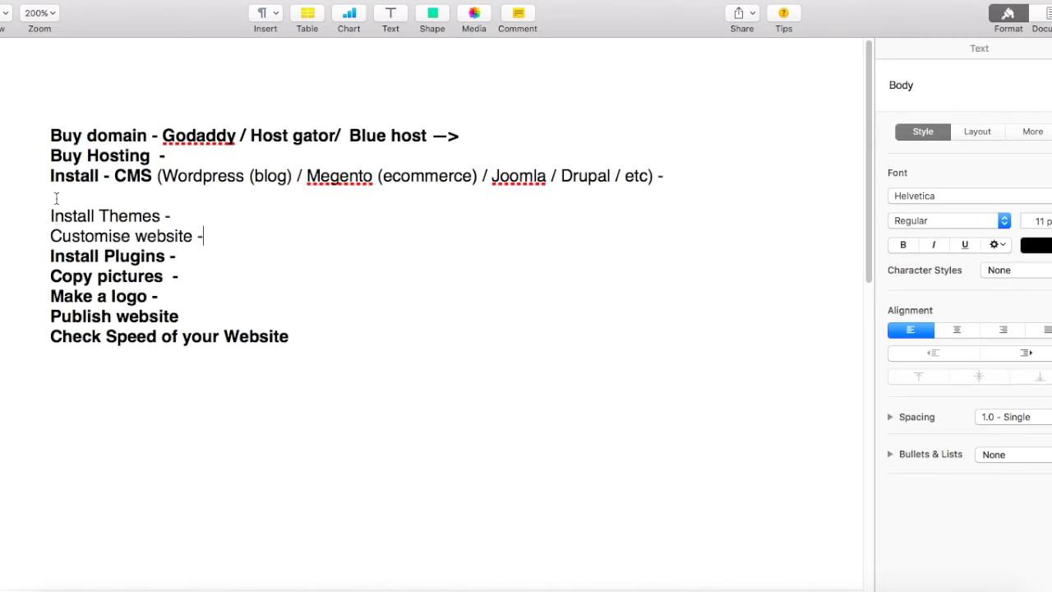
{"action": "key", "text": "BackSpace"}
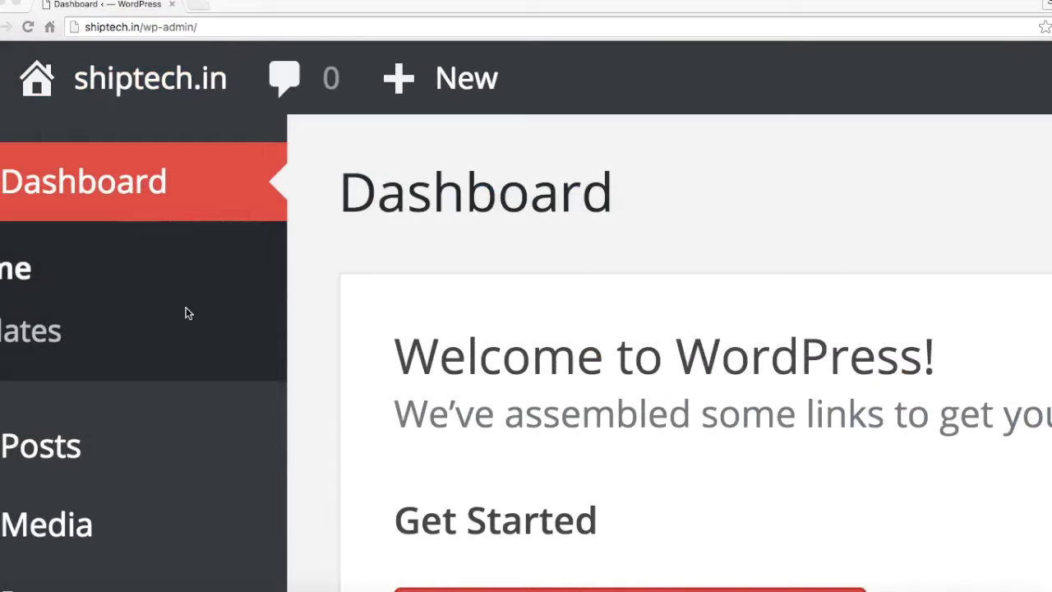
Step: Reload the dashboard at shiptech.in/wp-admin/ in the browser at normal zoom and open the list of all the site's pages
{"action": "left_click", "coordinate": [207, 27]}
{"action": "key", "text": "Return"}
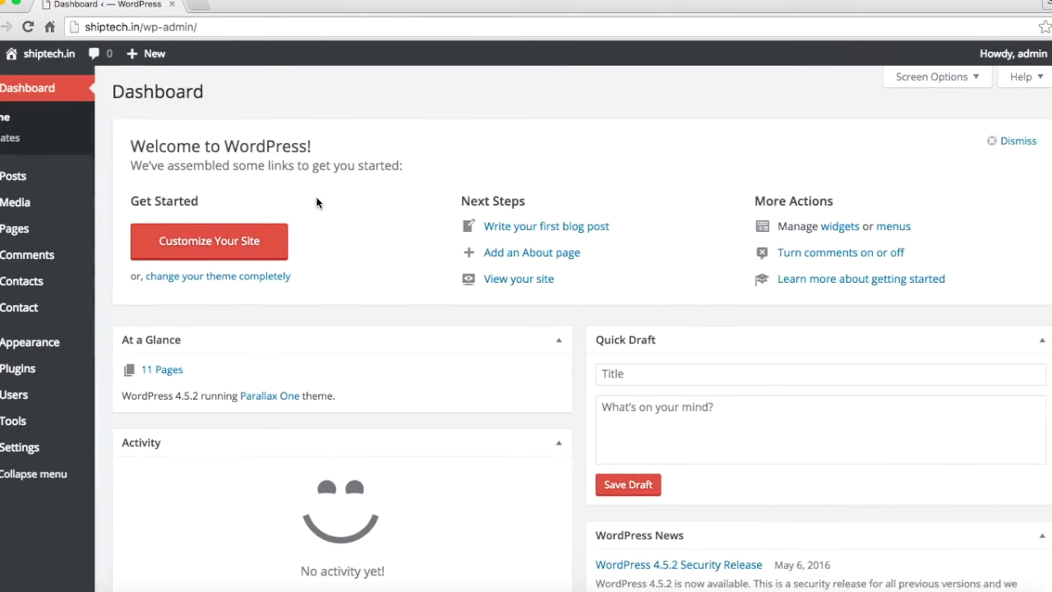
{"action": "mouse_move", "coordinate": [33, 281]}
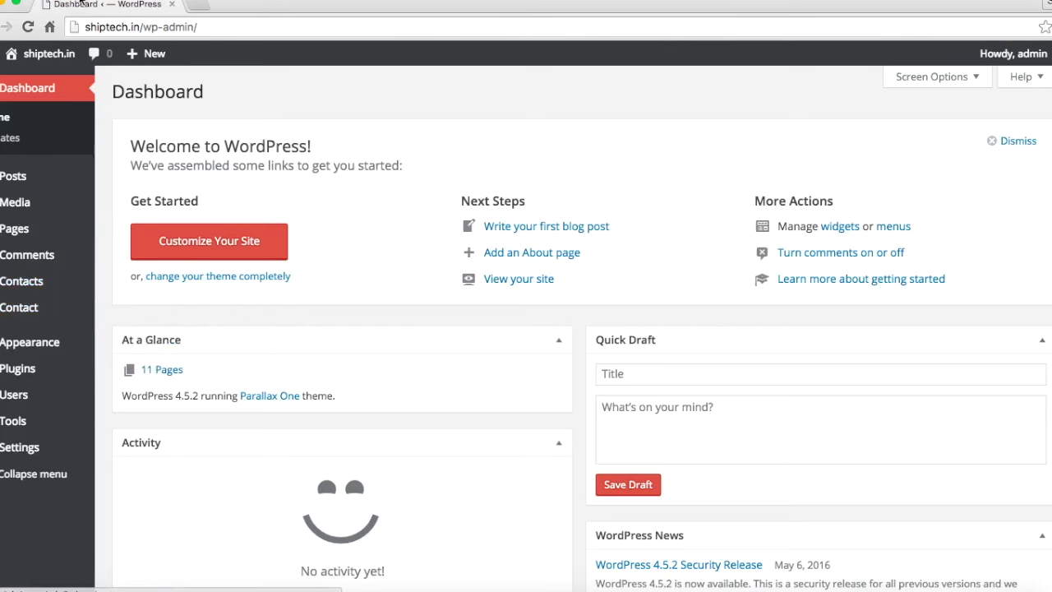
{"action": "mouse_move", "coordinate": [59, 68]}
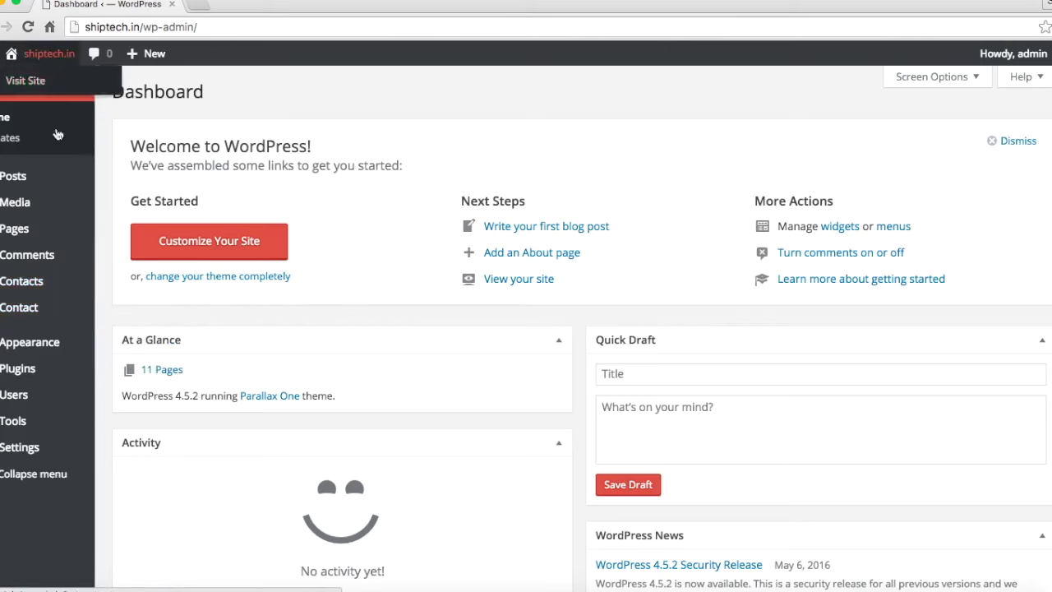
{"action": "left_click", "coordinate": [25, 234]}
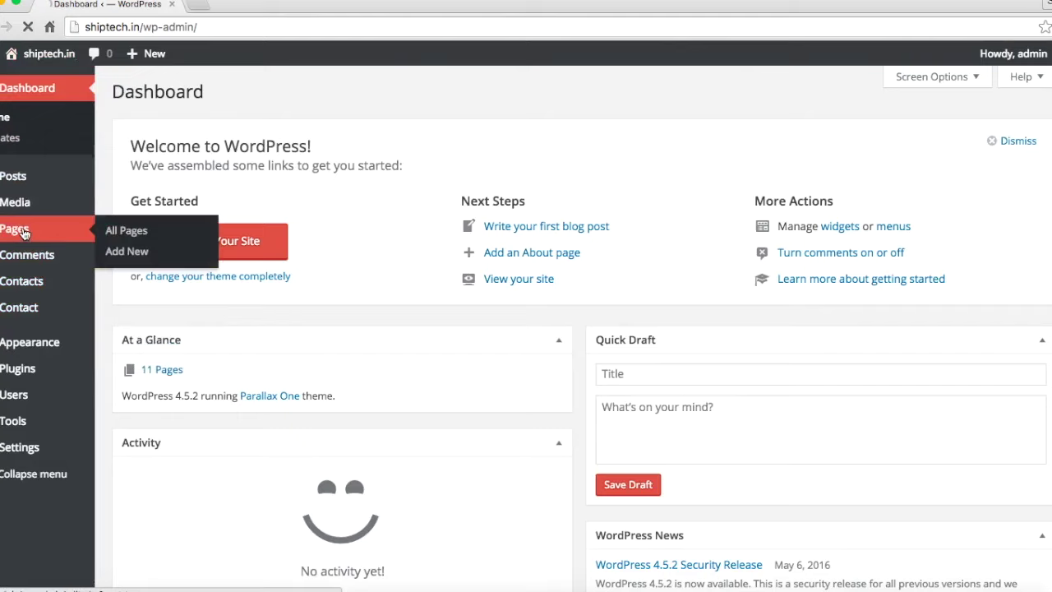
{"action": "scroll", "coordinate": [319, 420], "scroll_direction": "down", "scroll_amount": 5}
{"action": "scroll", "coordinate": [320, 420], "scroll_direction": "up", "scroll_amount": 5}
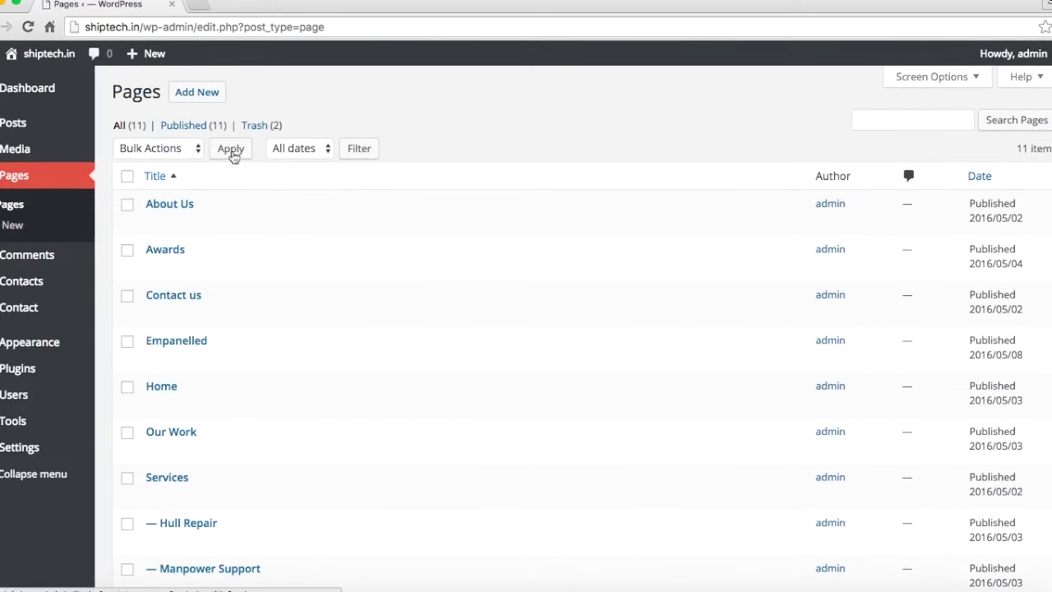
Step: Add a new page titled "contact" with the placeholder body text "jafj'lasdj'fljds'ljfasdl"
{"action": "left_click", "coordinate": [205, 91]}
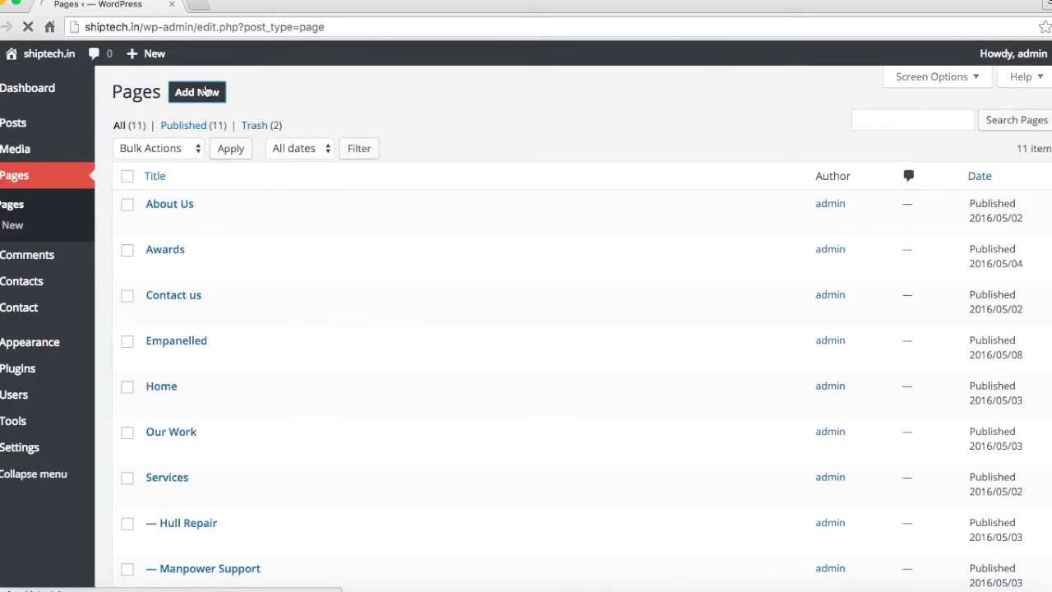
{"action": "type", "text": "contact"}
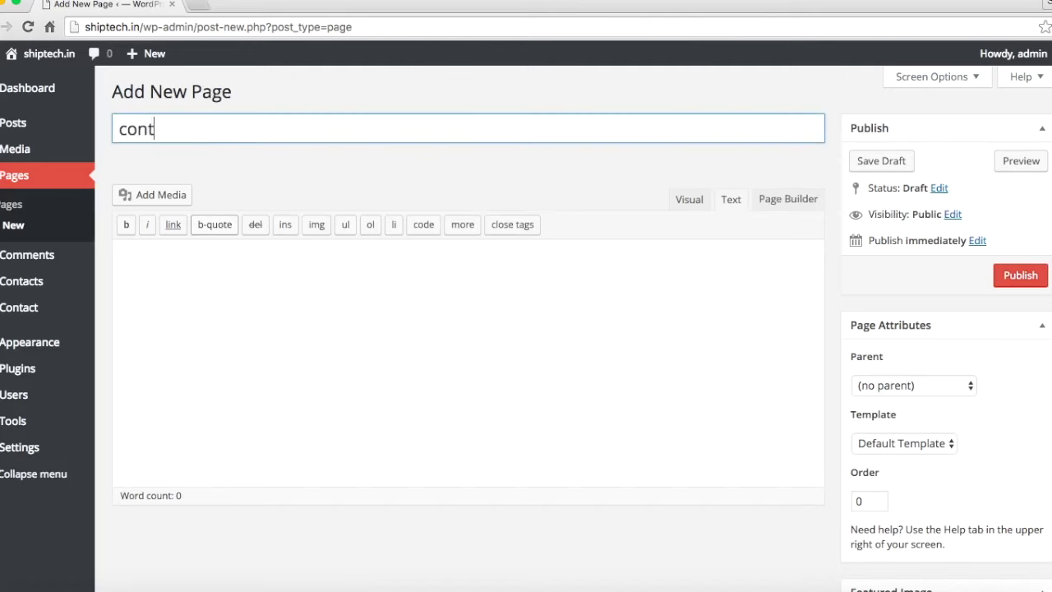
{"action": "left_click", "coordinate": [212, 283]}
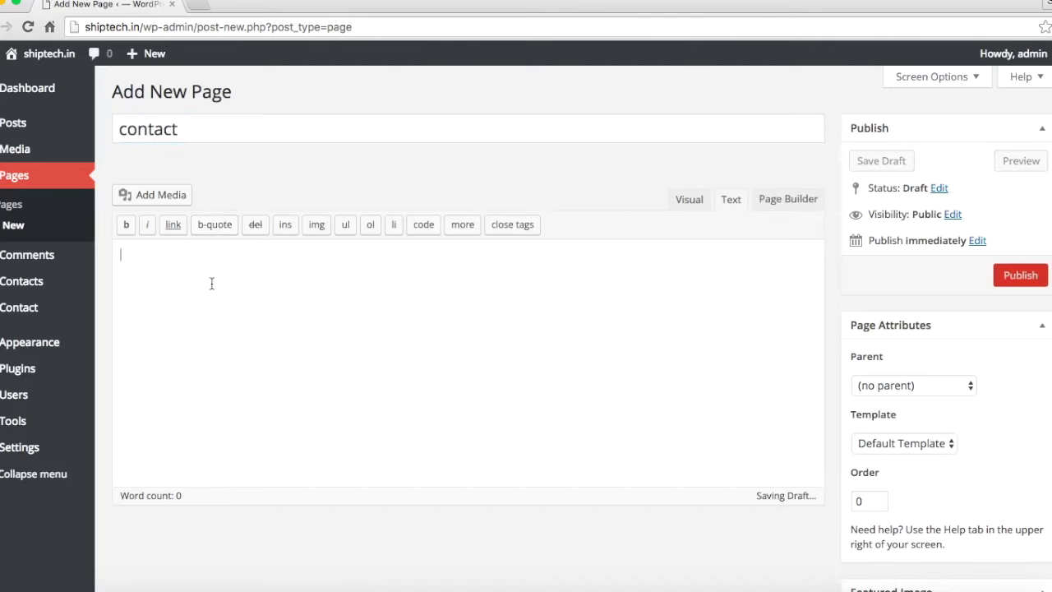
{"action": "type", "text": "jafj'lasdj'fljds'ljfasdl"}
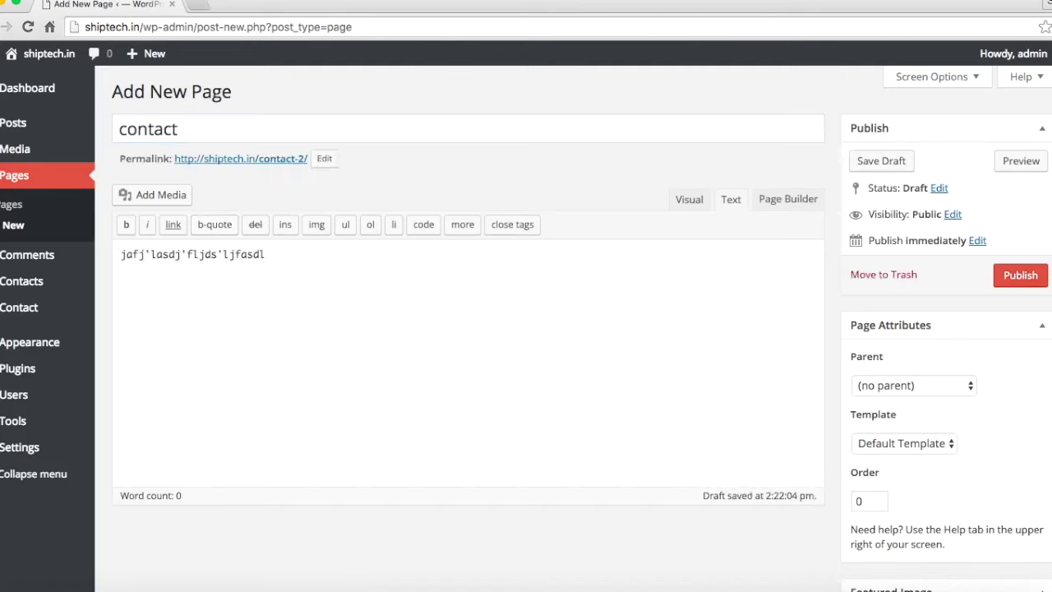
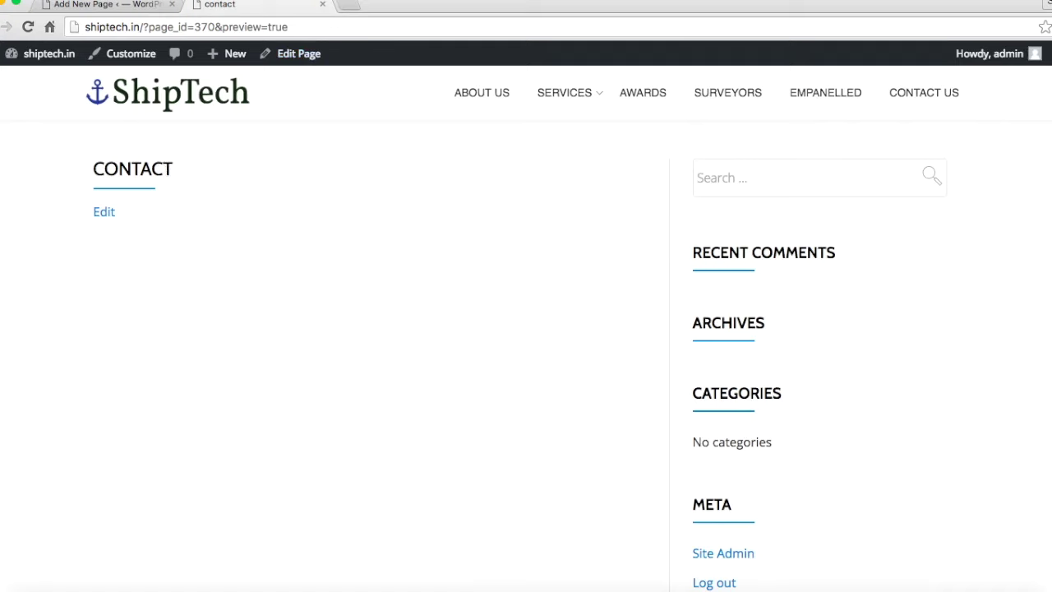
Step: Close the "contact" page preview and leave its editor for the list of all pages, discarding unsaved changes
{"action": "left_click", "coordinate": [322, 5]}
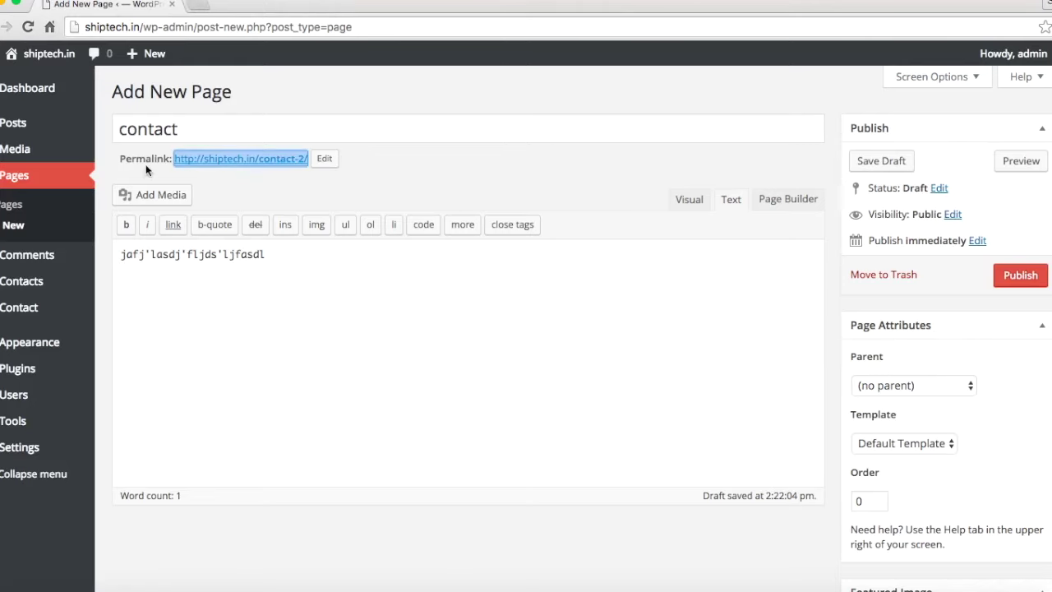
{"action": "left_click", "coordinate": [11, 178]}
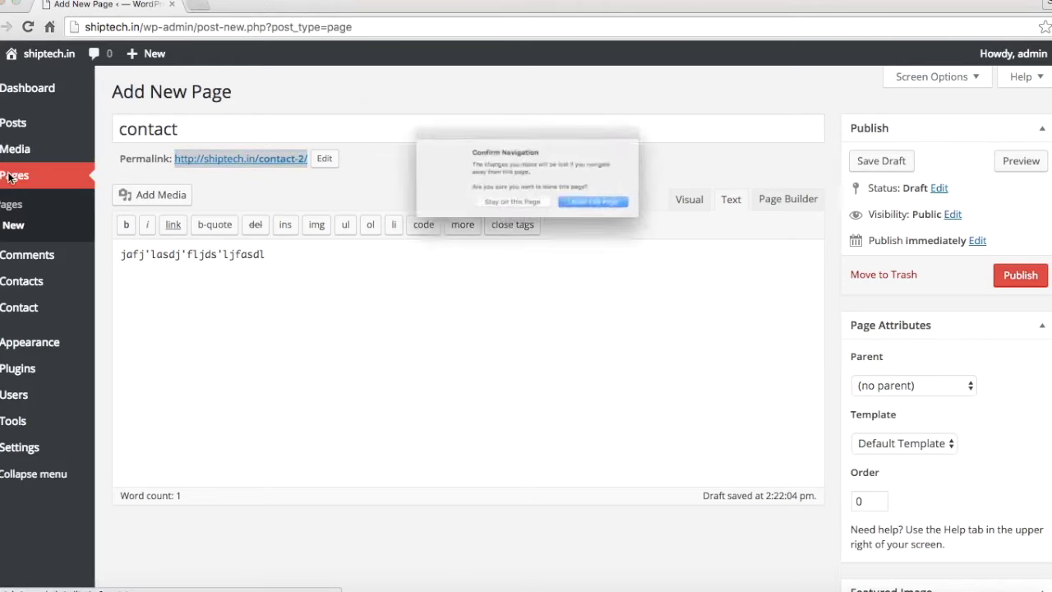
{"action": "left_click", "coordinate": [606, 214]}
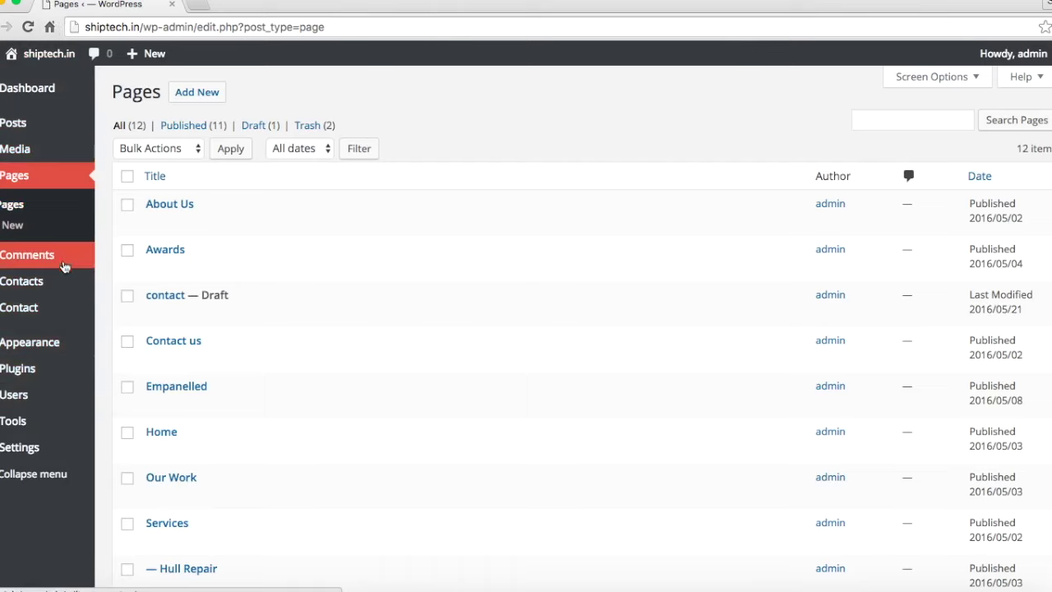
Step: Open the site's installed themes and look over the whole collection
{"action": "mouse_move", "coordinate": [44, 338]}
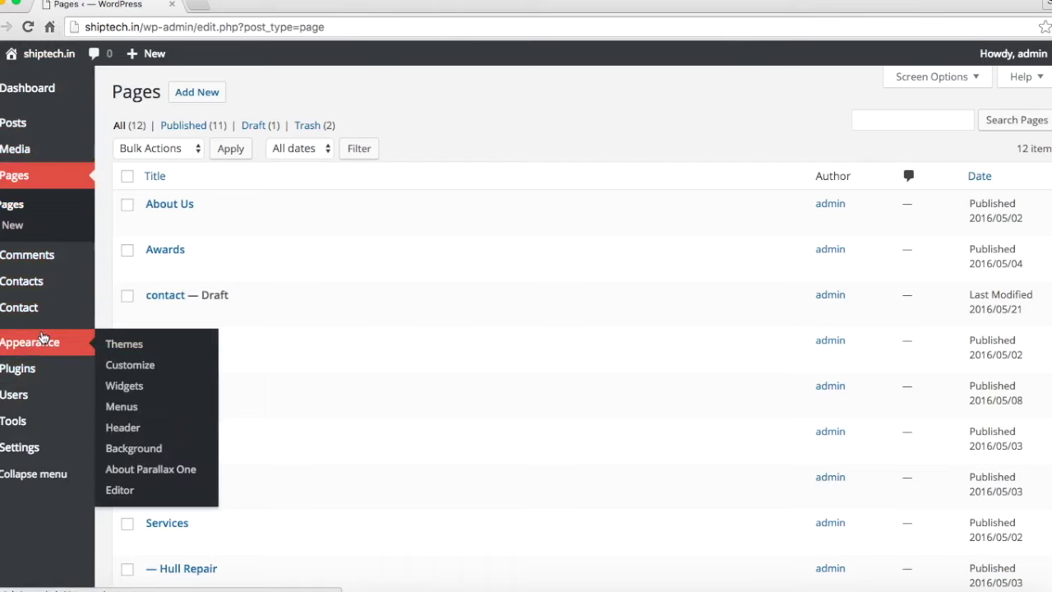
{"action": "left_click", "coordinate": [133, 345]}
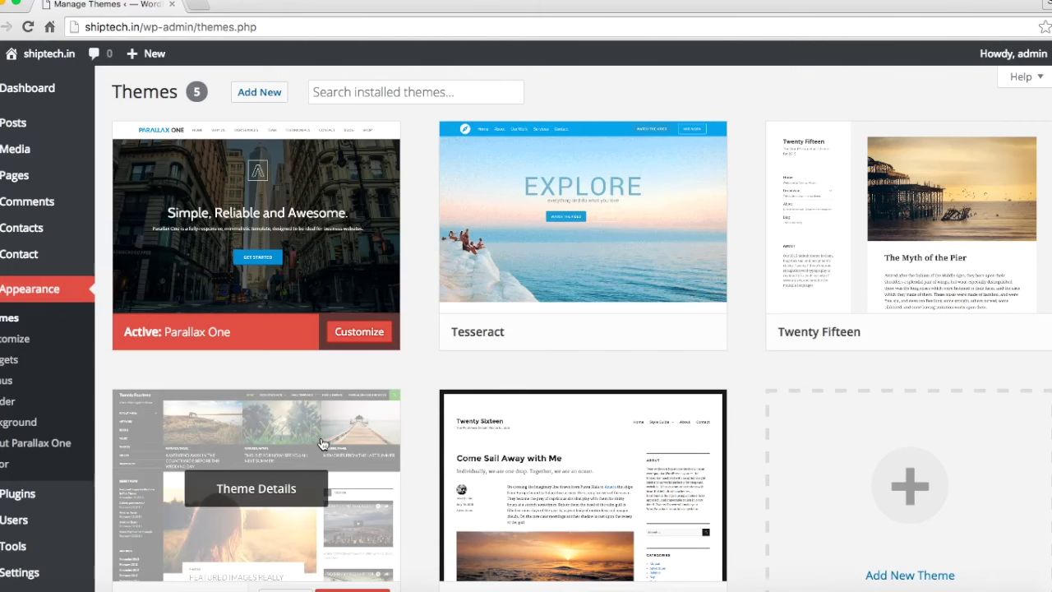
{"action": "scroll", "coordinate": [321, 444], "scroll_direction": "down", "scroll_amount": 3}
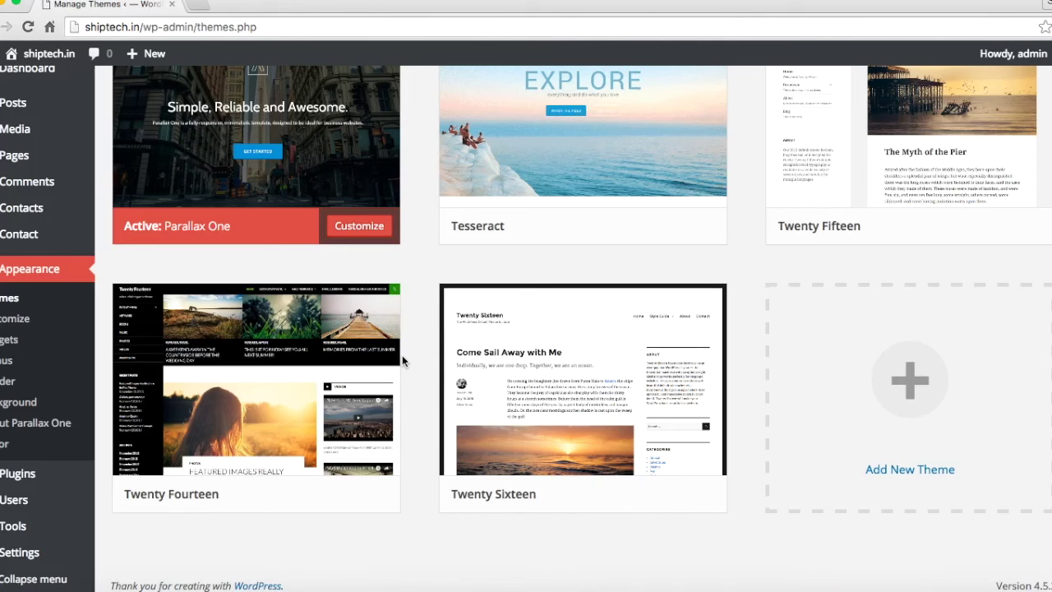
{"action": "scroll", "coordinate": [403, 360], "scroll_direction": "up", "scroll_amount": 1}
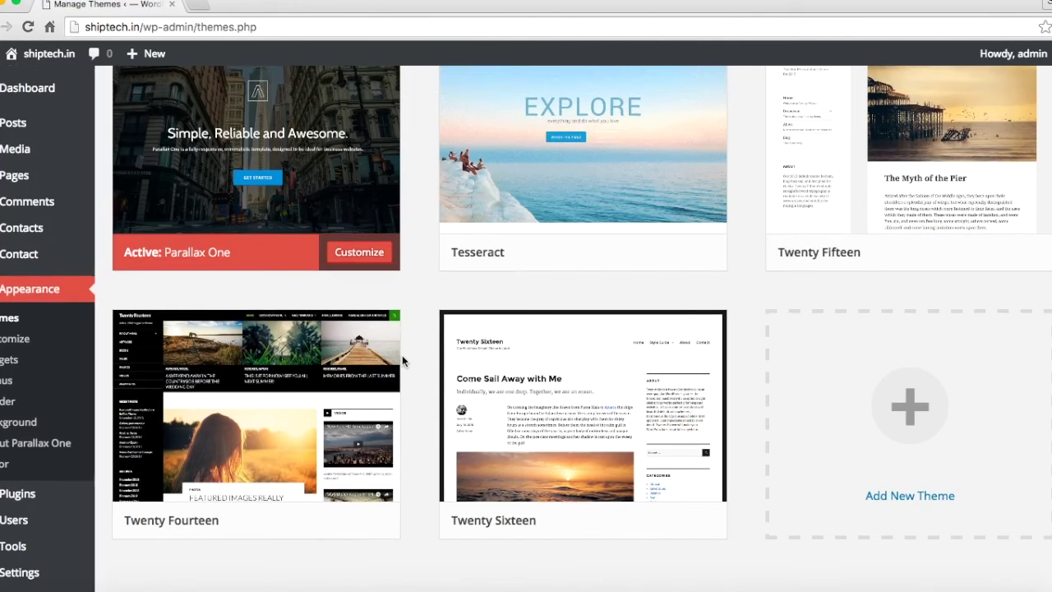
{"action": "scroll", "coordinate": [402, 360], "scroll_direction": "up", "scroll_amount": 3}
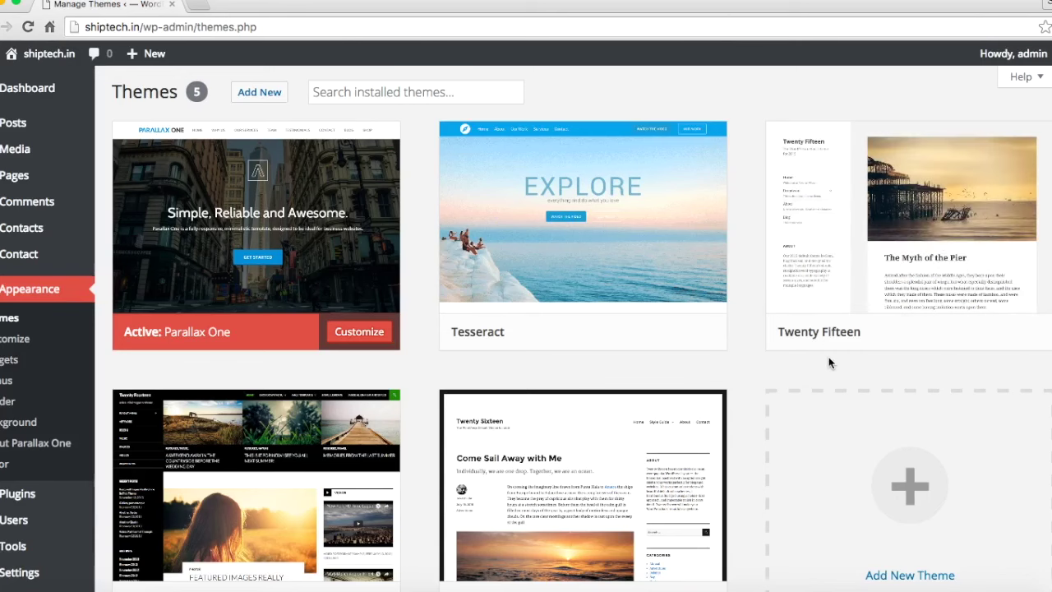
Step: View a live preview of the Twenty Fifteen theme, check the details of Parallax One, and return to the installed themes
{"action": "scroll", "coordinate": [855, 344], "scroll_direction": "down", "scroll_amount": 1}
{"action": "scroll", "coordinate": [855, 344], "scroll_direction": "down", "scroll_amount": 1}
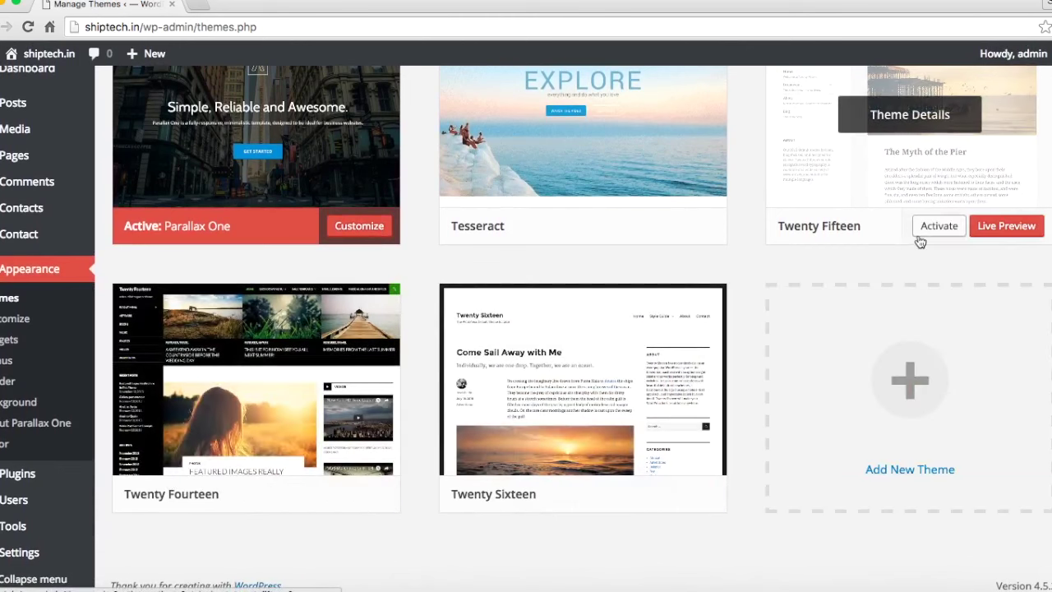
{"action": "left_click", "coordinate": [1007, 237]}
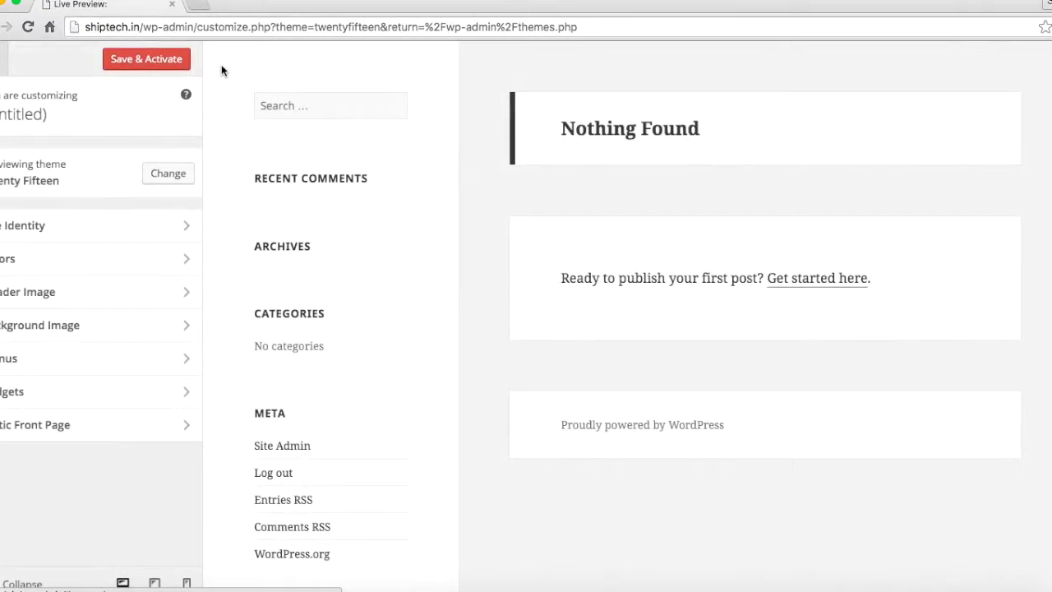
{"action": "left_click", "coordinate": [17, 38]}
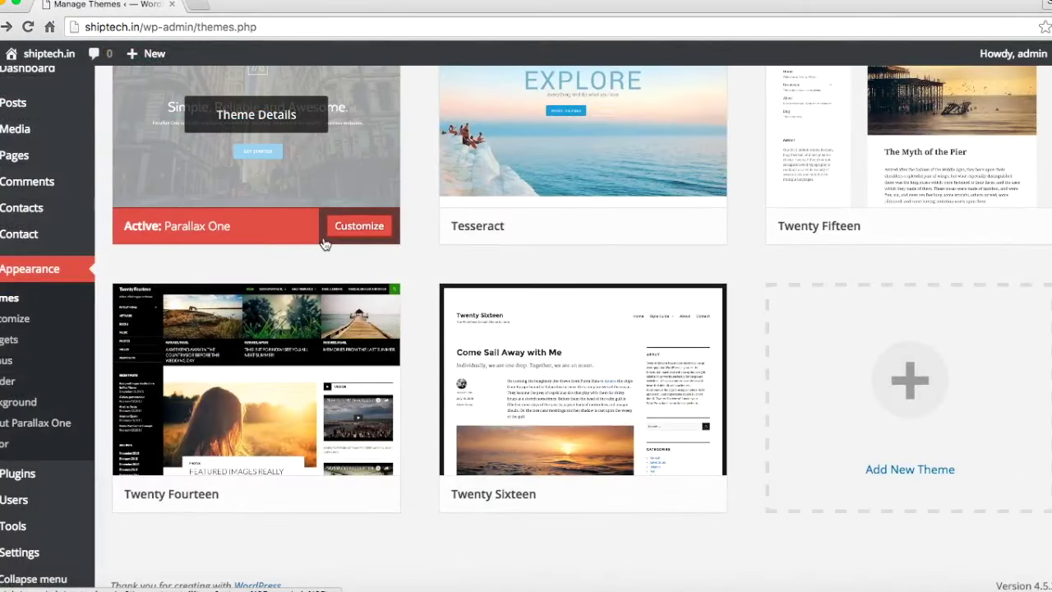
{"action": "left_click", "coordinate": [326, 139]}
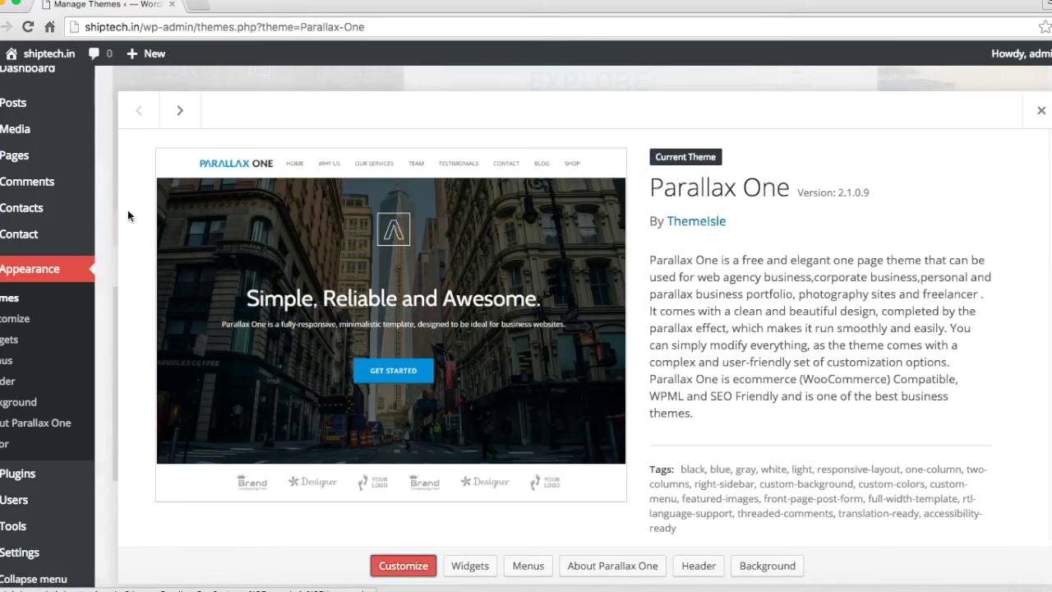
{"action": "left_click", "coordinate": [10, 273]}
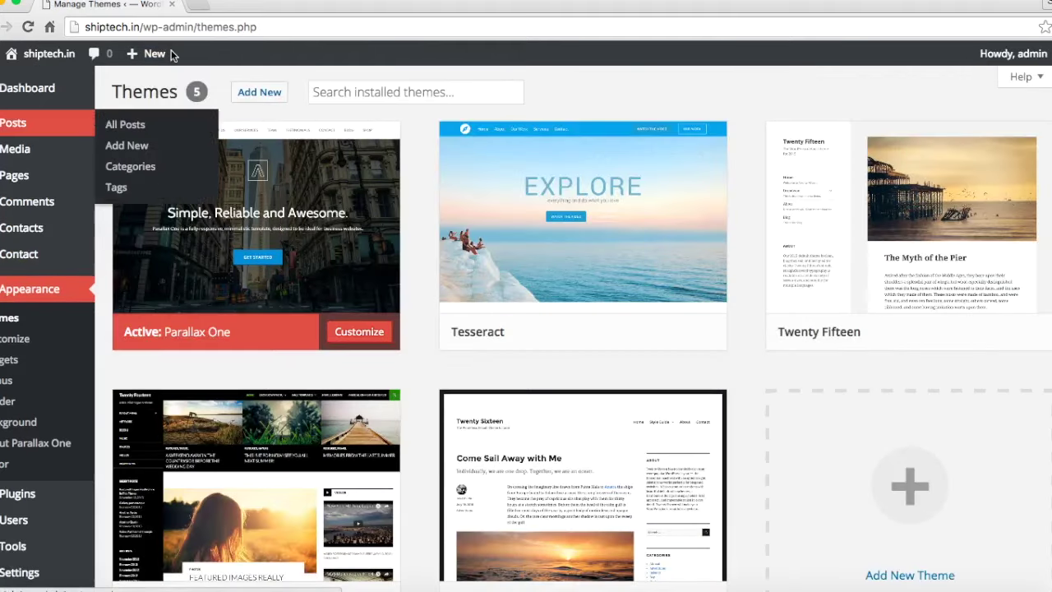
Step: Search Google in a new tab for "top wordpress themes free" and open the Codeinwp.com article on the best free responsive themes
{"action": "left_click", "coordinate": [195, 10]}
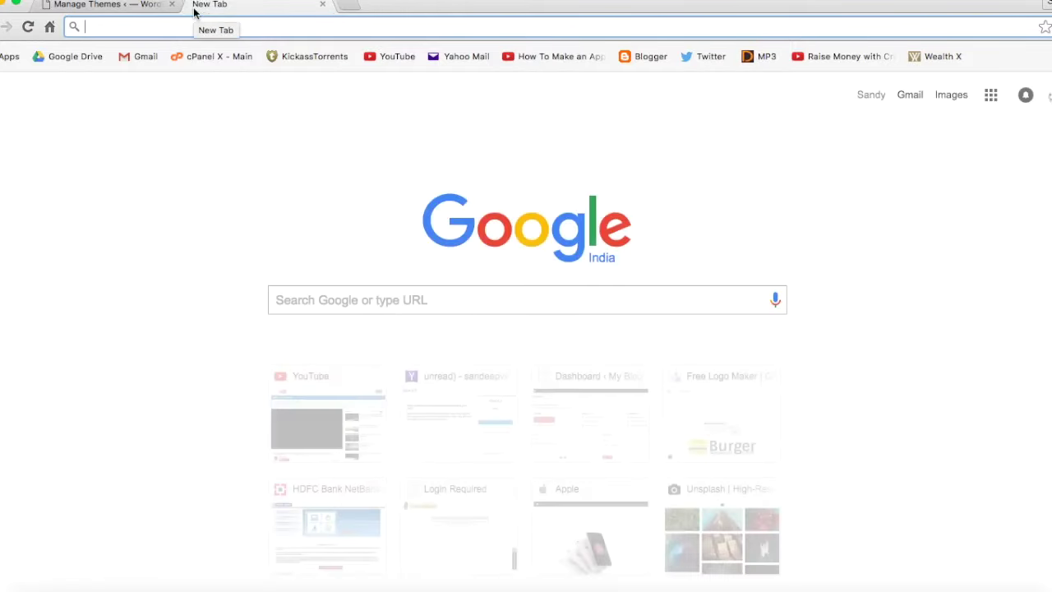
{"action": "type", "text": "top"}
{"action": "key", "text": "Return"}
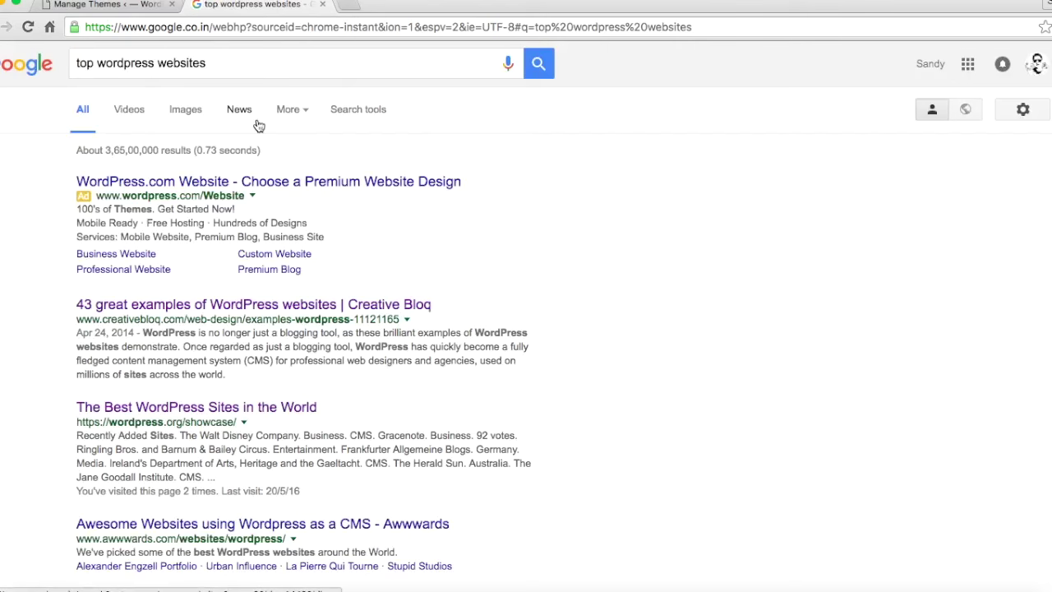
{"action": "left_click_drag", "start_coordinate": [158, 62], "coordinate": [250, 66]}
{"action": "type", "text": "them"}
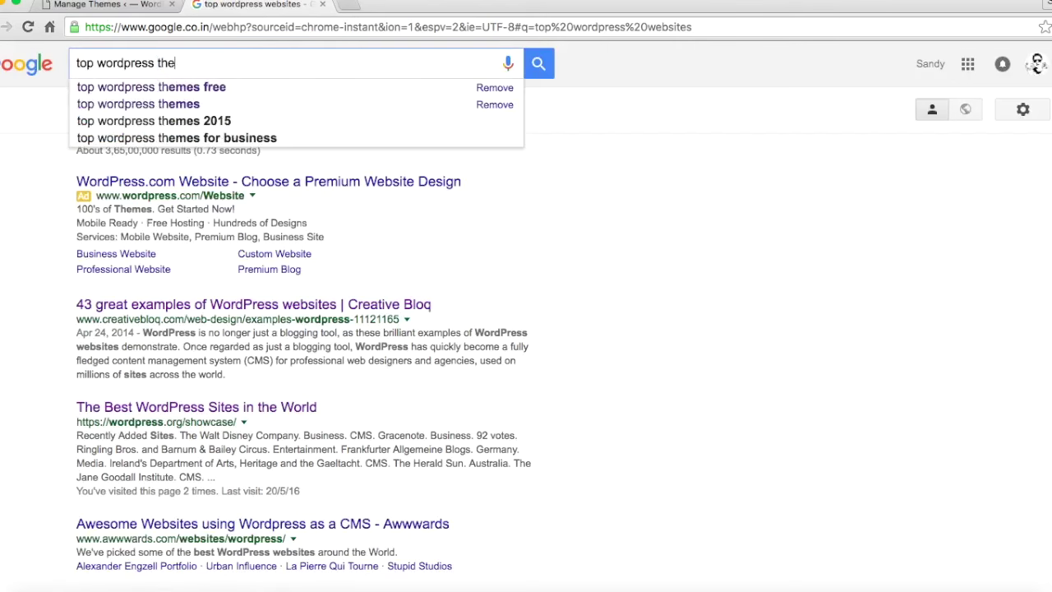
{"action": "left_click", "coordinate": [258, 92]}
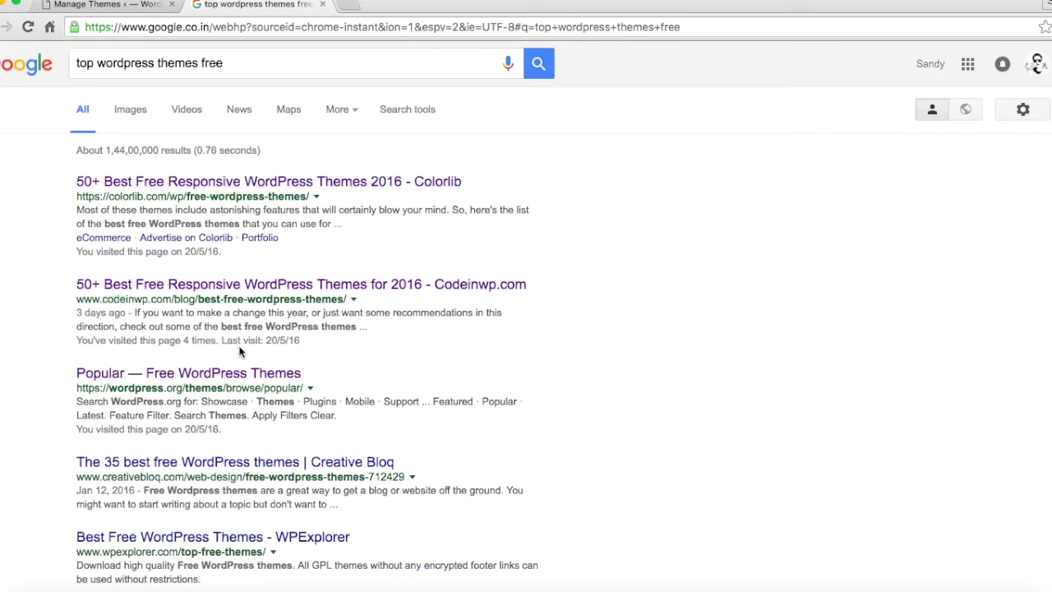
{"action": "left_click", "coordinate": [263, 285]}
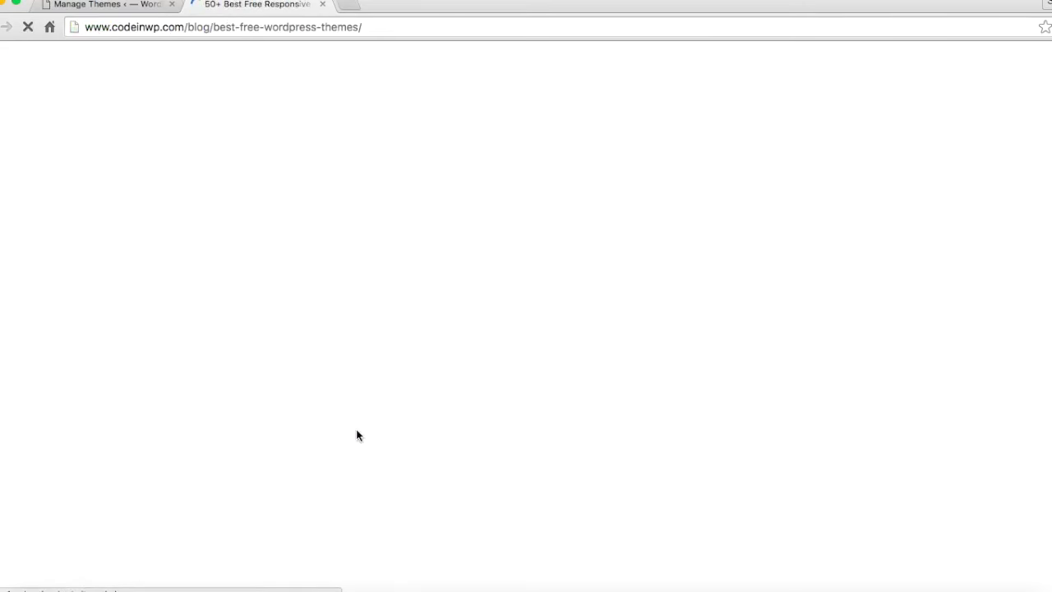
Step: Browse the article's first theme entries, from IsleMag through Parallax One and Zerif Lite to ShopIsle, examining their previews and descriptions
{"action": "scroll", "coordinate": [357, 435], "scroll_direction": "down", "scroll_amount": 5}
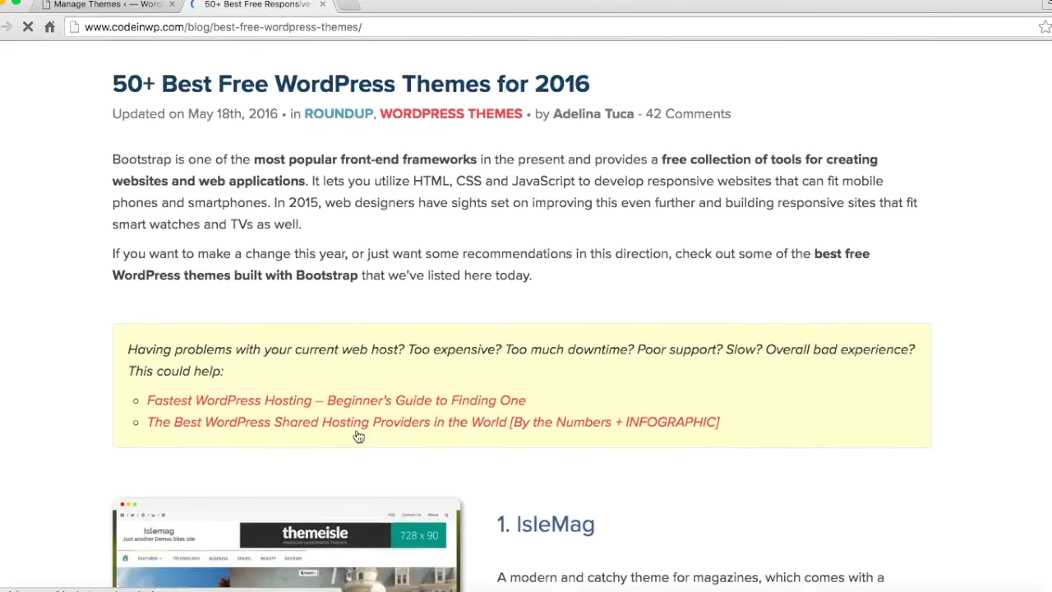
{"action": "scroll", "coordinate": [357, 435], "scroll_direction": "down", "scroll_amount": 8}
{"action": "scroll", "coordinate": [357, 436], "scroll_direction": "up", "scroll_amount": 1}
{"action": "scroll", "coordinate": [357, 436], "scroll_direction": "up", "scroll_amount": 3}
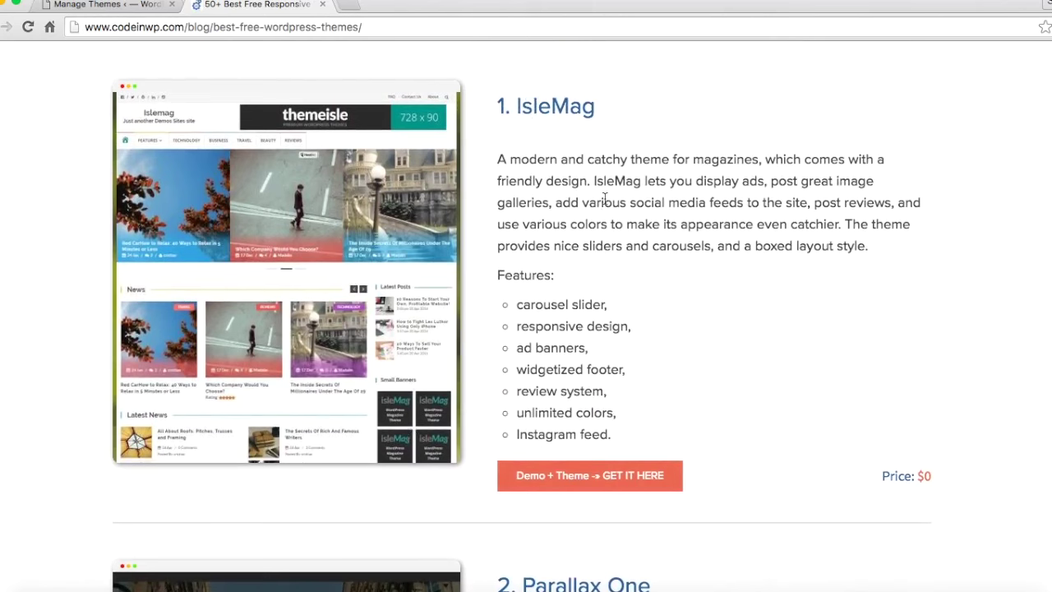
{"action": "scroll", "coordinate": [599, 216], "scroll_direction": "down", "scroll_amount": 5}
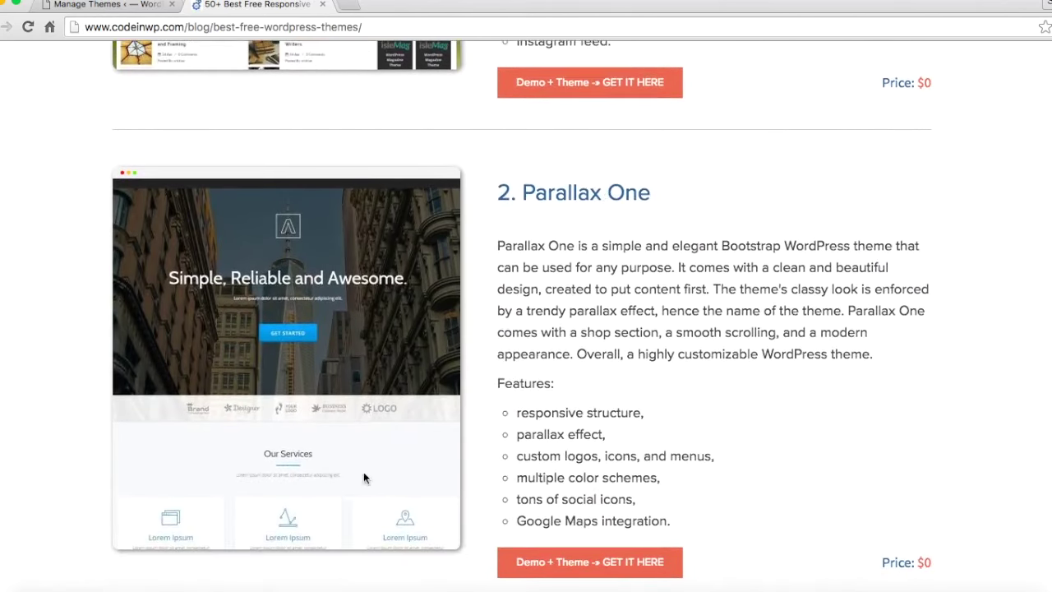
{"action": "scroll", "coordinate": [374, 475], "scroll_direction": "down", "scroll_amount": 1}
{"action": "scroll", "coordinate": [374, 474], "scroll_direction": "down", "scroll_amount": 3}
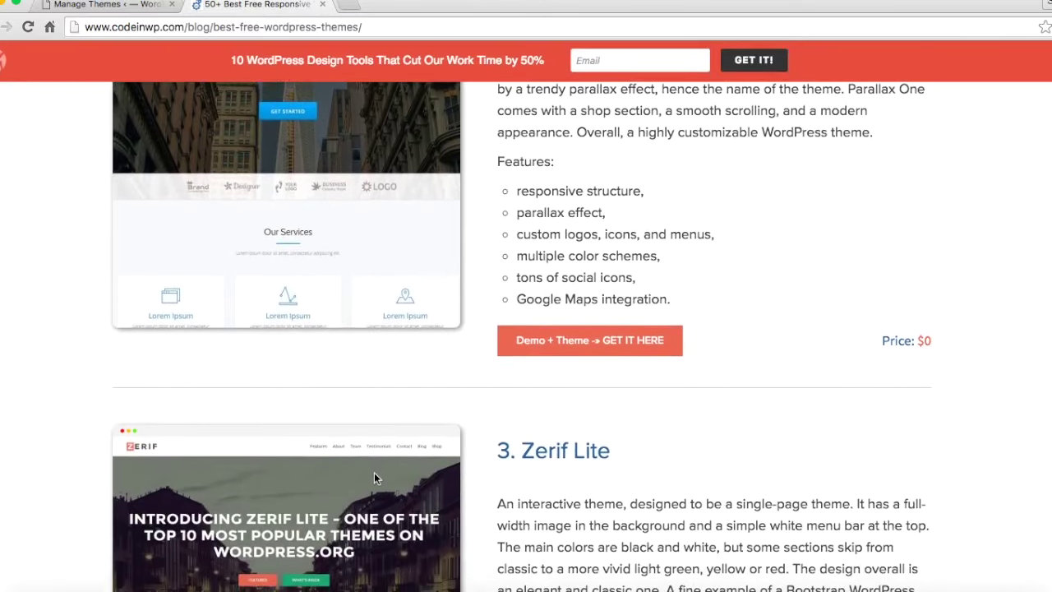
{"action": "scroll", "coordinate": [374, 475], "scroll_direction": "down", "scroll_amount": 4}
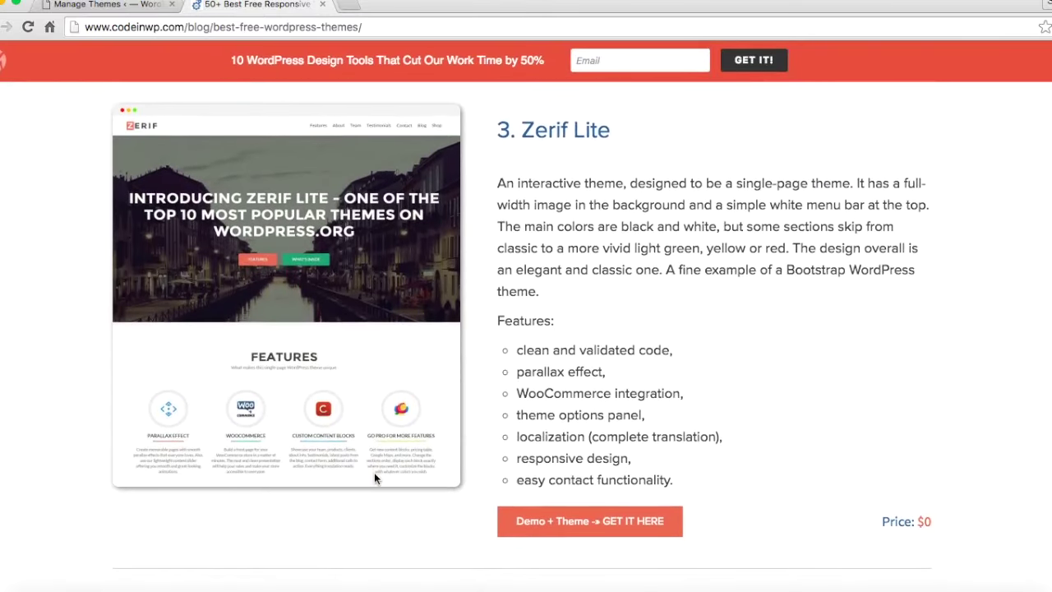
{"action": "scroll", "coordinate": [374, 475], "scroll_direction": "up", "scroll_amount": 5}
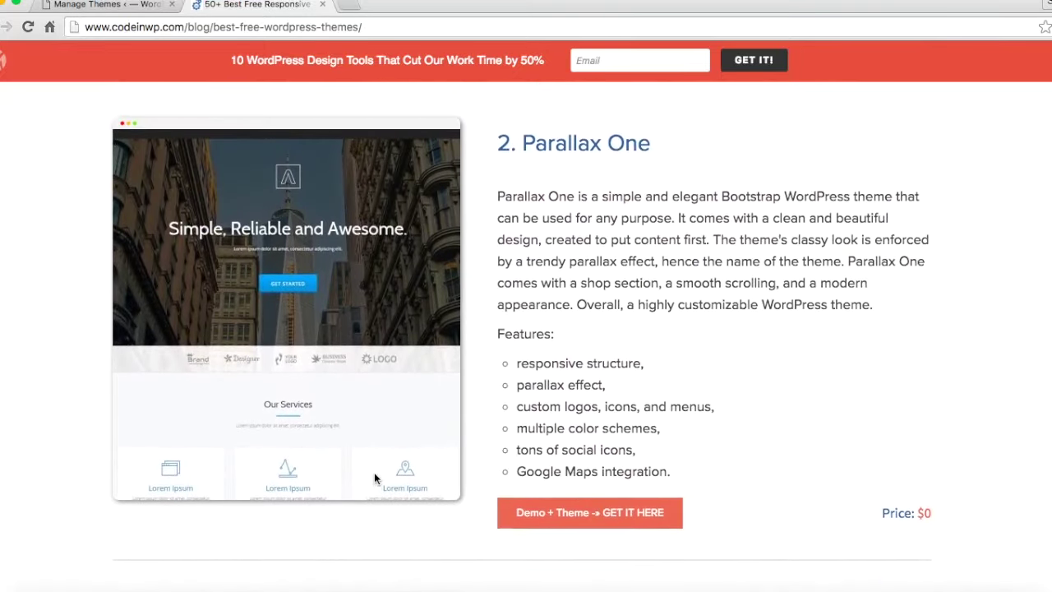
{"action": "scroll", "coordinate": [374, 475], "scroll_direction": "down", "scroll_amount": 5}
{"action": "scroll", "coordinate": [374, 479], "scroll_direction": "down", "scroll_amount": 5}
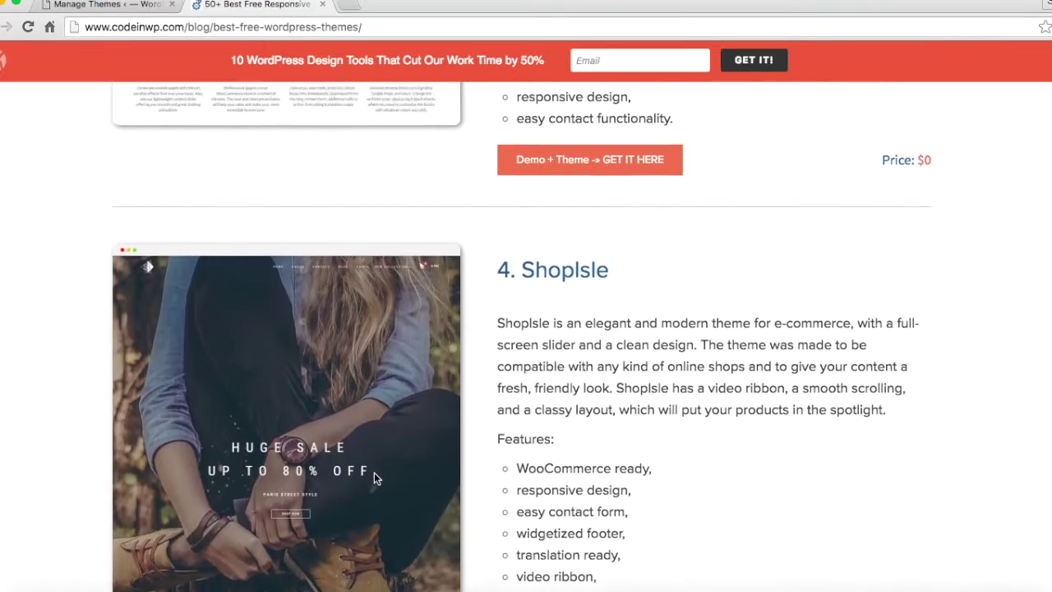
Step: Go back to the Parallax One entry and examine its price, description and features
{"action": "scroll", "coordinate": [374, 478], "scroll_direction": "up", "scroll_amount": 7}
{"action": "scroll", "coordinate": [374, 479], "scroll_direction": "up", "scroll_amount": 1}
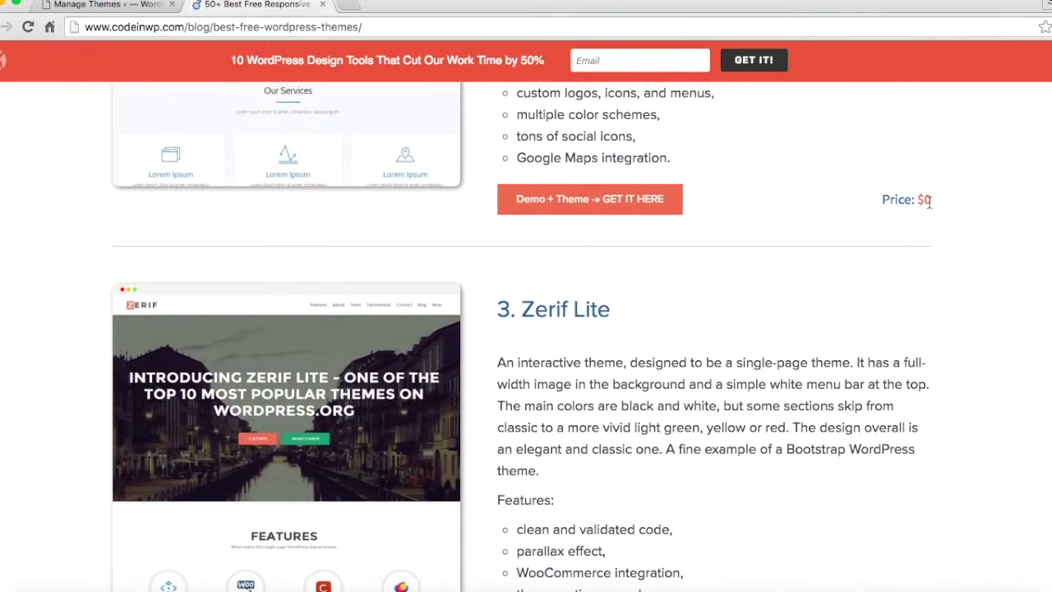
{"action": "scroll", "coordinate": [929, 201], "scroll_direction": "up", "scroll_amount": 5}
{"action": "scroll", "coordinate": [919, 235], "scroll_direction": "up", "scroll_amount": 2}
{"action": "scroll", "coordinate": [918, 235], "scroll_direction": "down", "scroll_amount": 6}
{"action": "scroll", "coordinate": [918, 235], "scroll_direction": "up", "scroll_amount": 2}
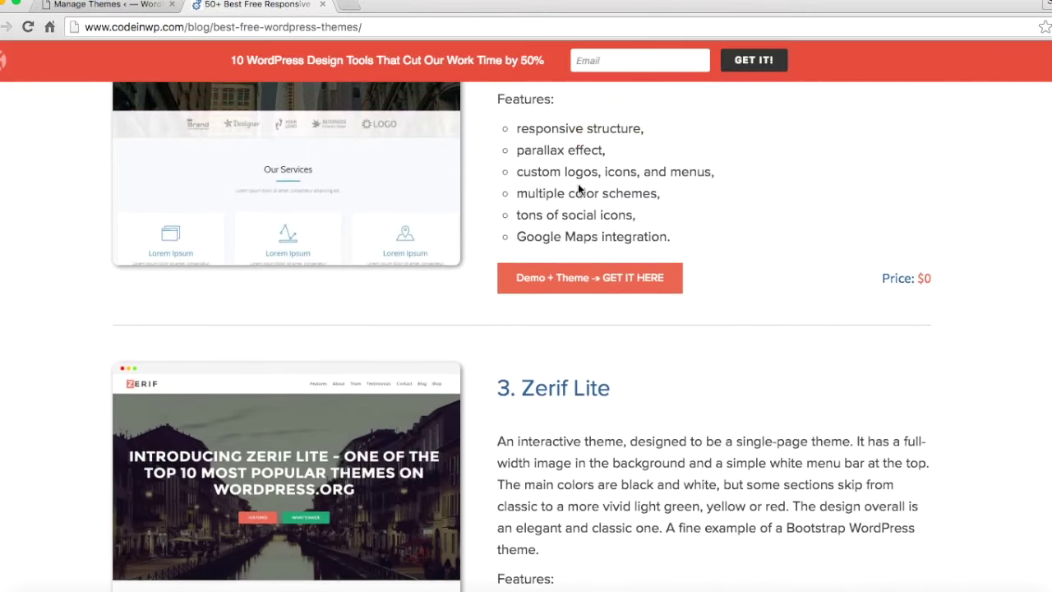
{"action": "scroll", "coordinate": [578, 183], "scroll_direction": "up", "scroll_amount": 4}
{"action": "scroll", "coordinate": [578, 187], "scroll_direction": "up", "scroll_amount": 1}
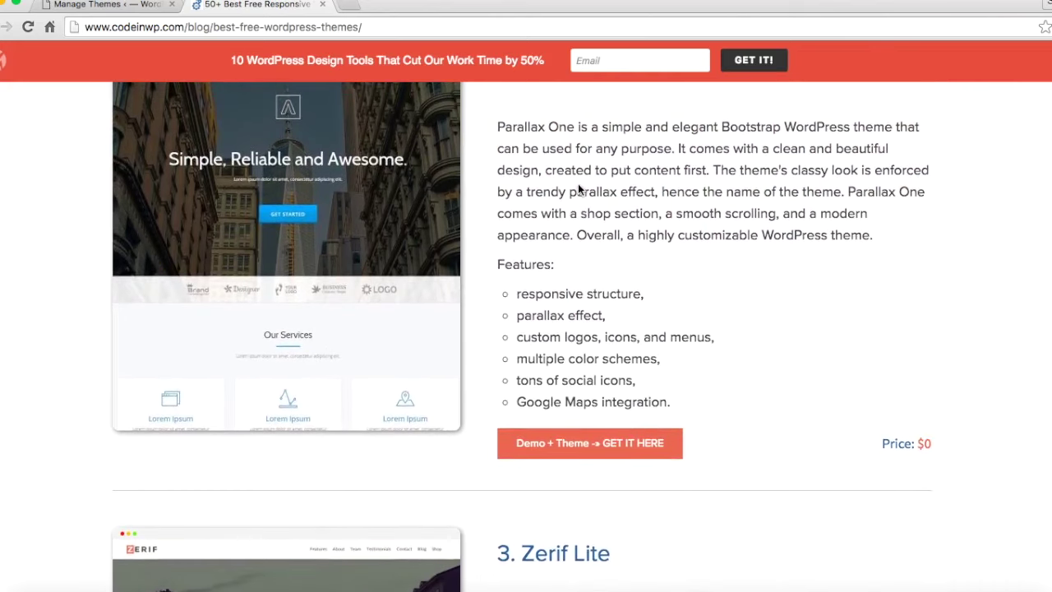
{"action": "scroll", "coordinate": [578, 188], "scroll_direction": "up", "scroll_amount": 2}
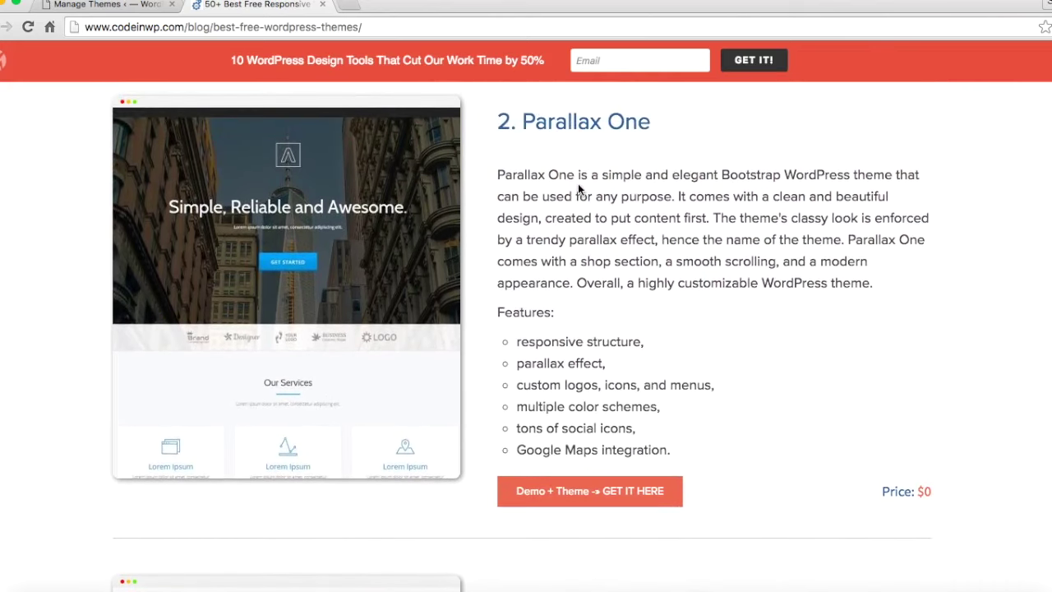
{"action": "scroll", "coordinate": [578, 184], "scroll_direction": "up", "scroll_amount": 2}
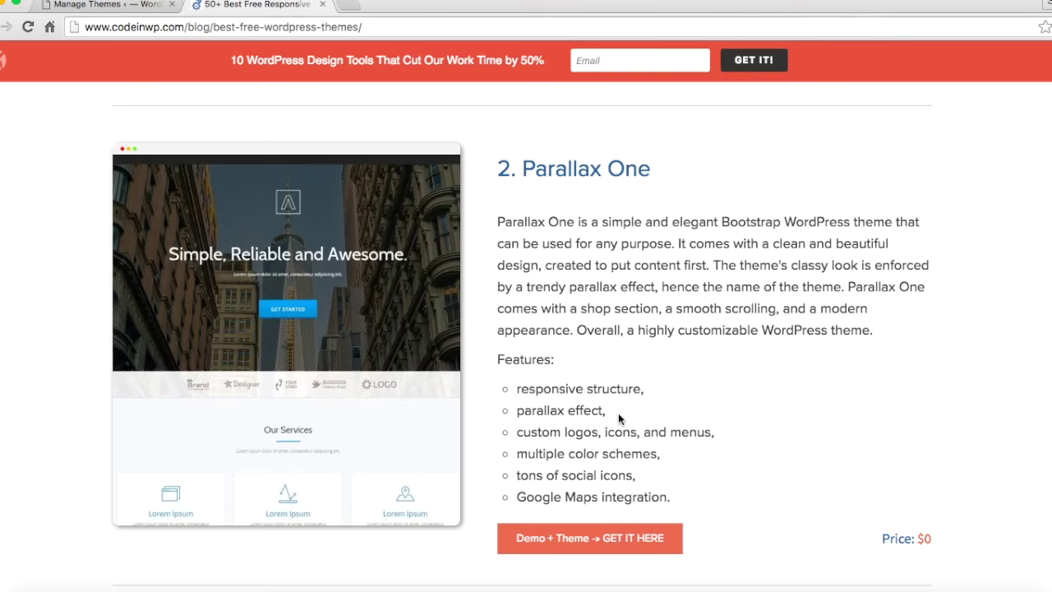
Step: Highlight the Parallax One features from "responsive structure" to "multiple color schemes", clear the highlight and continue reading to Zerif Lite
{"action": "left_click_drag", "start_coordinate": [514, 385], "coordinate": [635, 459]}
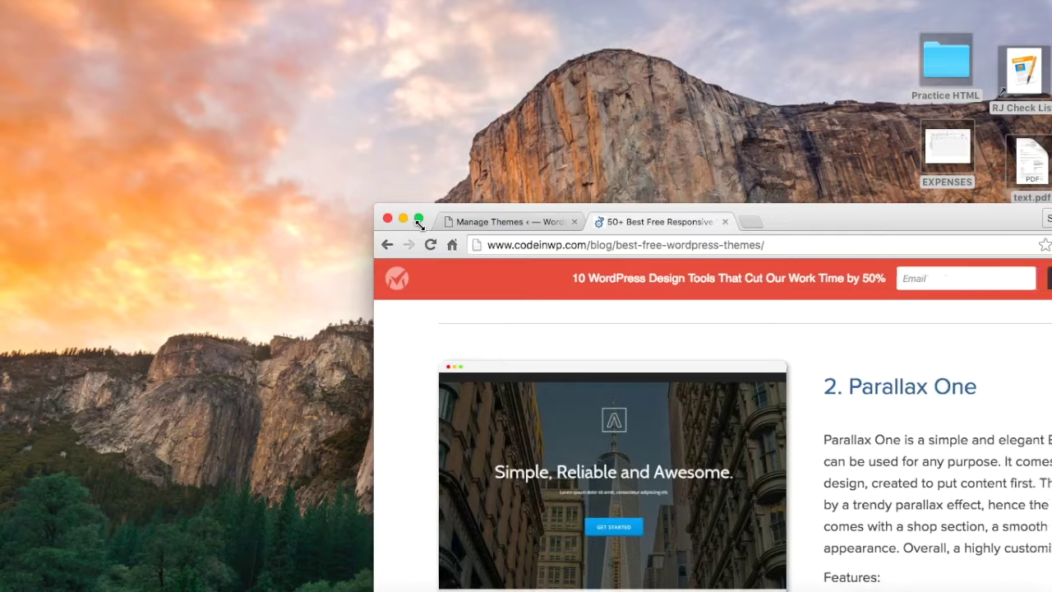
{"action": "left_click", "coordinate": [418, 219]}
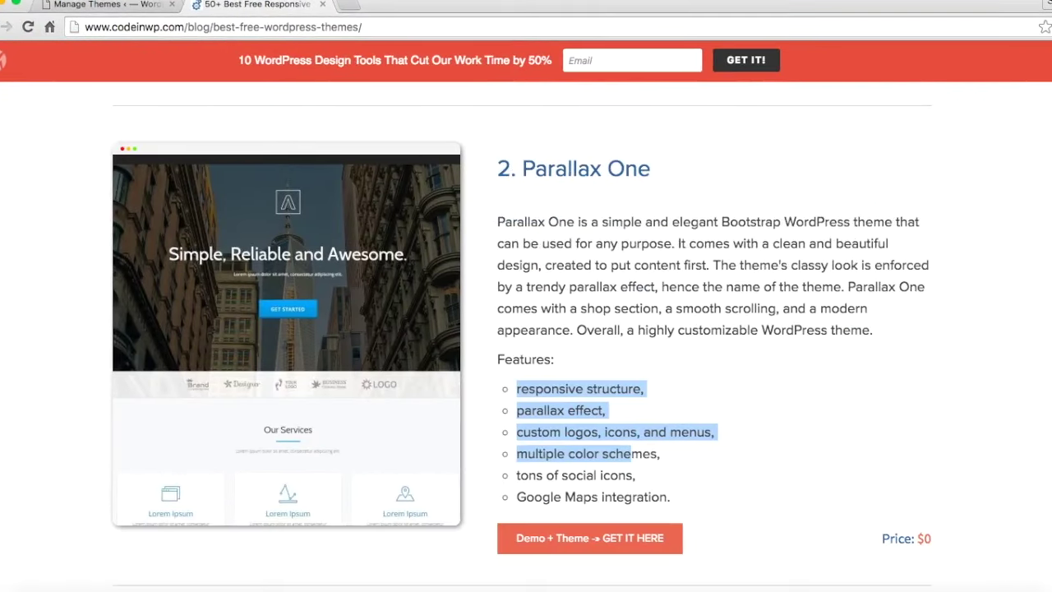
{"action": "left_click", "coordinate": [639, 415]}
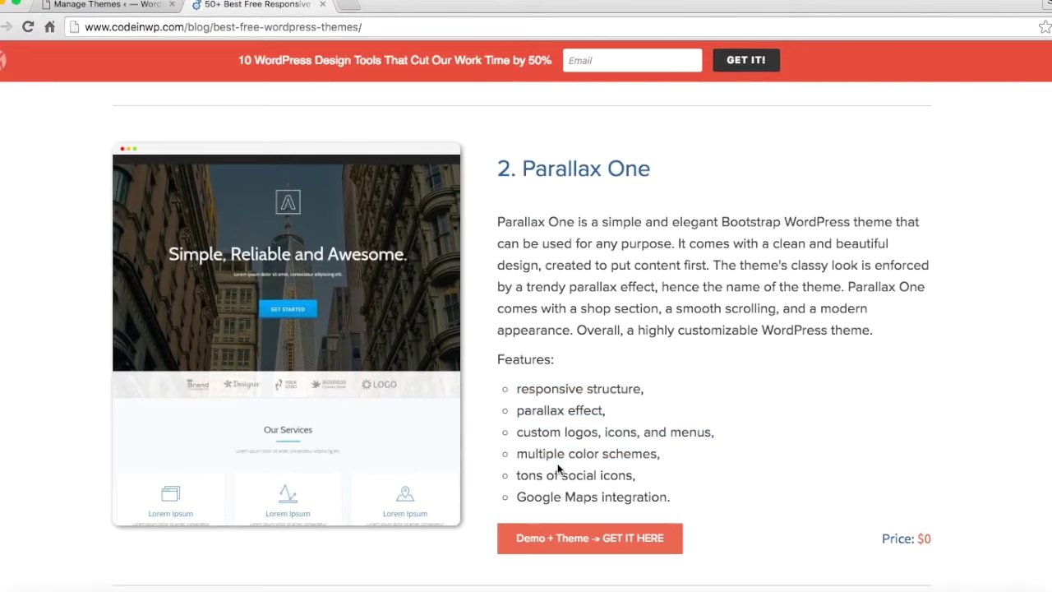
{"action": "scroll", "coordinate": [573, 491], "scroll_direction": "down", "scroll_amount": 1}
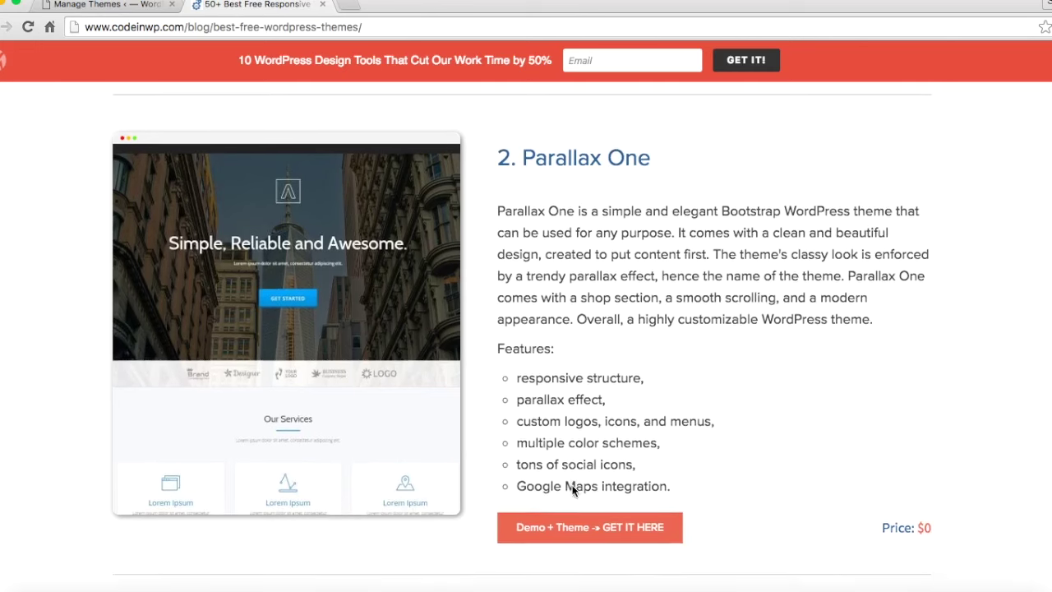
{"action": "scroll", "coordinate": [572, 487], "scroll_direction": "down", "scroll_amount": 5}
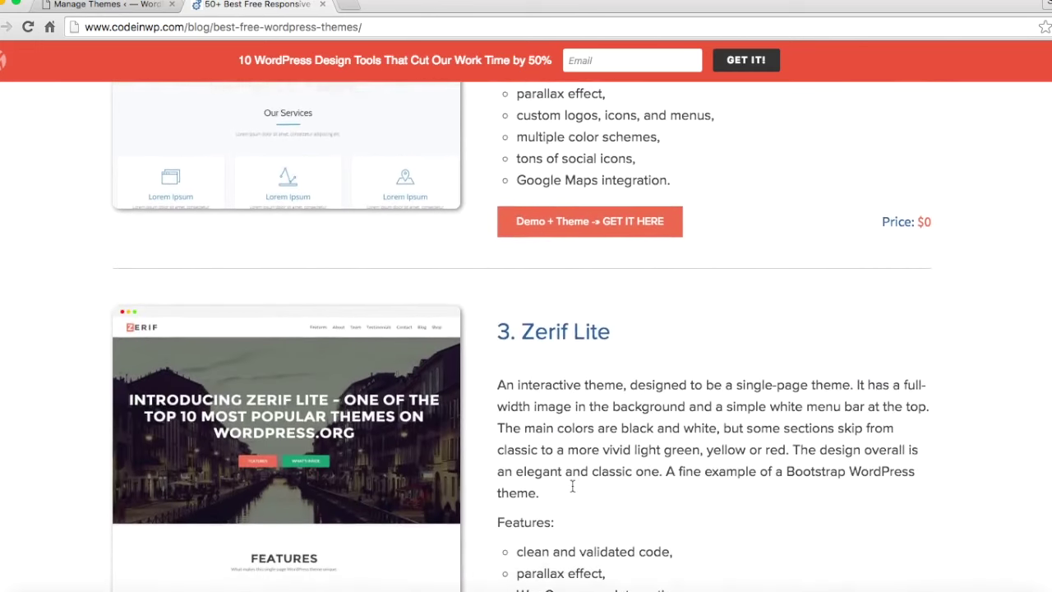
Step: Browse the article from Zerif Lite through ShopIsle to the Sydney entry and highlight the "5. Sydney" heading
{"action": "scroll", "coordinate": [573, 487], "scroll_direction": "down", "scroll_amount": 1}
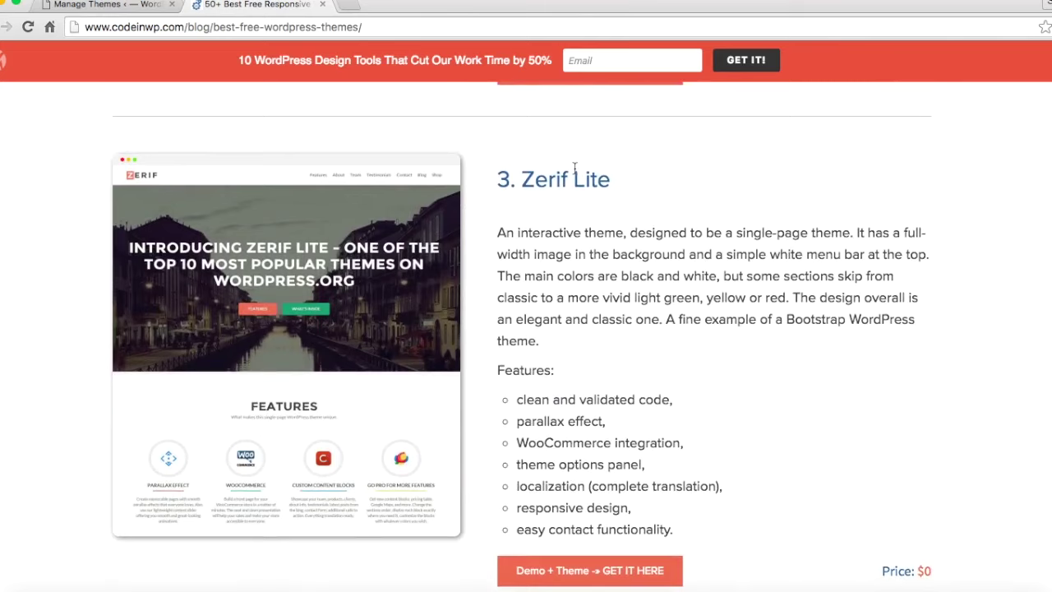
{"action": "scroll", "coordinate": [636, 218], "scroll_direction": "down", "scroll_amount": 7}
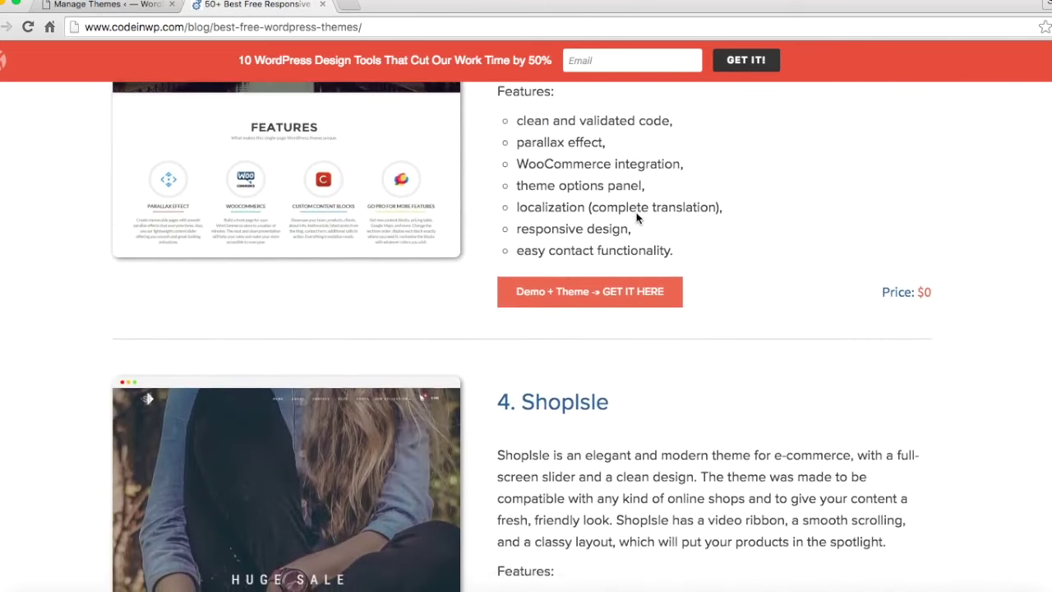
{"action": "scroll", "coordinate": [638, 217], "scroll_direction": "down", "scroll_amount": 4}
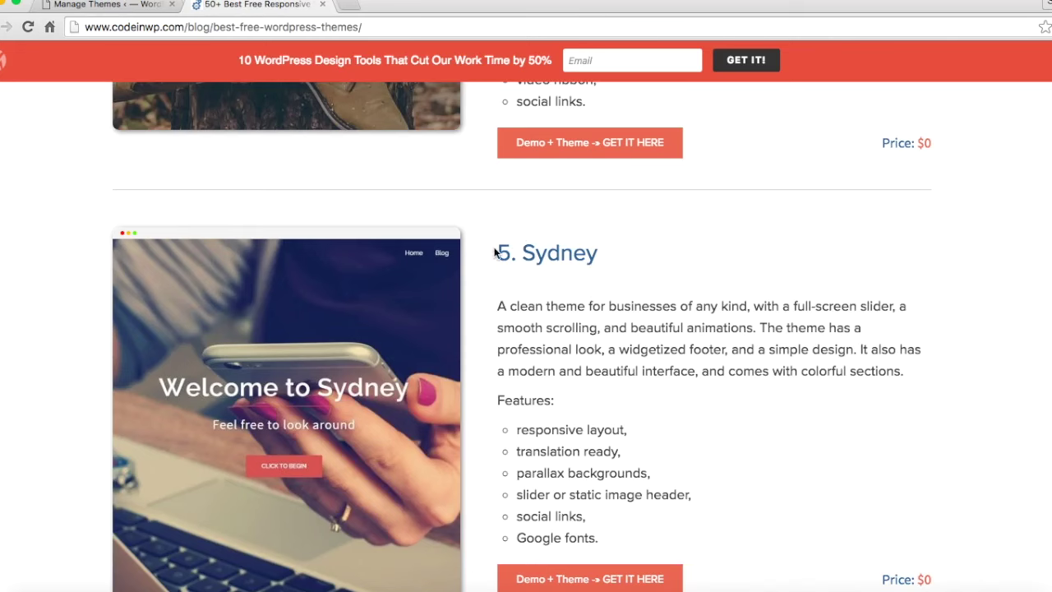
{"action": "left_click_drag", "start_coordinate": [497, 252], "coordinate": [635, 258]}
{"action": "scroll", "coordinate": [634, 257], "scroll_direction": "up", "scroll_amount": 5}
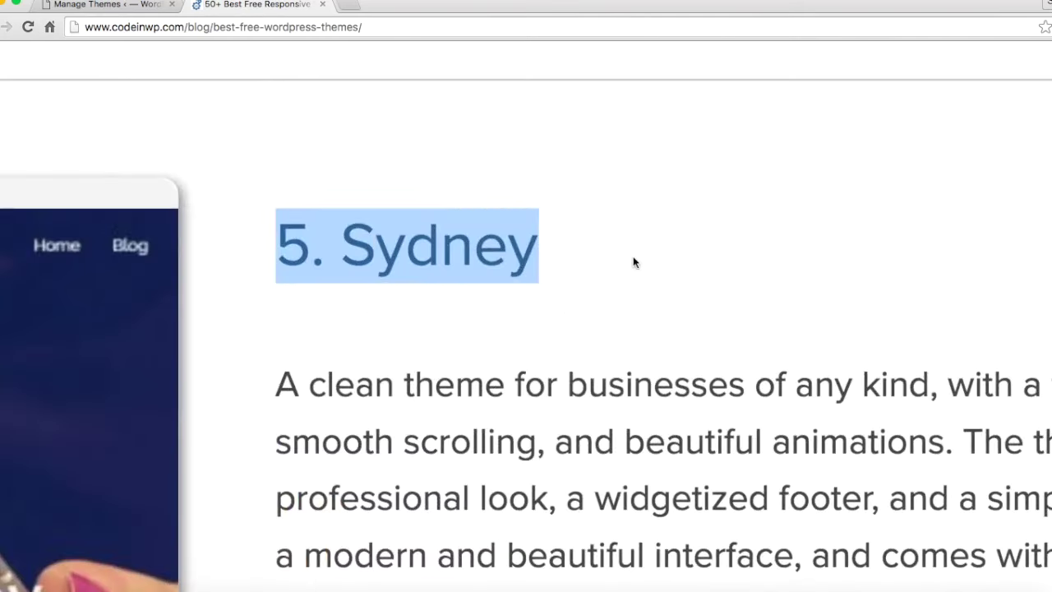
Step: Skim the remaining themes listed after Sydney and return to the beginning of the Codeinwp article
{"action": "scroll", "coordinate": [633, 261], "scroll_direction": "down", "scroll_amount": 5}
{"action": "scroll", "coordinate": [632, 261], "scroll_direction": "down", "scroll_amount": 6}
{"action": "scroll", "coordinate": [632, 262], "scroll_direction": "down", "scroll_amount": 20}
{"action": "scroll", "coordinate": [633, 261], "scroll_direction": "down", "scroll_amount": 8}
{"action": "scroll", "coordinate": [633, 261], "scroll_direction": "up", "scroll_amount": 20}
{"action": "scroll", "coordinate": [632, 261], "scroll_direction": "up", "scroll_amount": 20}
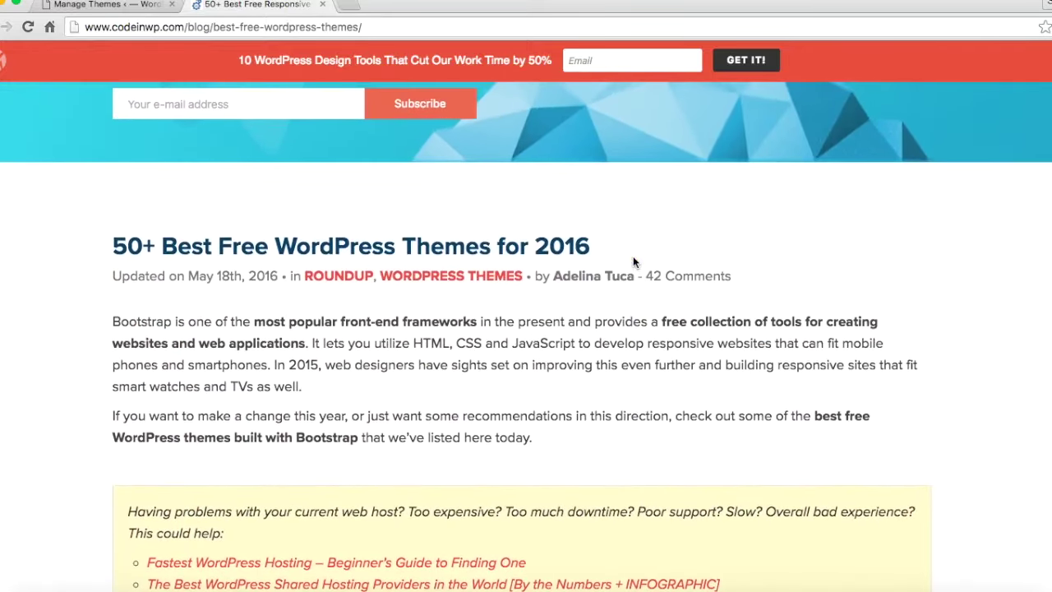
{"action": "scroll", "coordinate": [633, 262], "scroll_direction": "up", "scroll_amount": 5}
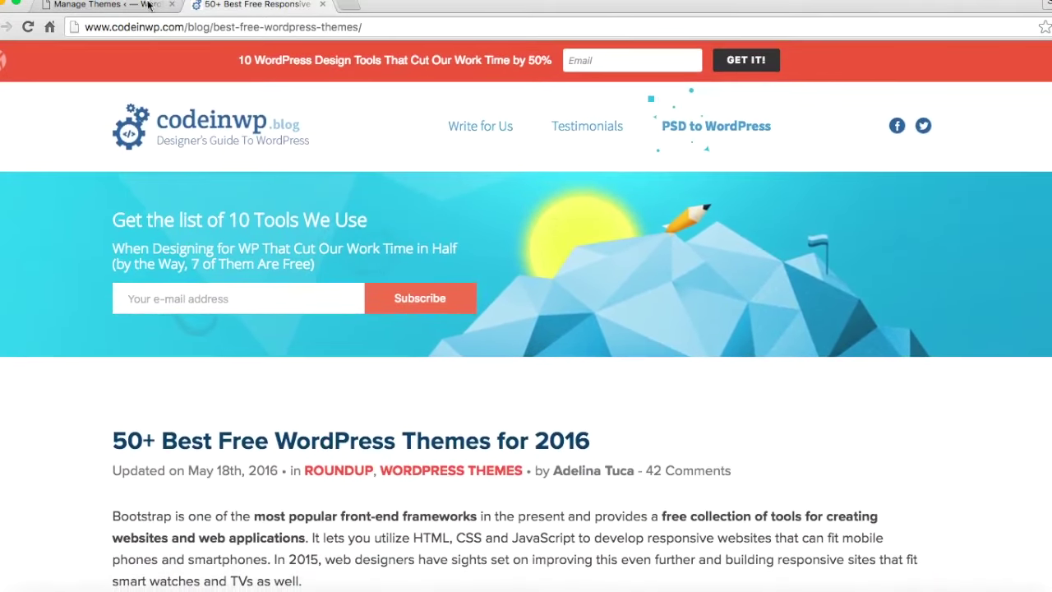
Step: Switch back to the shiptech.in dashboard, examine the Appearance section's installed themes and open the page for adding a new theme
{"action": "left_click", "coordinate": [128, 6]}
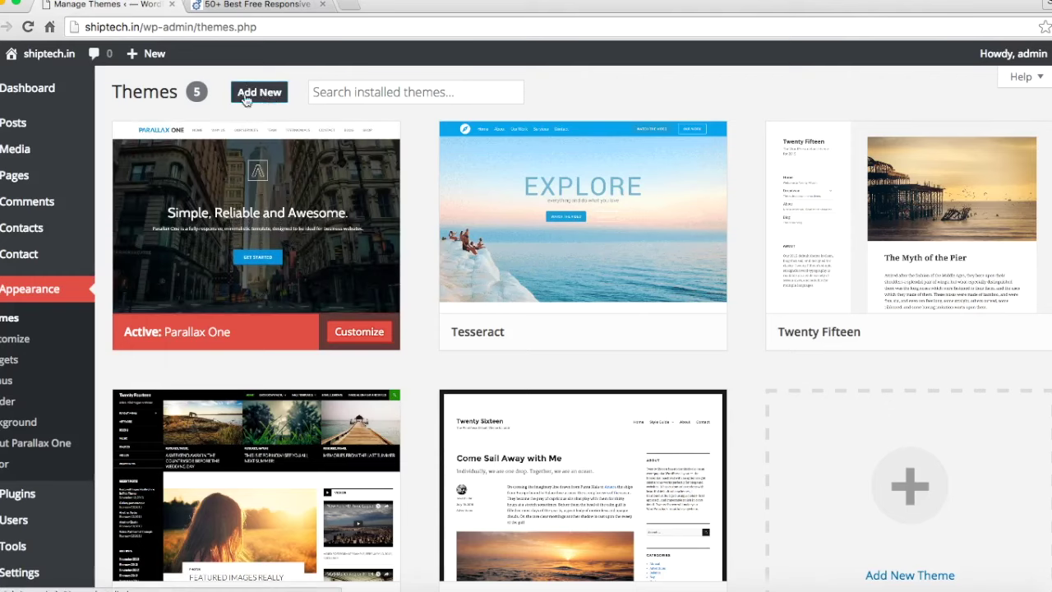
{"action": "scroll", "coordinate": [257, 97], "scroll_direction": "up", "scroll_amount": 5}
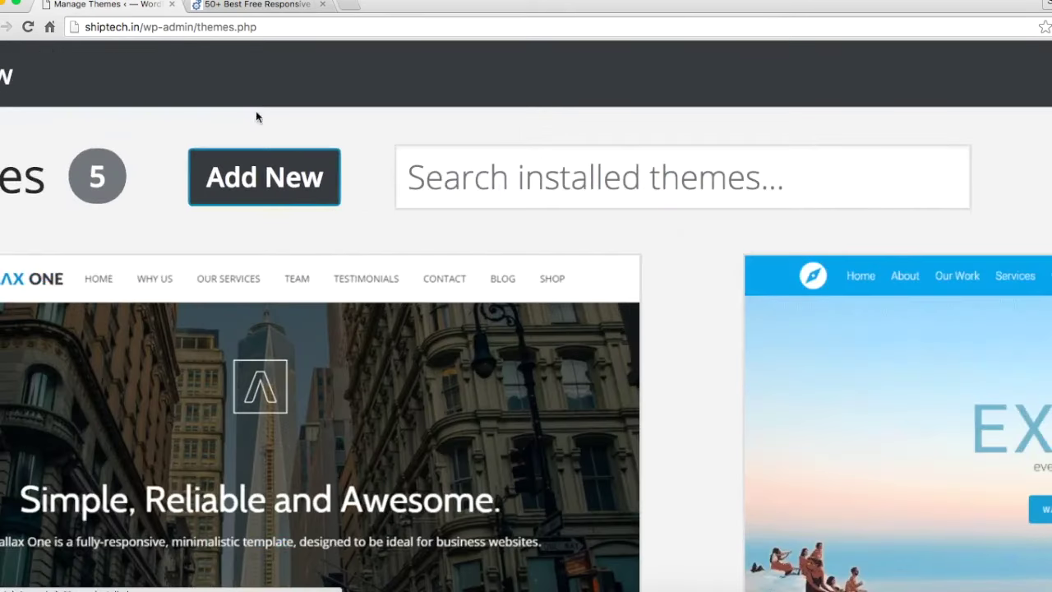
{"action": "scroll", "coordinate": [244, 185], "scroll_direction": "left", "scroll_amount": 10}
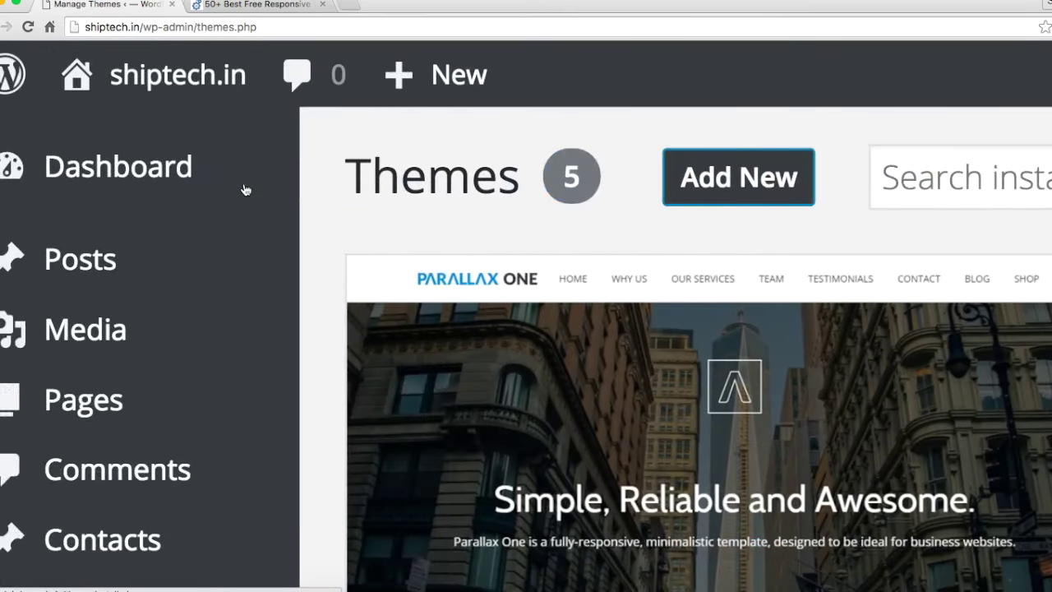
{"action": "scroll", "coordinate": [141, 411], "scroll_direction": "down", "scroll_amount": 8}
{"action": "scroll", "coordinate": [138, 444], "scroll_direction": "up", "scroll_amount": 5}
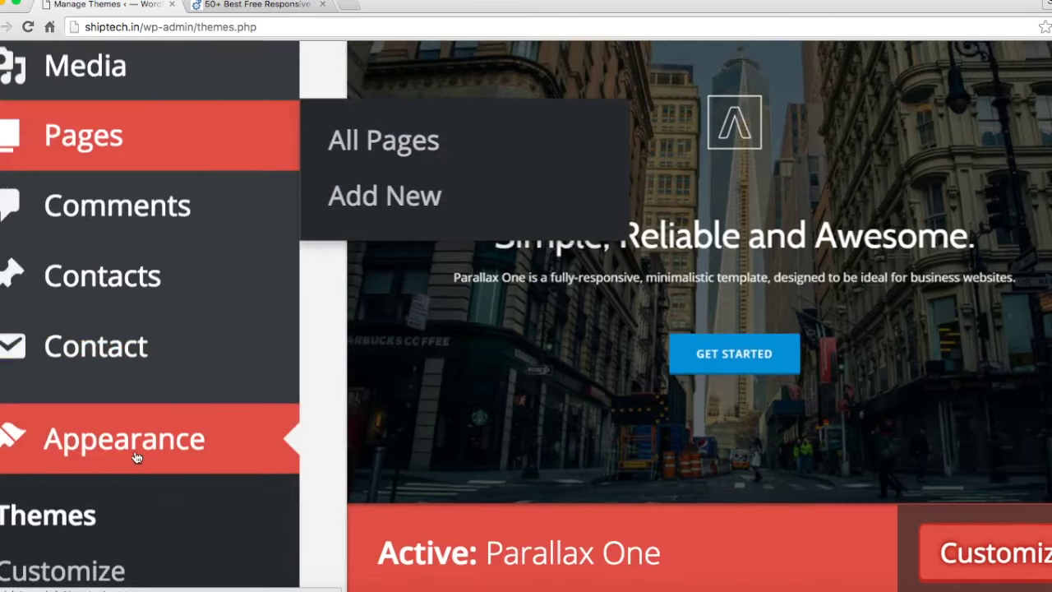
{"action": "mouse_move", "coordinate": [519, 402]}
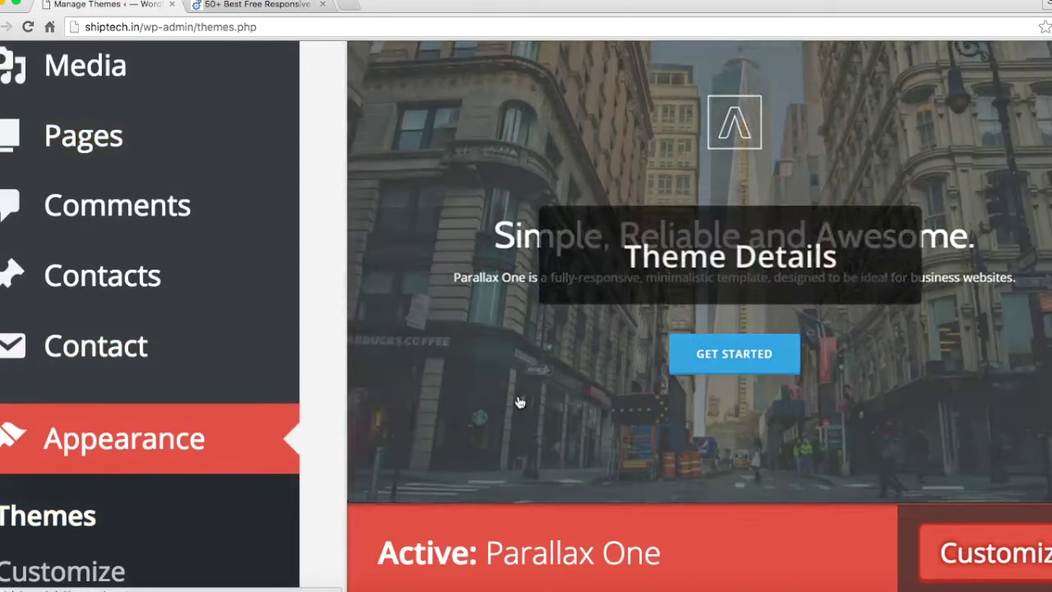
{"action": "scroll", "coordinate": [520, 402], "scroll_direction": "down", "scroll_amount": 5}
{"action": "scroll", "coordinate": [563, 151], "scroll_direction": "up", "scroll_amount": 5}
{"action": "scroll", "coordinate": [616, 168], "scroll_direction": "right", "scroll_amount": 4}
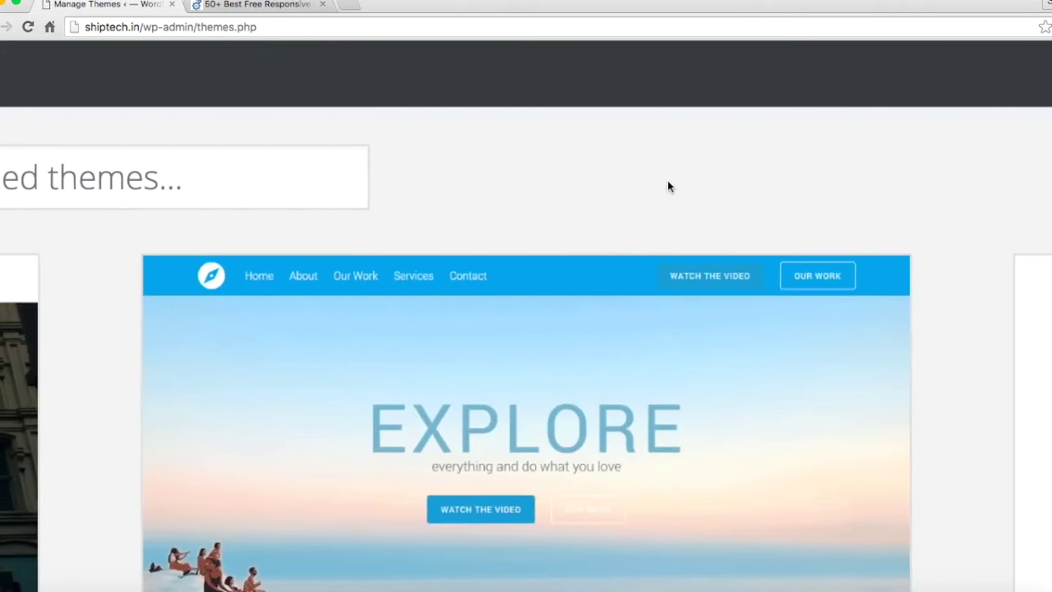
{"action": "scroll", "coordinate": [667, 186], "scroll_direction": "left", "scroll_amount": 4}
{"action": "left_click", "coordinate": [216, 182]}
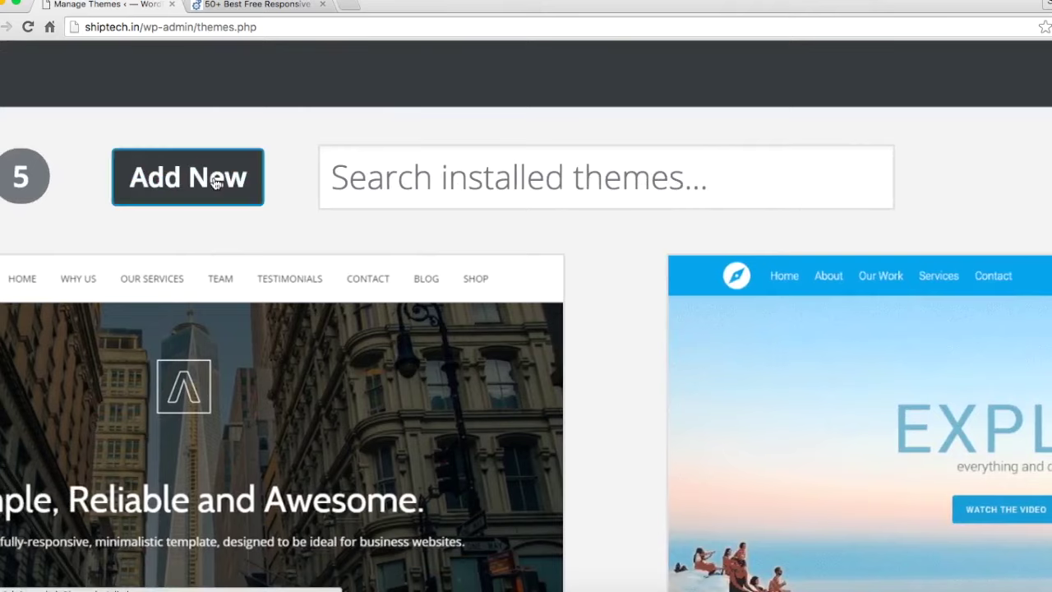
{"action": "scroll", "coordinate": [216, 183], "scroll_direction": "down", "scroll_amount": 5}
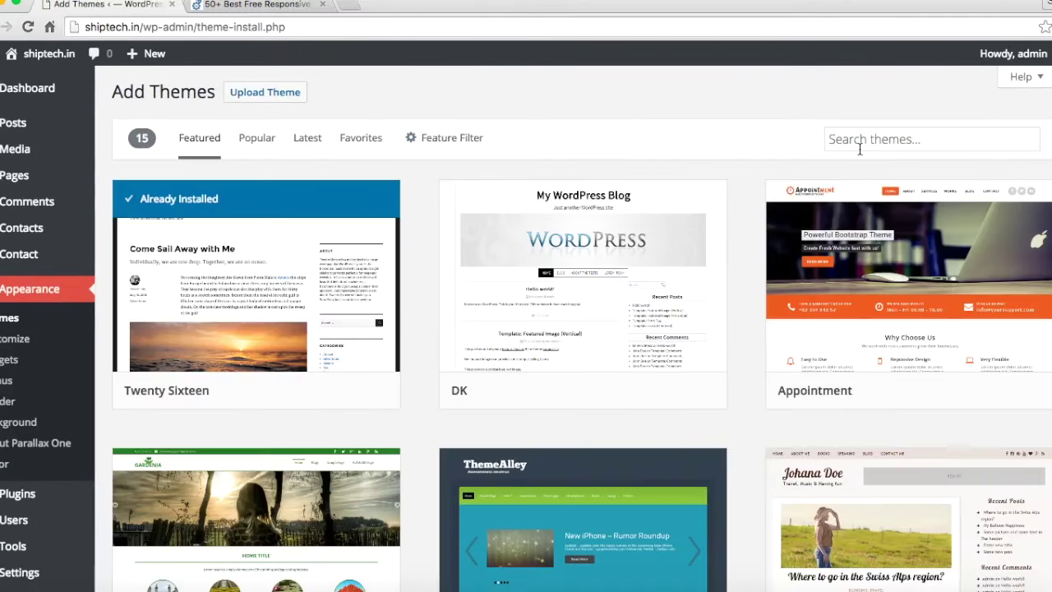
Step: Search the theme directory for "zerif lite"
{"action": "left_click", "coordinate": [859, 148]}
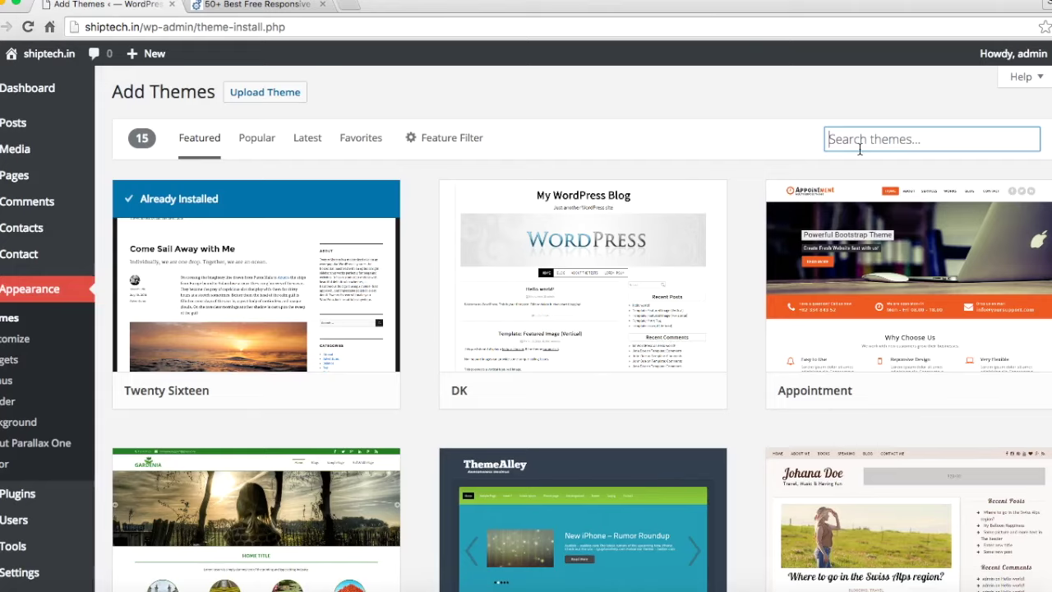
{"action": "type", "text": "ze"}
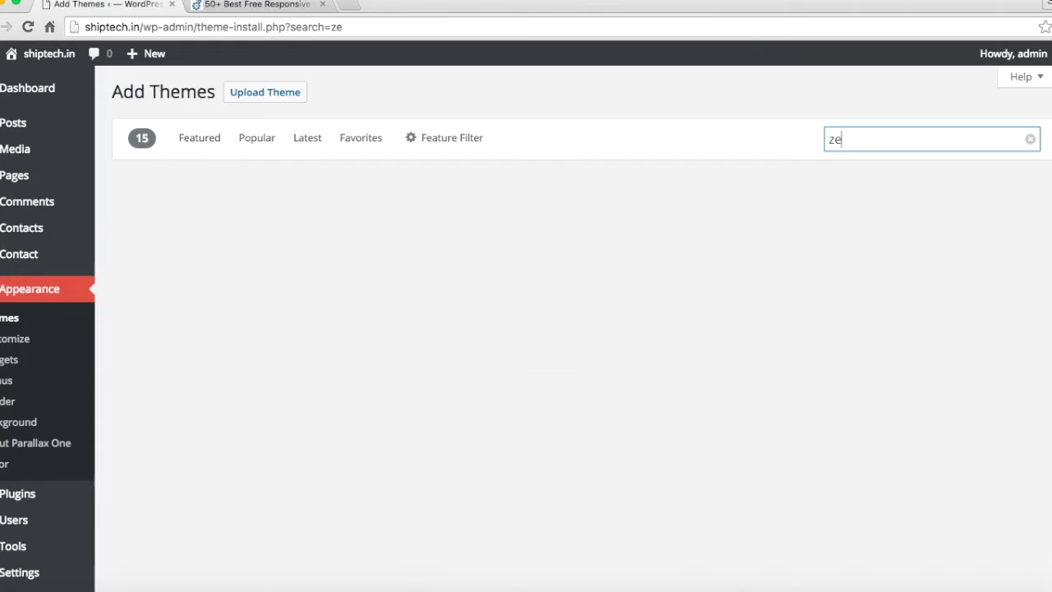
{"action": "type", "text": "rif li"}
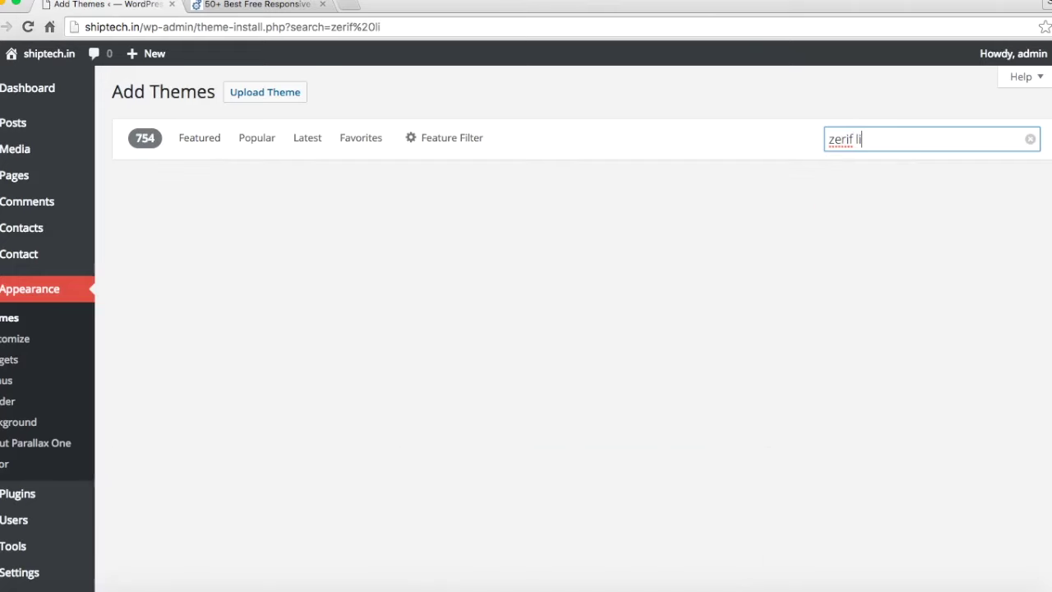
{"action": "type", "text": "te"}
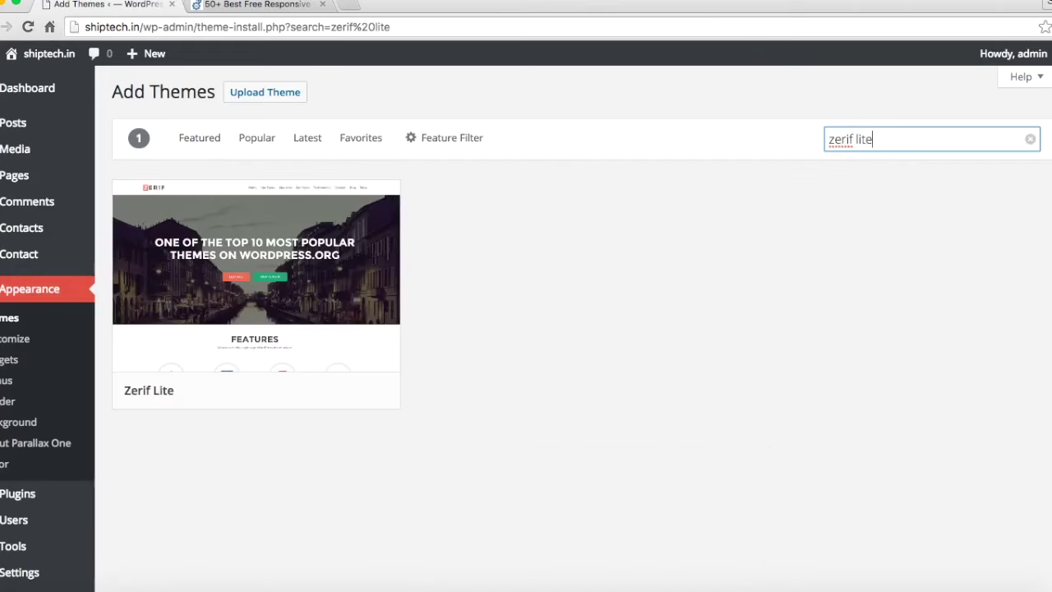
Step: Open the Zerif Lite theme preview and examine its sections from the hero image through the team and latest news areas
{"action": "mouse_move", "coordinate": [267, 291]}
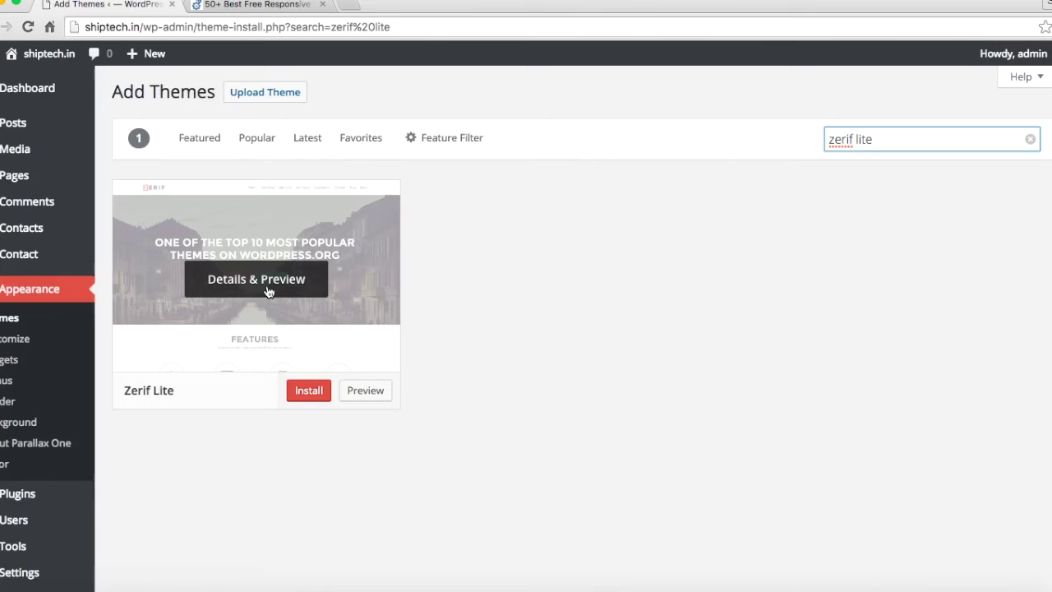
{"action": "left_click", "coordinate": [365, 393]}
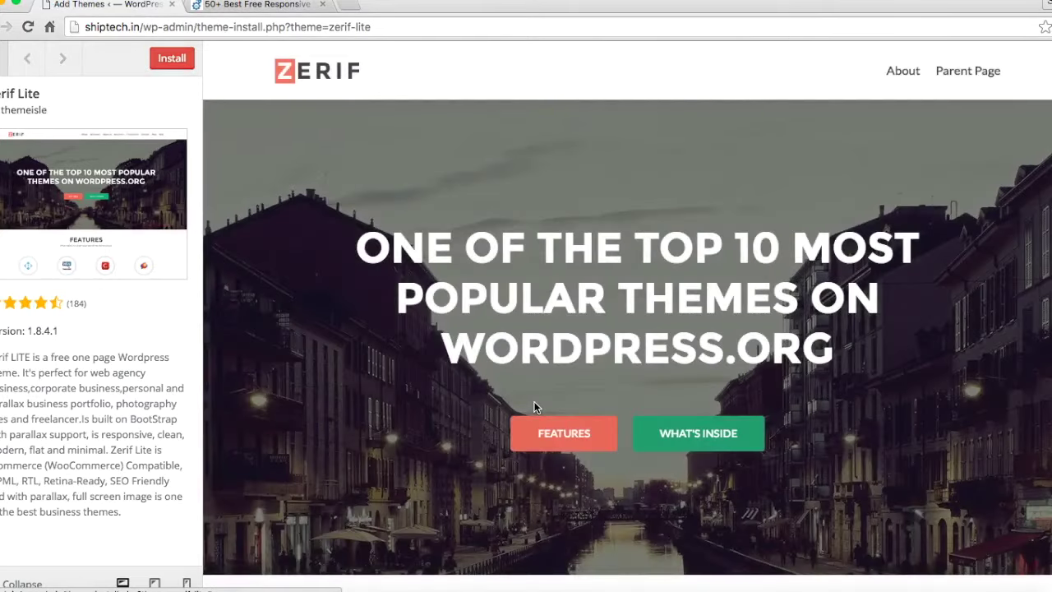
{"action": "scroll", "coordinate": [534, 407], "scroll_direction": "down", "scroll_amount": 5}
{"action": "scroll", "coordinate": [534, 406], "scroll_direction": "up", "scroll_amount": 5}
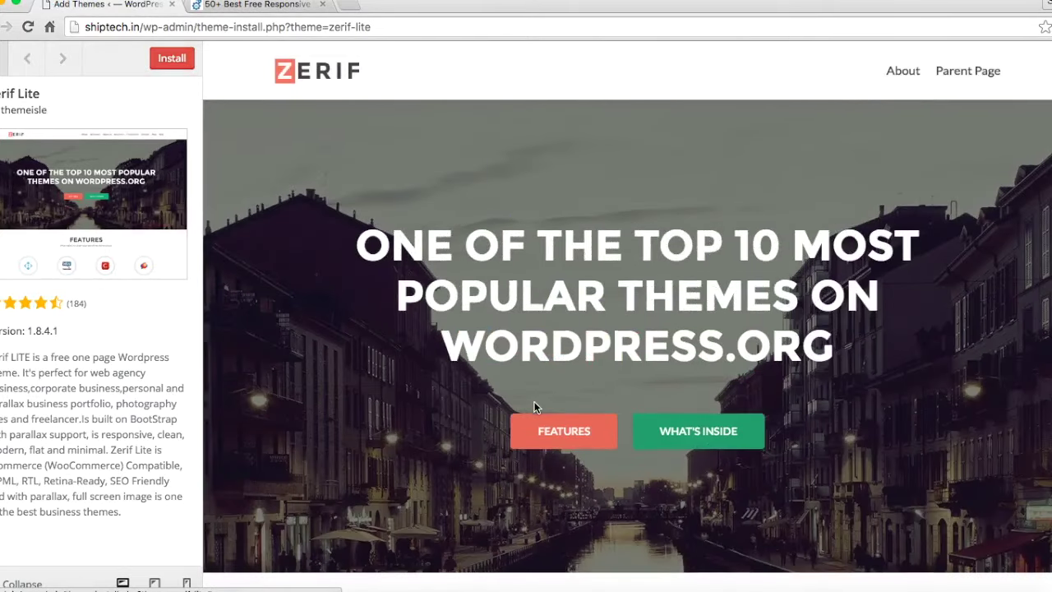
{"action": "scroll", "coordinate": [534, 407], "scroll_direction": "down", "scroll_amount": 10}
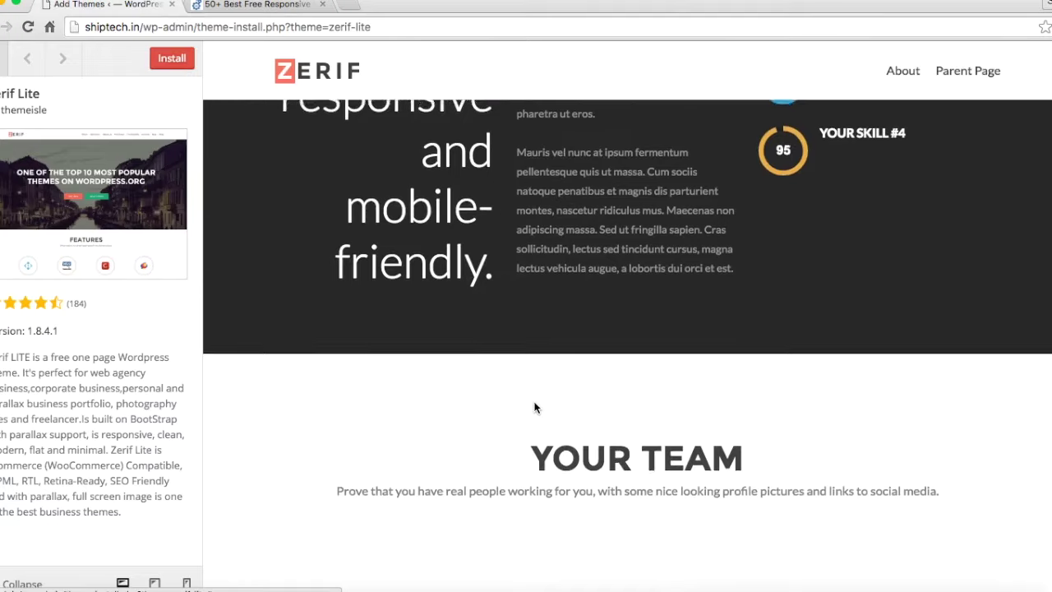
{"action": "scroll", "coordinate": [534, 408], "scroll_direction": "down", "scroll_amount": 10}
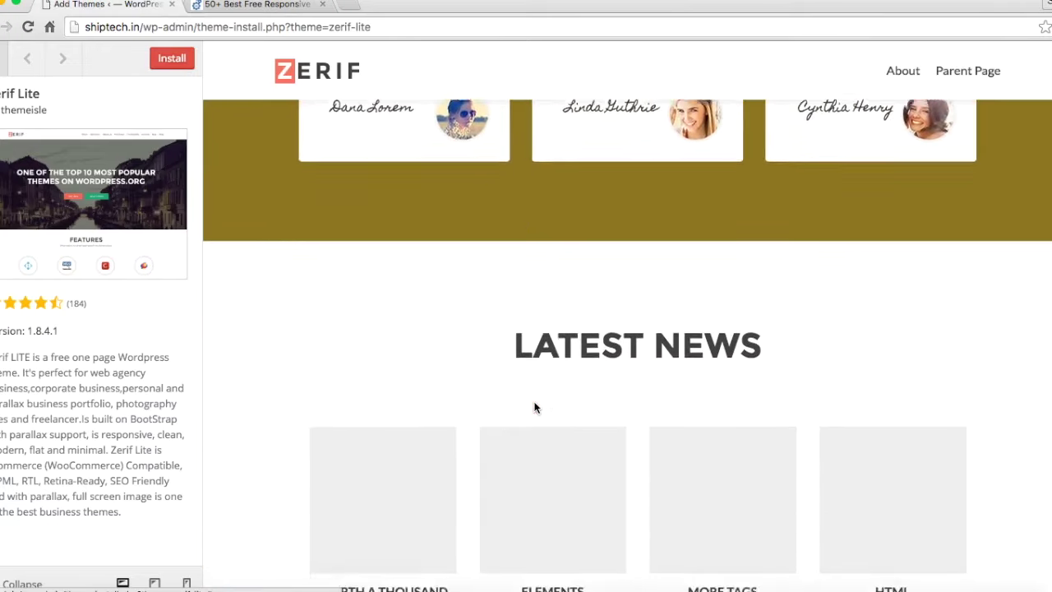
{"action": "scroll", "coordinate": [534, 408], "scroll_direction": "down", "scroll_amount": 10}
{"action": "scroll", "coordinate": [535, 407], "scroll_direction": "up", "scroll_amount": 20}
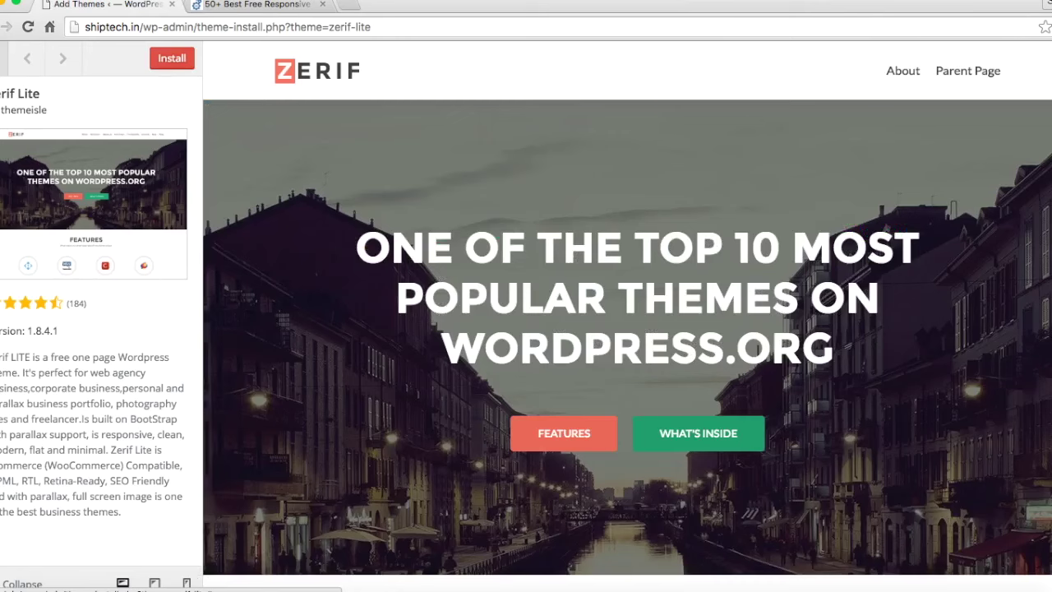
Step: Close the Zerif Lite preview, return to the installed themes and visit the live shiptech.in site
{"action": "left_click", "coordinate": [5, 71]}
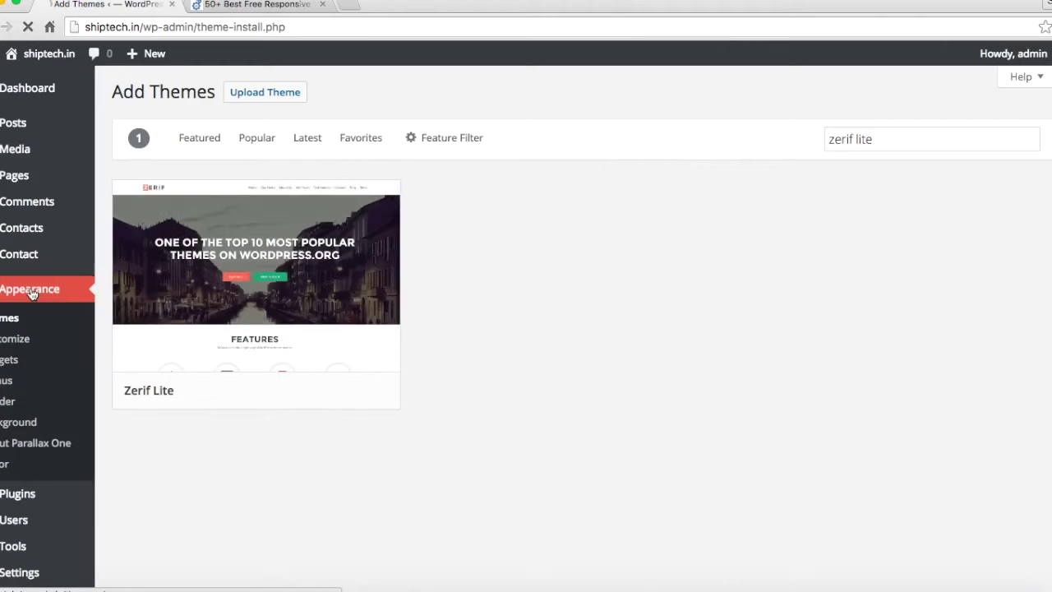
{"action": "left_click", "coordinate": [358, 391]}
{"action": "mouse_move", "coordinate": [129, 61]}
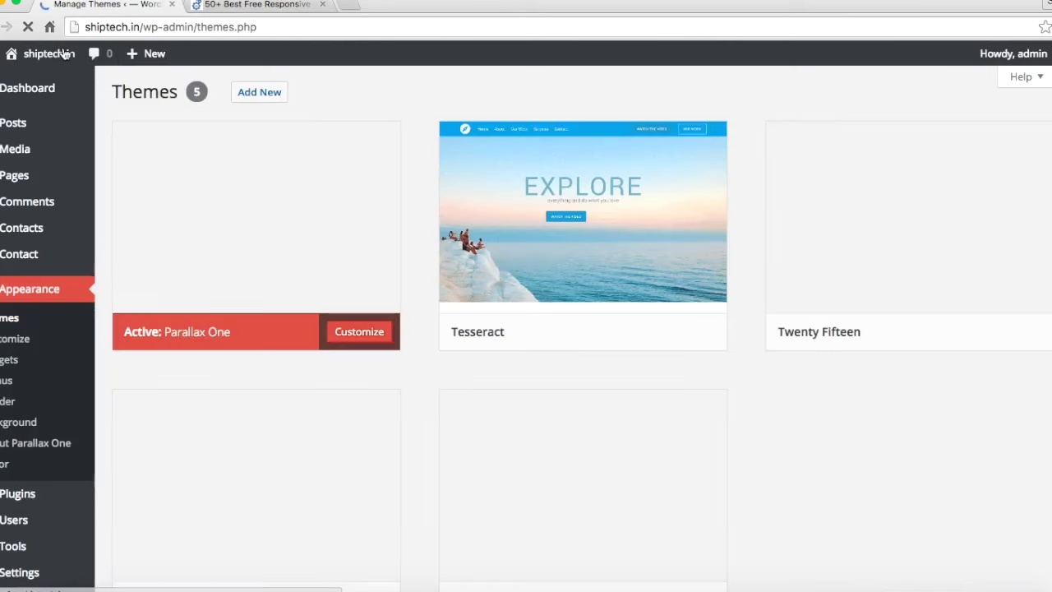
{"action": "mouse_move", "coordinate": [33, 53]}
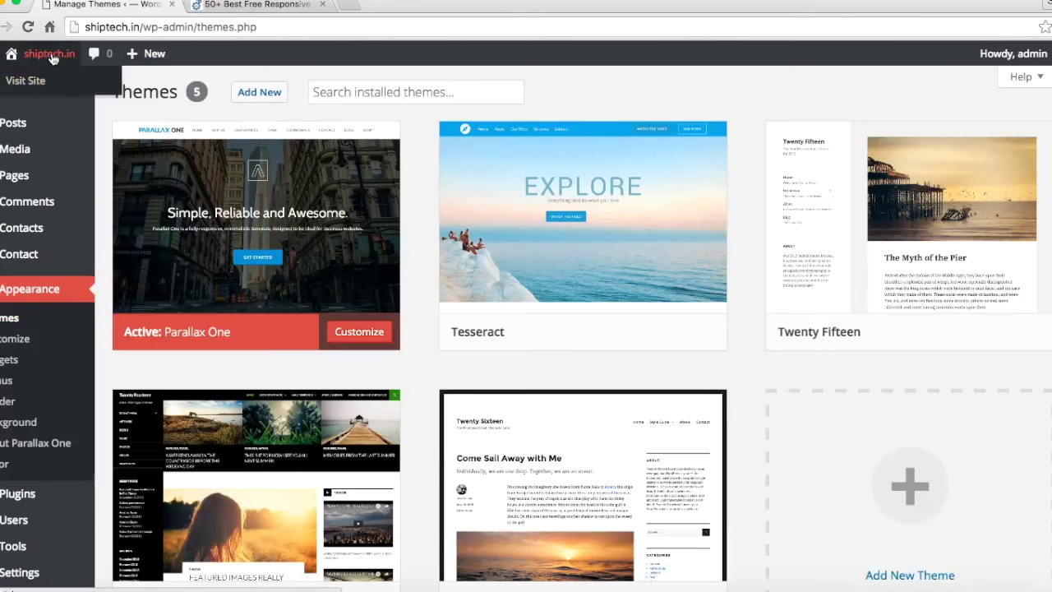
{"action": "left_click", "coordinate": [50, 56]}
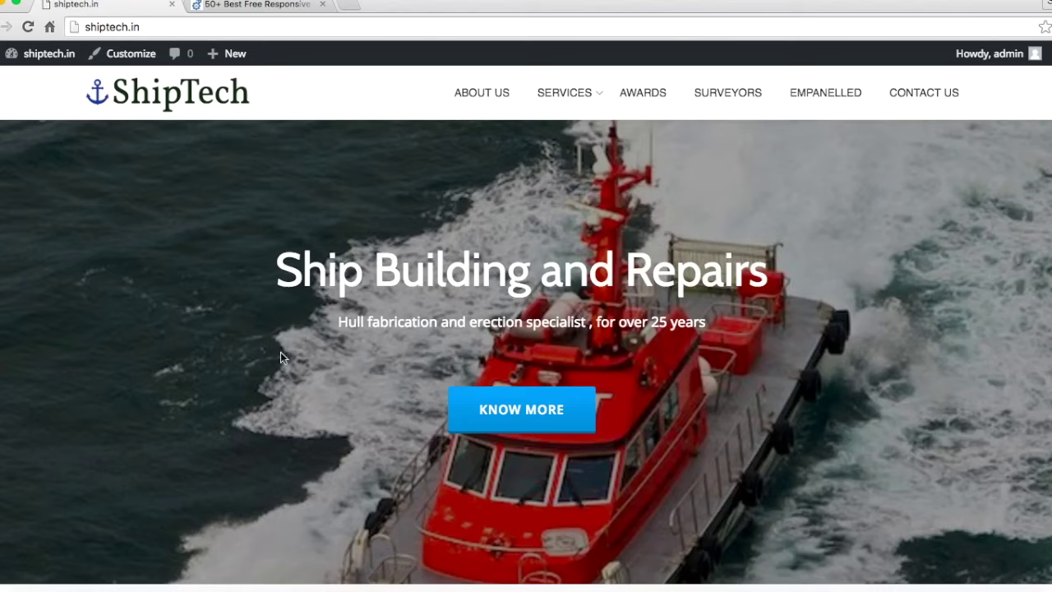
Step: Open the site in the theme customizer and examine its section list, the ShipTech logo, the header image, "Know More" button and client logos
{"action": "left_click", "coordinate": [140, 54]}
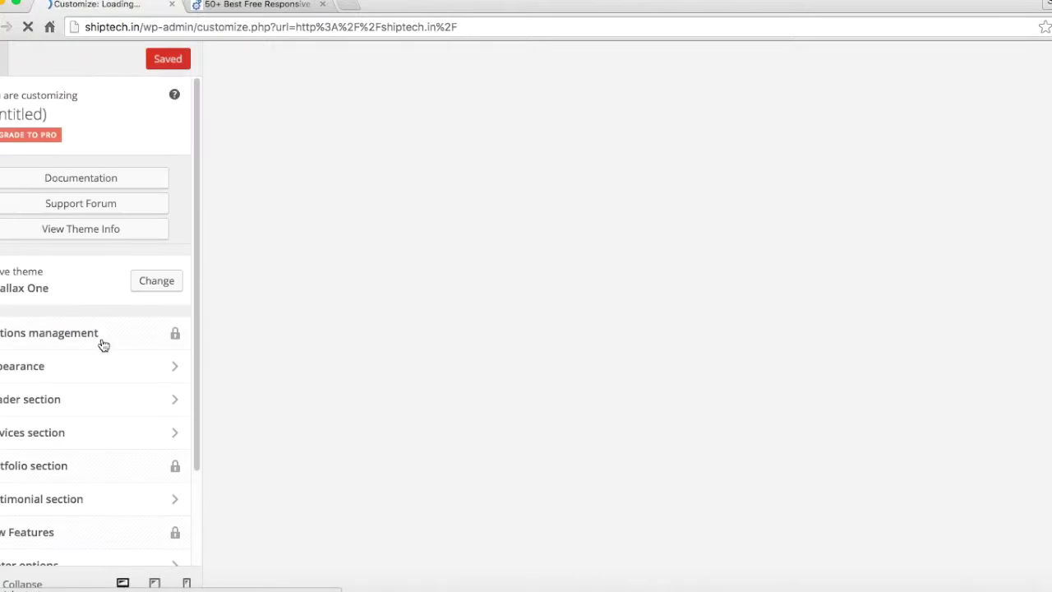
{"action": "scroll", "coordinate": [101, 342], "scroll_direction": "down", "scroll_amount": 2}
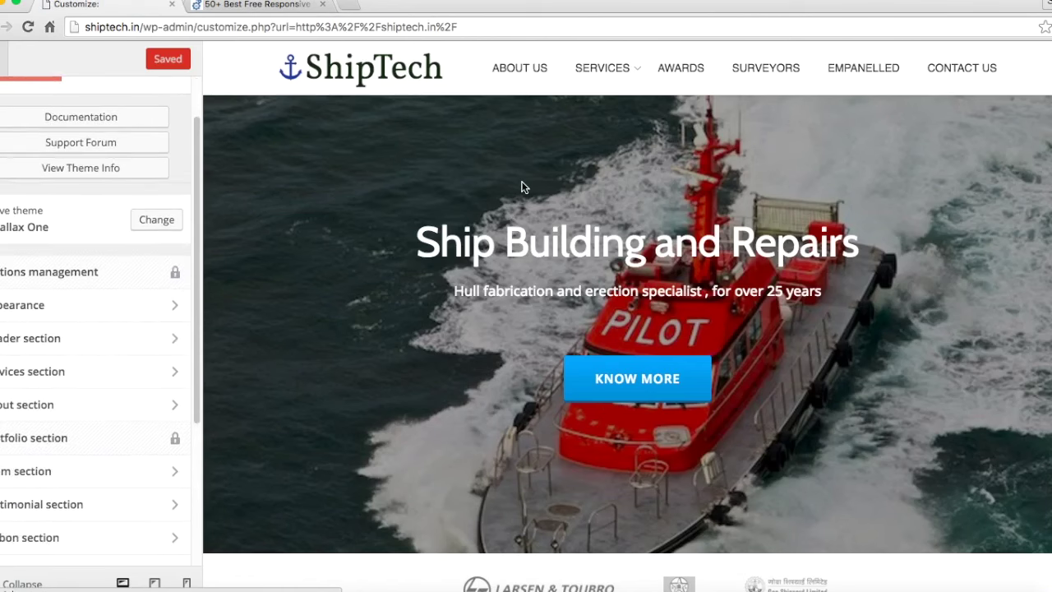
{"action": "scroll", "coordinate": [417, 321], "scroll_direction": "down", "scroll_amount": 1}
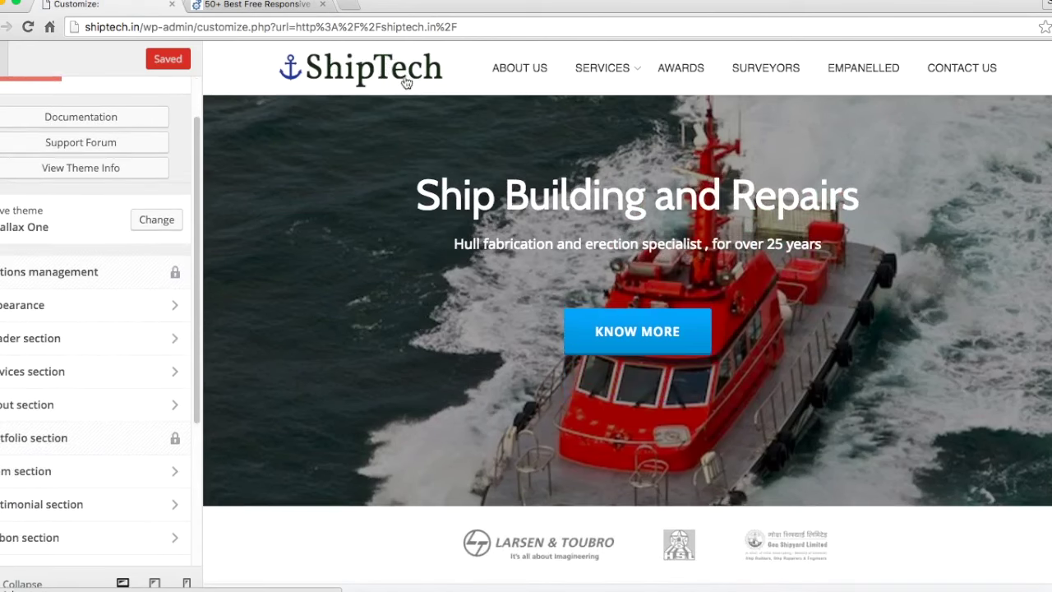
{"action": "scroll", "coordinate": [395, 84], "scroll_direction": "up", "scroll_amount": 5}
{"action": "scroll", "coordinate": [395, 85], "scroll_direction": "up", "scroll_amount": 5}
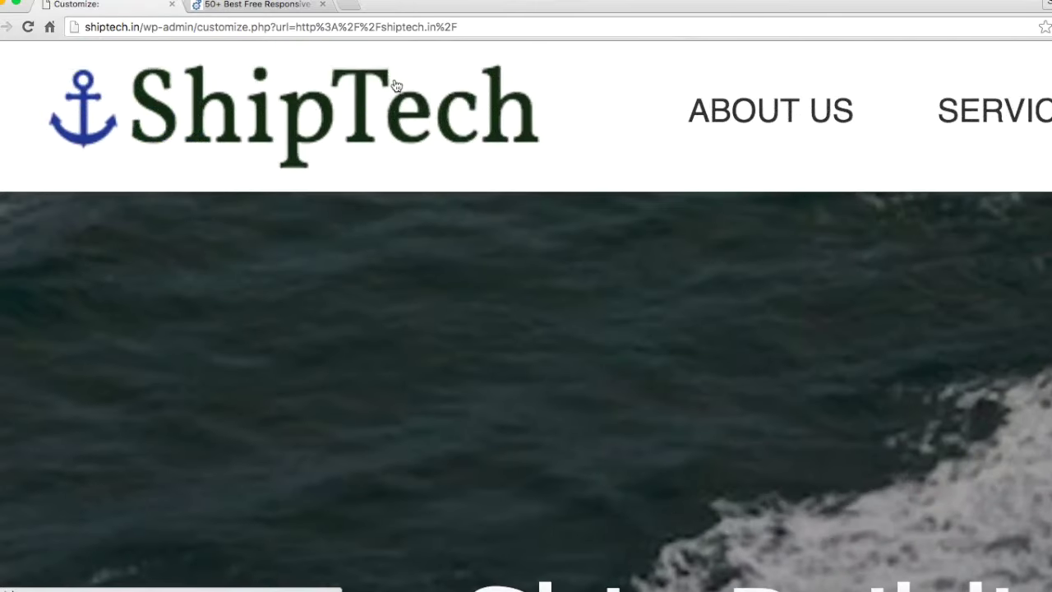
{"action": "scroll", "coordinate": [395, 85], "scroll_direction": "down", "scroll_amount": 5}
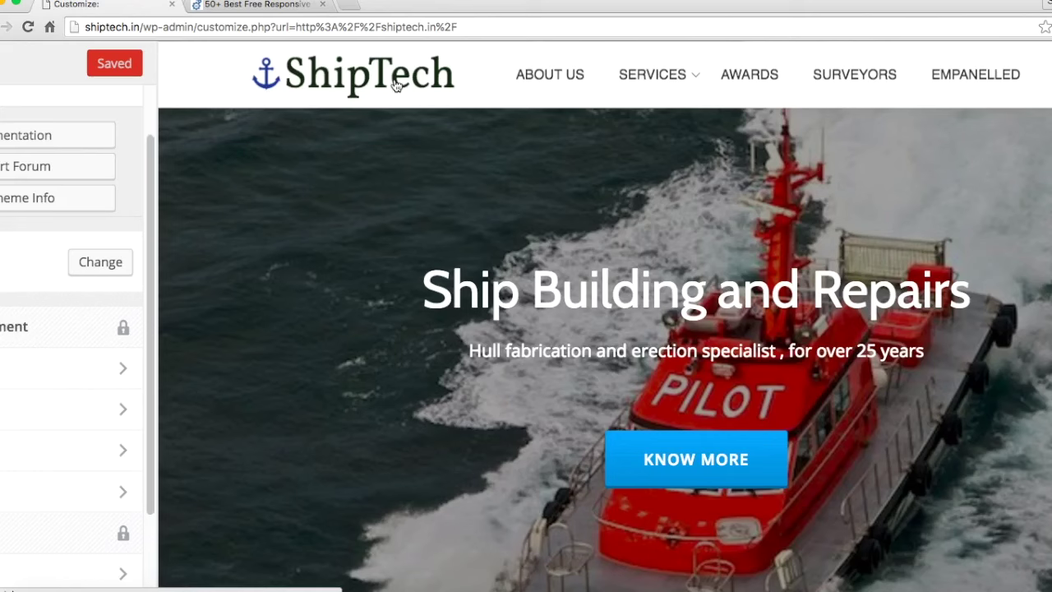
{"action": "scroll", "coordinate": [395, 85], "scroll_direction": "down", "scroll_amount": 3}
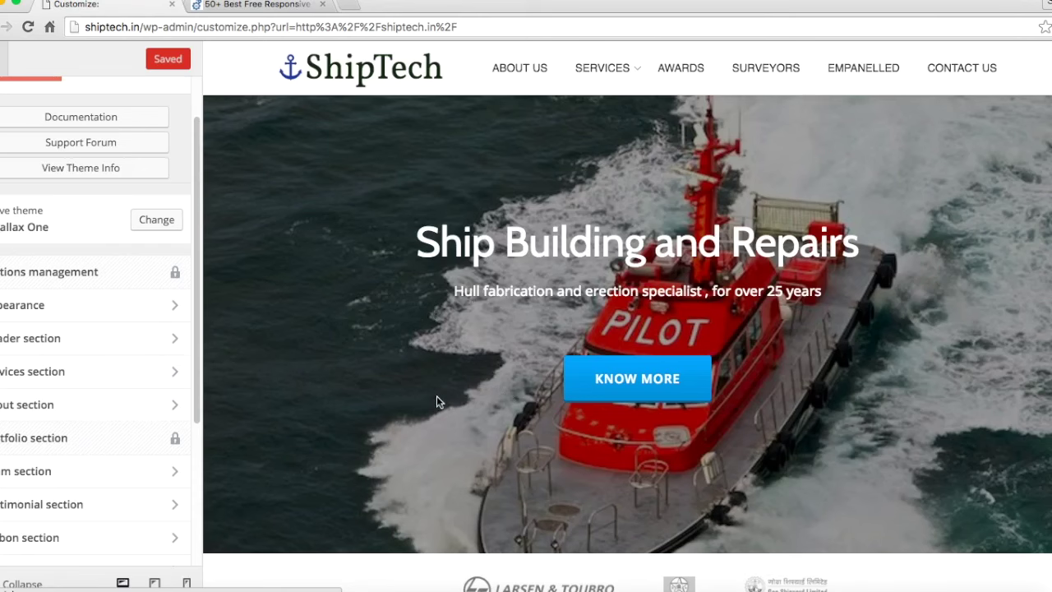
{"action": "scroll", "coordinate": [436, 395], "scroll_direction": "down", "scroll_amount": 2}
{"action": "scroll", "coordinate": [436, 401], "scroll_direction": "down", "scroll_amount": 1}
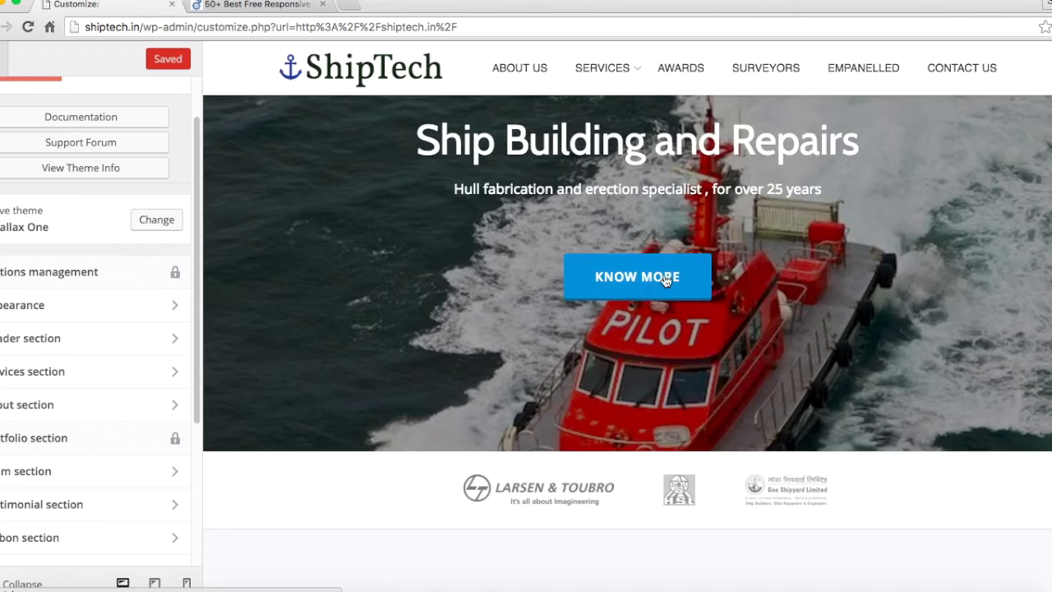
Step: Examine the previewed homepage from the client logos through Our Services, About Us, Our Team and Customers Testimonial to the ribbon section
{"action": "scroll", "coordinate": [665, 280], "scroll_direction": "down", "scroll_amount": 3}
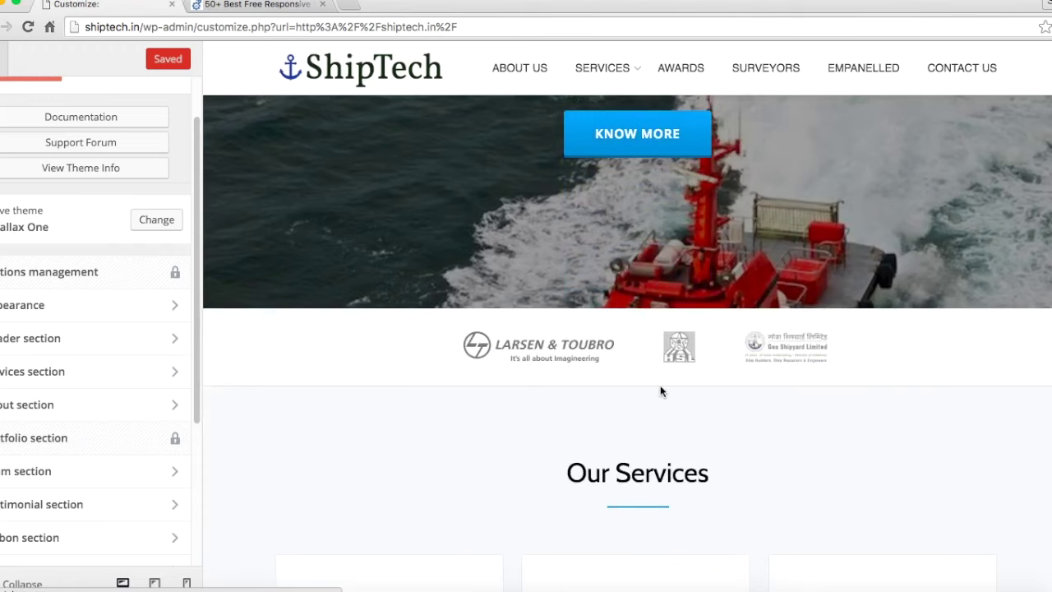
{"action": "scroll", "coordinate": [660, 386], "scroll_direction": "down", "scroll_amount": 3}
{"action": "scroll", "coordinate": [592, 320], "scroll_direction": "down", "scroll_amount": 4}
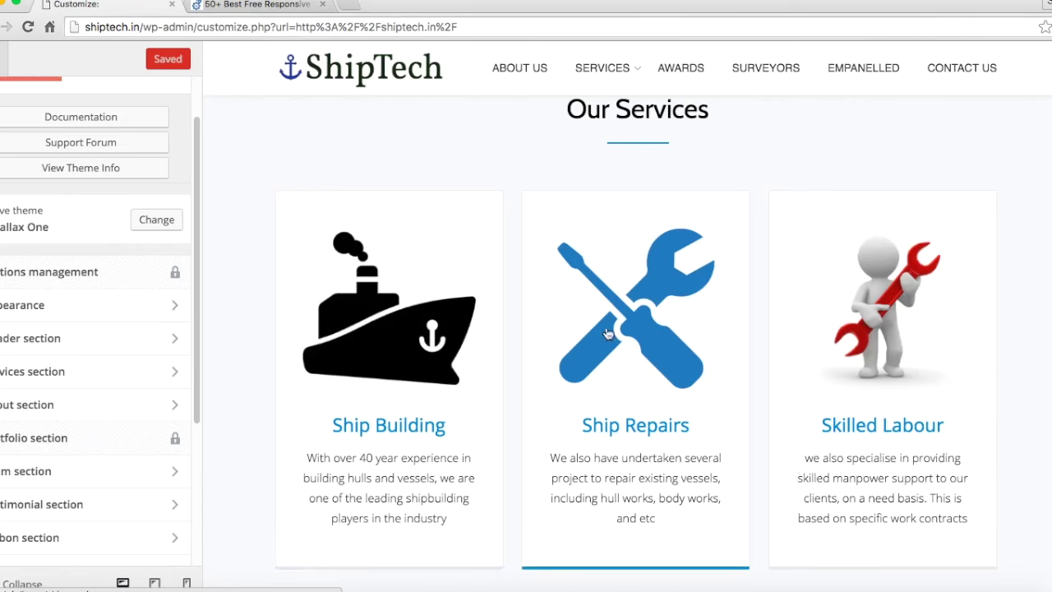
{"action": "scroll", "coordinate": [830, 352], "scroll_direction": "down", "scroll_amount": 3}
{"action": "scroll", "coordinate": [834, 354], "scroll_direction": "down", "scroll_amount": 3}
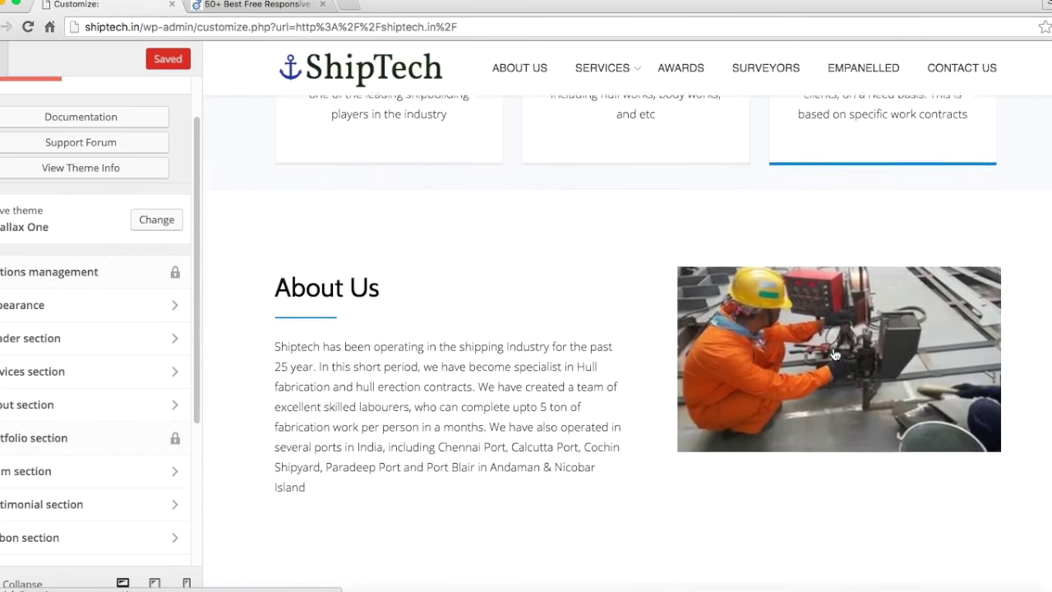
{"action": "scroll", "coordinate": [505, 419], "scroll_direction": "down", "scroll_amount": 1}
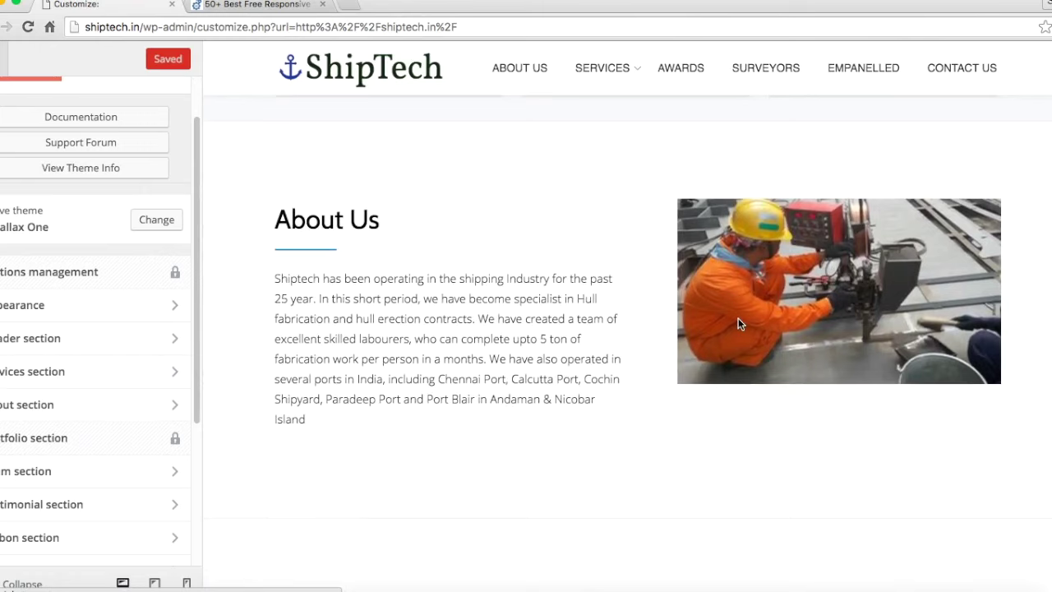
{"action": "scroll", "coordinate": [738, 322], "scroll_direction": "down", "scroll_amount": 5}
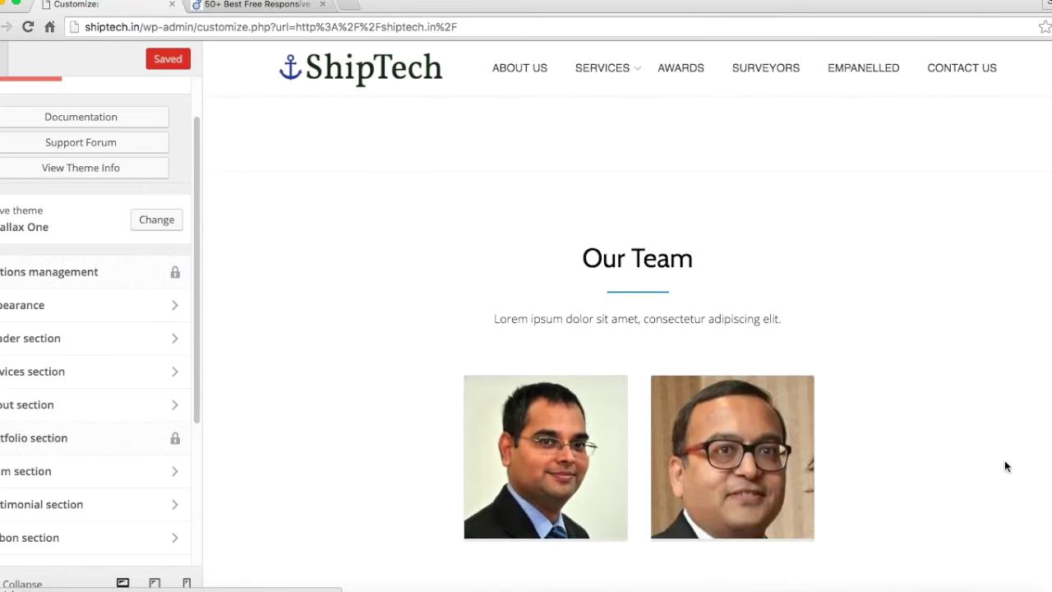
{"action": "scroll", "coordinate": [592, 201], "scroll_direction": "down", "scroll_amount": 1}
{"action": "scroll", "coordinate": [593, 204], "scroll_direction": "down", "scroll_amount": 3}
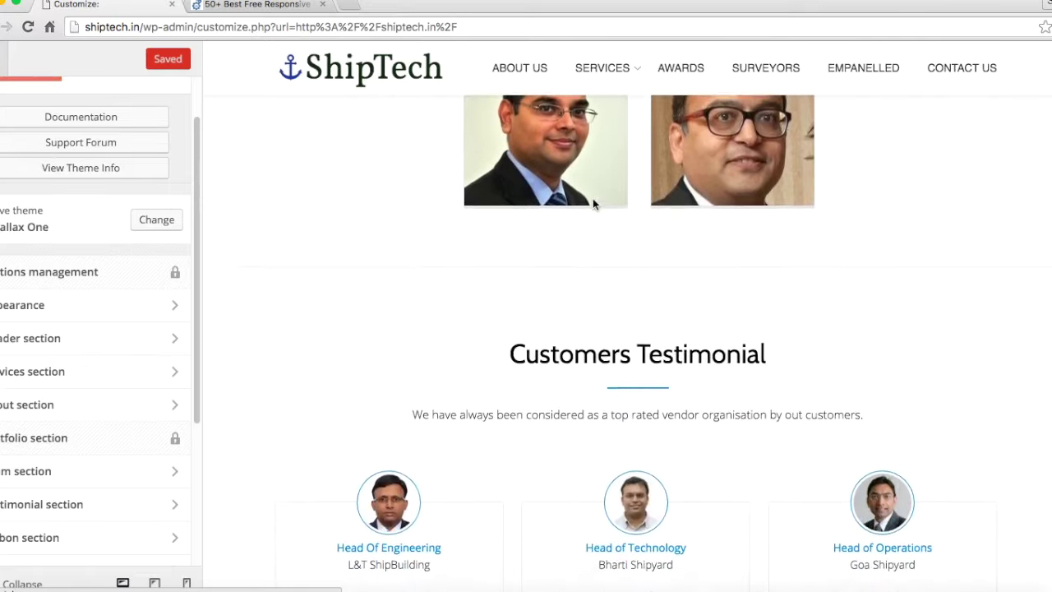
{"action": "scroll", "coordinate": [648, 317], "scroll_direction": "down", "scroll_amount": 3}
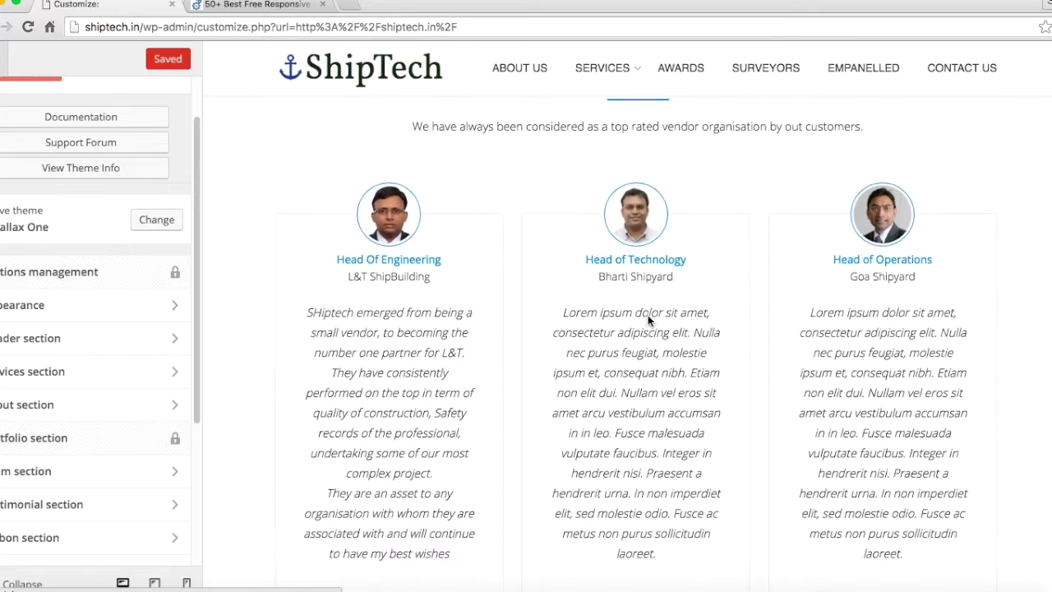
{"action": "scroll", "coordinate": [647, 314], "scroll_direction": "down", "scroll_amount": 5}
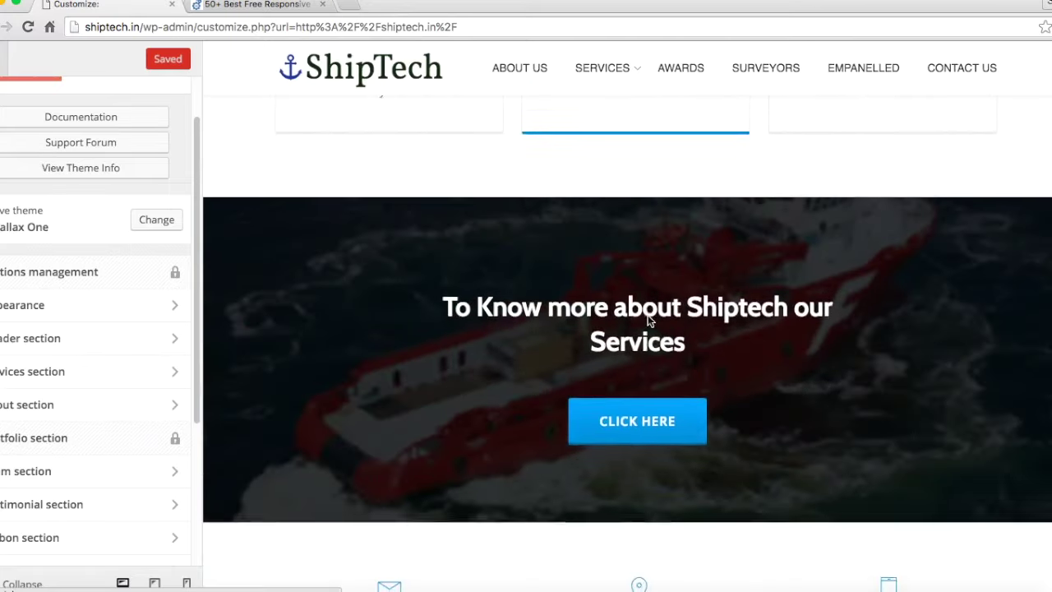
Step: Return to the Customers Testimonial section and highlight the opening lines of the Head Of Engineering testimonial
{"action": "scroll", "coordinate": [647, 318], "scroll_direction": "up", "scroll_amount": 4}
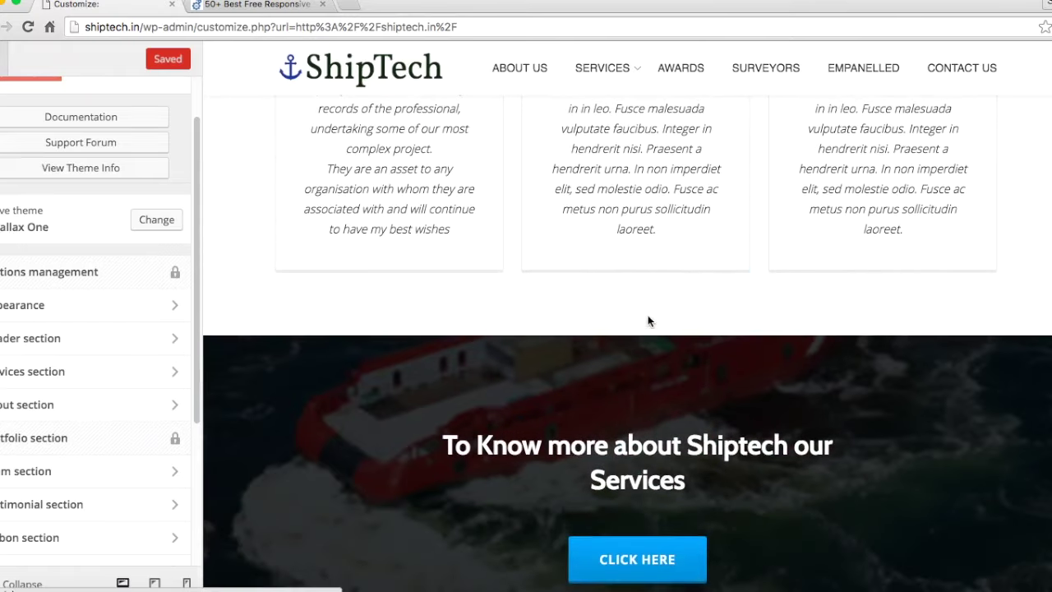
{"action": "scroll", "coordinate": [647, 320], "scroll_direction": "up", "scroll_amount": 3}
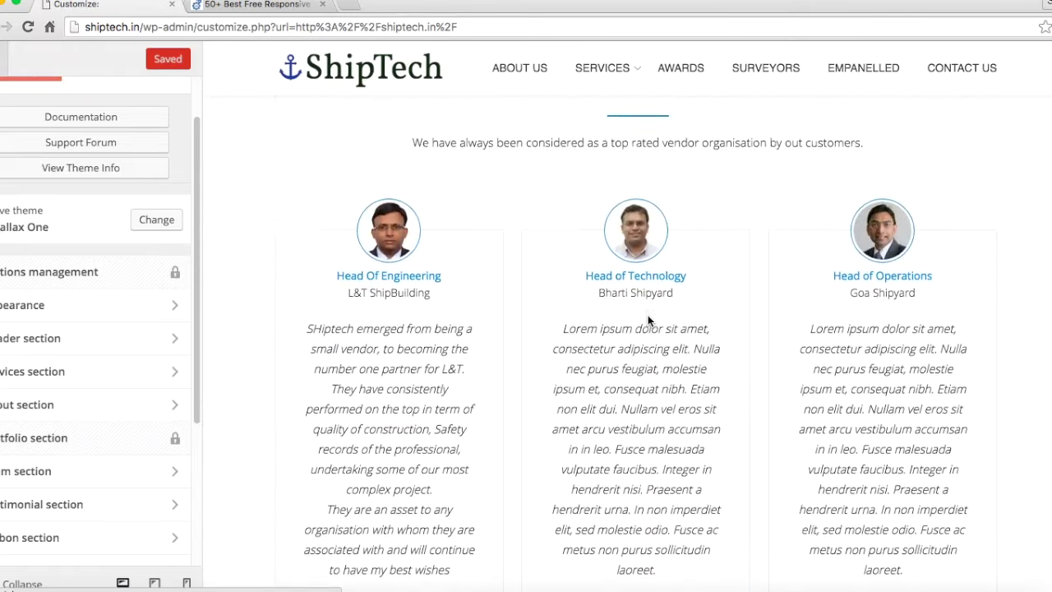
{"action": "scroll", "coordinate": [648, 314], "scroll_direction": "down", "scroll_amount": 1}
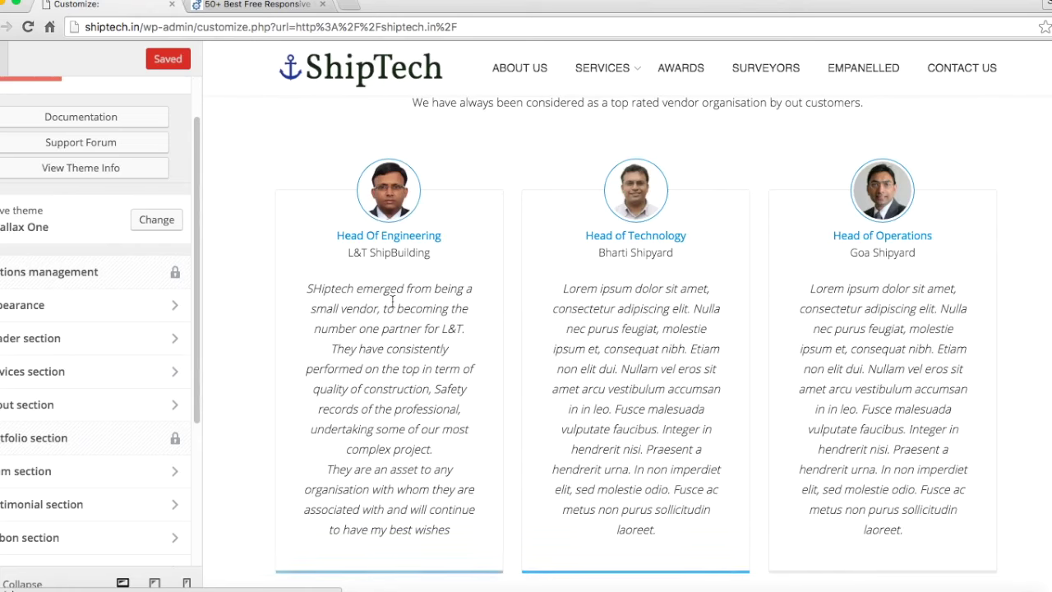
{"action": "left_click_drag", "start_coordinate": [306, 287], "coordinate": [360, 375]}
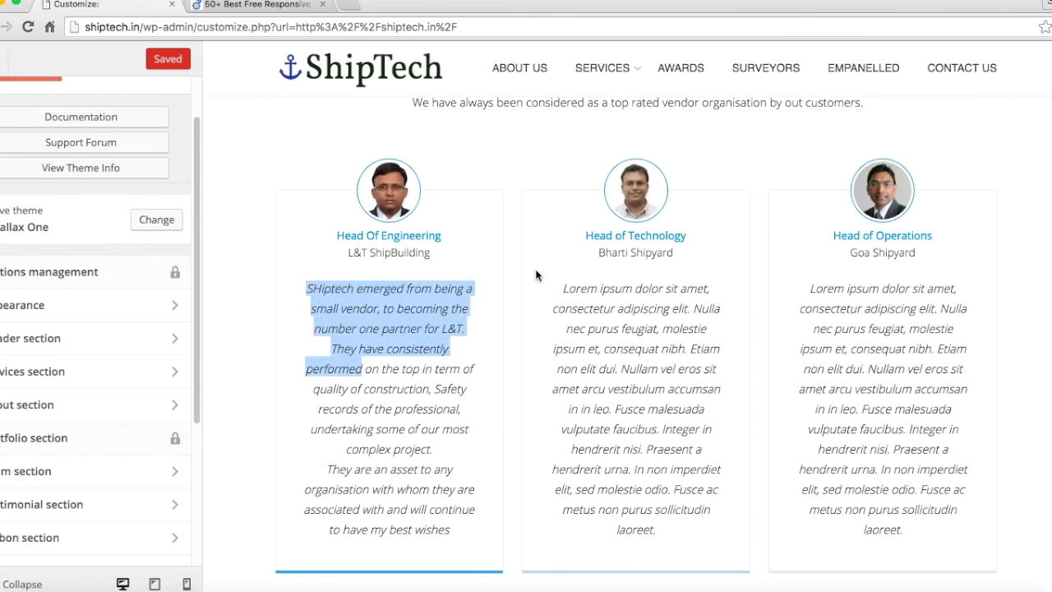
Step: Return to the header and examine the site's navigation menu entries from About Us to Contact Us, comparing them with the homepage sections
{"action": "scroll", "coordinate": [535, 271], "scroll_direction": "up", "scroll_amount": 5}
{"action": "scroll", "coordinate": [535, 271], "scroll_direction": "up", "scroll_amount": 10}
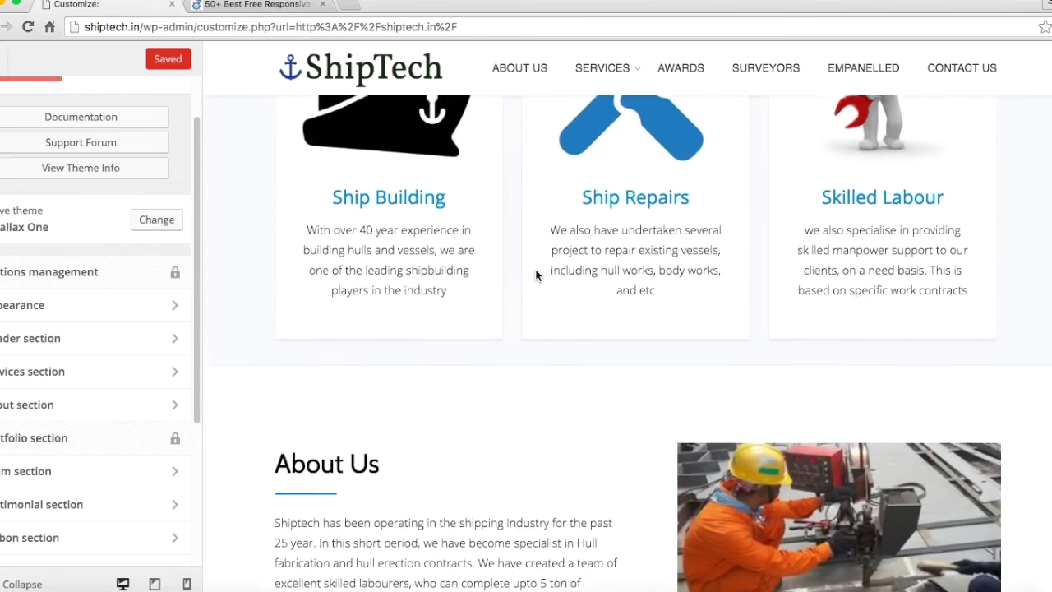
{"action": "scroll", "coordinate": [535, 273], "scroll_direction": "up", "scroll_amount": 3}
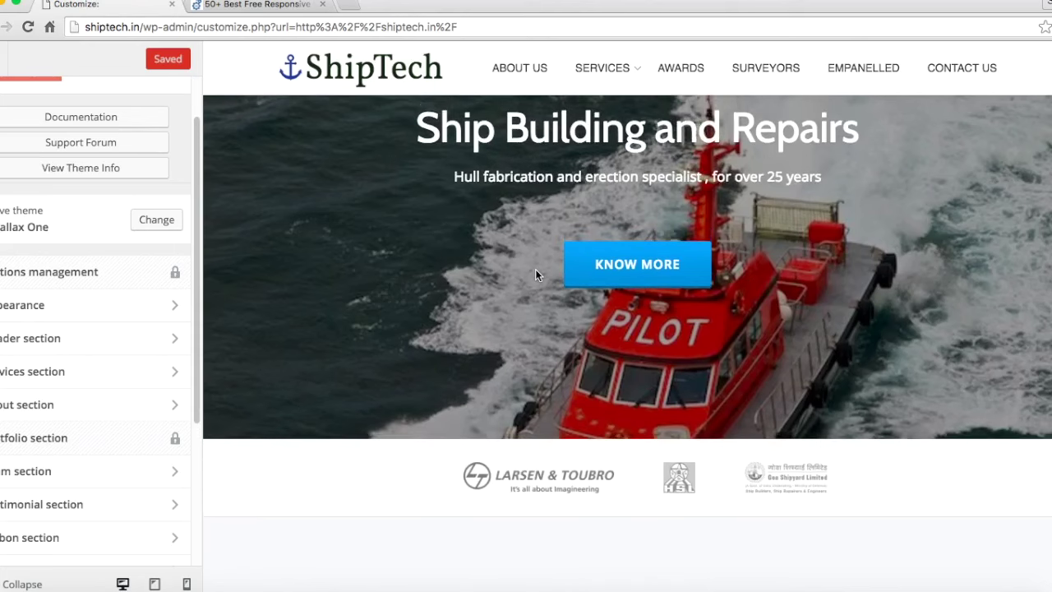
{"action": "scroll", "coordinate": [535, 271], "scroll_direction": "up", "scroll_amount": 2}
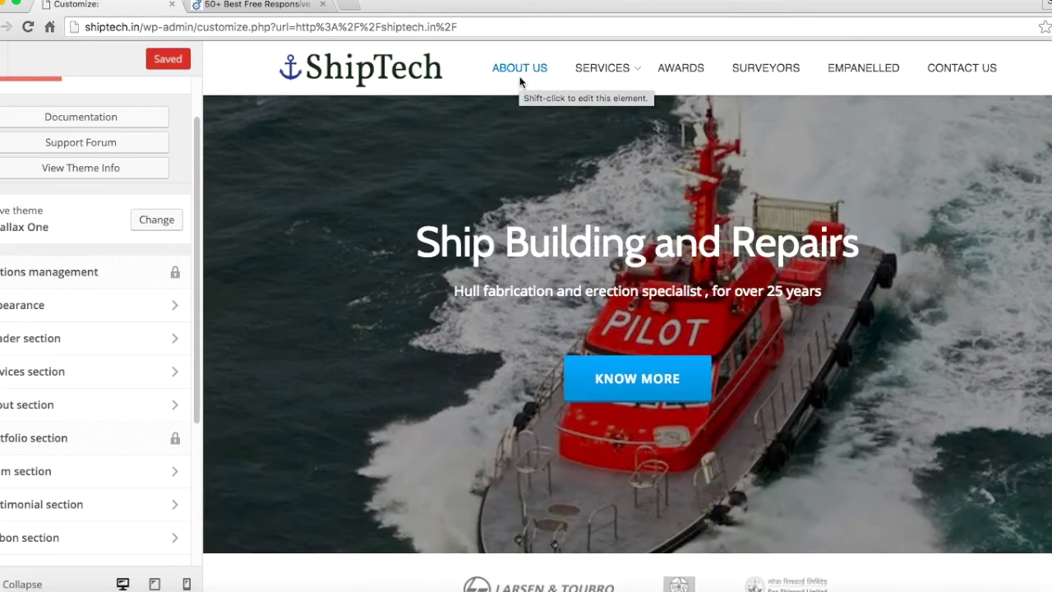
{"action": "scroll", "coordinate": [520, 82], "scroll_direction": "up", "scroll_amount": 5}
{"action": "scroll", "coordinate": [519, 82], "scroll_direction": "up", "scroll_amount": 1}
{"action": "scroll", "coordinate": [519, 83], "scroll_direction": "up", "scroll_amount": 5}
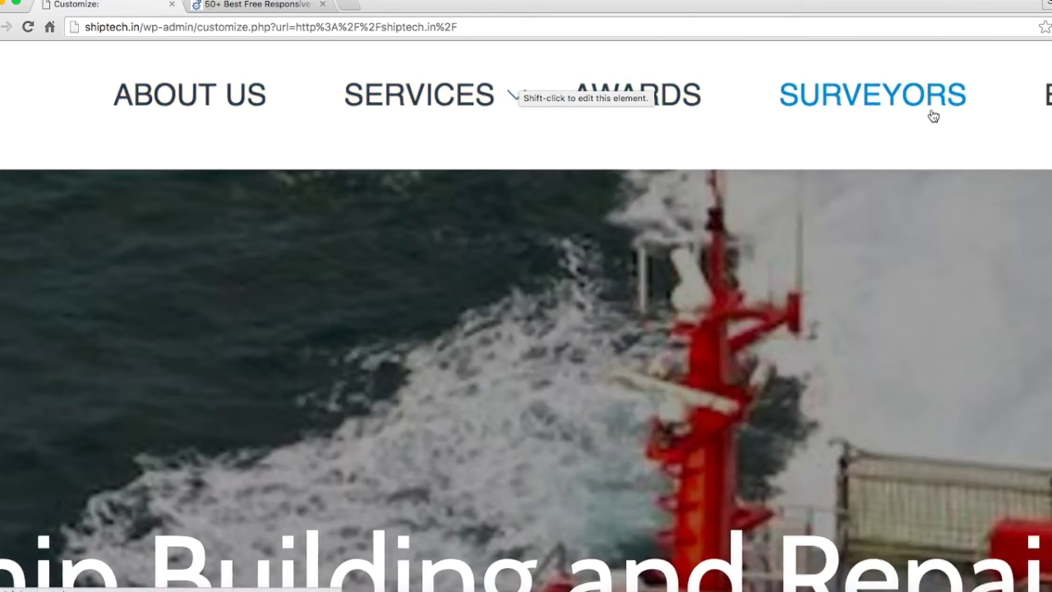
{"action": "scroll", "coordinate": [1008, 131], "scroll_direction": "right", "scroll_amount": 5}
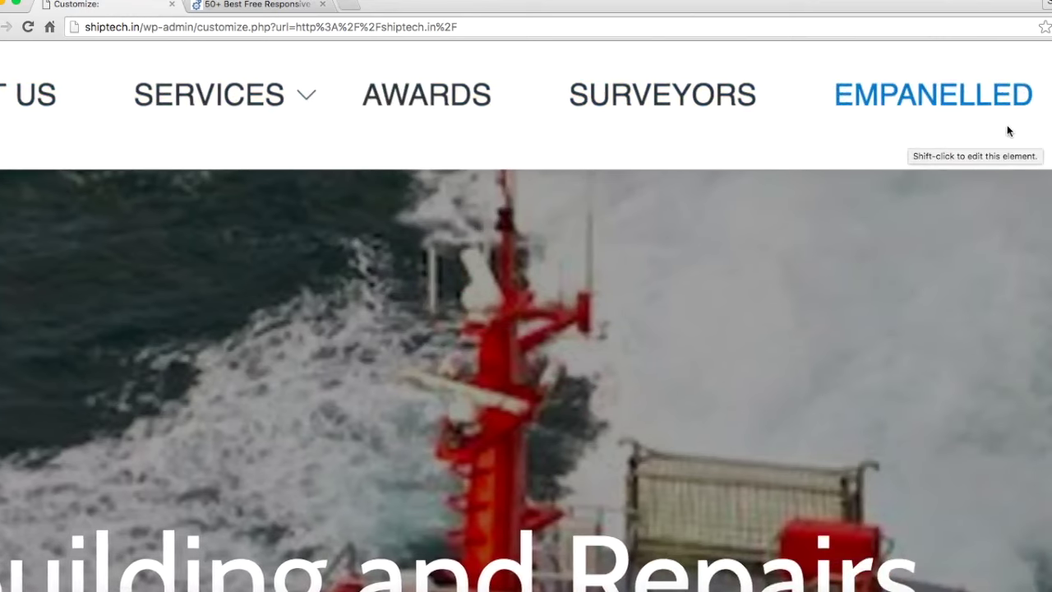
{"action": "scroll", "coordinate": [1009, 132], "scroll_direction": "right", "scroll_amount": 5}
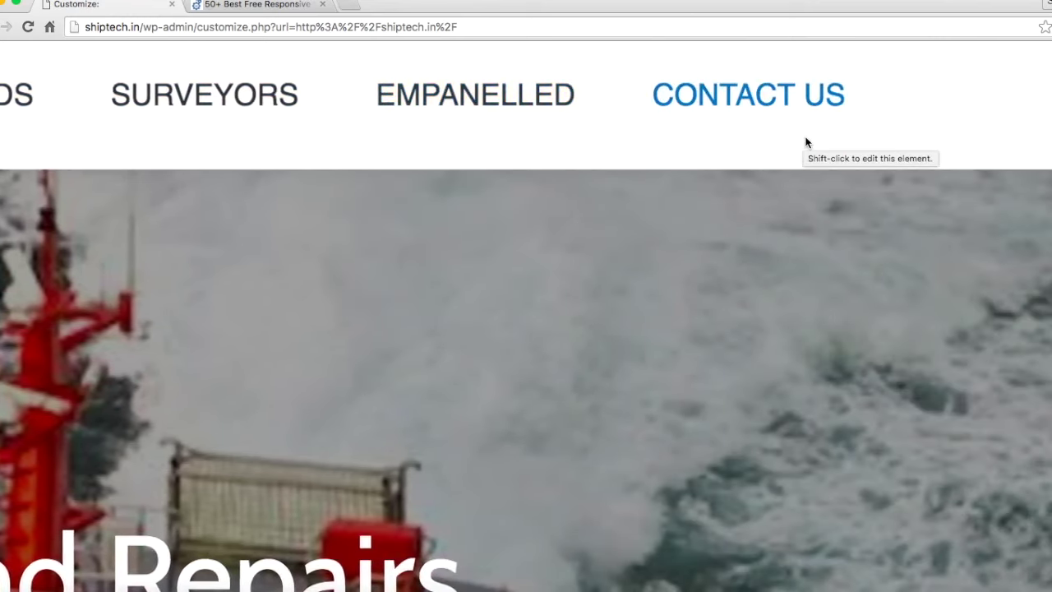
{"action": "scroll", "coordinate": [805, 144], "scroll_direction": "left", "scroll_amount": 5}
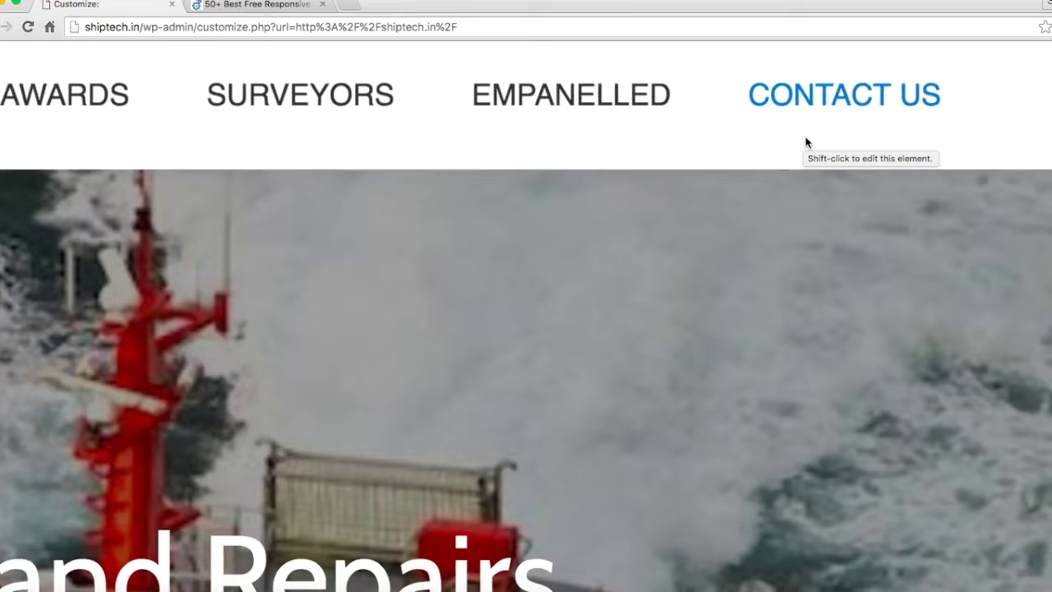
{"action": "scroll", "coordinate": [805, 146], "scroll_direction": "down", "scroll_amount": 5}
{"action": "scroll", "coordinate": [806, 144], "scroll_direction": "down", "scroll_amount": 3}
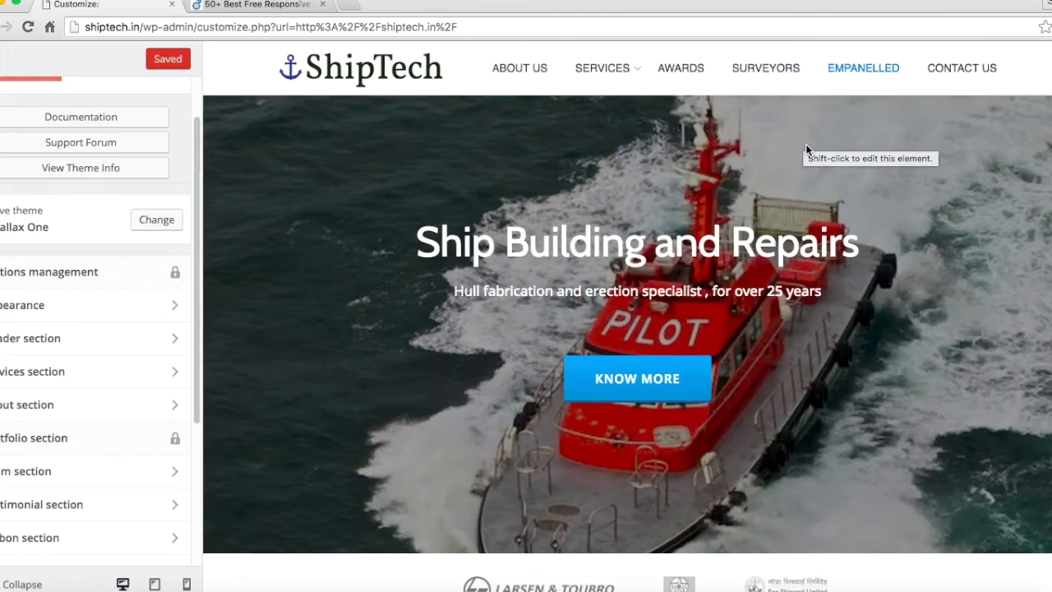
{"action": "scroll", "coordinate": [729, 443], "scroll_direction": "down", "scroll_amount": 15}
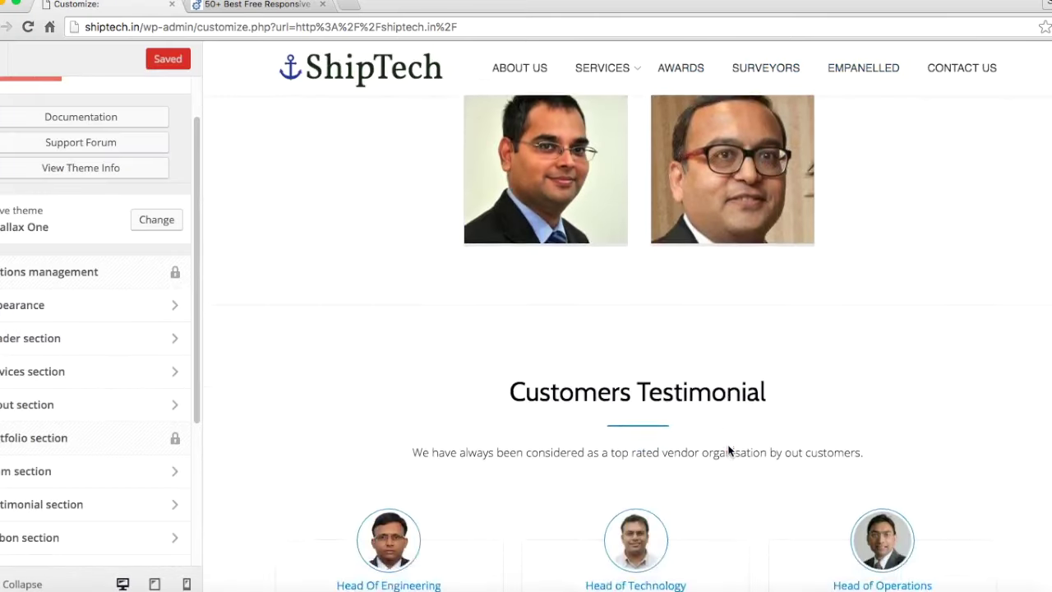
{"action": "scroll", "coordinate": [728, 448], "scroll_direction": "up", "scroll_amount": 15}
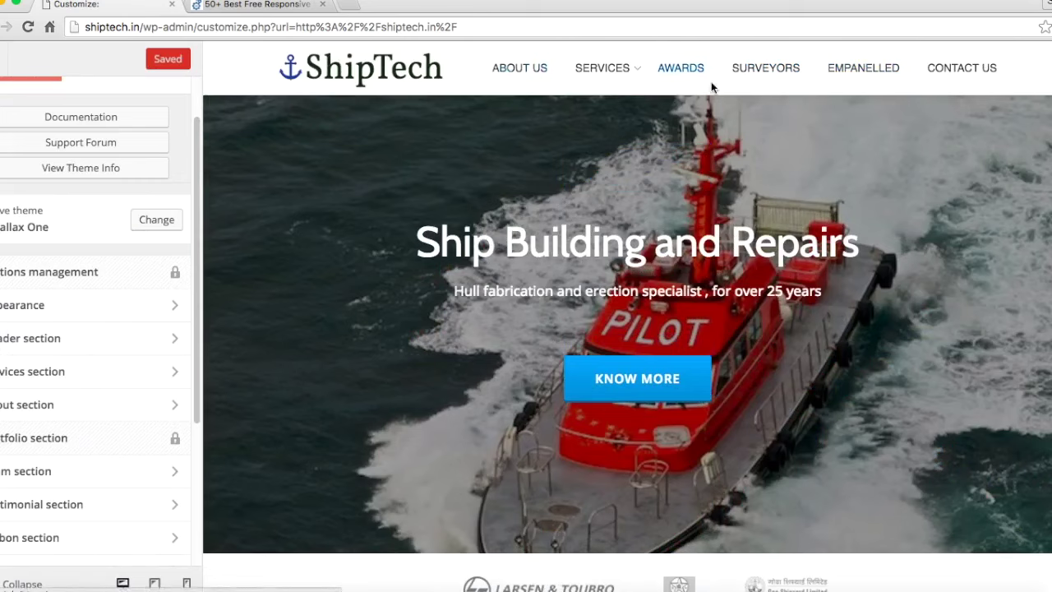
{"action": "mouse_move", "coordinate": [633, 80]}
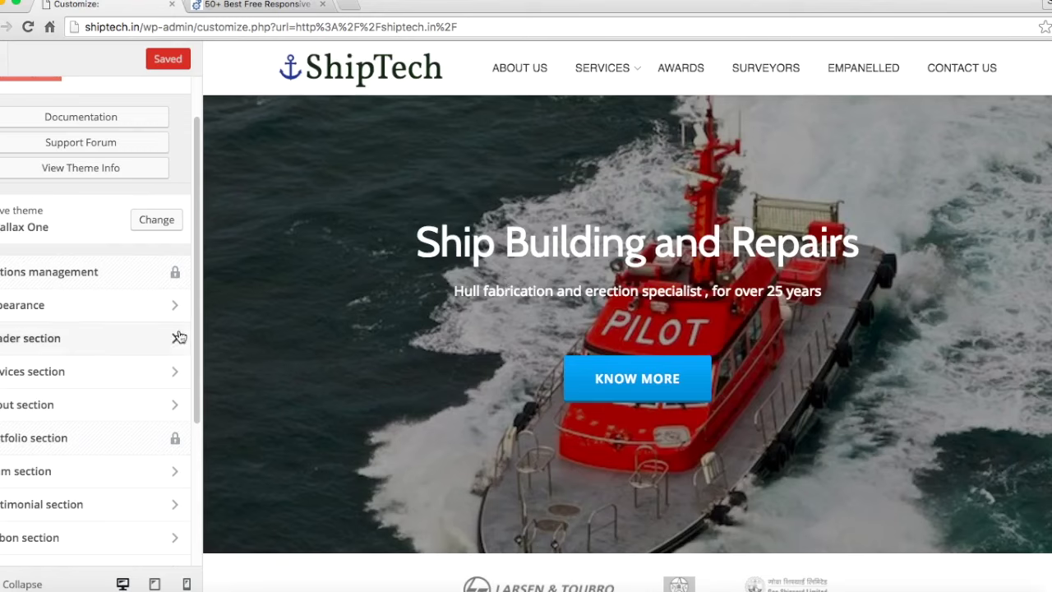
Step: Open the Header section's Background settings and switch the header image to the previously uploaded green dredging ship
{"action": "left_click", "coordinate": [142, 340]}
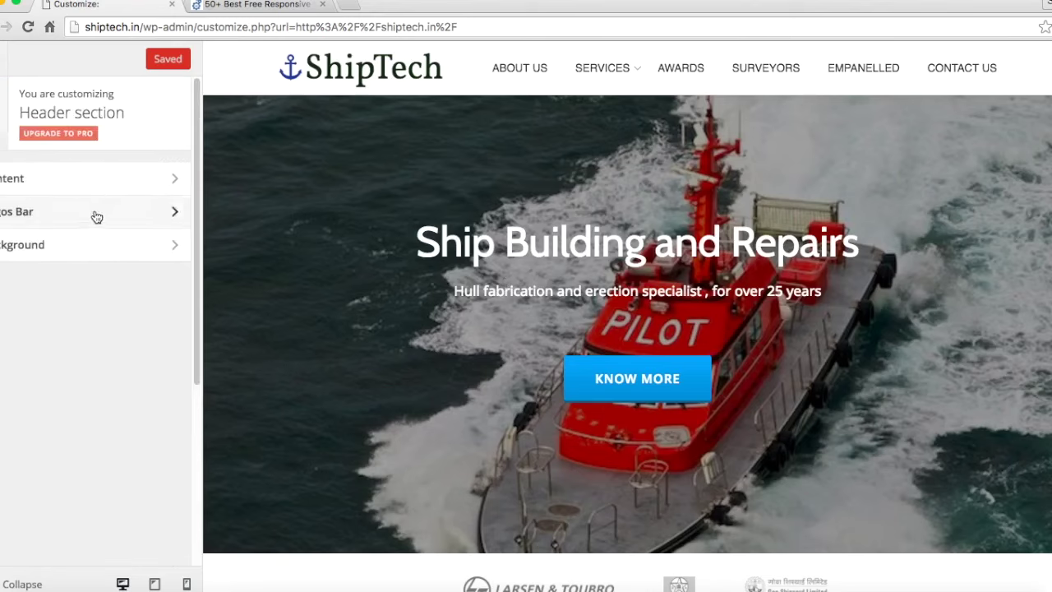
{"action": "left_click", "coordinate": [87, 244]}
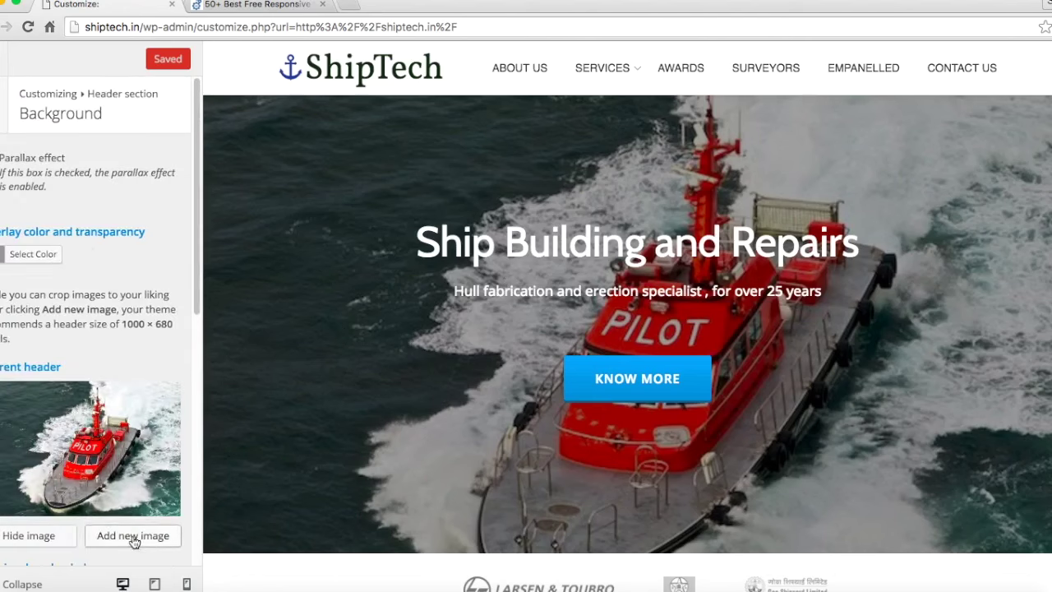
{"action": "scroll", "coordinate": [134, 542], "scroll_direction": "down", "scroll_amount": 5}
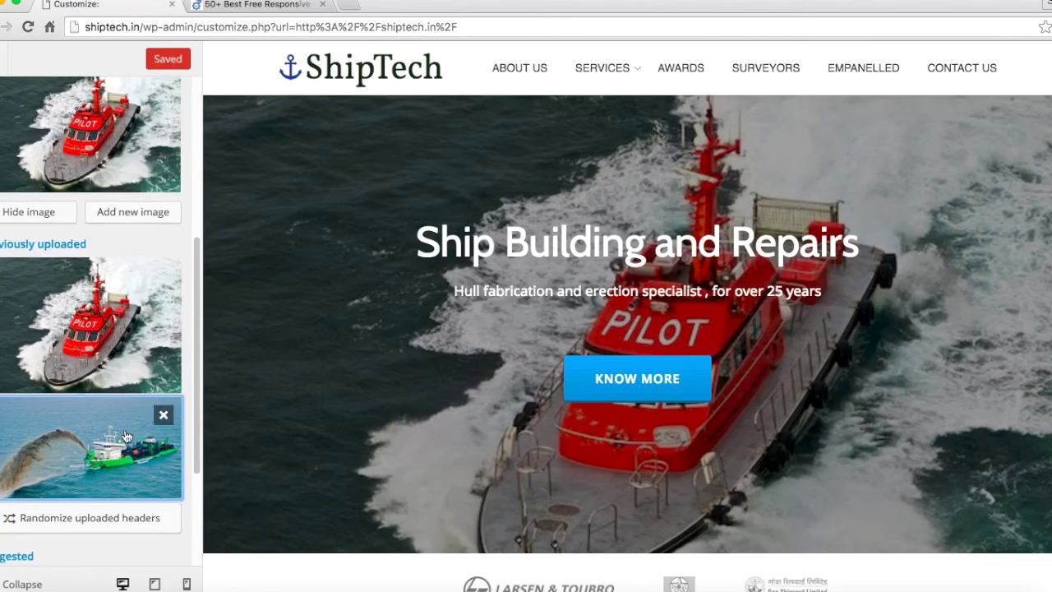
{"action": "left_click", "coordinate": [126, 435]}
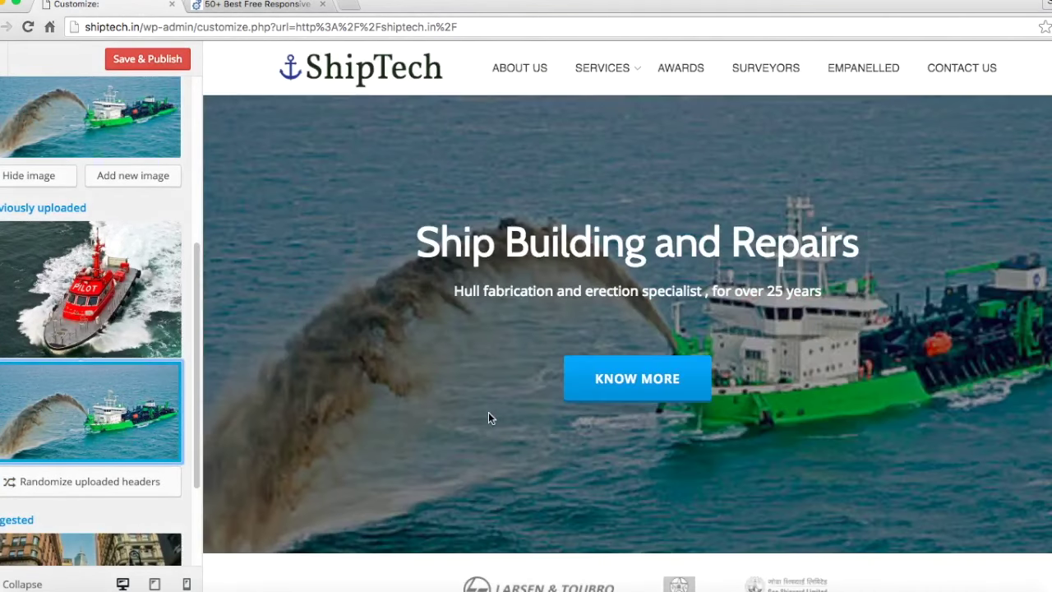
Step: Examine the Media Library and file upload options for adding a new header image, and close the chooser without adding one
{"action": "scroll", "coordinate": [85, 411], "scroll_direction": "down", "scroll_amount": 3}
{"action": "scroll", "coordinate": [87, 354], "scroll_direction": "up", "scroll_amount": 3}
{"action": "scroll", "coordinate": [87, 349], "scroll_direction": "up", "scroll_amount": 3}
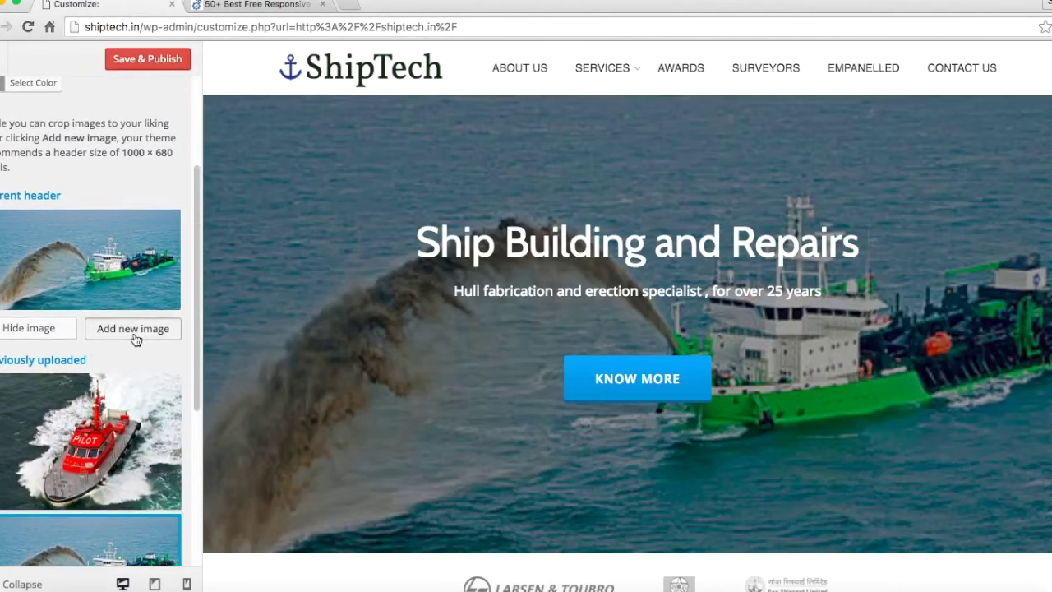
{"action": "left_click", "coordinate": [133, 329]}
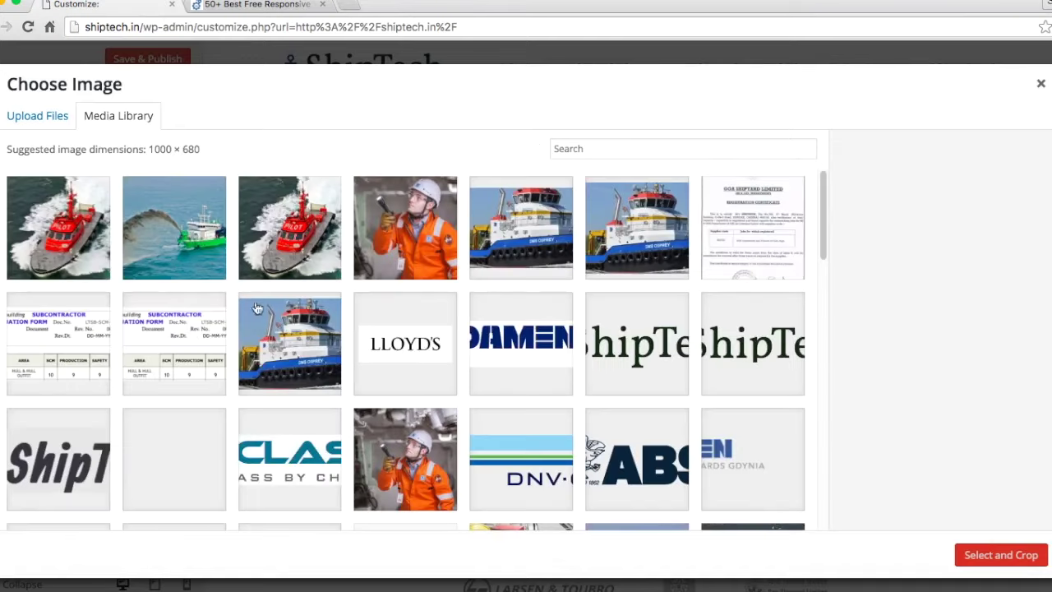
{"action": "left_click", "coordinate": [62, 123]}
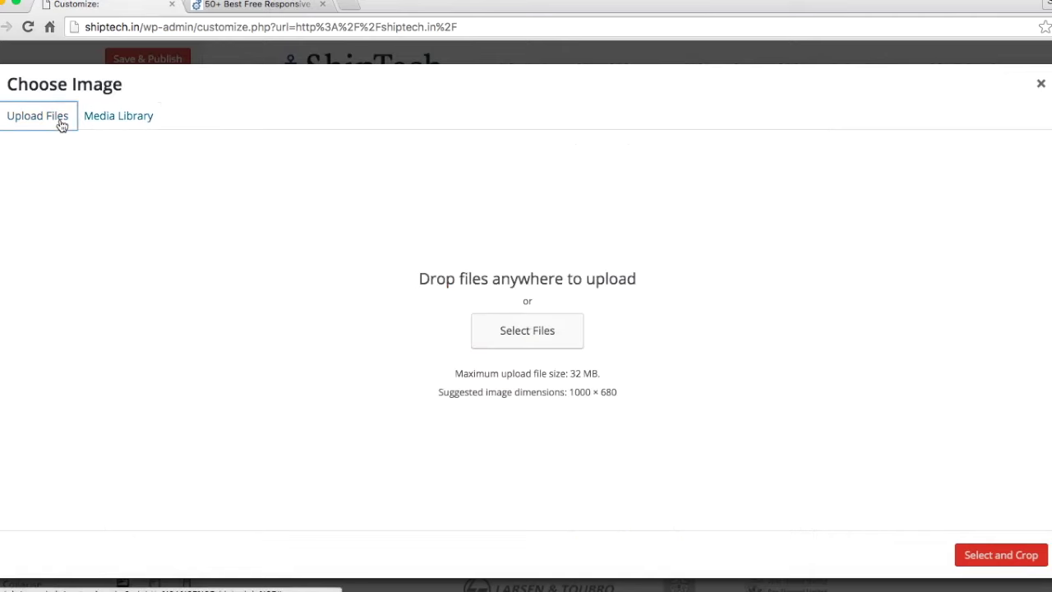
{"action": "left_click", "coordinate": [528, 345]}
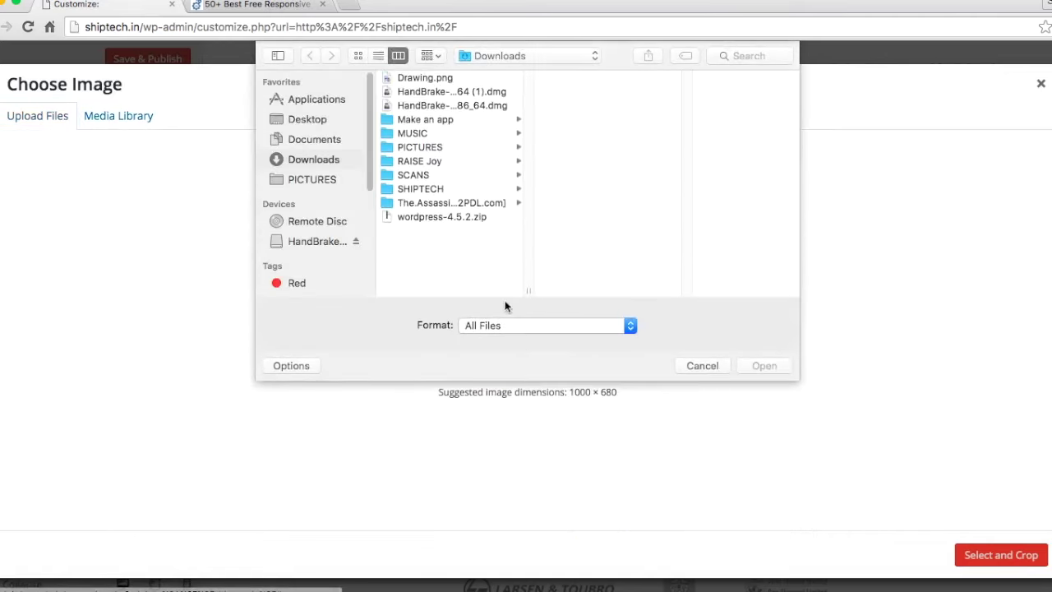
{"action": "left_click", "coordinate": [706, 364]}
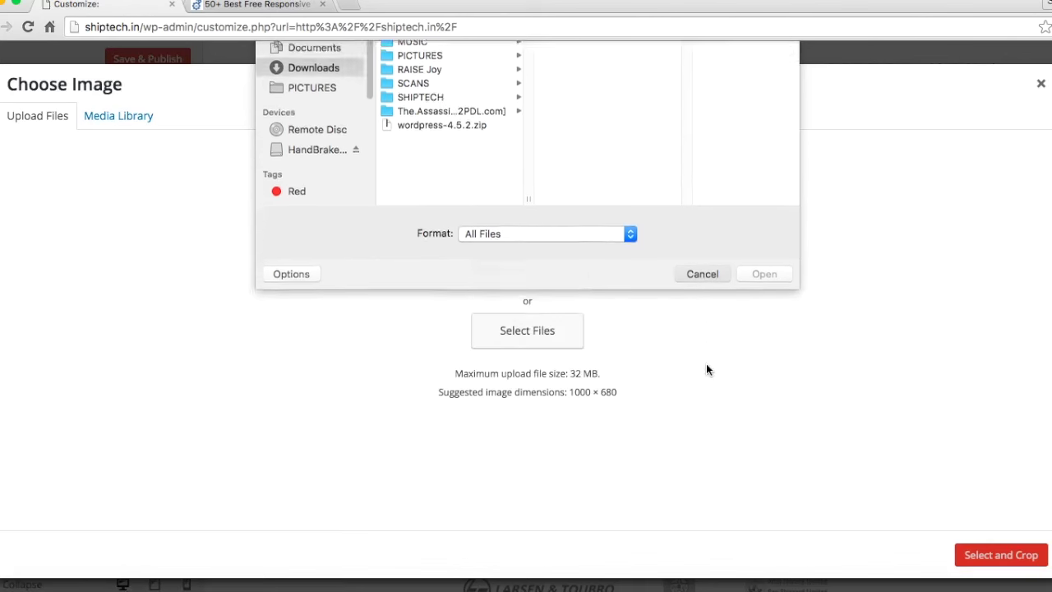
{"action": "left_click", "coordinate": [1043, 94]}
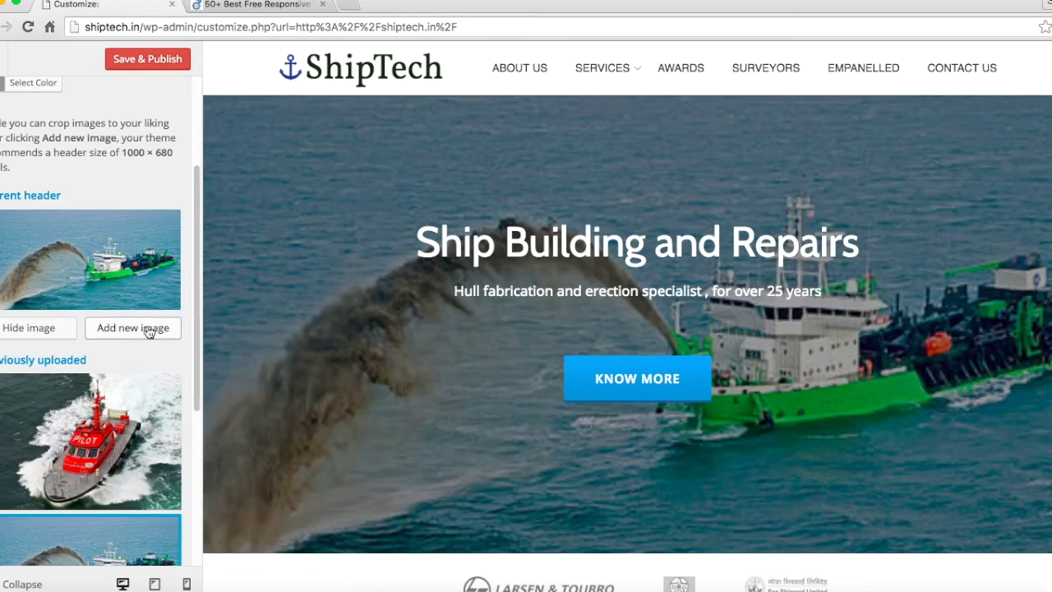
Step: Set the header image back to the previously uploaded red pilot boat
{"action": "scroll", "coordinate": [149, 331], "scroll_direction": "down", "scroll_amount": 2}
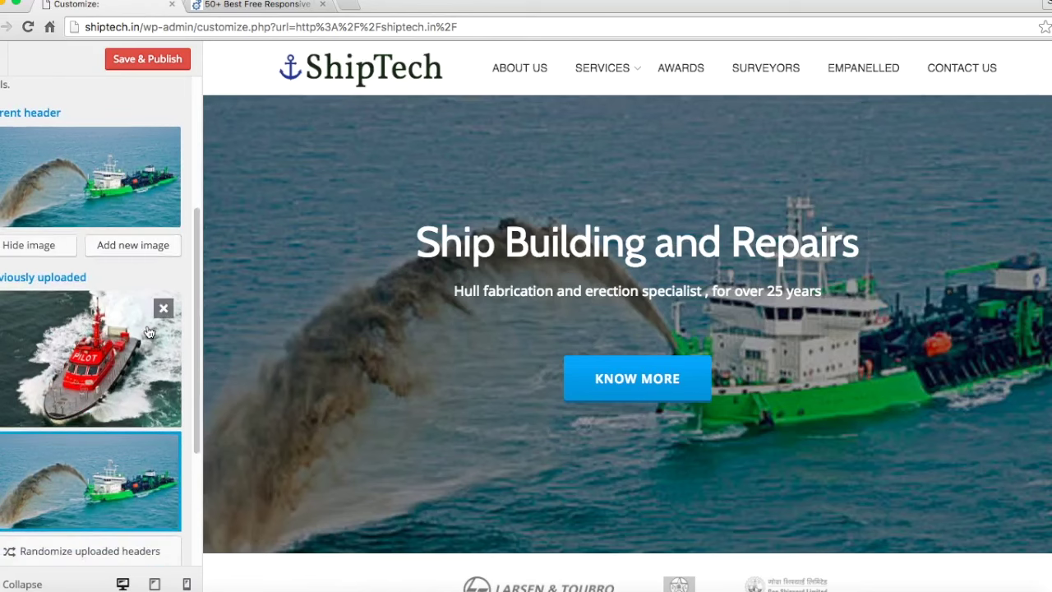
{"action": "left_click", "coordinate": [149, 331]}
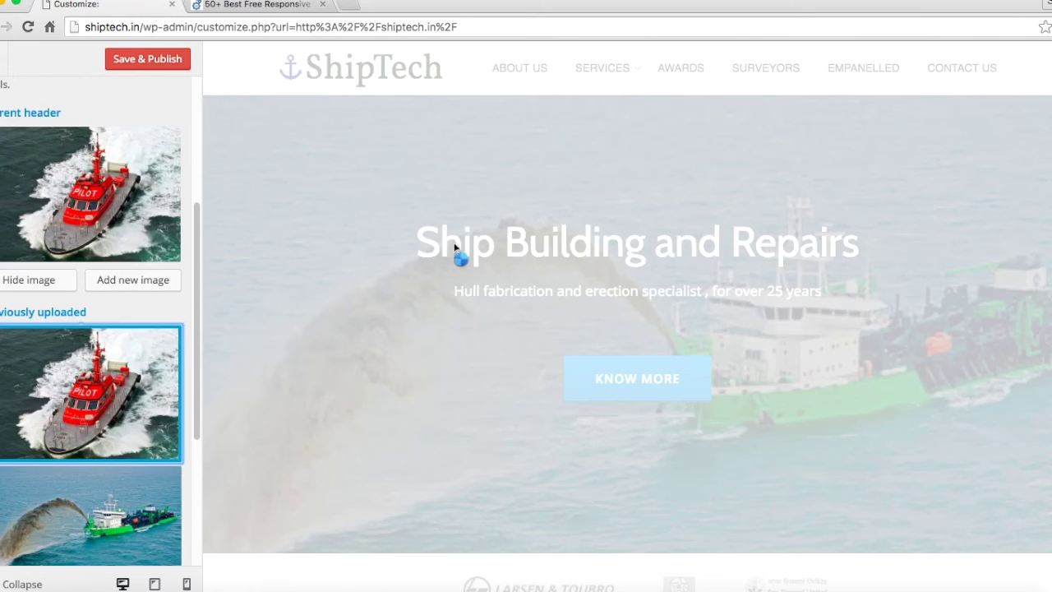
Step: Stay on the customizer page and review the uploaded and suggested header images in the Header section's Background settings
{"action": "scroll", "coordinate": [45, 144], "scroll_direction": "left", "scroll_amount": 5}
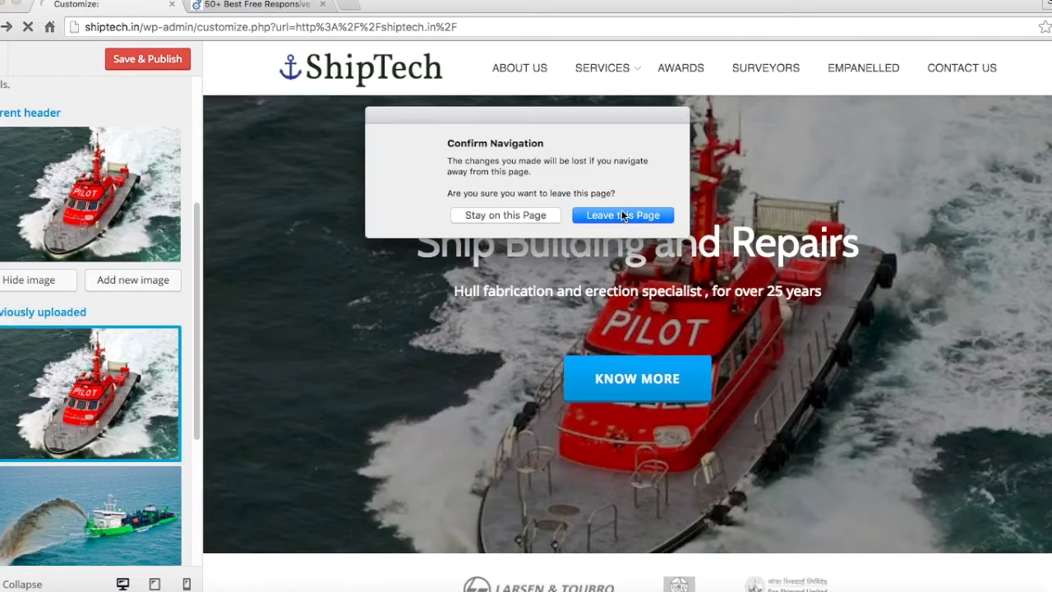
{"action": "left_click", "coordinate": [480, 217]}
{"action": "scroll", "coordinate": [163, 356], "scroll_direction": "down", "scroll_amount": 3}
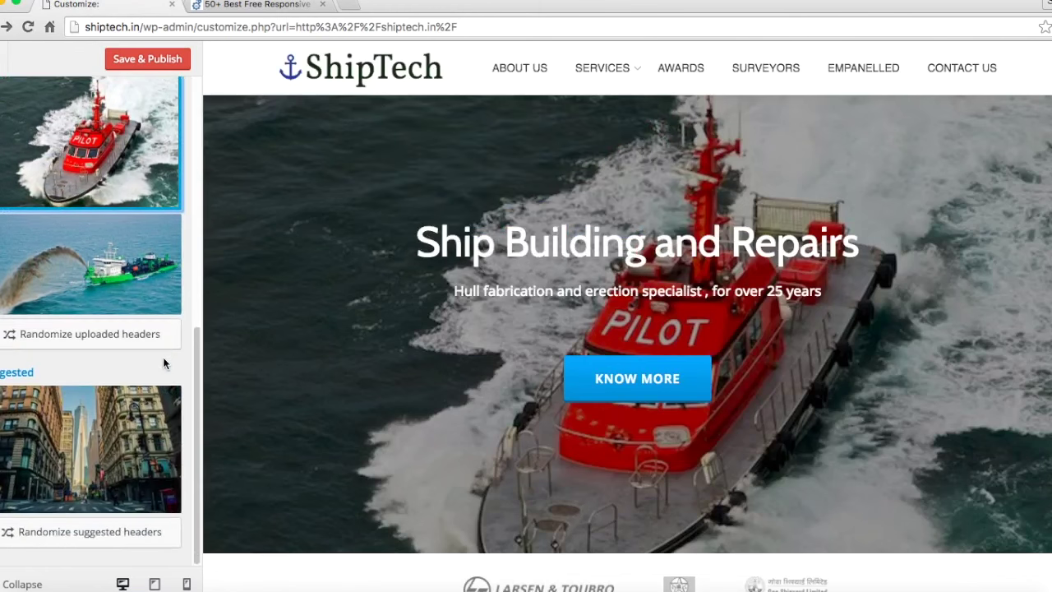
{"action": "scroll", "coordinate": [43, 149], "scroll_direction": "up", "scroll_amount": 5}
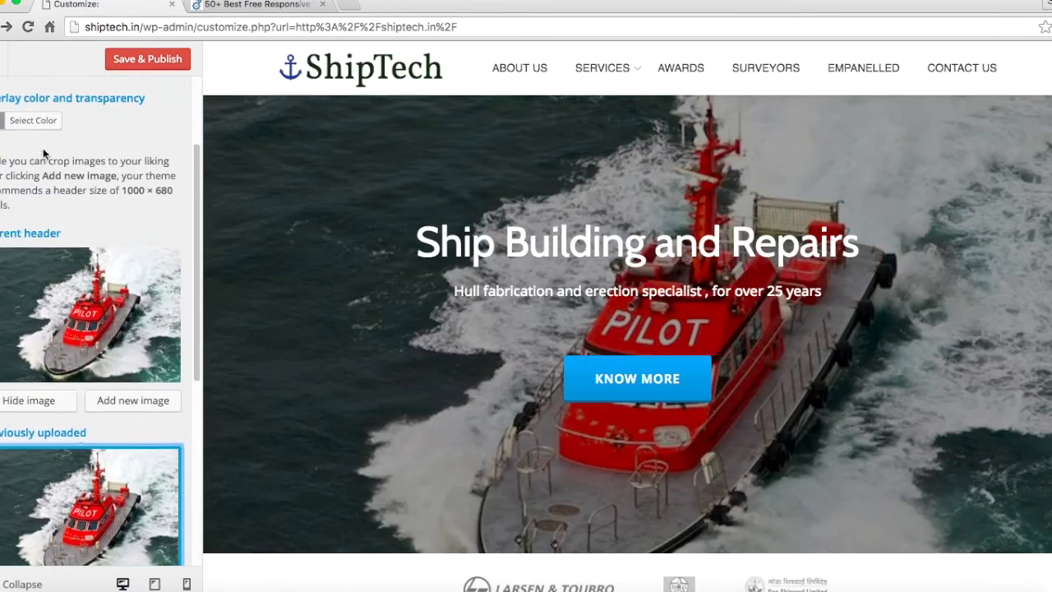
{"action": "scroll", "coordinate": [5, 125], "scroll_direction": "up", "scroll_amount": 1}
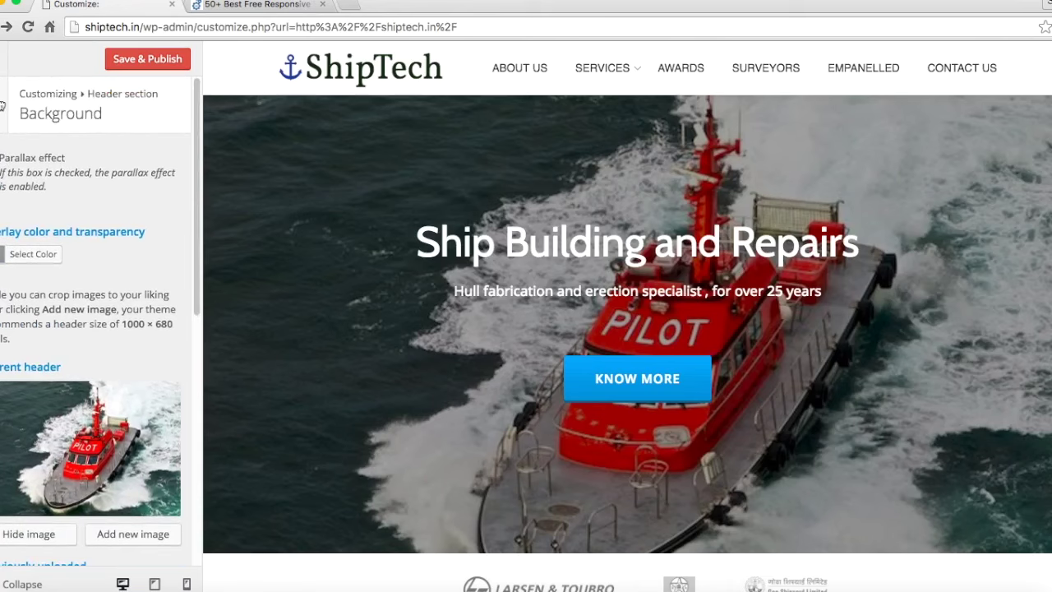
Step: Return to the Header section and open its Content settings to examine the main title, subtitle, button label and button link
{"action": "left_click", "coordinate": [3, 115]}
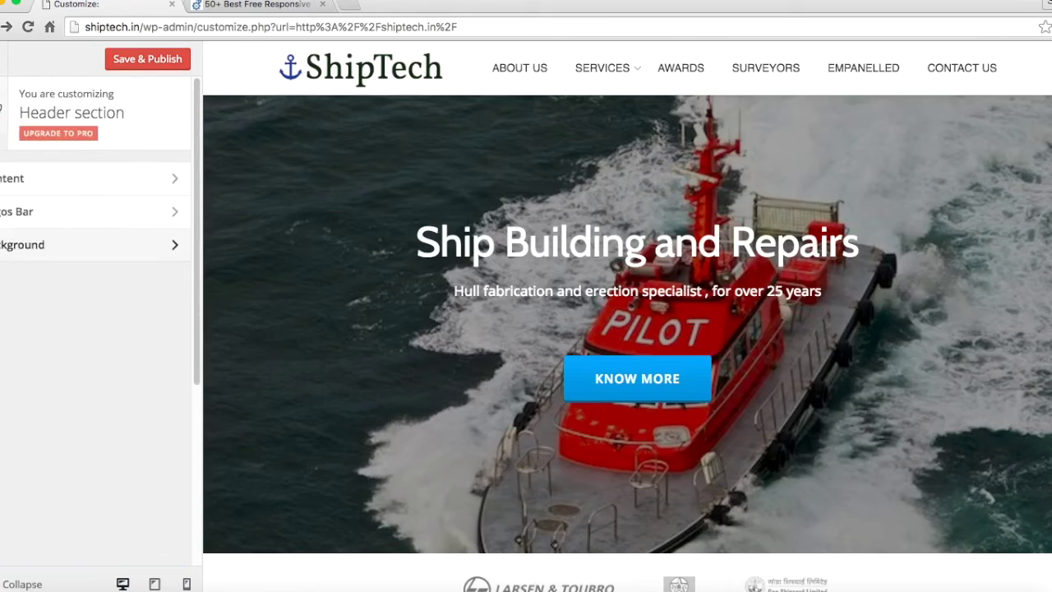
{"action": "left_click", "coordinate": [67, 245]}
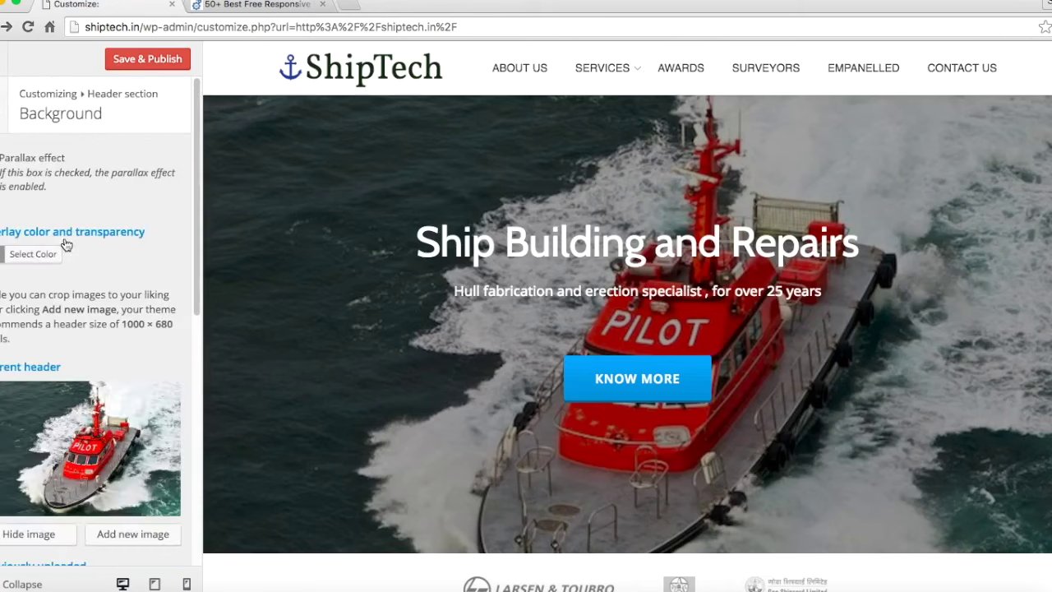
{"action": "left_click", "coordinate": [2, 115]}
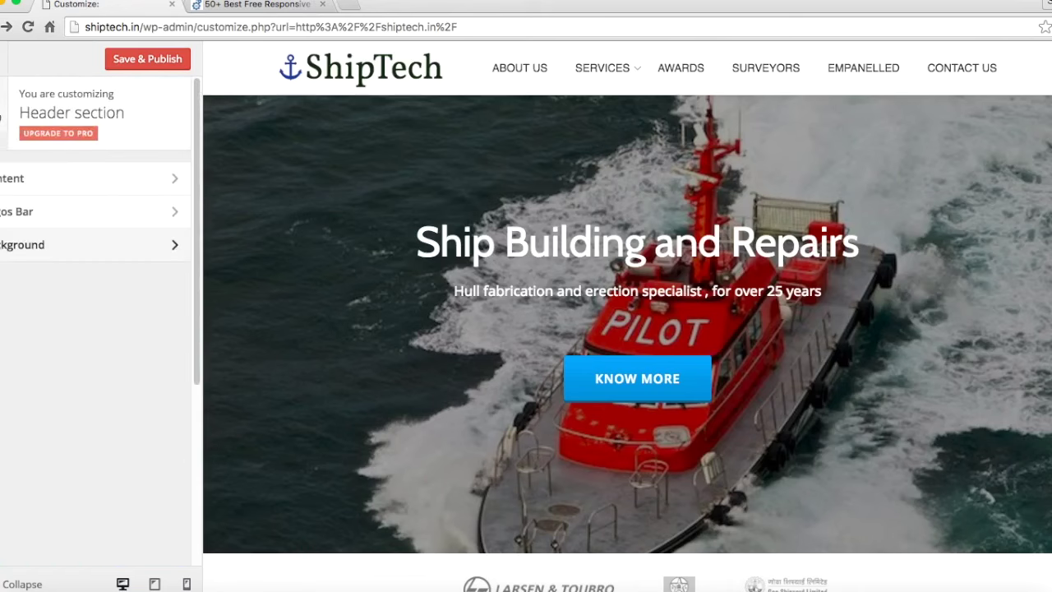
{"action": "left_click", "coordinate": [2, 115]}
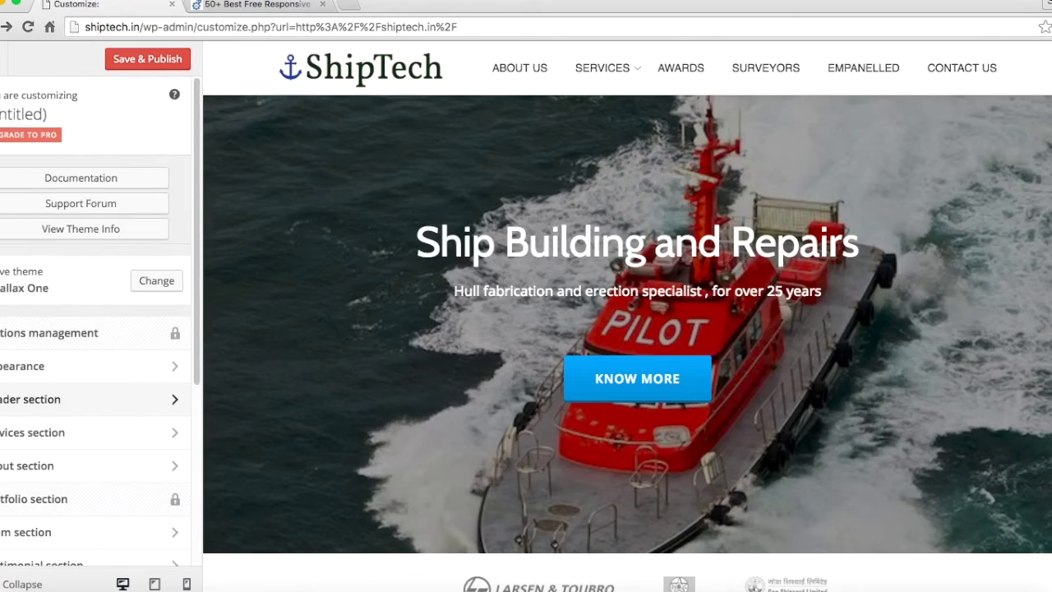
{"action": "left_click", "coordinate": [111, 408]}
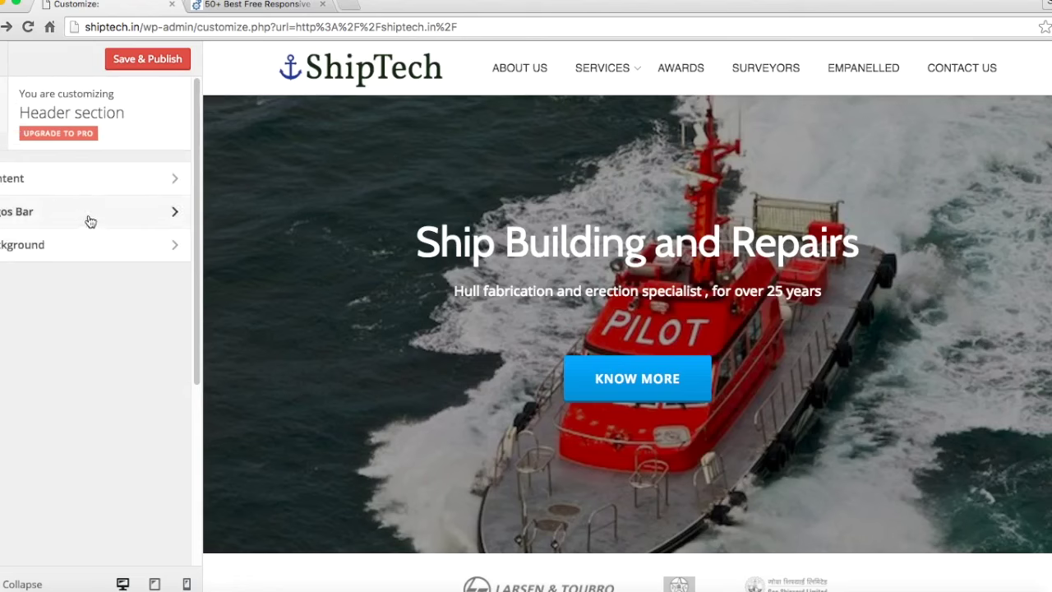
{"action": "left_click", "coordinate": [89, 185]}
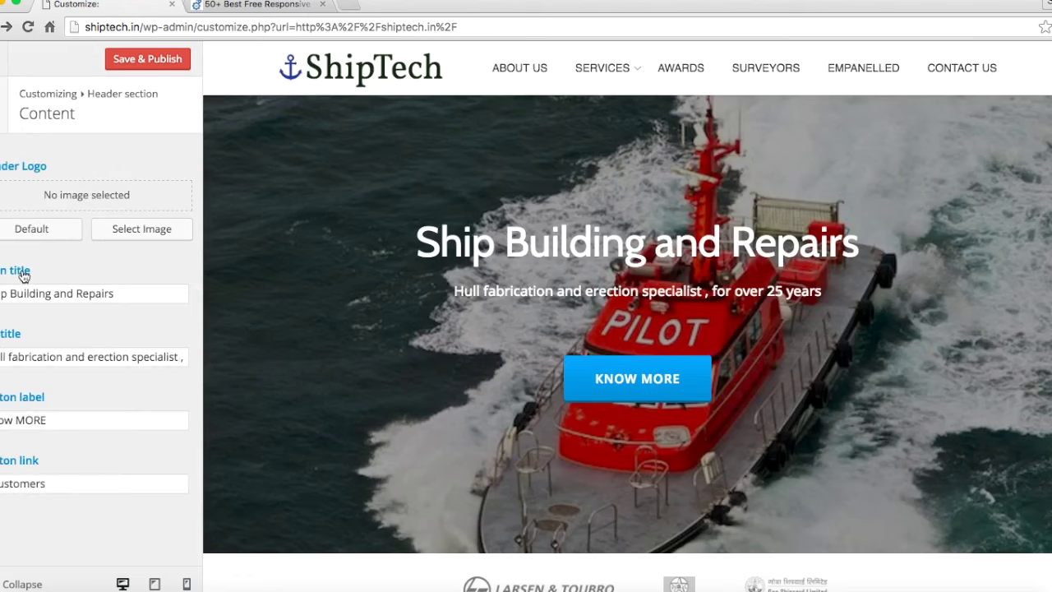
{"action": "scroll", "coordinate": [23, 276], "scroll_direction": "up", "scroll_amount": 10}
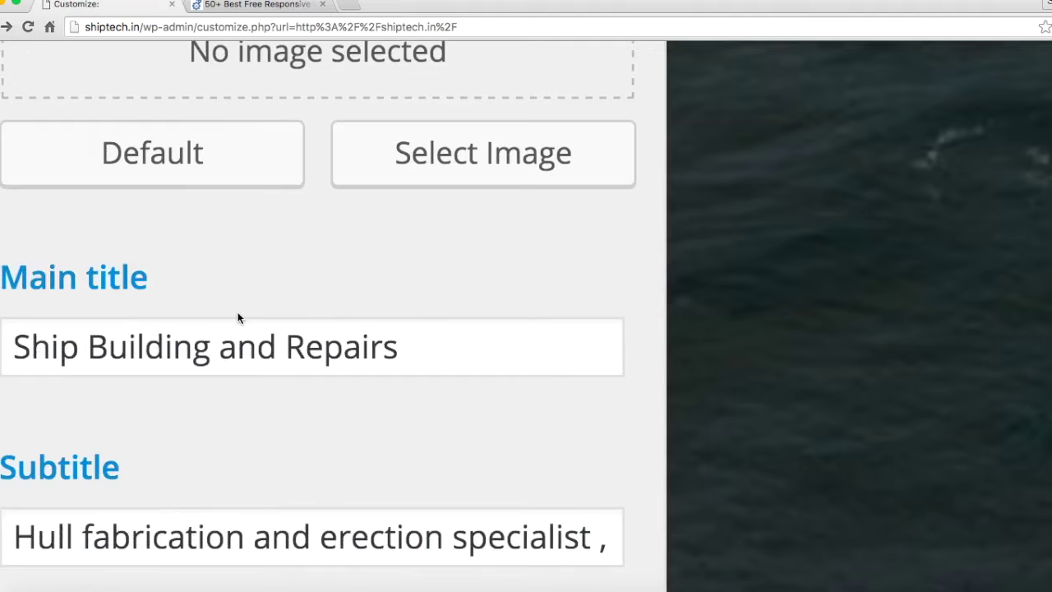
{"action": "scroll", "coordinate": [238, 318], "scroll_direction": "down", "scroll_amount": 10}
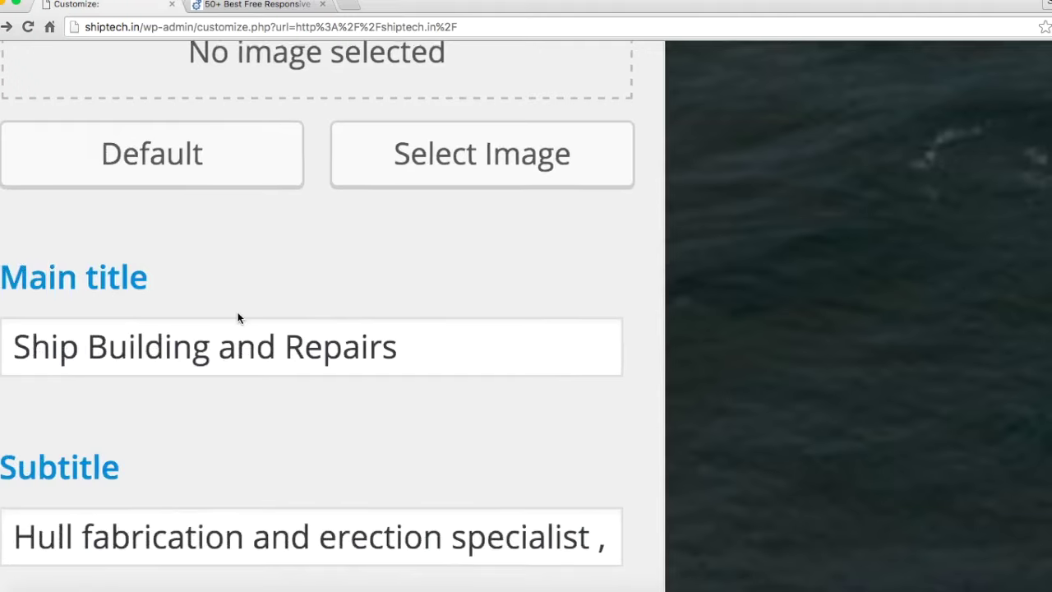
Step: Append the test text "lljlj;lja;lgjasl;" to the header's main title and remove it again, leaving "Ship Building and Repairs"
{"action": "left_click", "coordinate": [125, 308]}
{"action": "type", "text": "lljlj;lja;lgjasl;"}
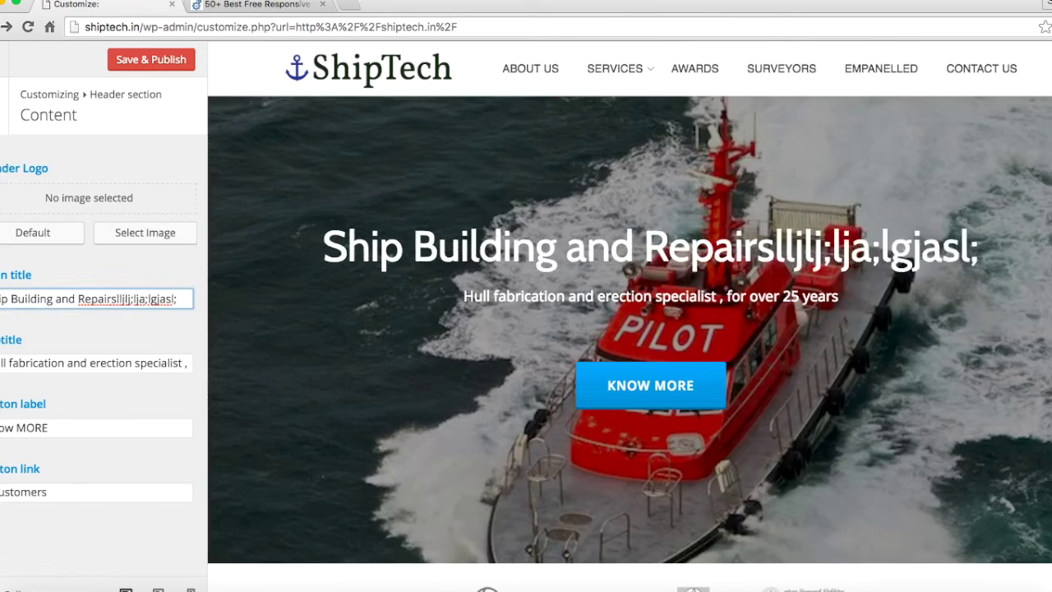
{"action": "key", "text": "BackSpace"}
{"action": "key", "text": "BackSpace"}
{"action": "key", "text": "BackSpace"}
{"action": "key", "text": "BackSpace"}
{"action": "key", "text": "BackSpace"}
{"action": "key", "text": "BackSpace"}
{"action": "key", "text": "BackSpace"}
{"action": "key", "text": "BackSpace"}
{"action": "key", "text": "BackSpace"}
{"action": "key", "text": "BackSpace"}
{"action": "key", "text": "BackSpace"}
{"action": "key", "text": "BackSpace"}
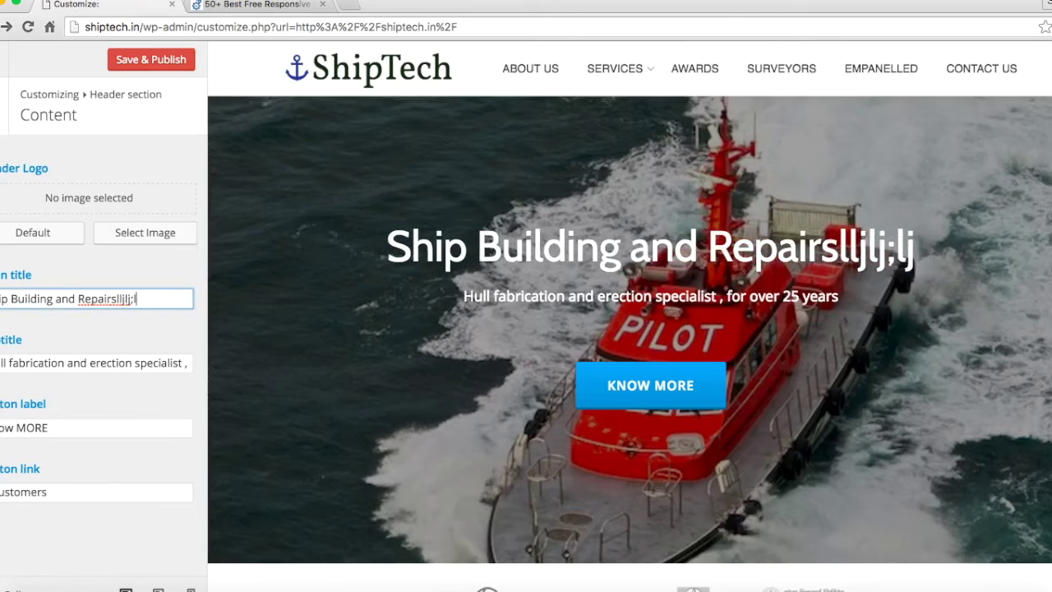
{"action": "key", "text": "BackSpace"}
{"action": "key", "text": "BackSpace"}
{"action": "key", "text": "BackSpace"}
{"action": "key", "text": "BackSpace"}
{"action": "key", "text": "BackSpace"}
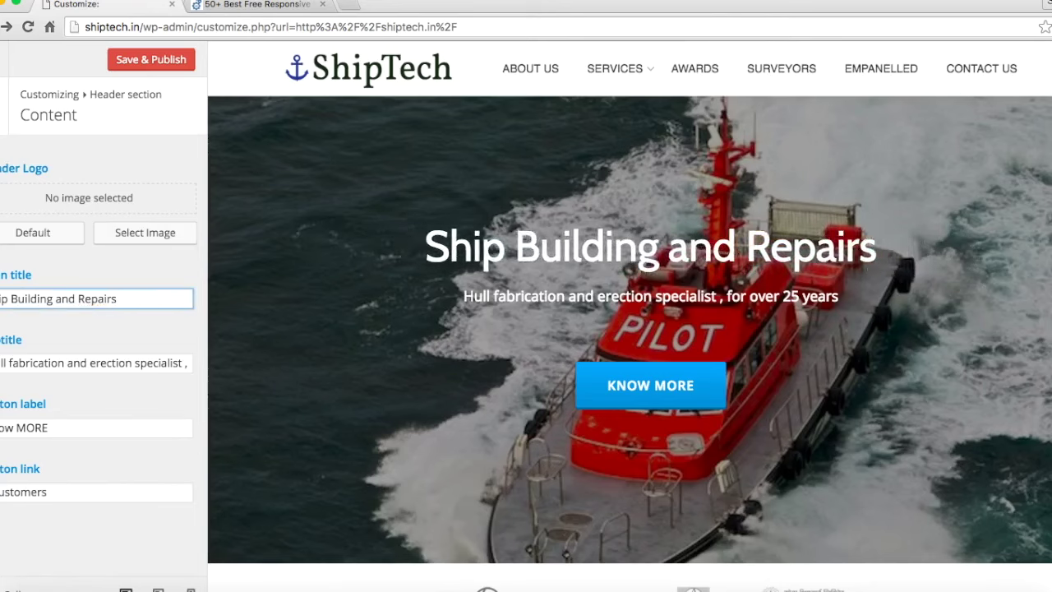
Step: Stay on the customizer page and replace the header's button label with "gggg"
{"action": "scroll", "coordinate": [181, 353], "scroll_direction": "left", "scroll_amount": 5}
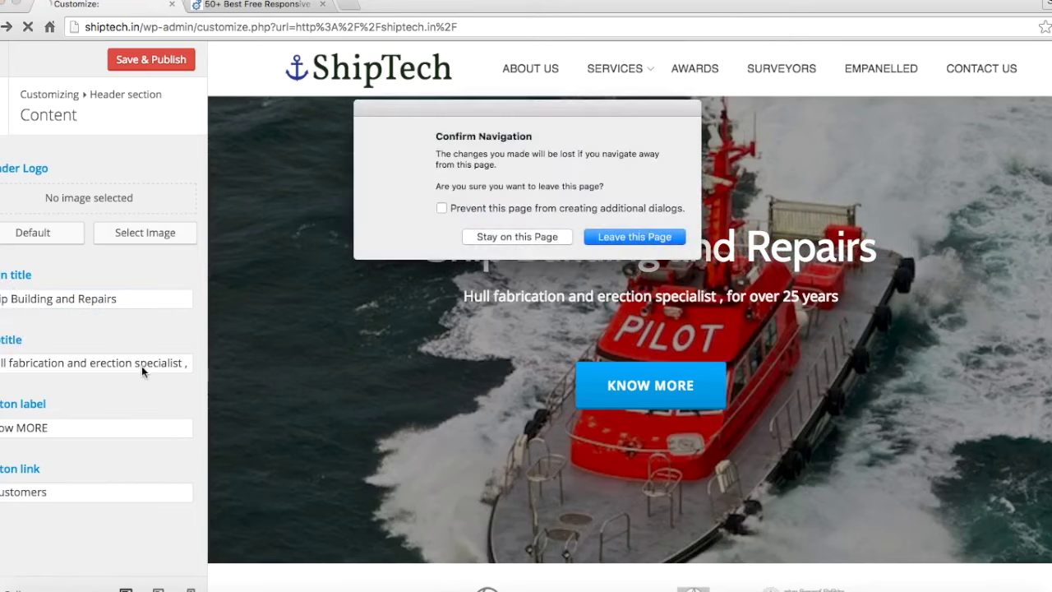
{"action": "left_click", "coordinate": [544, 235]}
{"action": "left_click", "coordinate": [59, 429]}
{"action": "key", "text": "super+a"}
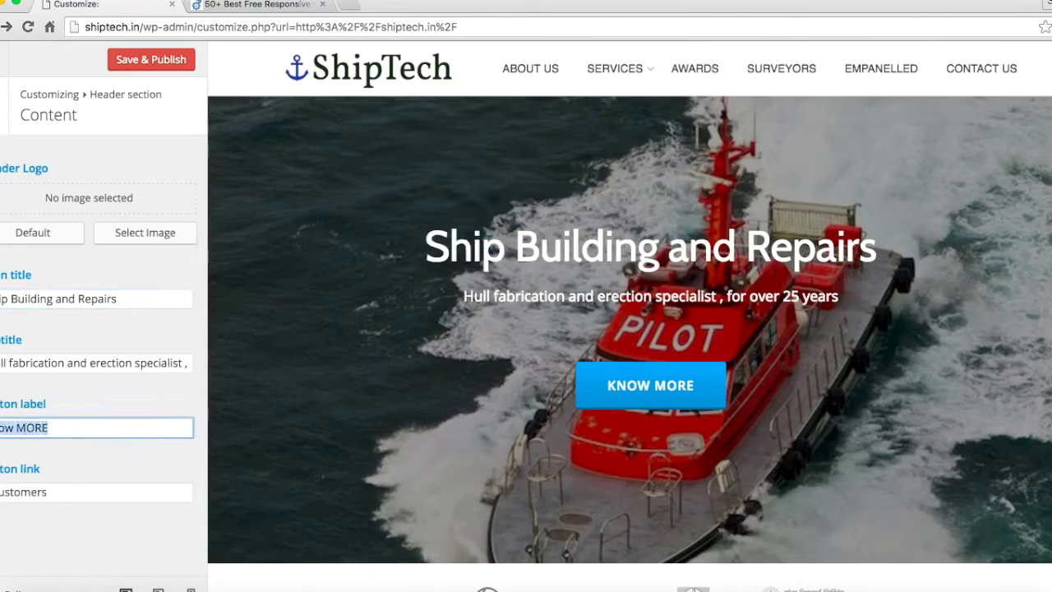
{"action": "type", "text": "gggg"}
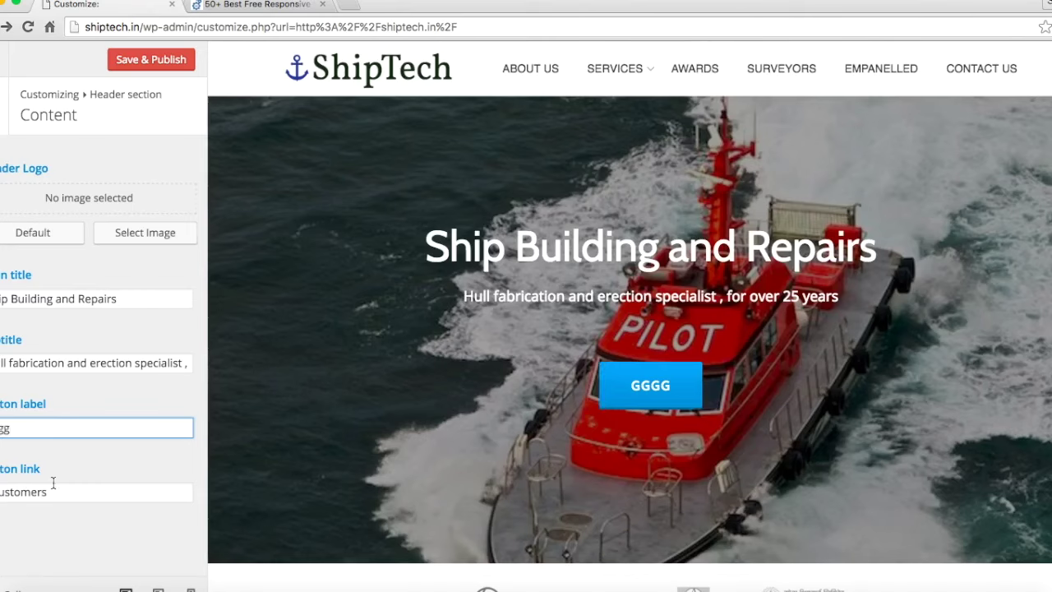
Step: Test the header button in the preview, check its customers link in the button link setting, and return to the header
{"action": "left_click", "coordinate": [629, 399]}
{"action": "left_click", "coordinate": [637, 401]}
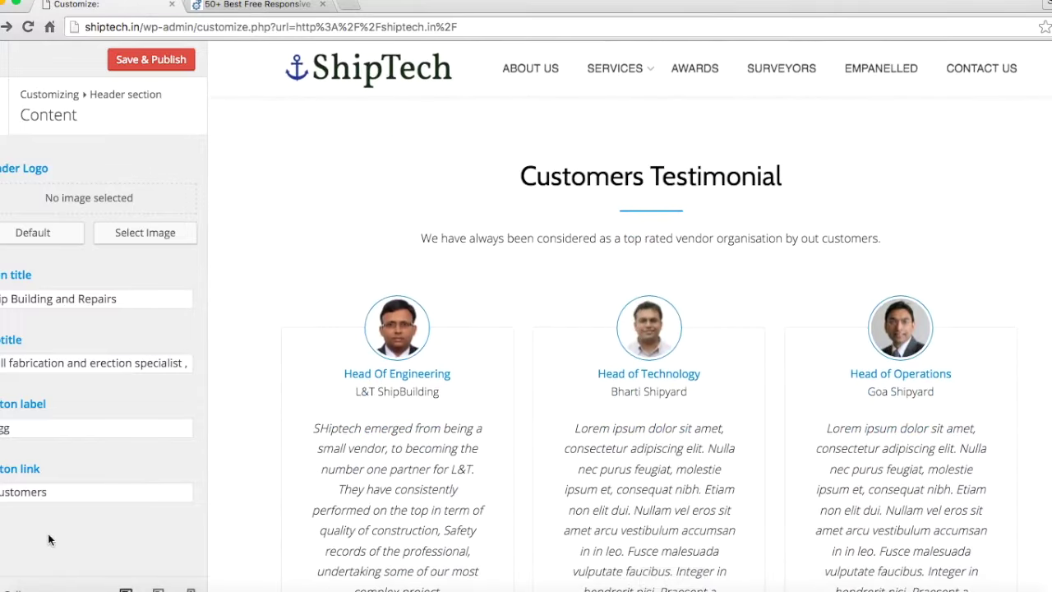
{"action": "left_click_drag", "start_coordinate": [53, 493], "coordinate": [2, 493]}
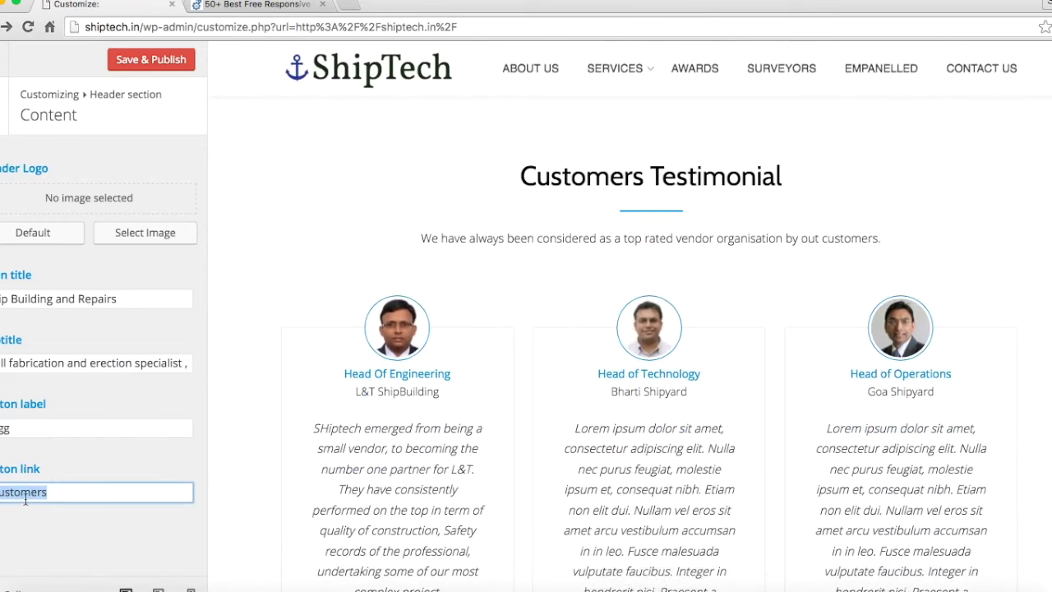
{"action": "scroll", "coordinate": [283, 408], "scroll_direction": "up", "scroll_amount": 10}
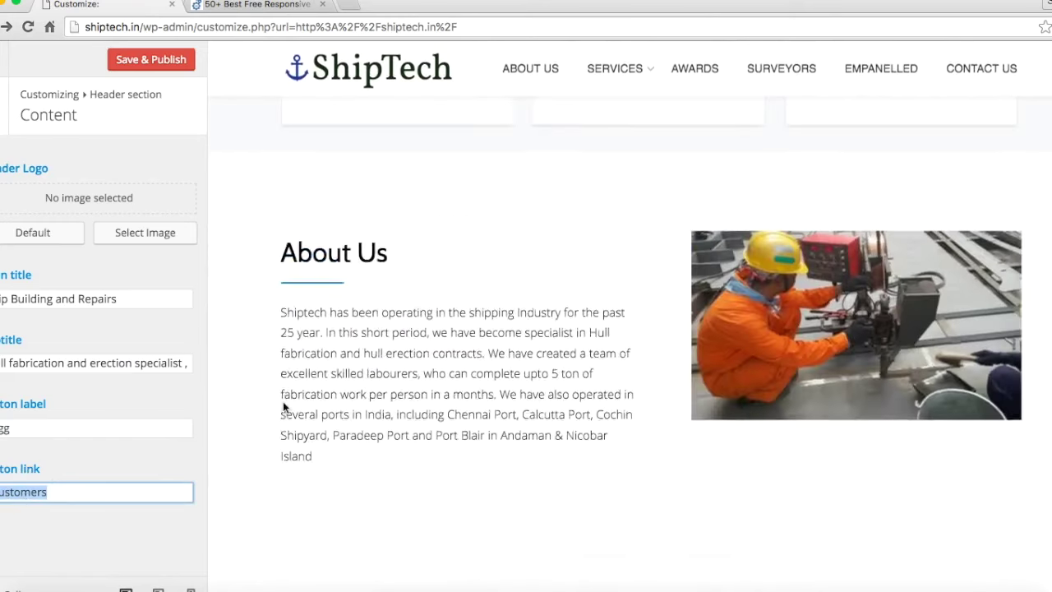
{"action": "scroll", "coordinate": [283, 408], "scroll_direction": "up", "scroll_amount": 6}
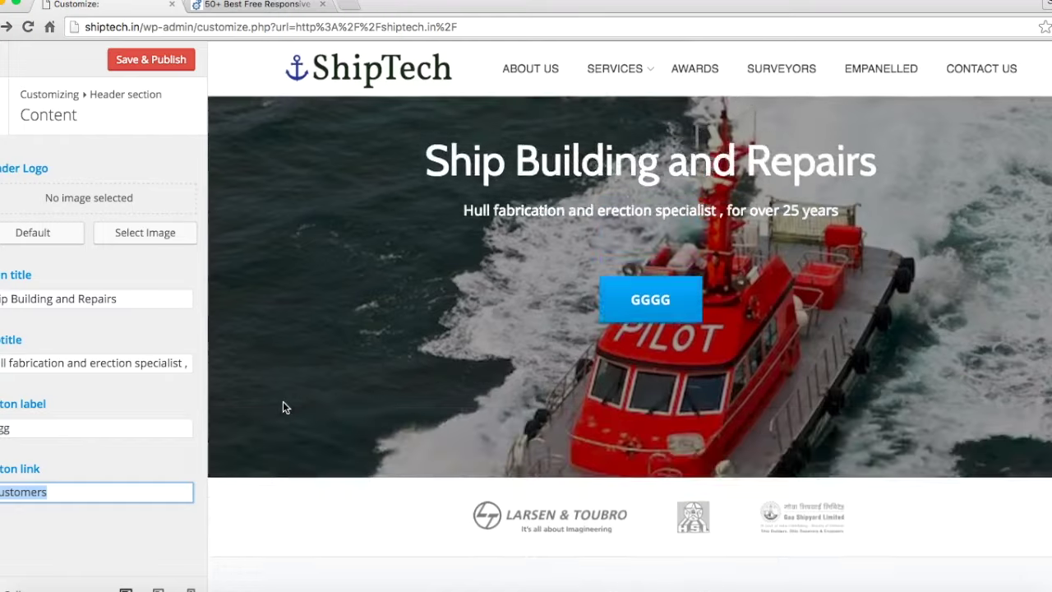
Step: Preview the Ship Building page from its homepage service card and the Services page from the site navigation
{"action": "scroll", "coordinate": [283, 408], "scroll_direction": "down", "scroll_amount": 4}
{"action": "scroll", "coordinate": [282, 407], "scroll_direction": "down", "scroll_amount": 4}
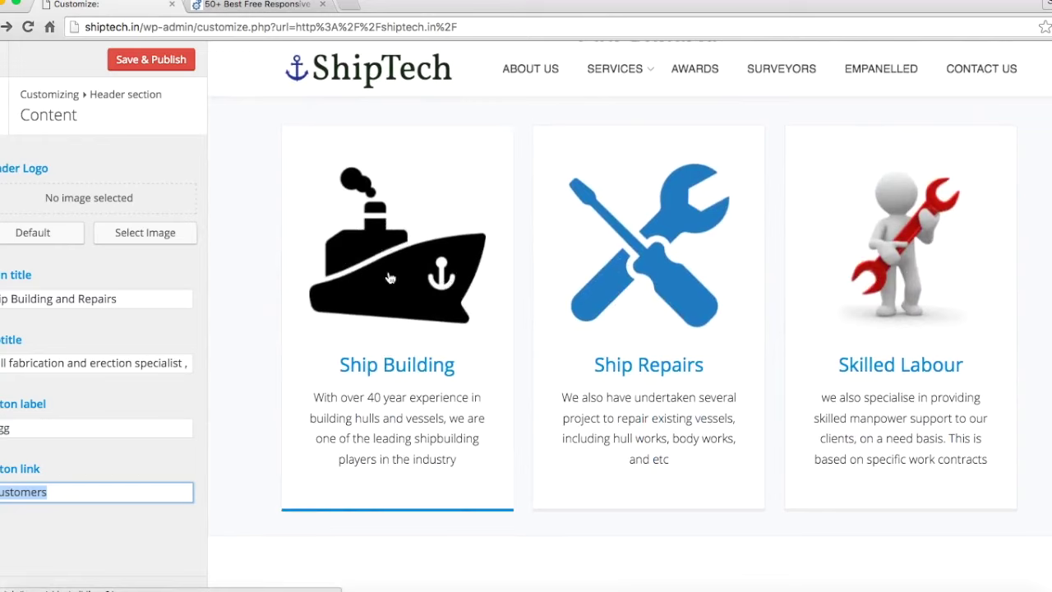
{"action": "mouse_move", "coordinate": [602, 71]}
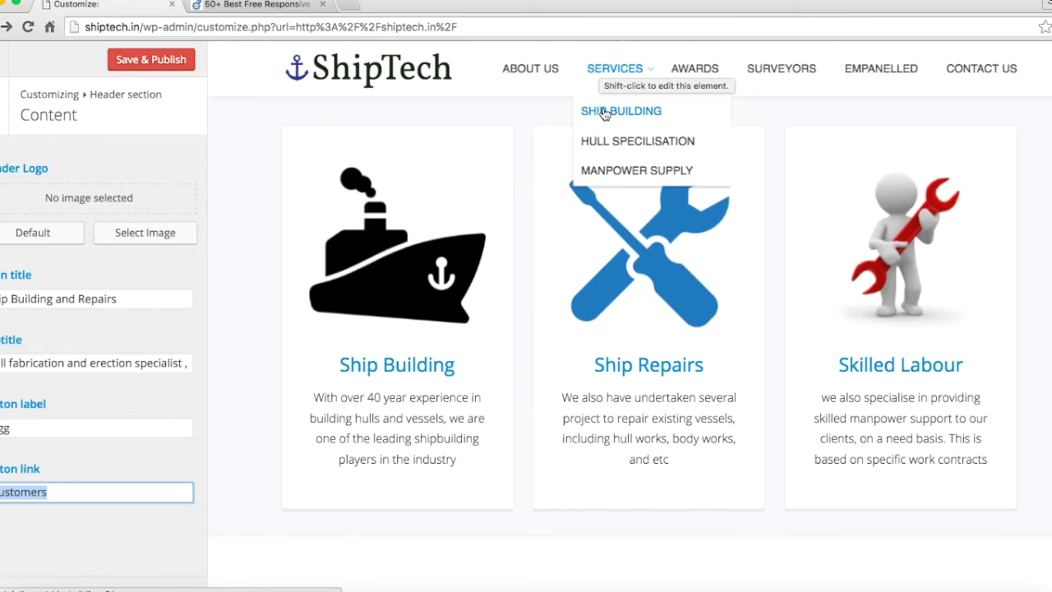
{"action": "left_click", "coordinate": [444, 260]}
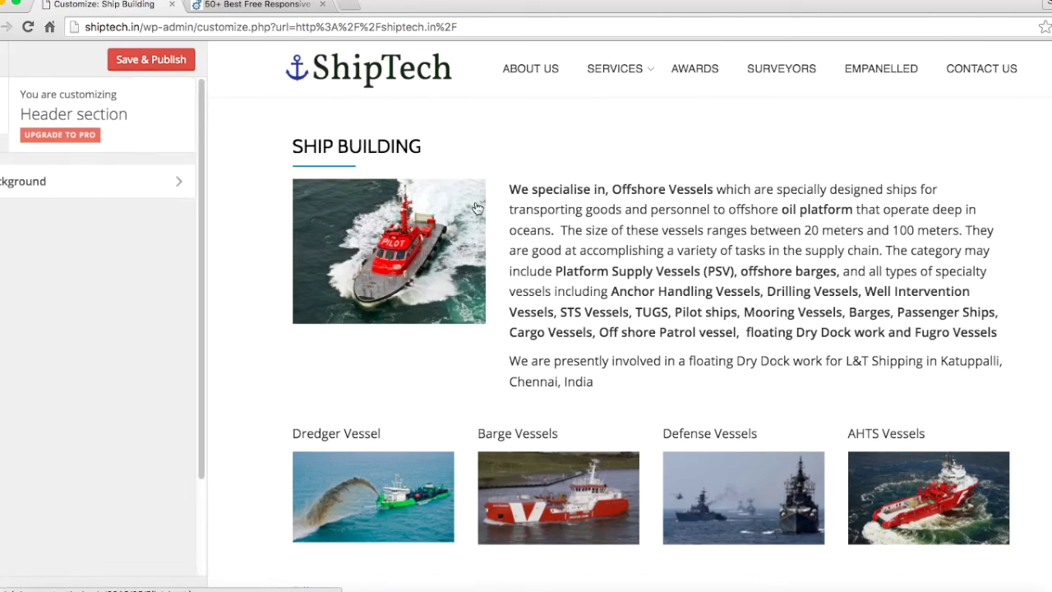
{"action": "mouse_move", "coordinate": [617, 73]}
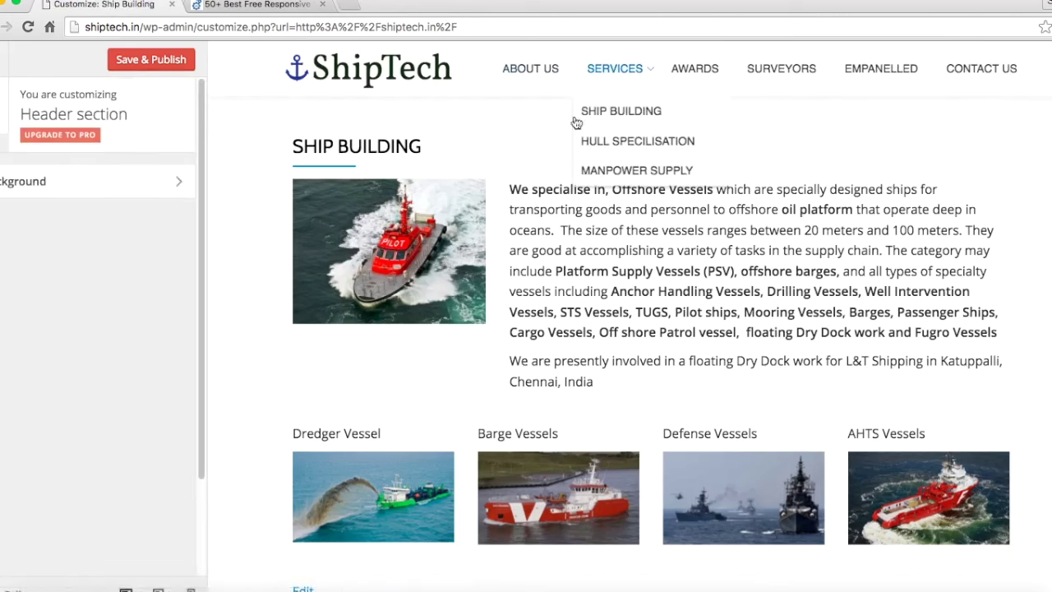
{"action": "mouse_move", "coordinate": [653, 71]}
{"action": "left_click", "coordinate": [613, 70]}
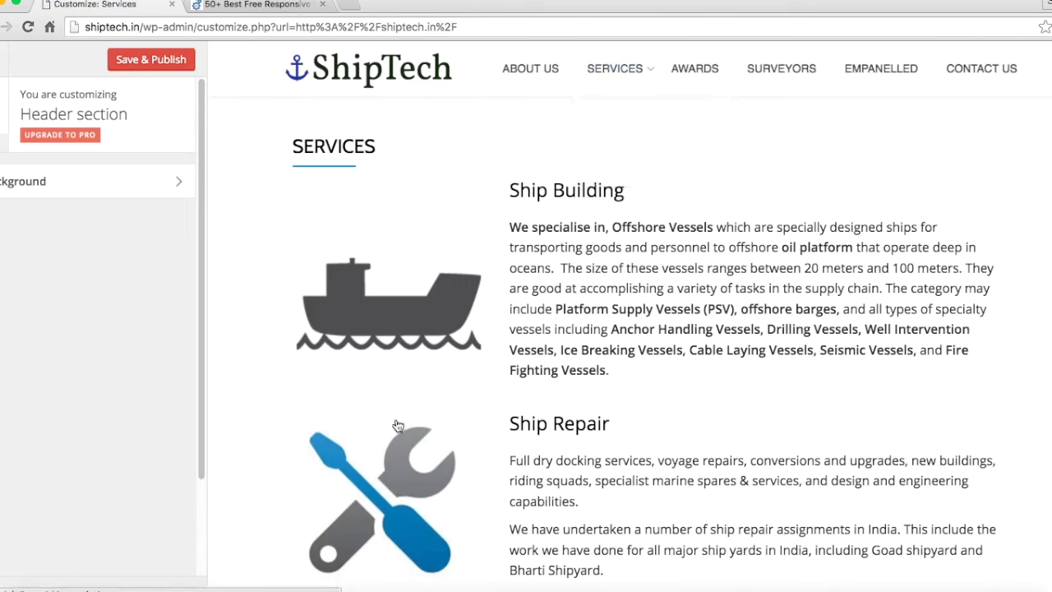
Step: Leave the customizer without saving the changes and go to the services cards on the live shiptech.in homepage
{"action": "left_click", "coordinate": [4, 59]}
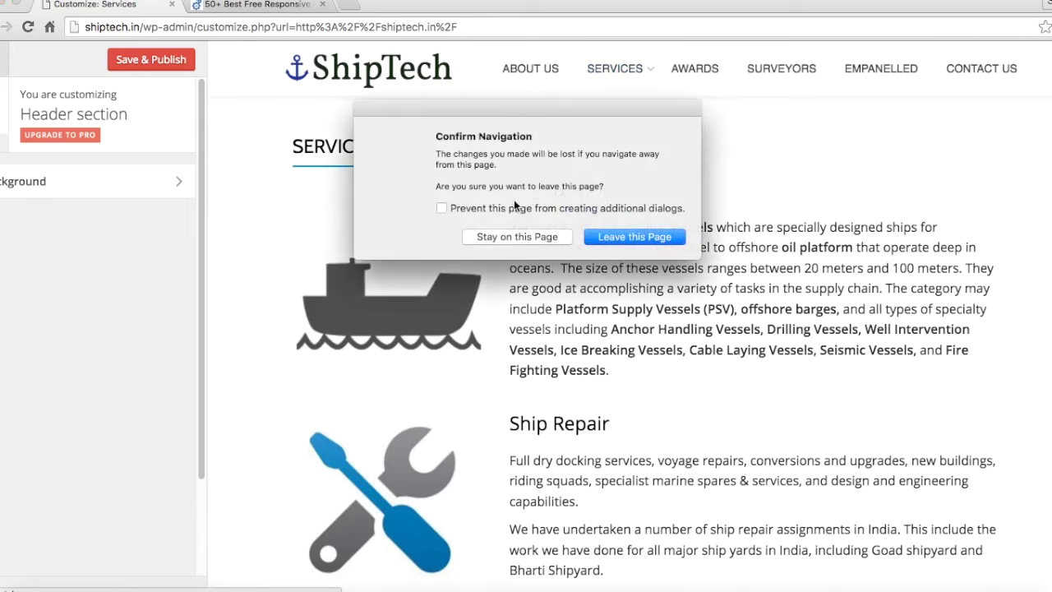
{"action": "left_click", "coordinate": [634, 237]}
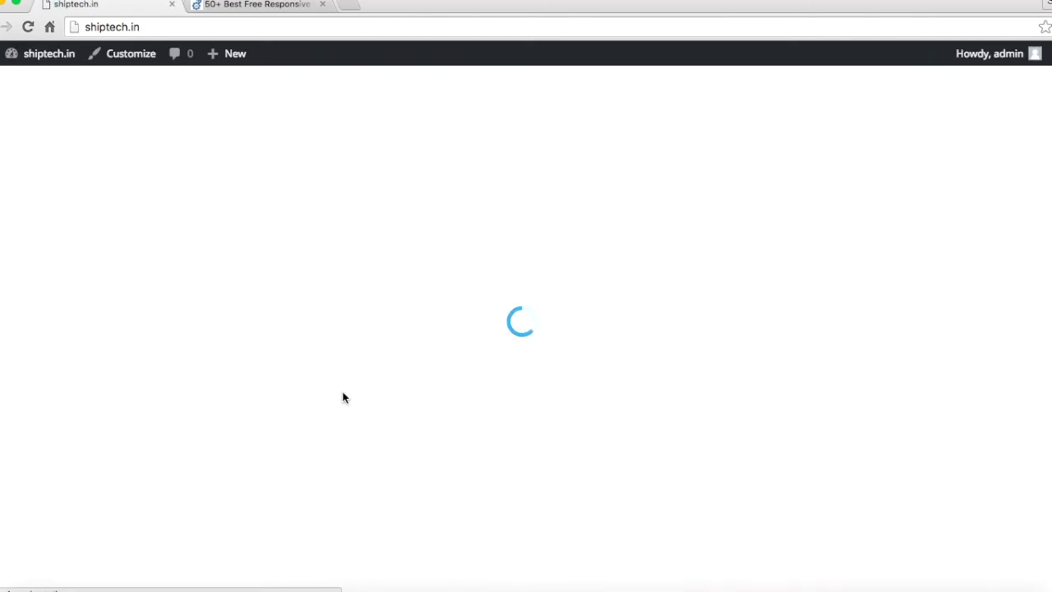
{"action": "scroll", "coordinate": [342, 392], "scroll_direction": "down", "scroll_amount": 3}
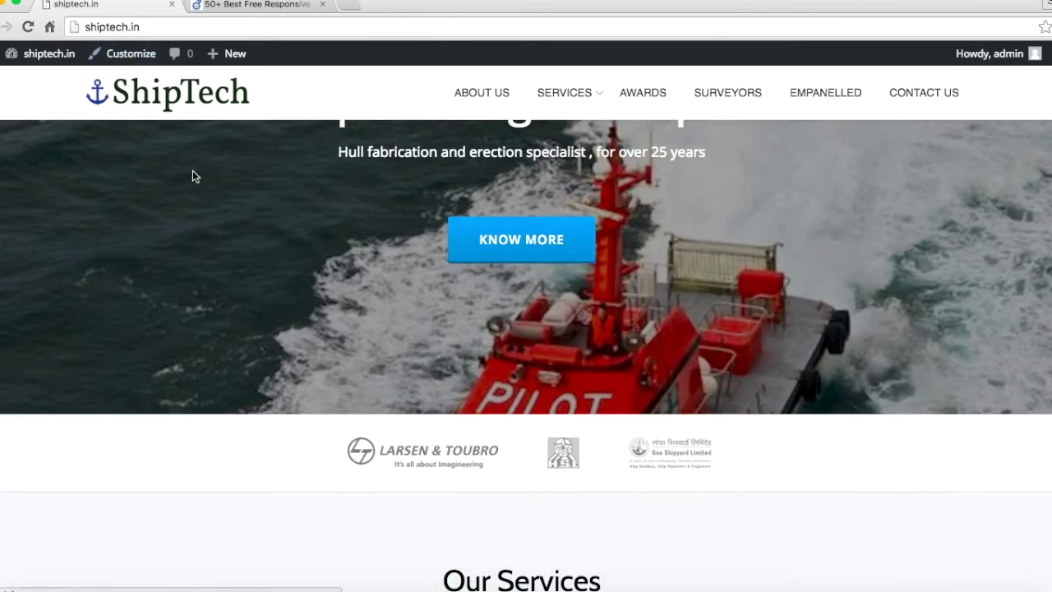
{"action": "scroll", "coordinate": [253, 333], "scroll_direction": "down", "scroll_amount": 1}
{"action": "scroll", "coordinate": [253, 339], "scroll_direction": "down", "scroll_amount": 6}
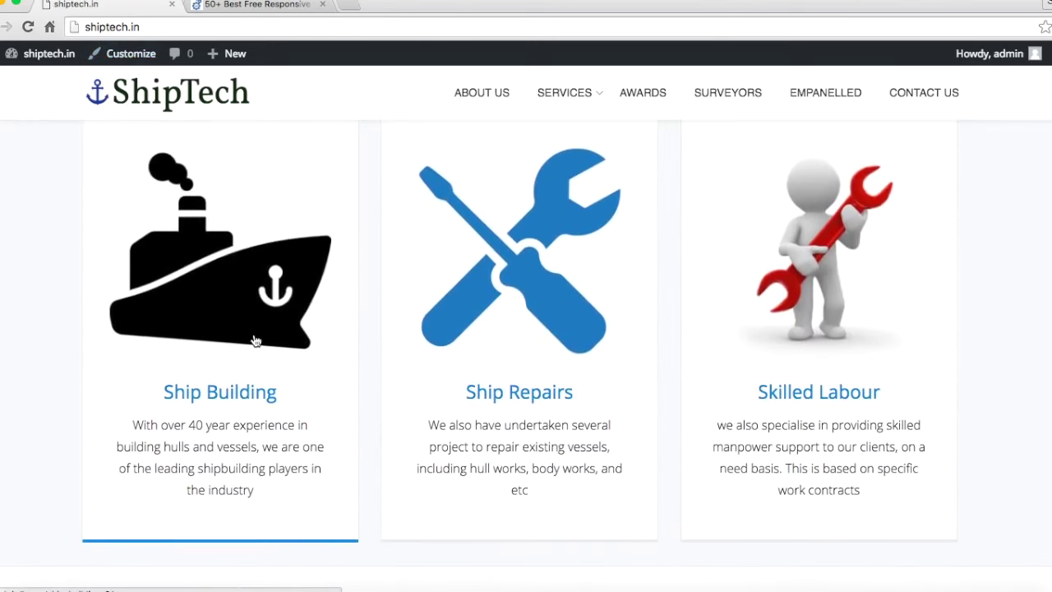
Step: Check the file name and format offered for saving the Ship Building card's image, without saving the image
{"action": "scroll", "coordinate": [255, 340], "scroll_direction": "down", "scroll_amount": 5}
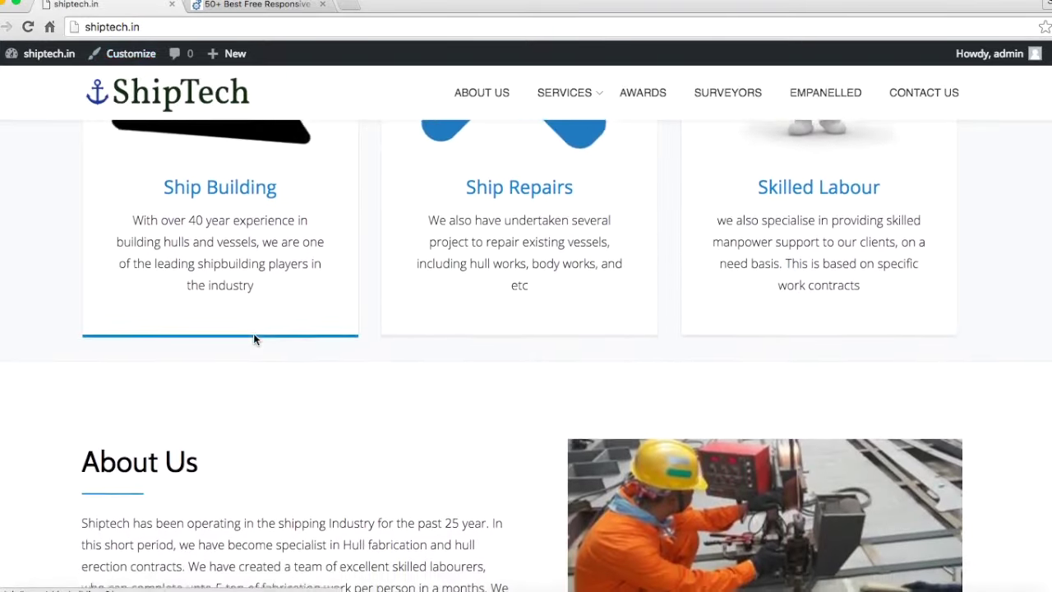
{"action": "scroll", "coordinate": [255, 339], "scroll_direction": "up", "scroll_amount": 4}
{"action": "scroll", "coordinate": [253, 334], "scroll_direction": "up", "scroll_amount": 1}
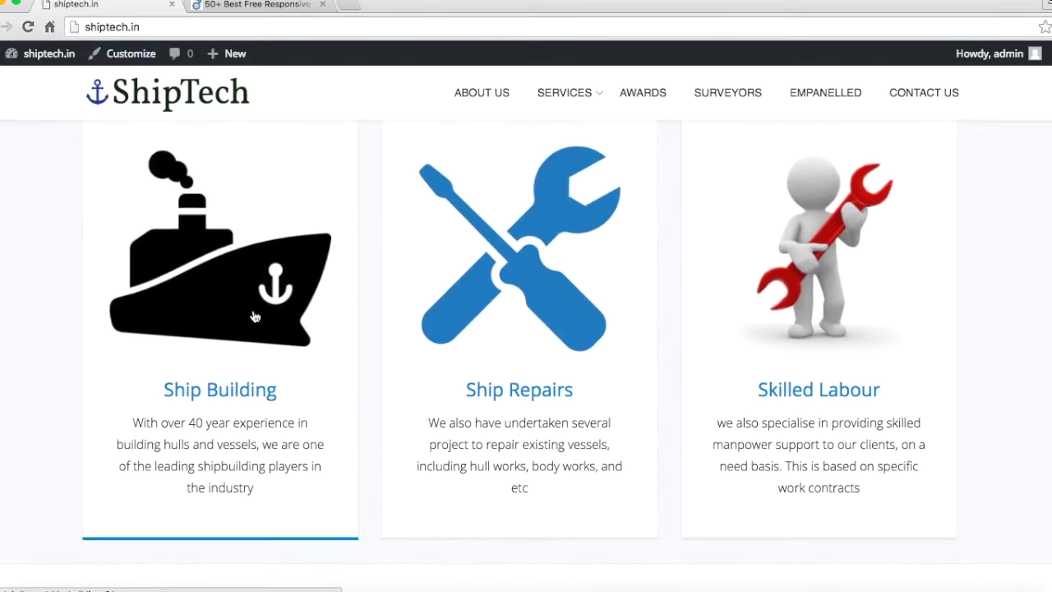
{"action": "scroll", "coordinate": [322, 337], "scroll_direction": "up", "scroll_amount": 2}
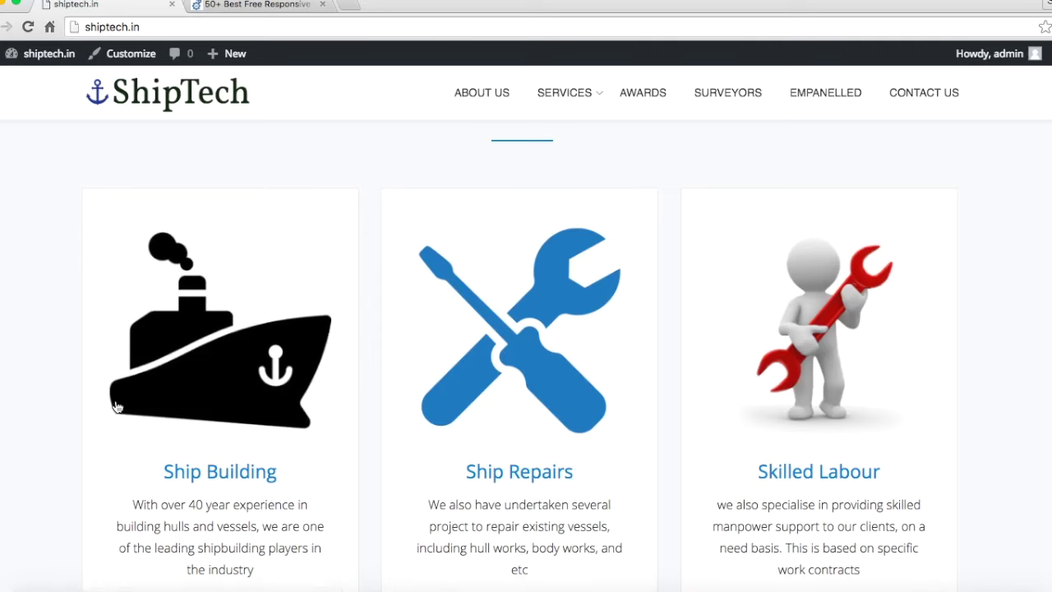
{"action": "right_click", "coordinate": [282, 359]}
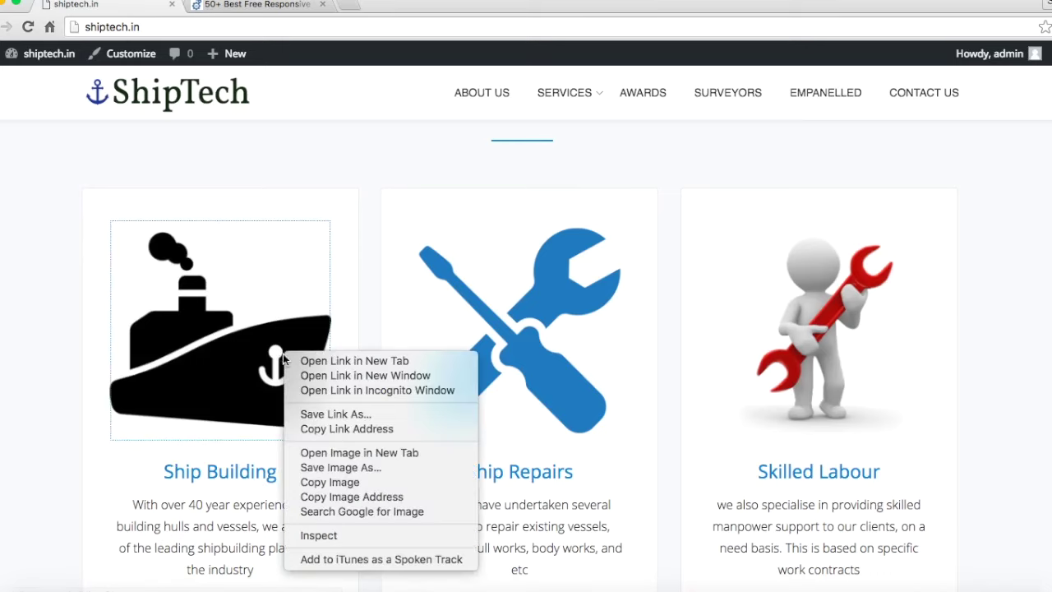
{"action": "left_click", "coordinate": [375, 468]}
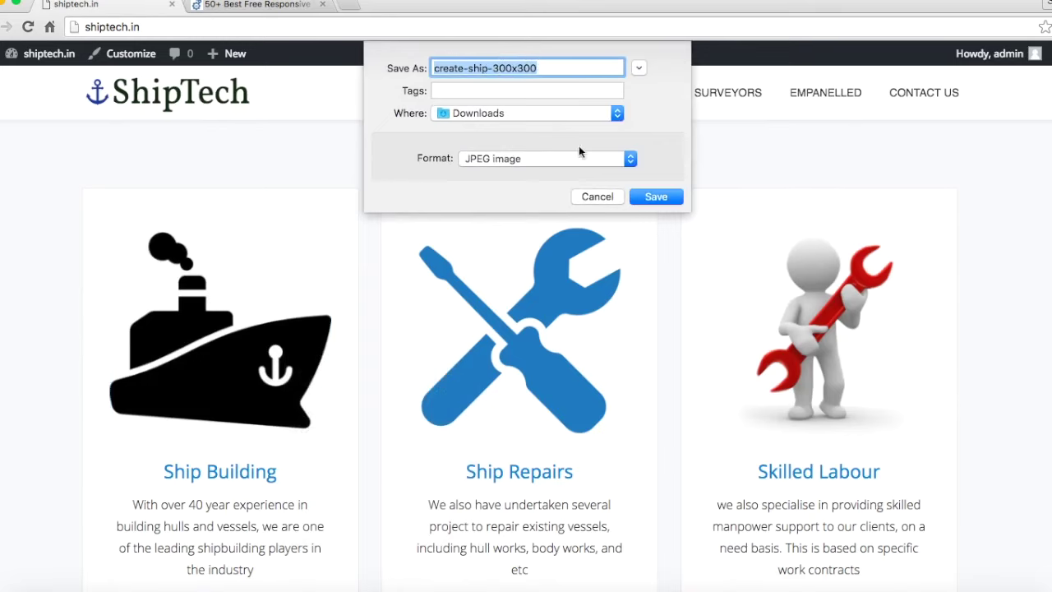
{"action": "left_click", "coordinate": [613, 195]}
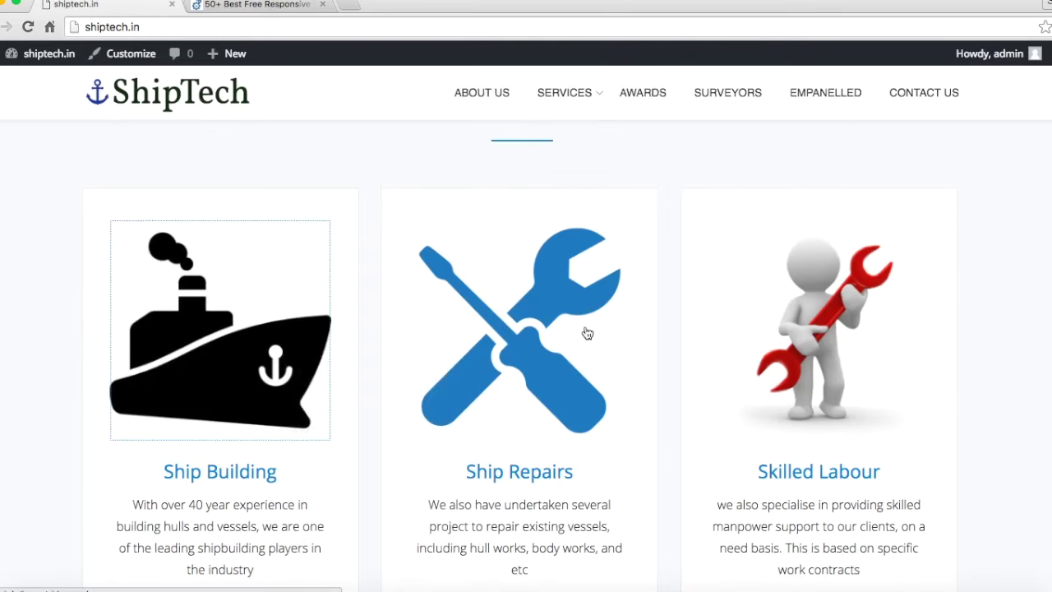
Step: Look through the live homepage's header, Our Services cards, About Us, Our Team and Customers Testimonial sections
{"action": "scroll", "coordinate": [587, 332], "scroll_direction": "down", "scroll_amount": 2}
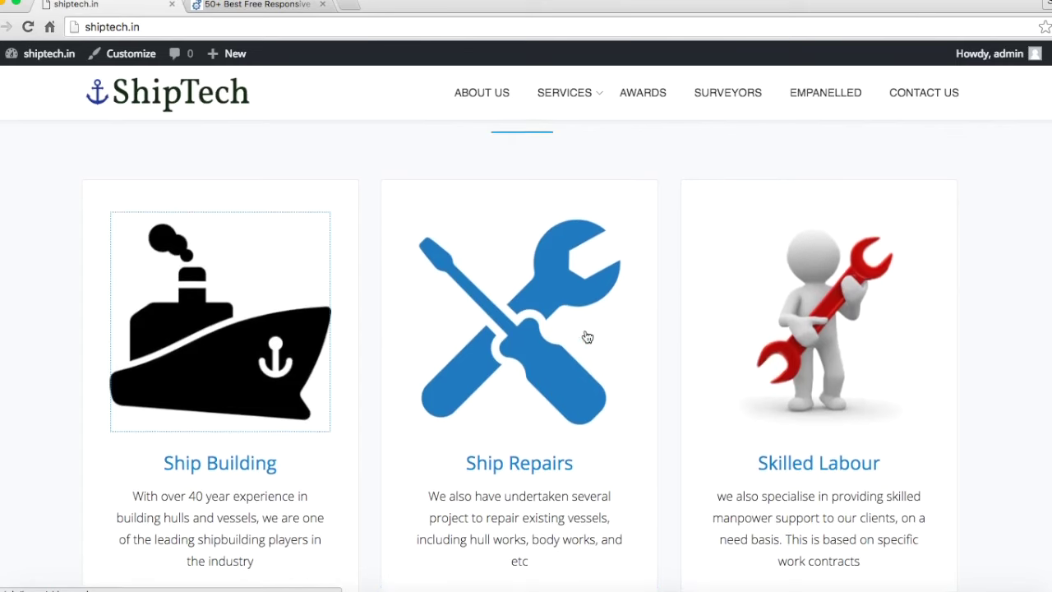
{"action": "scroll", "coordinate": [584, 335], "scroll_direction": "down", "scroll_amount": 5}
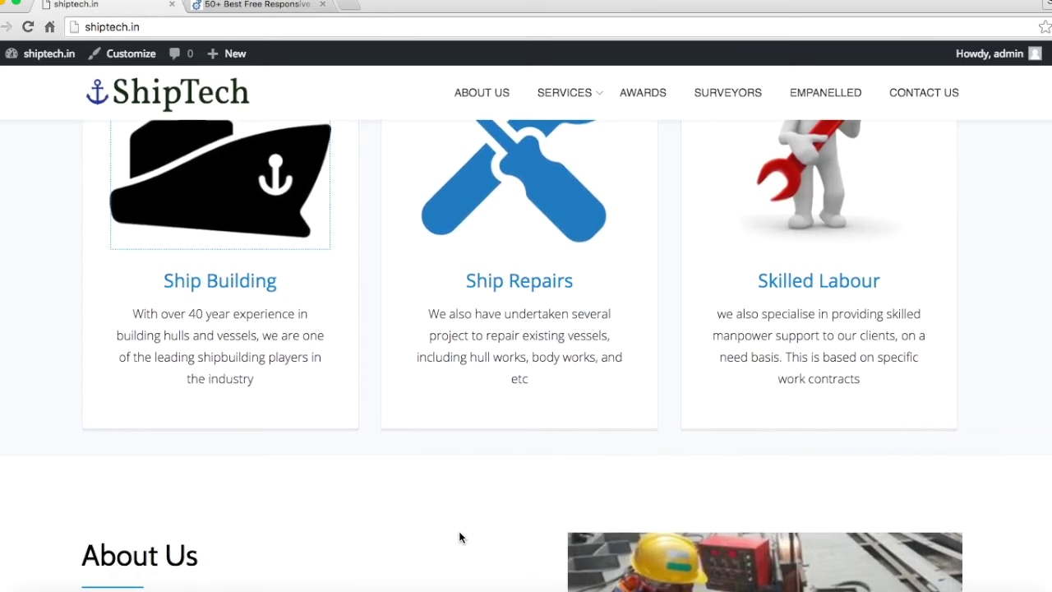
{"action": "scroll", "coordinate": [551, 245], "scroll_direction": "up", "scroll_amount": 1}
{"action": "scroll", "coordinate": [552, 246], "scroll_direction": "down", "scroll_amount": 8}
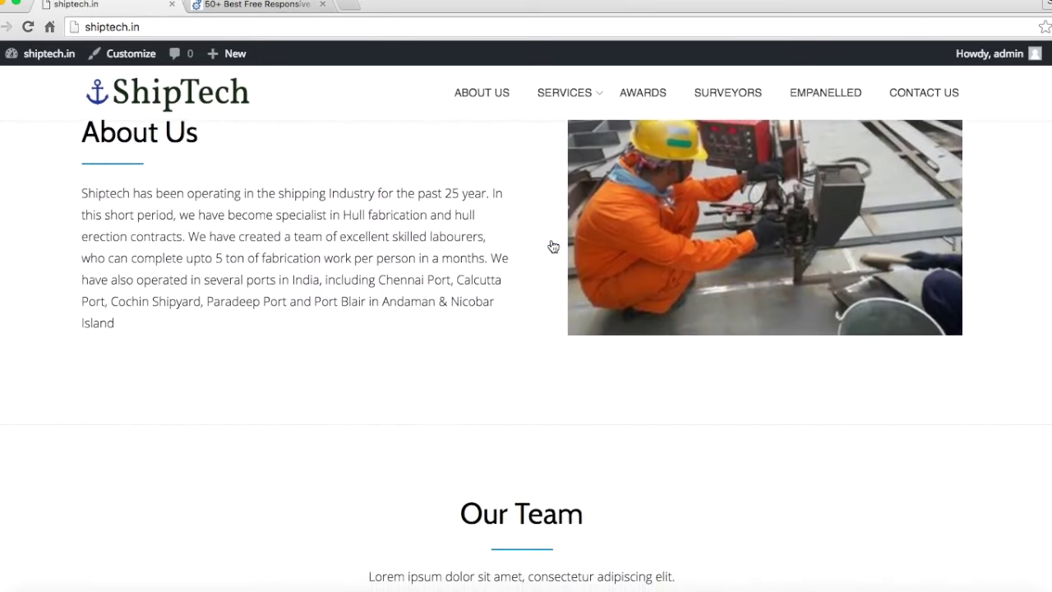
{"action": "scroll", "coordinate": [553, 247], "scroll_direction": "down", "scroll_amount": 8}
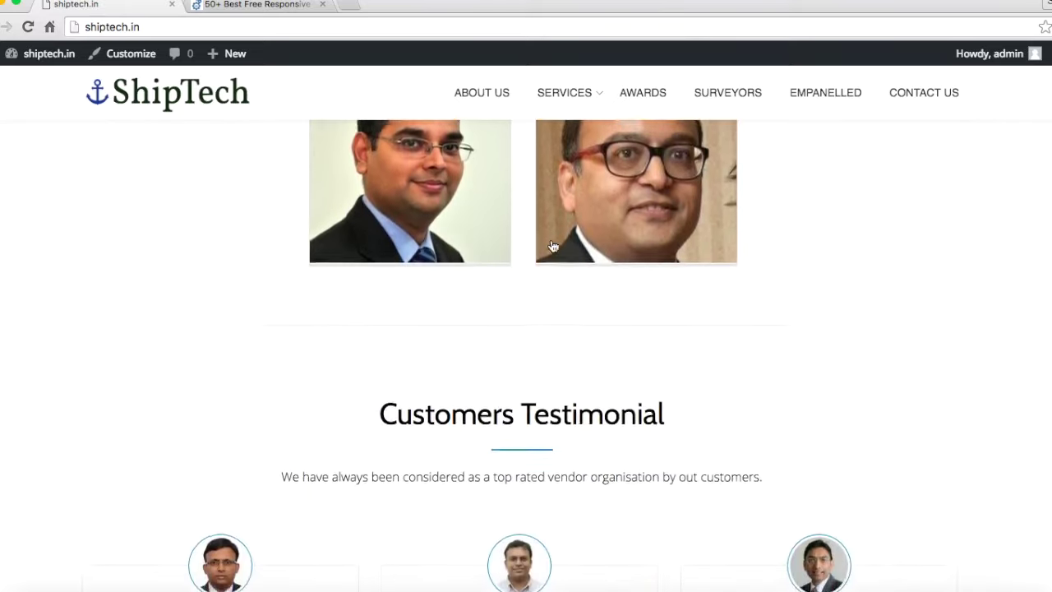
{"action": "scroll", "coordinate": [553, 246], "scroll_direction": "down", "scroll_amount": 5}
{"action": "scroll", "coordinate": [553, 246], "scroll_direction": "up", "scroll_amount": 15}
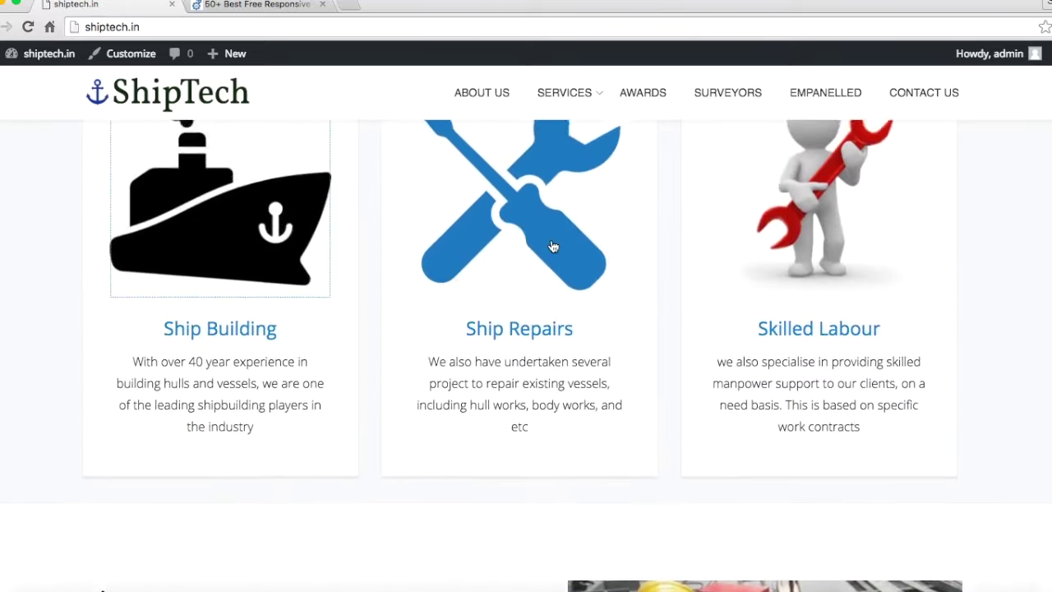
{"action": "scroll", "coordinate": [553, 246], "scroll_direction": "up", "scroll_amount": 2}
{"action": "scroll", "coordinate": [553, 246], "scroll_direction": "down", "scroll_amount": 3}
{"action": "scroll", "coordinate": [553, 246], "scroll_direction": "up", "scroll_amount": 8}
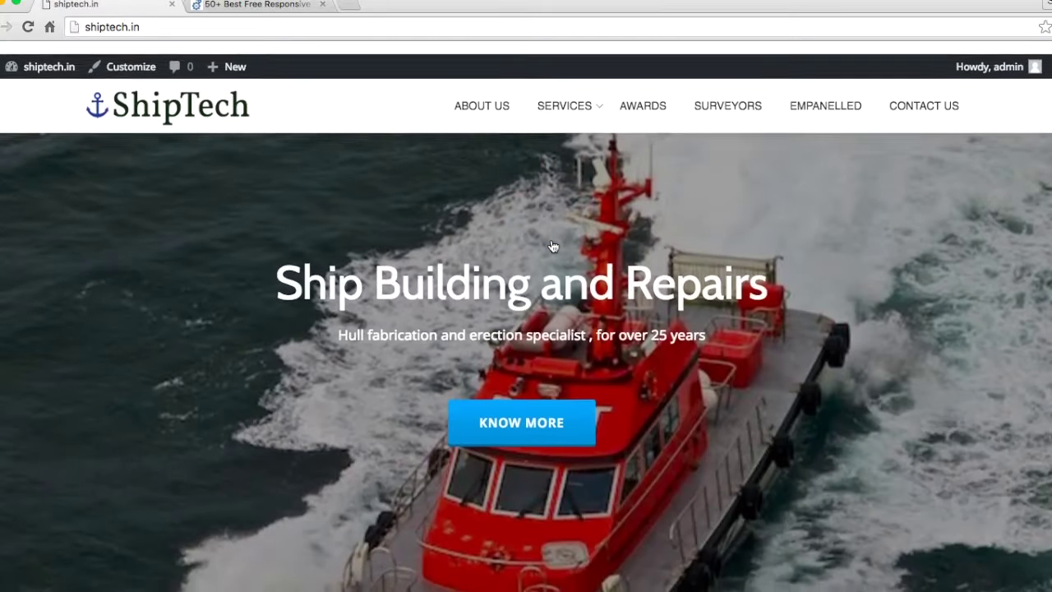
{"action": "scroll", "coordinate": [553, 246], "scroll_direction": "down", "scroll_amount": 5}
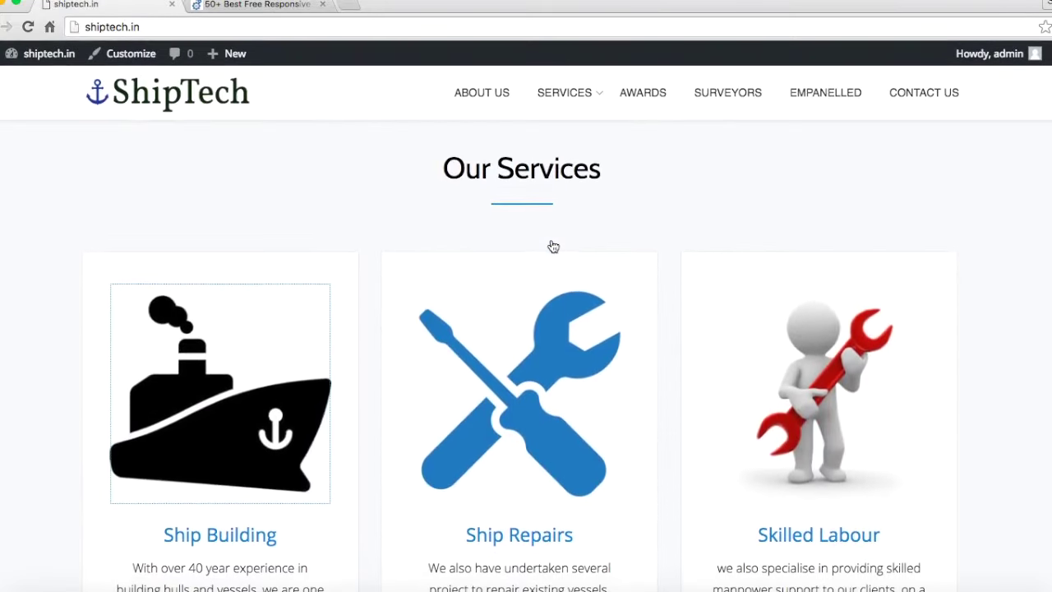
{"action": "scroll", "coordinate": [292, 342], "scroll_direction": "up", "scroll_amount": 6}
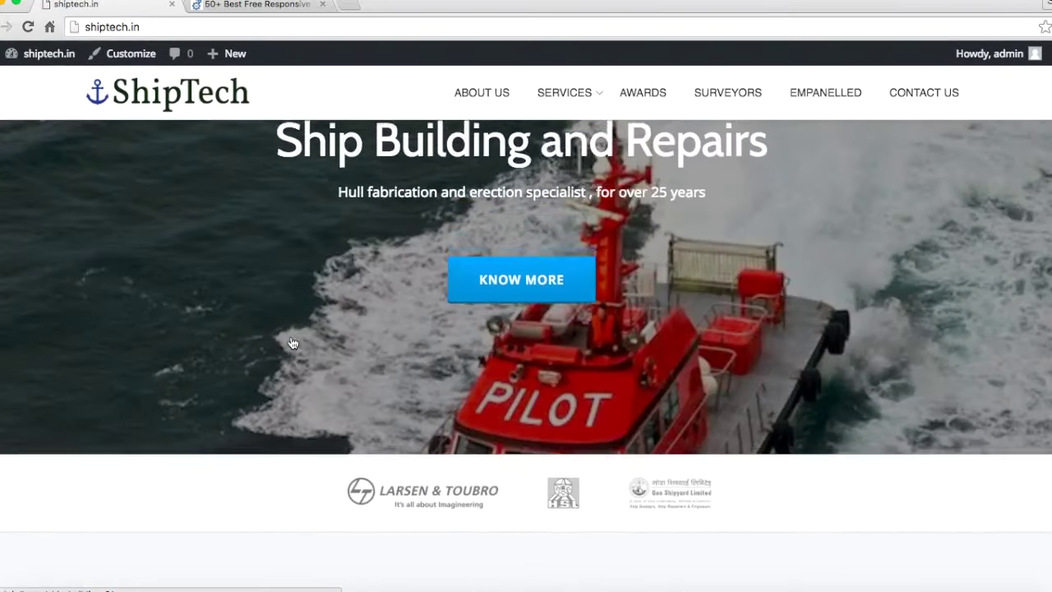
Step: Search Google for "ships icon" in a new browser tab
{"action": "left_click", "coordinate": [348, 5]}
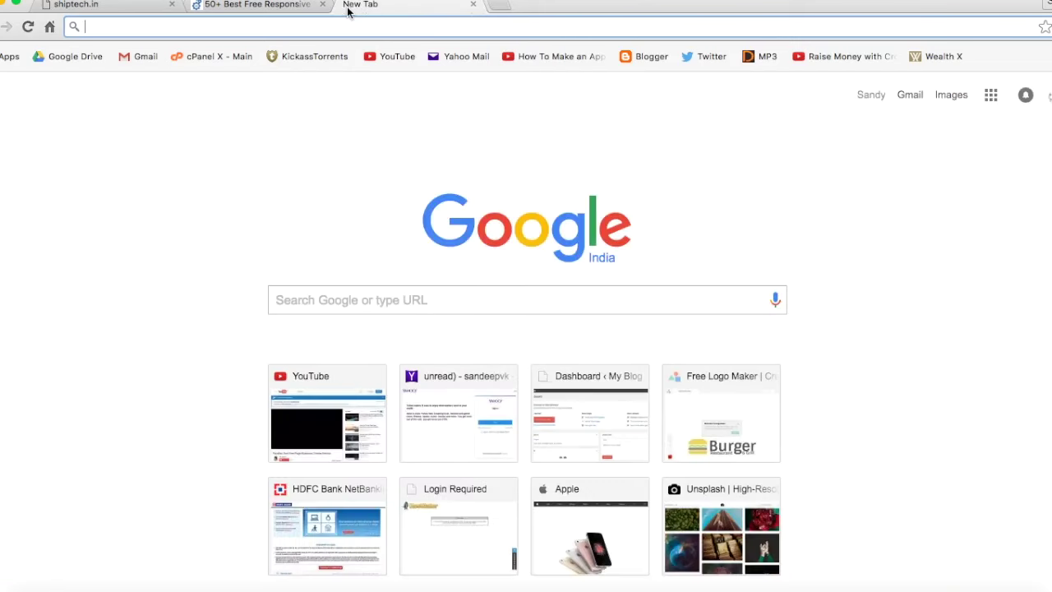
{"action": "type", "text": "ships ico"}
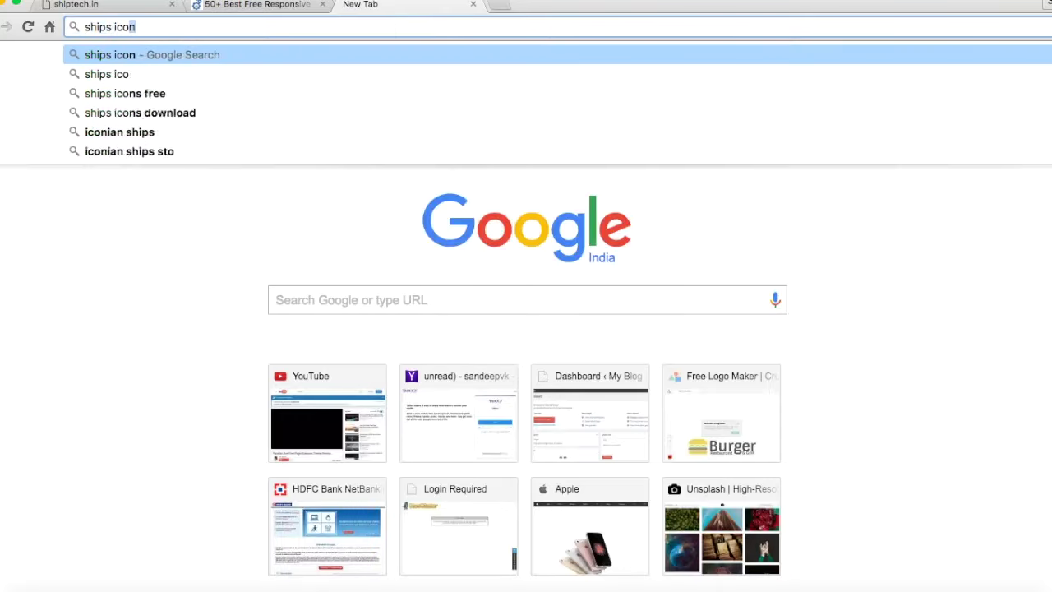
{"action": "key", "text": "Return"}
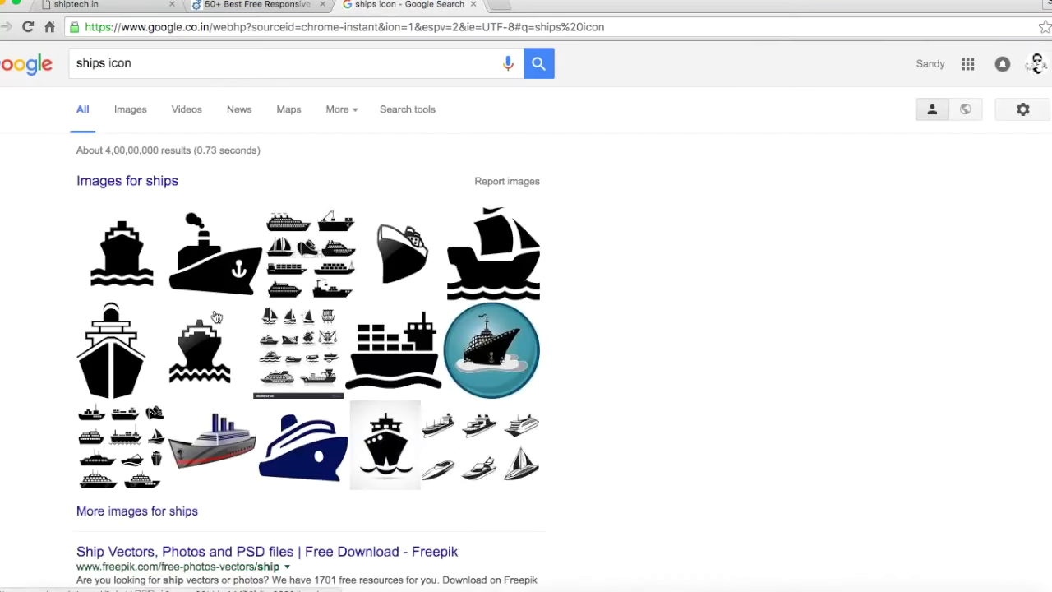
Step: Browse the image results for "ships icon" for a ship picture suited to the website
{"action": "scroll", "coordinate": [319, 414], "scroll_direction": "down", "scroll_amount": 5}
{"action": "scroll", "coordinate": [319, 413], "scroll_direction": "up", "scroll_amount": 5}
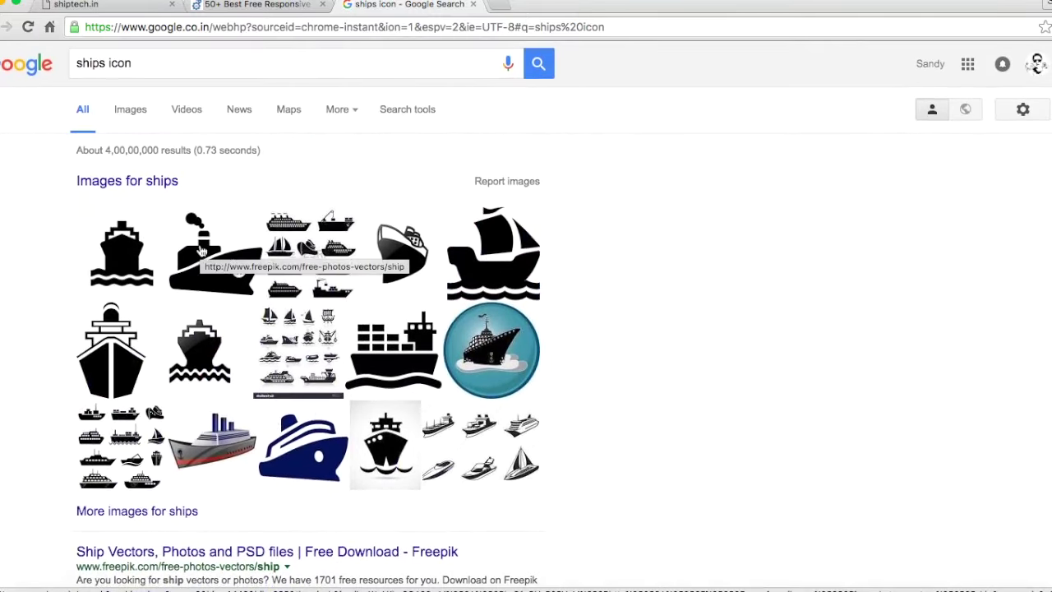
{"action": "left_click", "coordinate": [132, 110]}
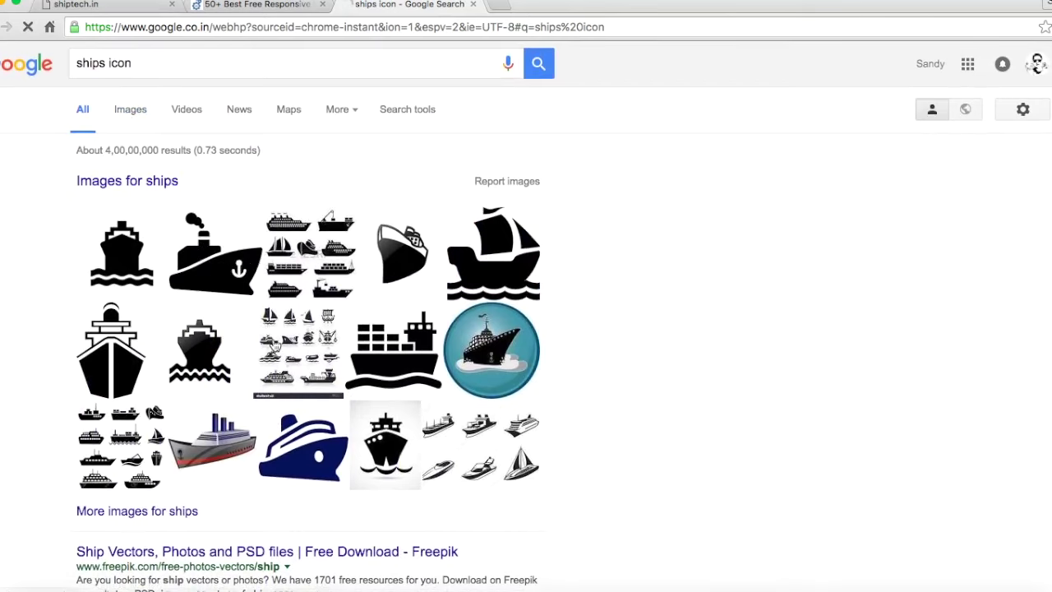
{"action": "scroll", "coordinate": [274, 345], "scroll_direction": "down", "scroll_amount": 5}
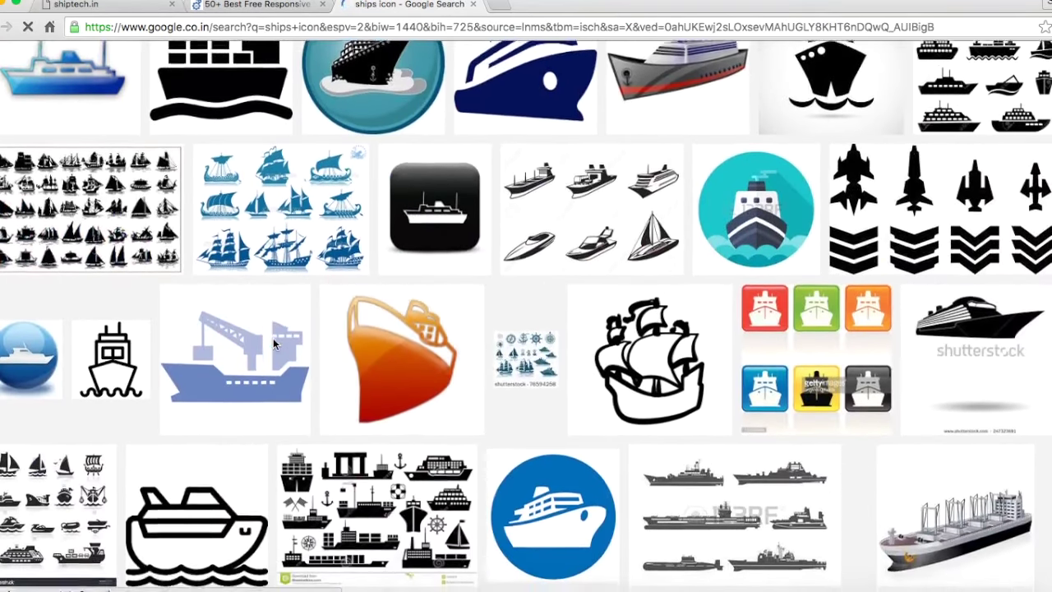
{"action": "scroll", "coordinate": [273, 338], "scroll_direction": "up", "scroll_amount": 5}
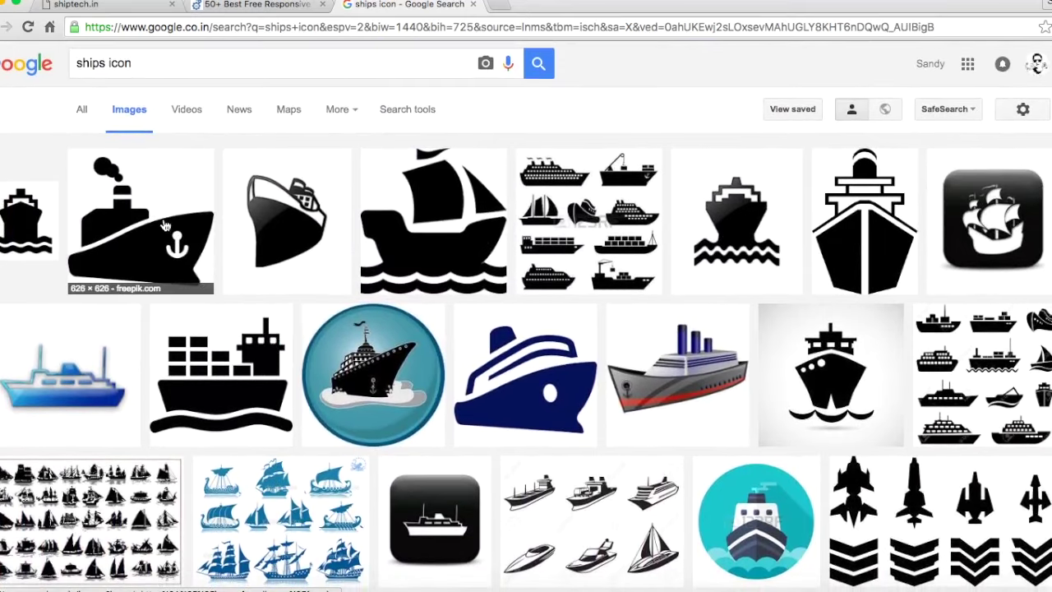
{"action": "right_click", "coordinate": [163, 220]}
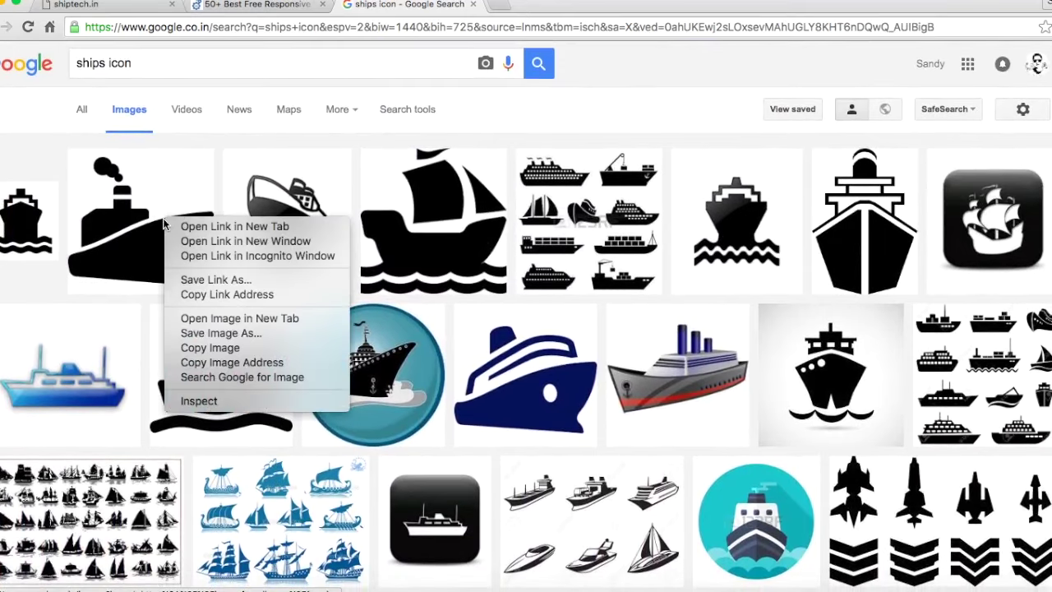
{"action": "left_click", "coordinate": [257, 333]}
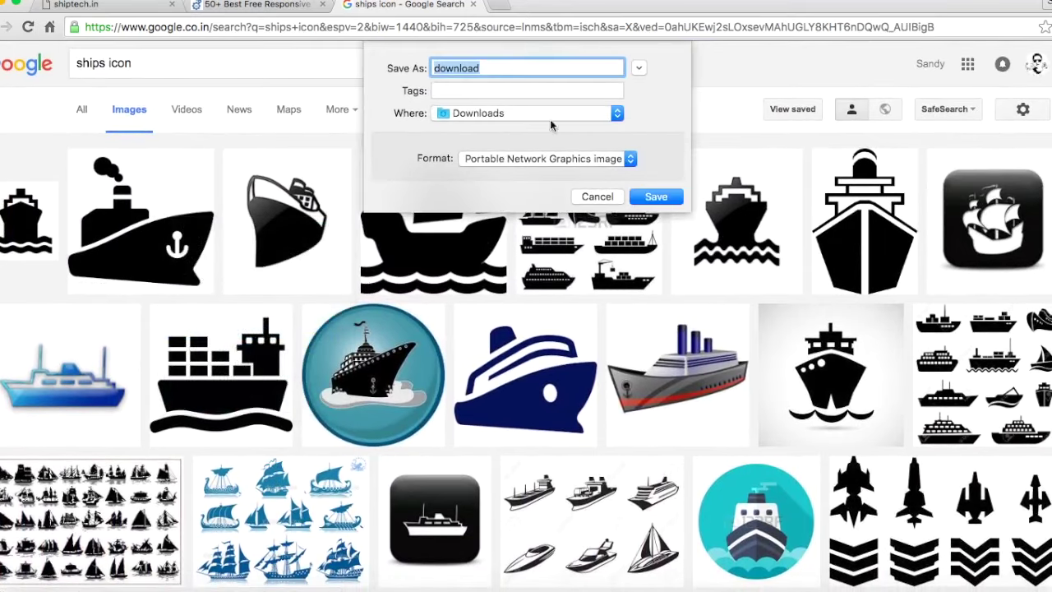
{"action": "left_click", "coordinate": [598, 160]}
{"action": "left_click", "coordinate": [599, 161]}
{"action": "left_click", "coordinate": [600, 200]}
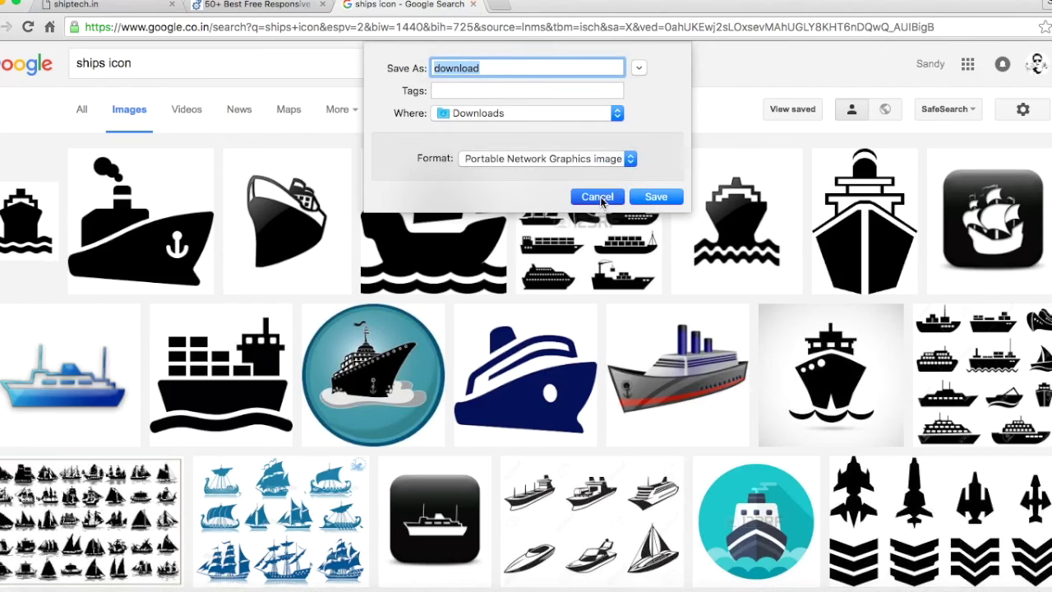
Step: Close the image search and review the ShipTech homepage's services, About Us, team, testimonial and contact sections
{"action": "left_click", "coordinate": [474, 5]}
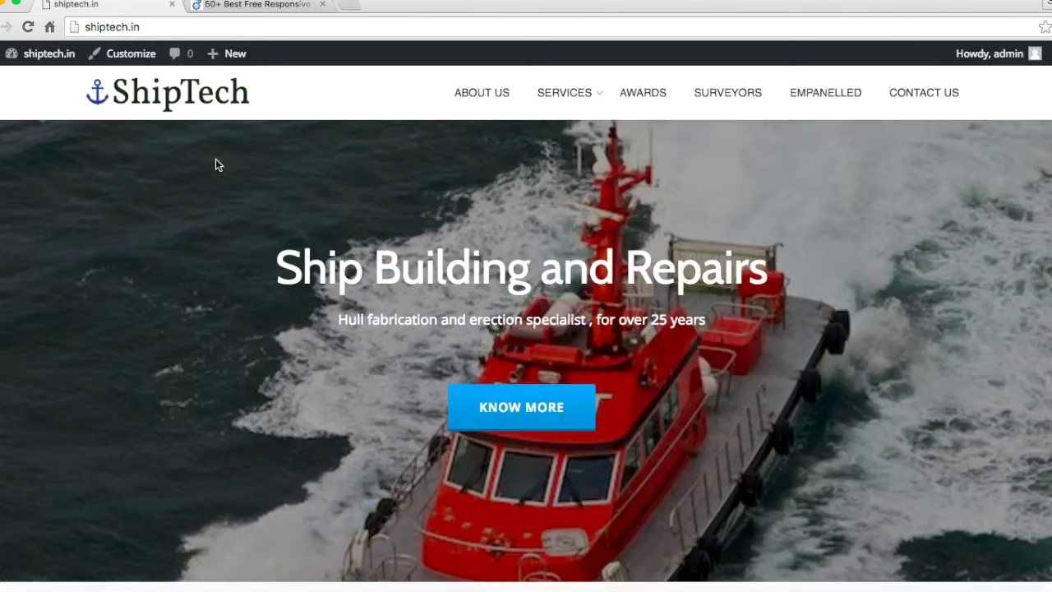
{"action": "scroll", "coordinate": [452, 382], "scroll_direction": "down", "scroll_amount": 10}
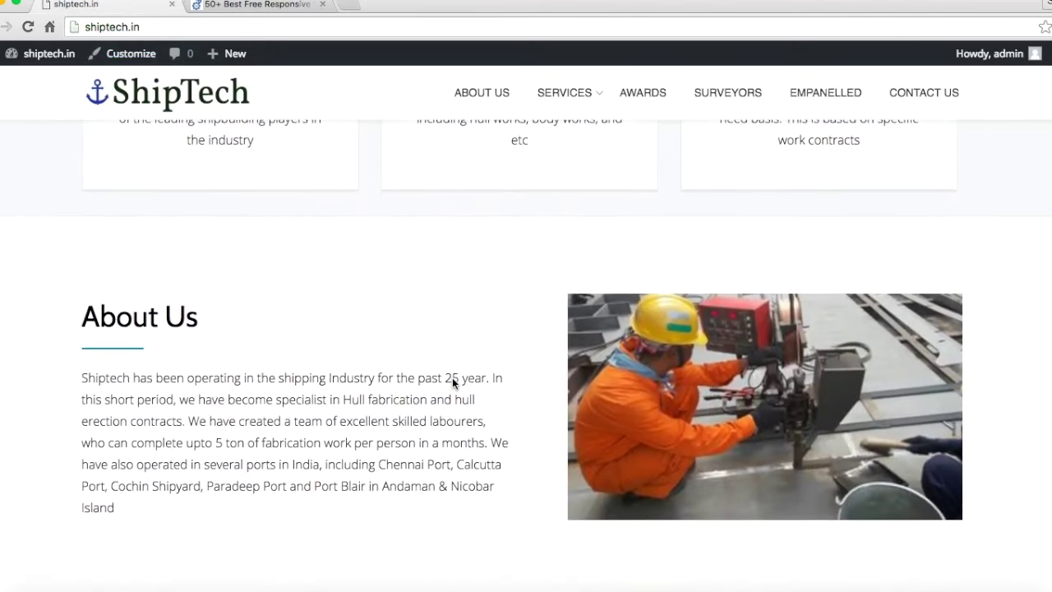
{"action": "scroll", "coordinate": [452, 381], "scroll_direction": "down", "scroll_amount": 3}
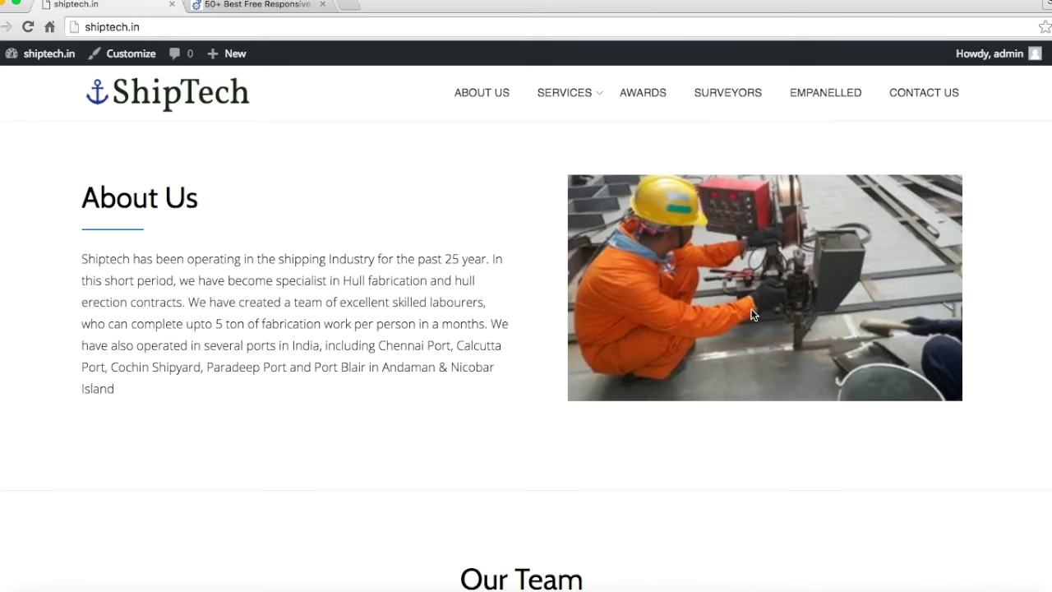
{"action": "scroll", "coordinate": [751, 311], "scroll_direction": "down", "scroll_amount": 1}
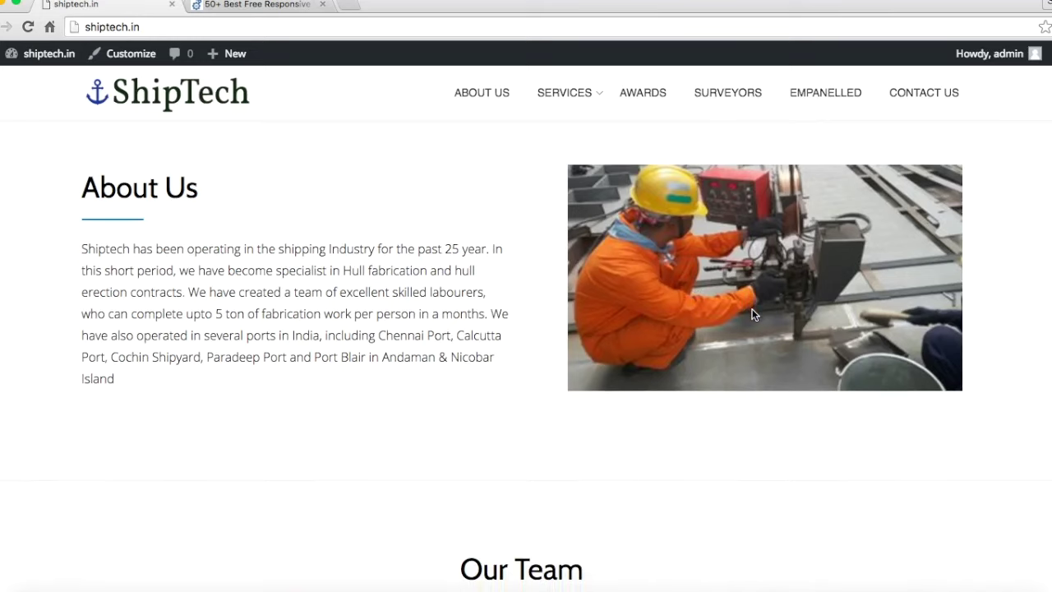
{"action": "scroll", "coordinate": [751, 313], "scroll_direction": "down", "scroll_amount": 4}
{"action": "scroll", "coordinate": [752, 313], "scroll_direction": "up", "scroll_amount": 5}
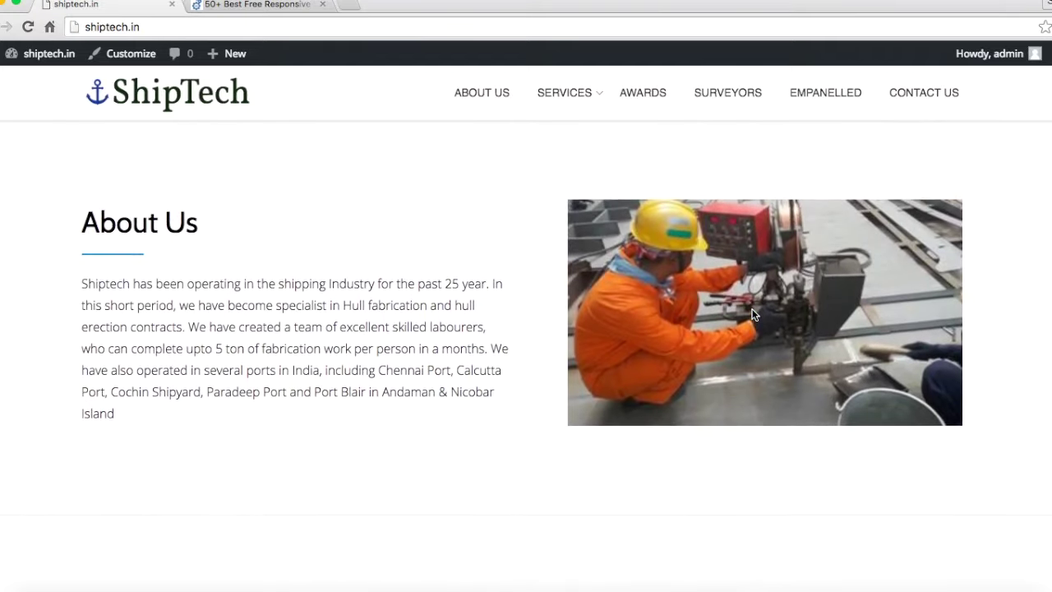
{"action": "scroll", "coordinate": [751, 313], "scroll_direction": "down", "scroll_amount": 10}
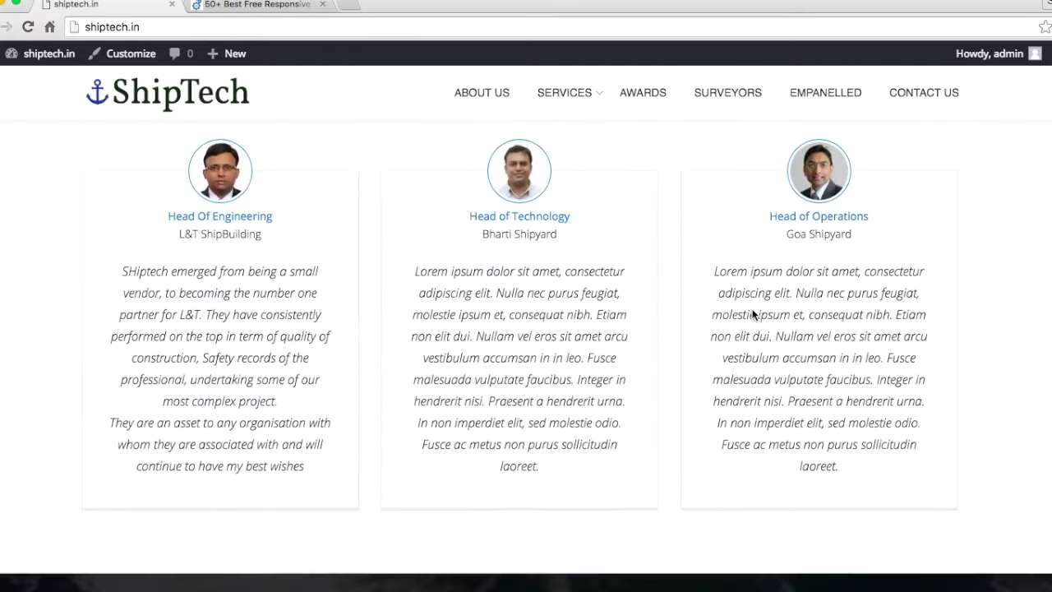
{"action": "scroll", "coordinate": [752, 313], "scroll_direction": "down", "scroll_amount": 20}
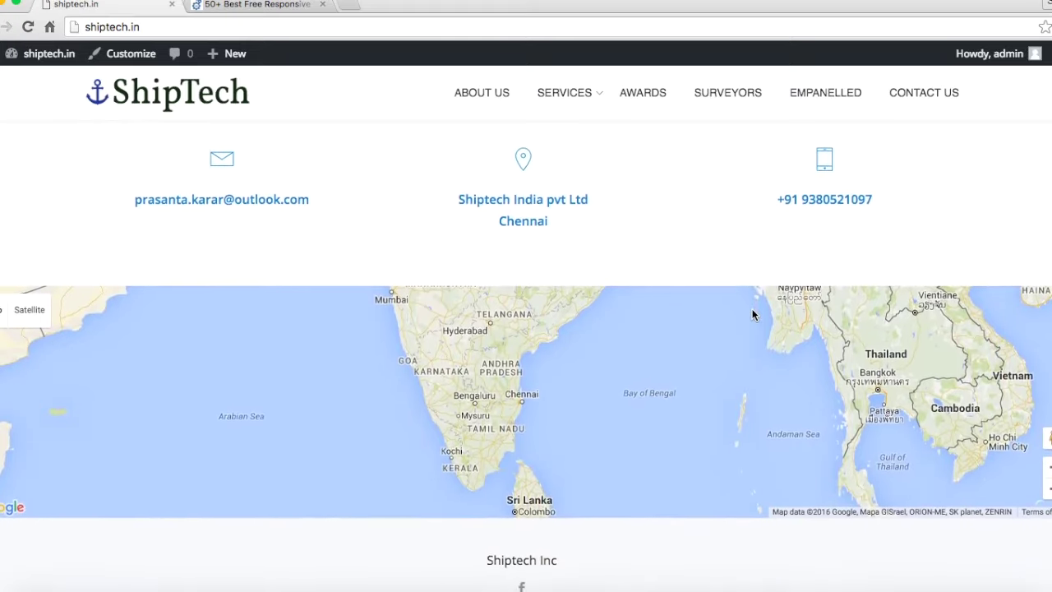
{"action": "scroll", "coordinate": [752, 313], "scroll_direction": "up", "scroll_amount": 20}
{"action": "scroll", "coordinate": [669, 200], "scroll_direction": "up", "scroll_amount": 7}
{"action": "scroll", "coordinate": [636, 131], "scroll_direction": "up", "scroll_amount": 12}
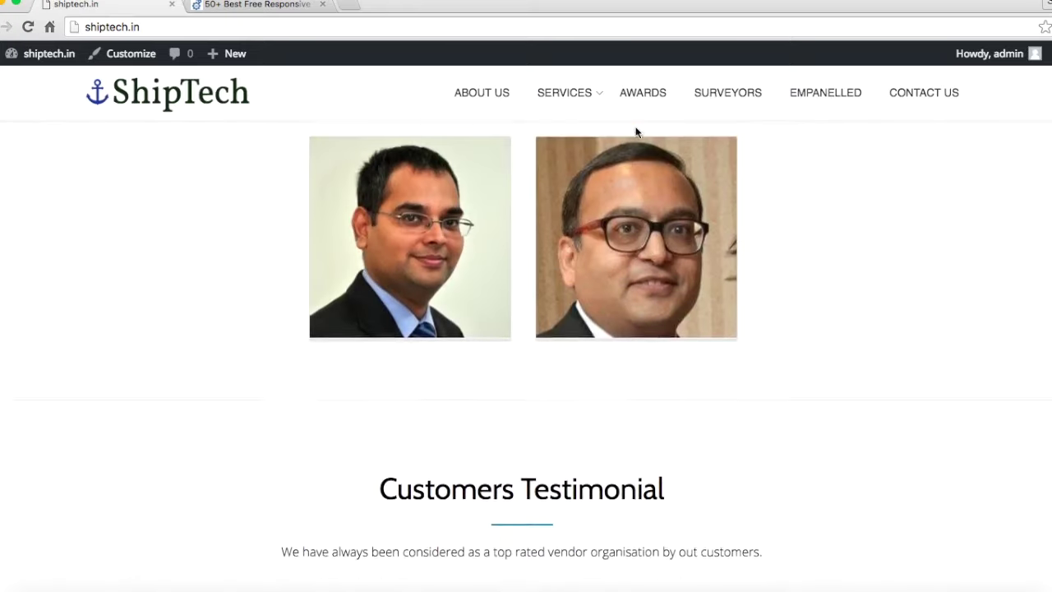
{"action": "scroll", "coordinate": [636, 132], "scroll_direction": "up", "scroll_amount": 10}
Step: Open the Ship Building service page and review its description and vessel pictures
{"action": "mouse_move", "coordinate": [587, 94]}
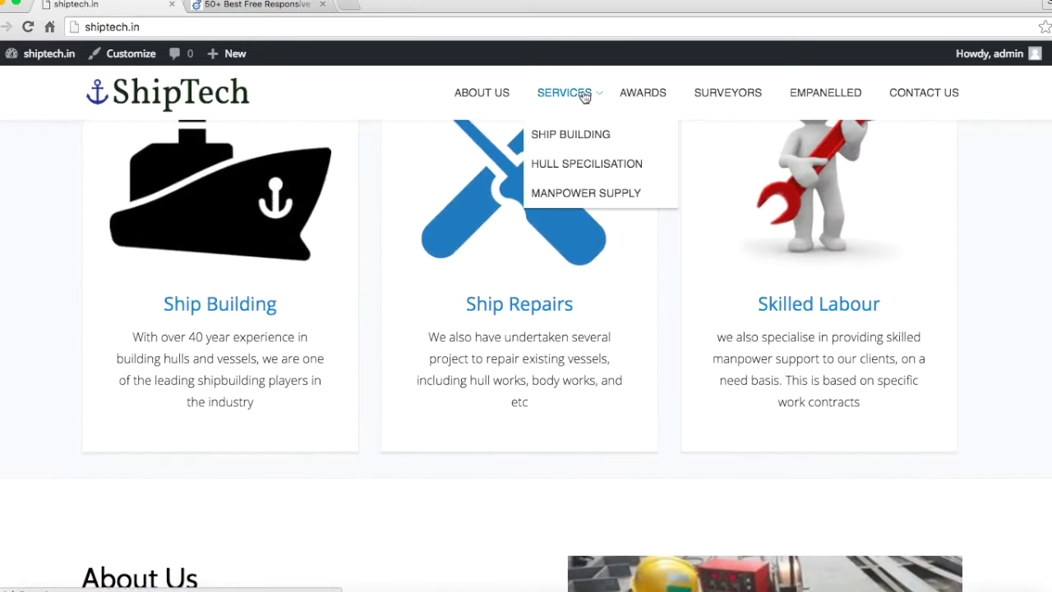
{"action": "left_click", "coordinate": [580, 136]}
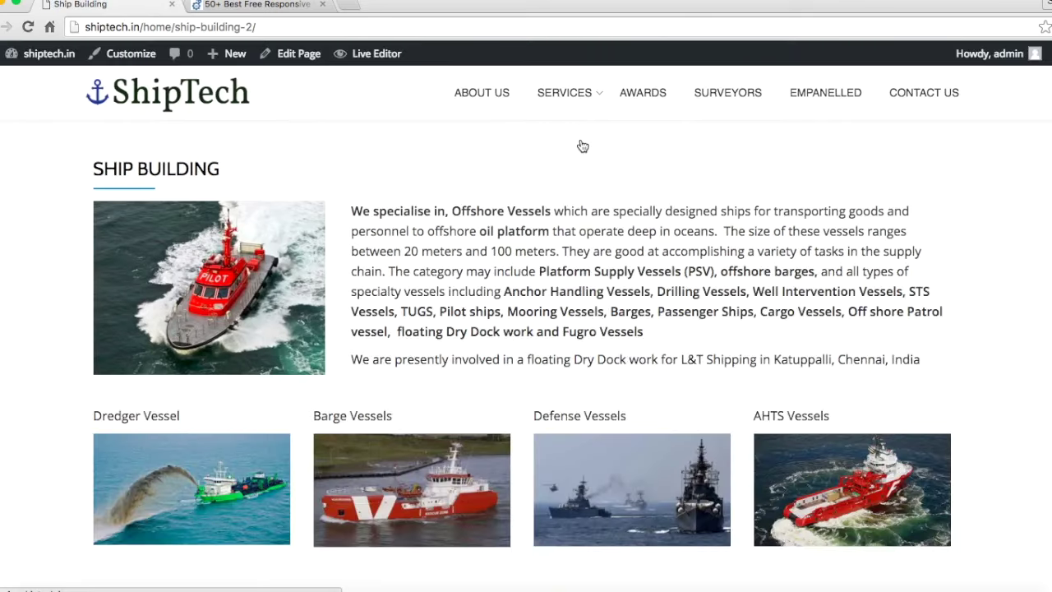
{"action": "scroll", "coordinate": [528, 351], "scroll_direction": "down", "scroll_amount": 5}
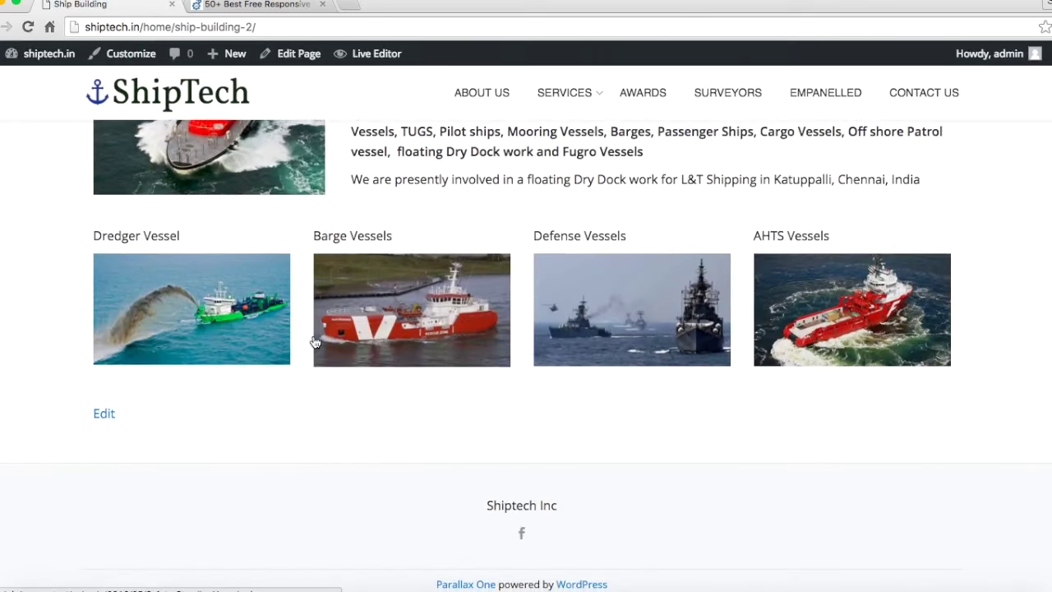
{"action": "scroll", "coordinate": [313, 342], "scroll_direction": "up", "scroll_amount": 3}
{"action": "scroll", "coordinate": [313, 340], "scroll_direction": "up", "scroll_amount": 1}
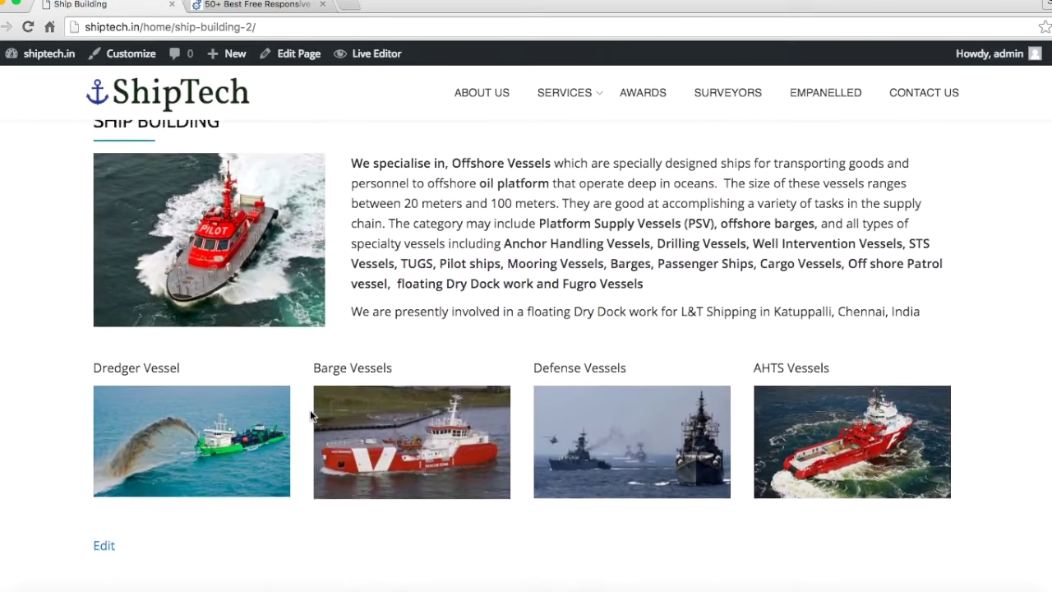
{"action": "scroll", "coordinate": [378, 329], "scroll_direction": "up", "scroll_amount": 1}
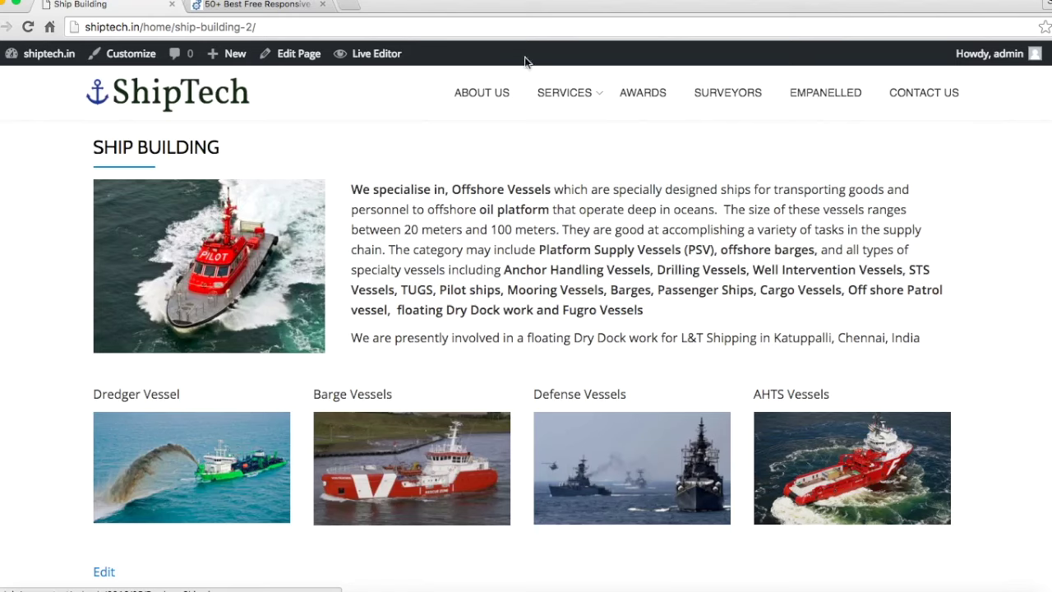
Step: Open the Hull Specilisation service page and review its hull outfit and hull repair content
{"action": "mouse_move", "coordinate": [582, 93]}
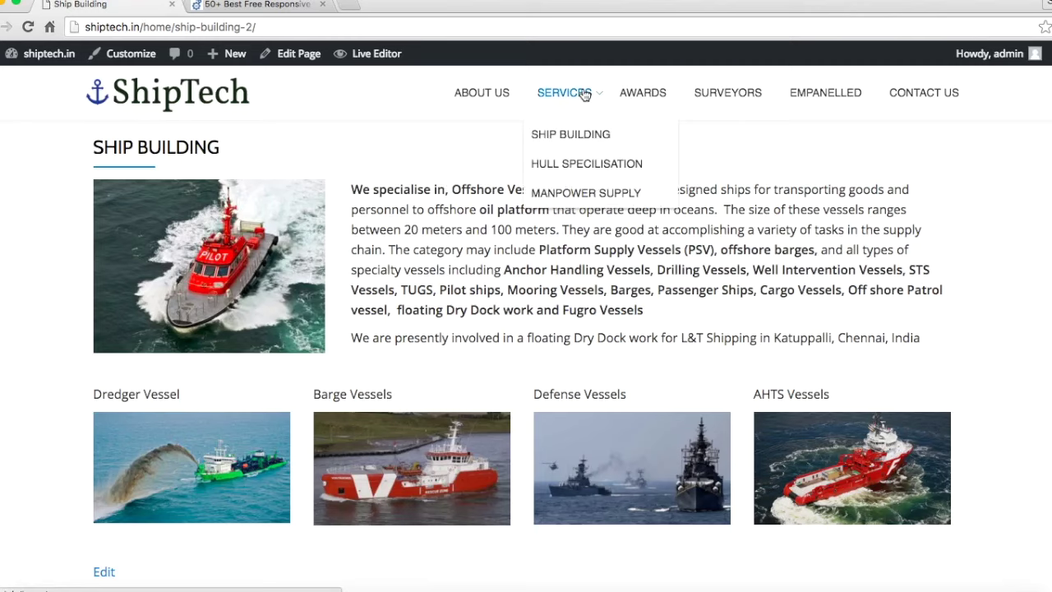
{"action": "left_click", "coordinate": [570, 164]}
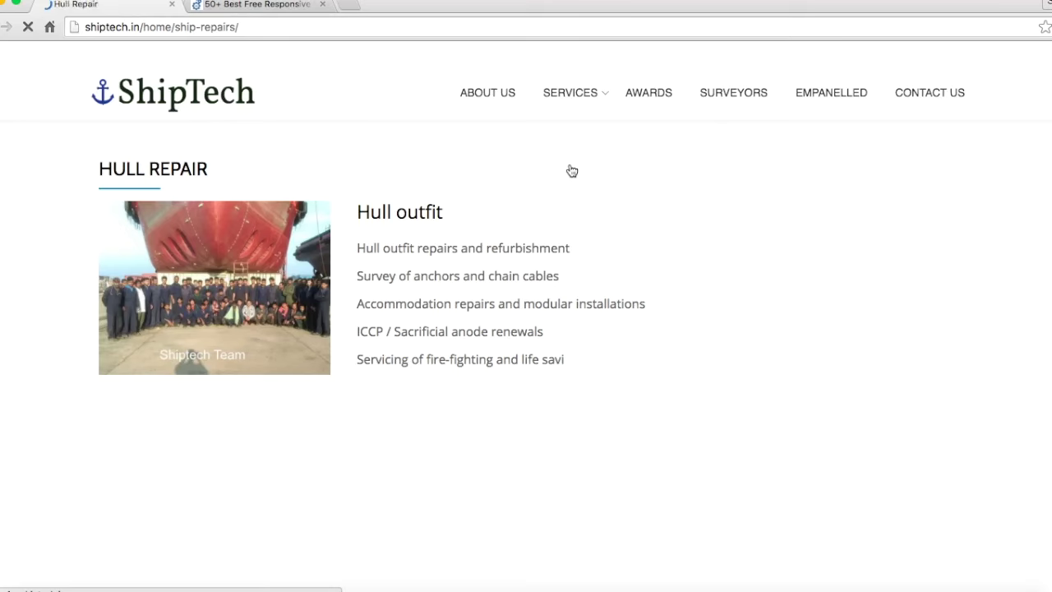
{"action": "scroll", "coordinate": [528, 424], "scroll_direction": "down", "scroll_amount": 1}
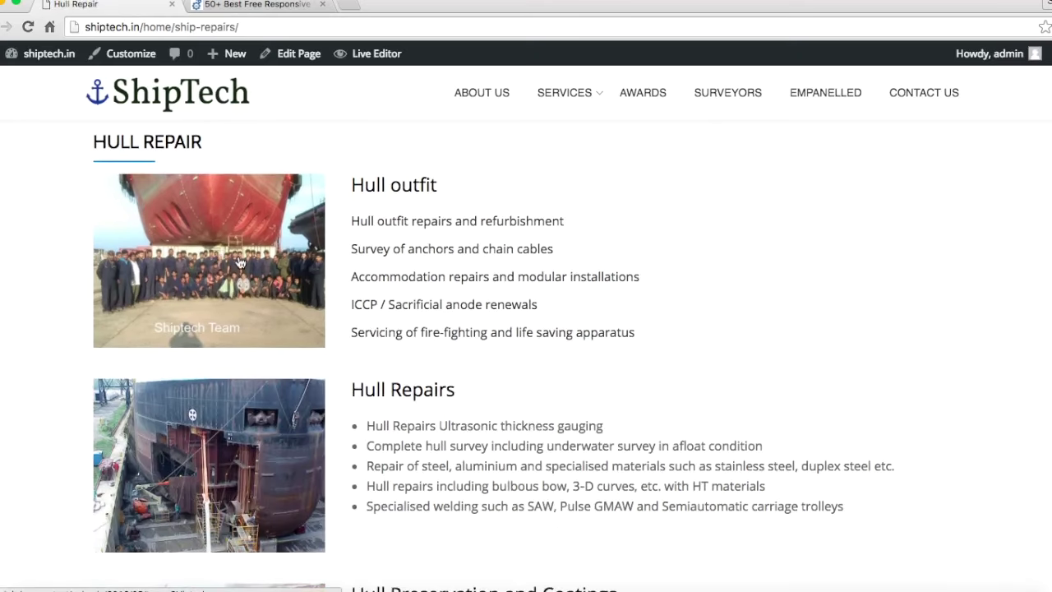
{"action": "scroll", "coordinate": [239, 261], "scroll_direction": "down", "scroll_amount": 5}
{"action": "scroll", "coordinate": [240, 261], "scroll_direction": "up", "scroll_amount": 5}
{"action": "scroll", "coordinate": [240, 261], "scroll_direction": "up", "scroll_amount": 1}
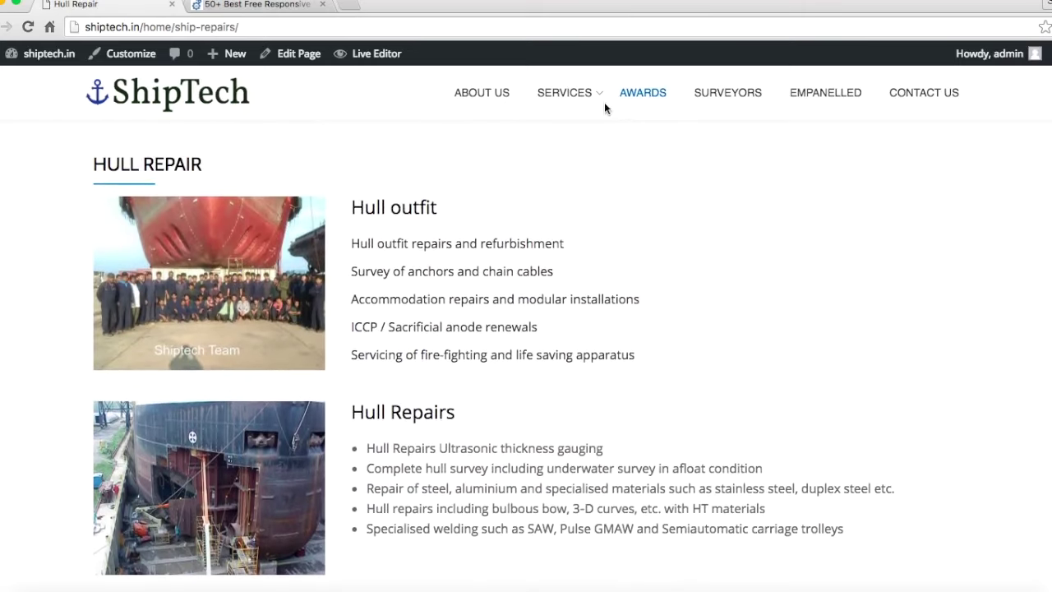
Step: Open the Hull Repair page in the WordPress theme customizer
{"action": "mouse_move", "coordinate": [579, 103]}
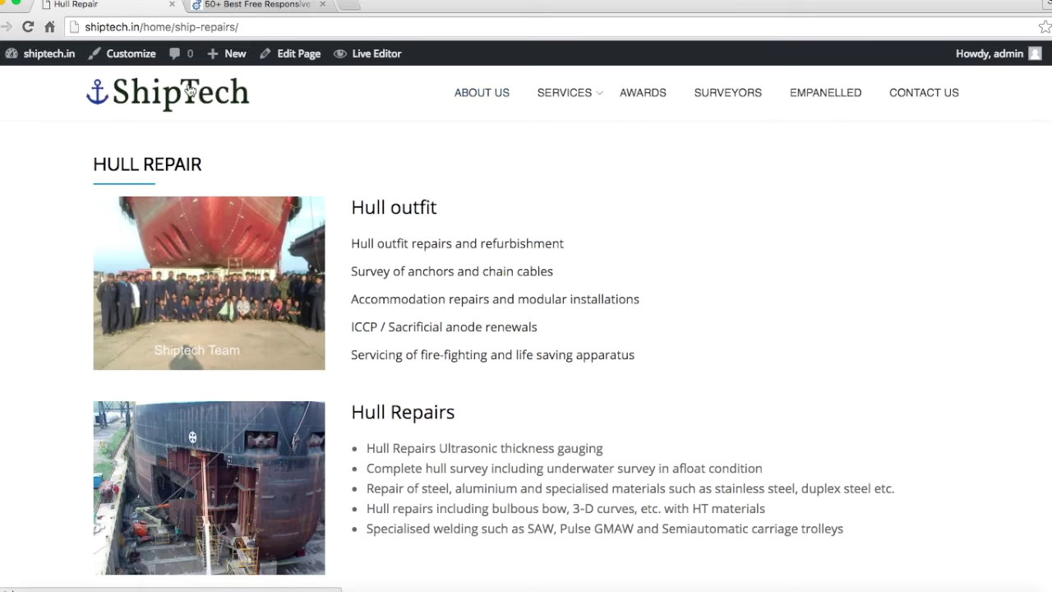
{"action": "left_click", "coordinate": [143, 59]}
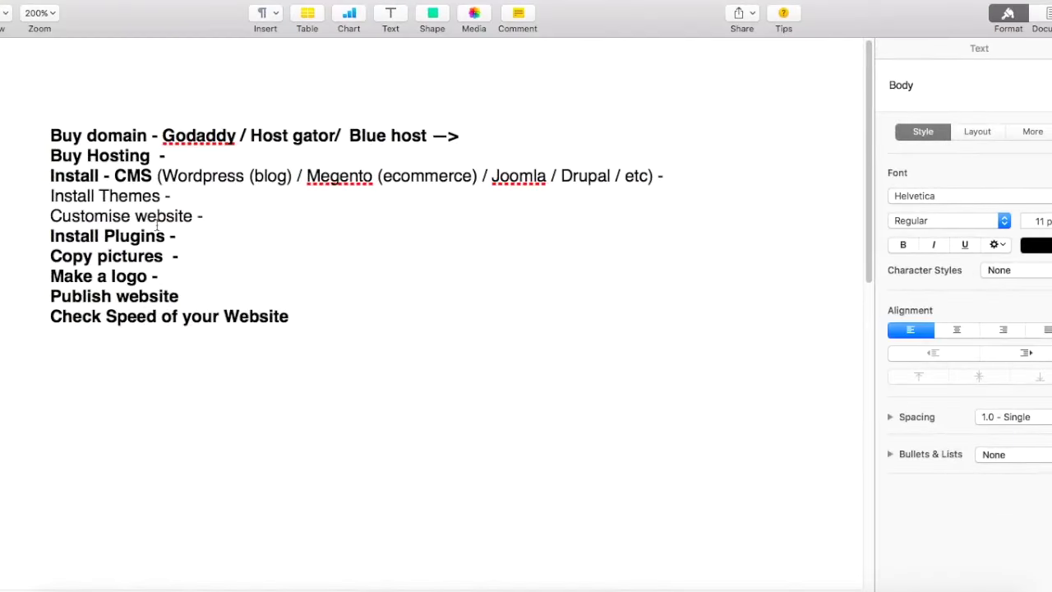
Step: In the Pages checklist, make the "Install Themes" and "Customise website" lines bold, then select the "Install Plugins" line
{"action": "left_click_drag", "start_coordinate": [205, 215], "coordinate": [43, 195]}
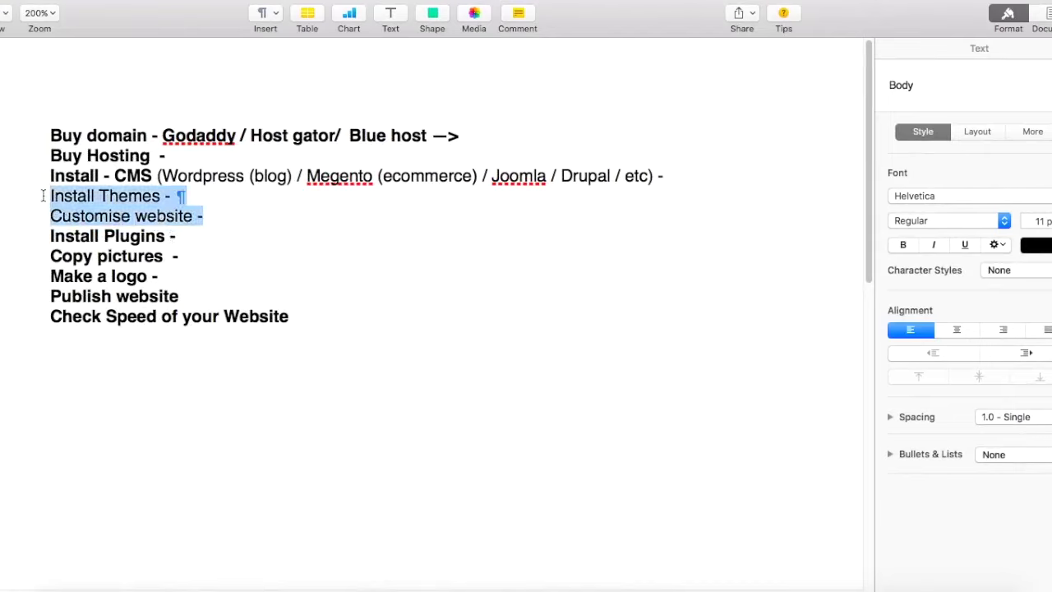
{"action": "key", "text": "super+b"}
{"action": "left_click", "coordinate": [231, 220]}
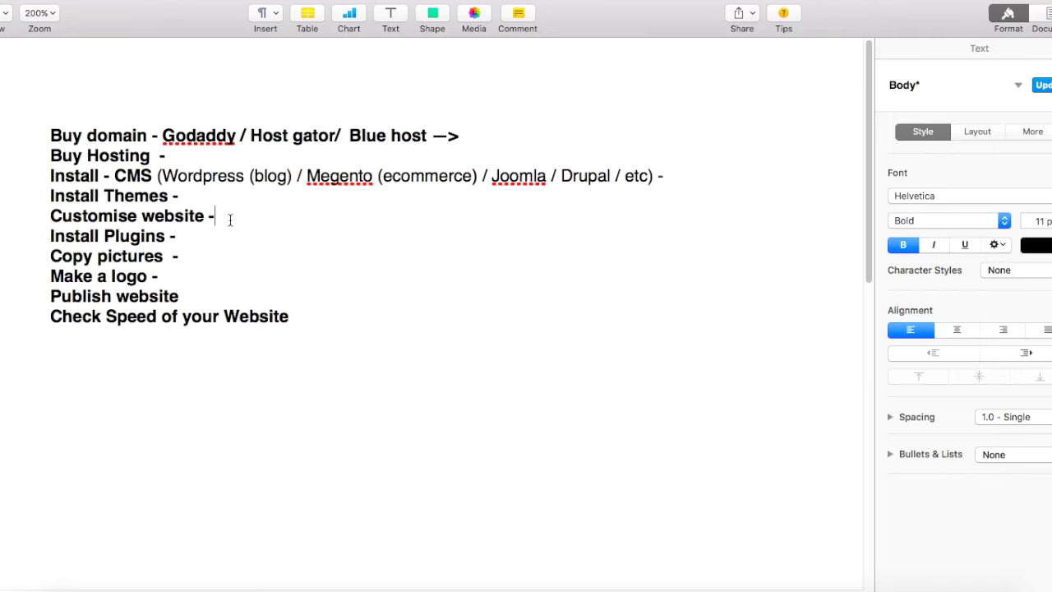
{"action": "left_click_drag", "start_coordinate": [49, 235], "coordinate": [189, 237]}
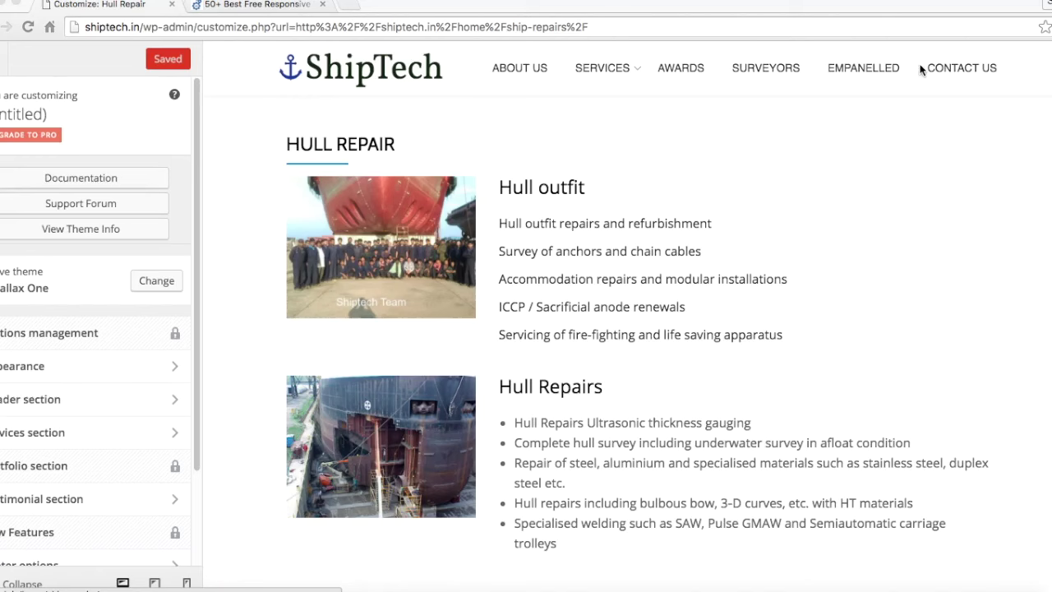
Step: Show the Contact Us page in the customizer preview and enter "dddd" as the name and "ddd" as the email in its form
{"action": "left_click", "coordinate": [962, 72]}
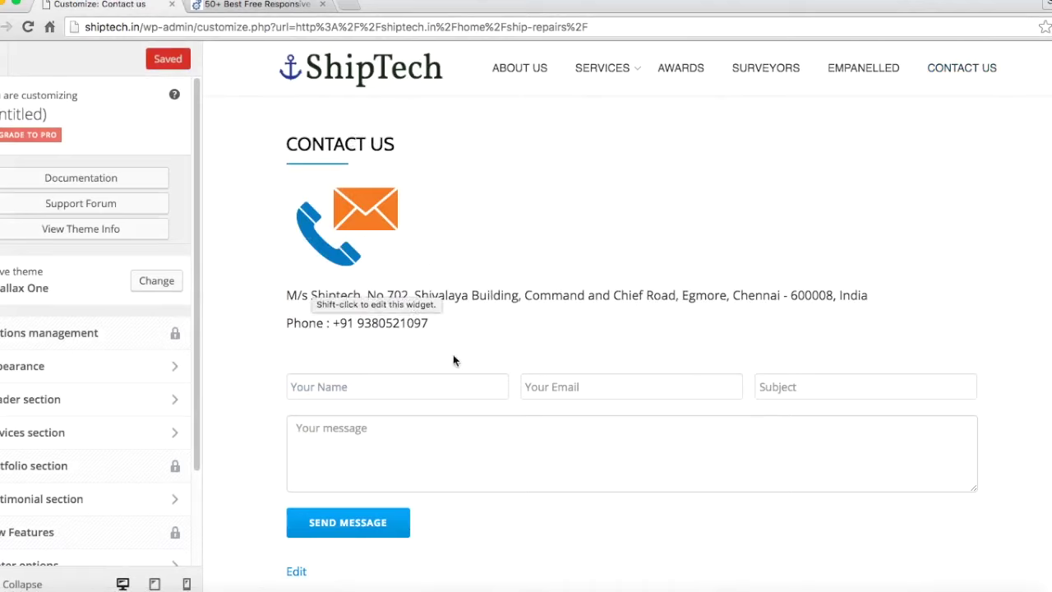
{"action": "left_click", "coordinate": [367, 392]}
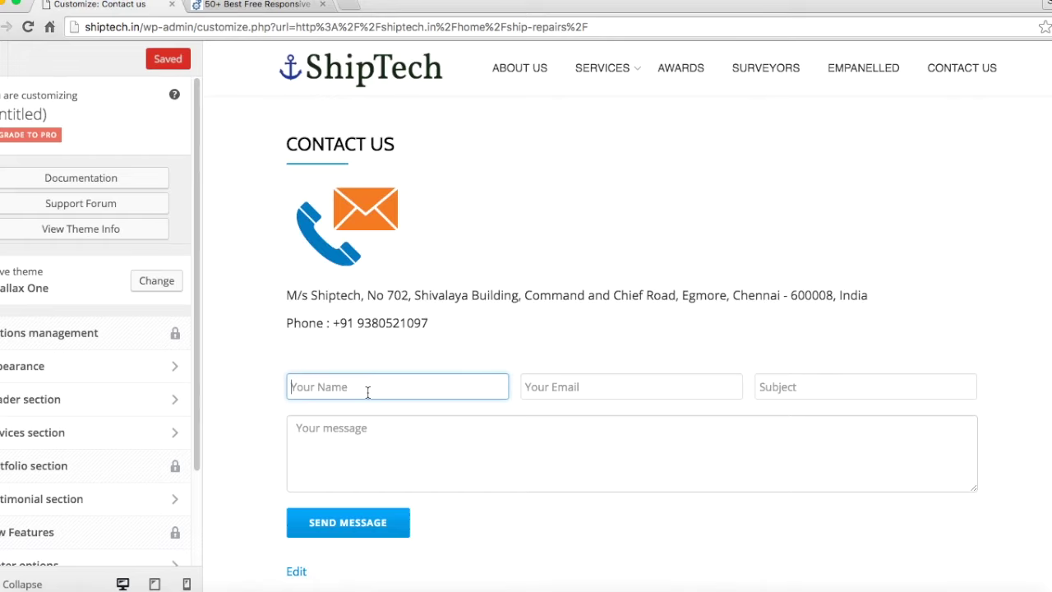
{"action": "type", "text": "dddd"}
{"action": "left_click", "coordinate": [564, 377]}
{"action": "type", "text": "ddd"}
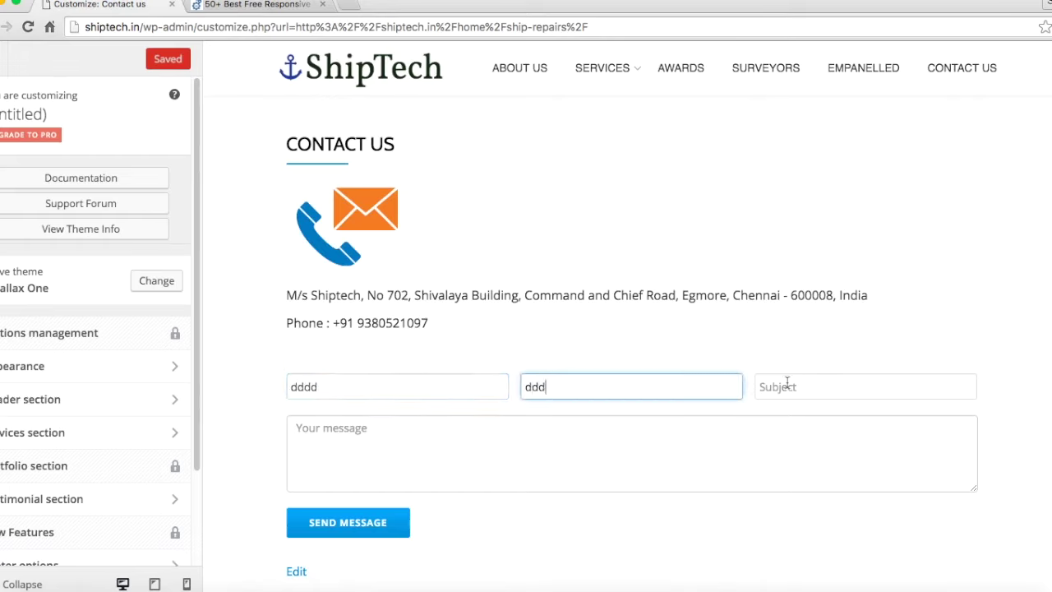
{"action": "key", "text": "Tab"}
{"action": "scroll", "coordinate": [507, 457], "scroll_direction": "down", "scroll_amount": 4}
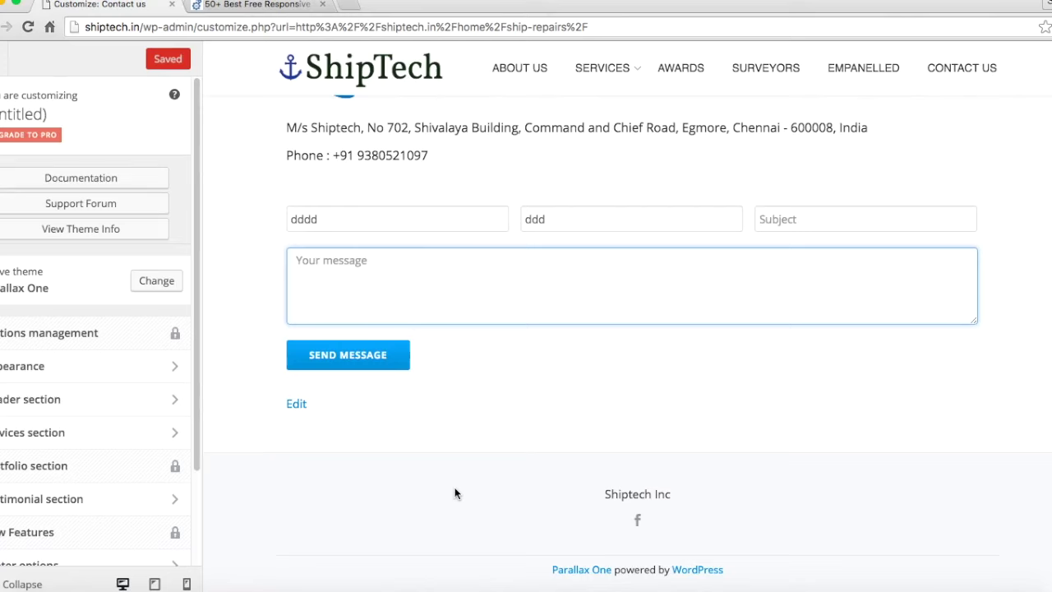
{"action": "scroll", "coordinate": [455, 522], "scroll_direction": "up", "scroll_amount": 3}
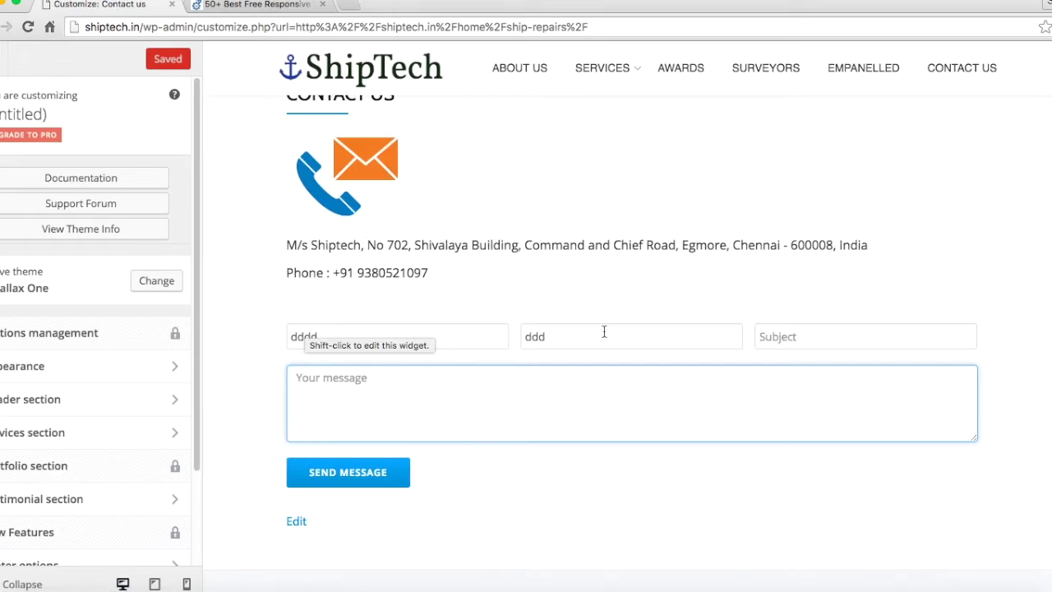
{"action": "left_click", "coordinate": [768, 518]}
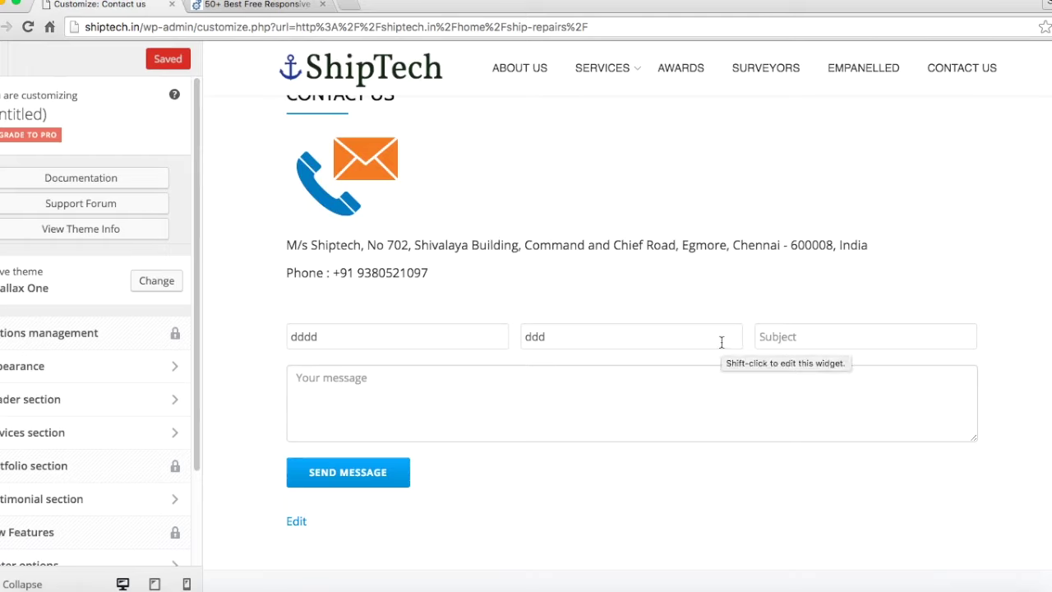
Step: Close the theme customizer and go to the shiptech.in WordPress dashboard
{"action": "scroll", "coordinate": [531, 310], "scroll_direction": "up", "scroll_amount": 1}
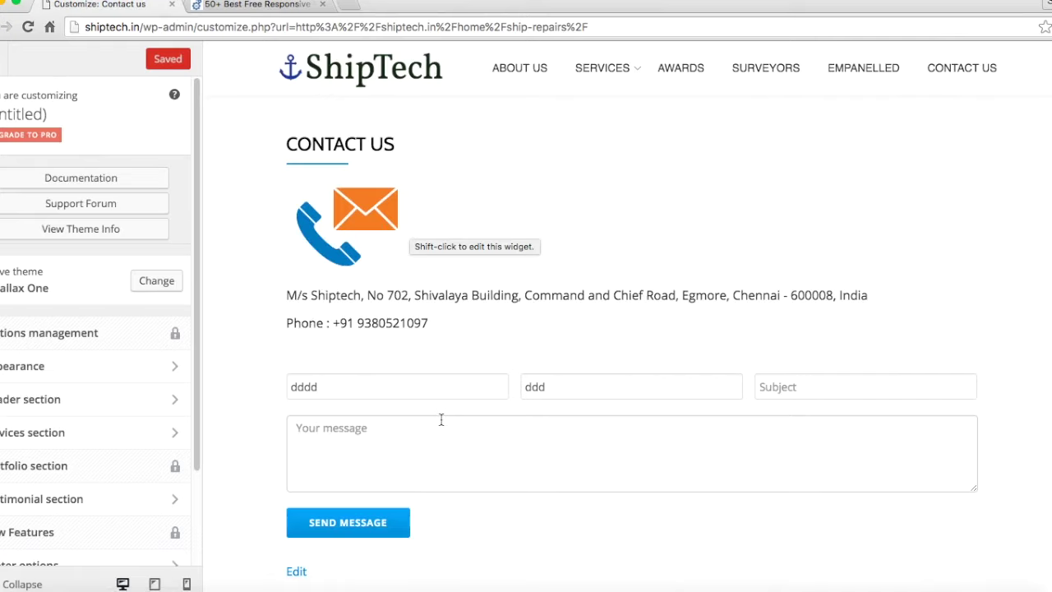
{"action": "left_click", "coordinate": [1, 70]}
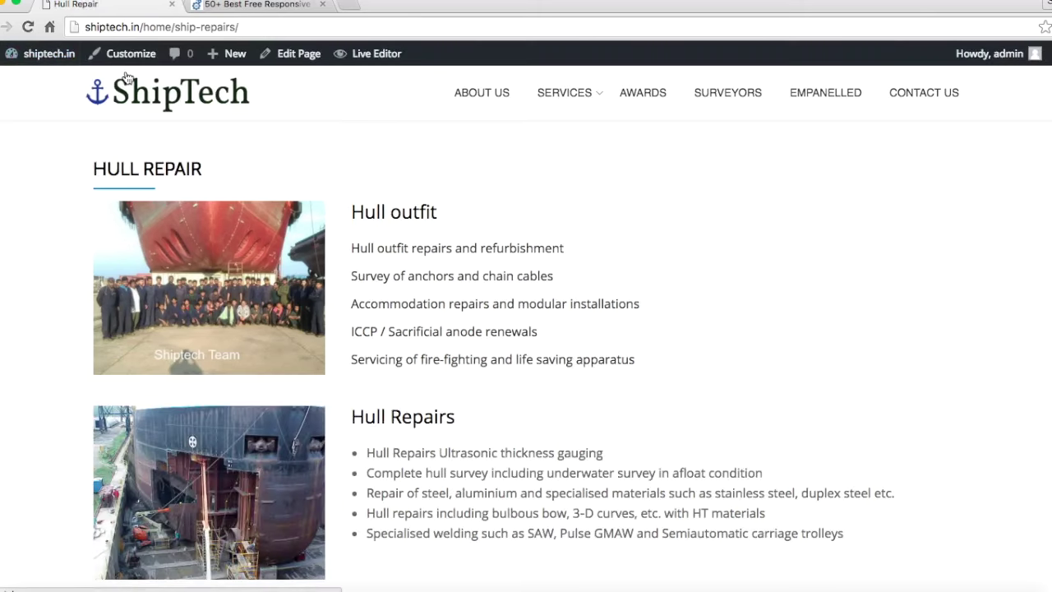
{"action": "left_click", "coordinate": [28, 52]}
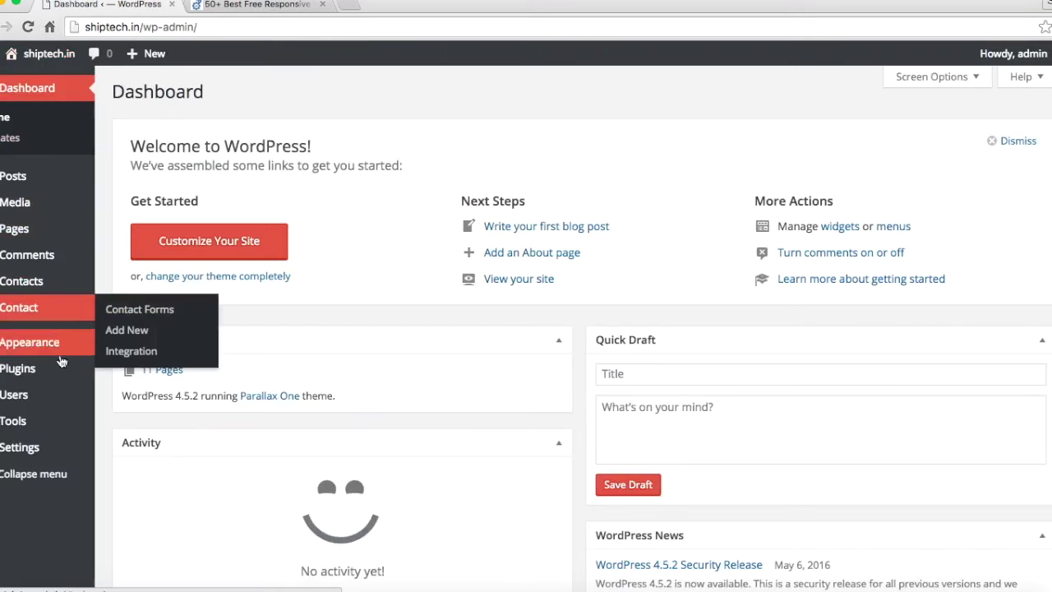
Step: Open the installed plugins list and review the plugins with their descriptions
{"action": "mouse_move", "coordinate": [50, 388]}
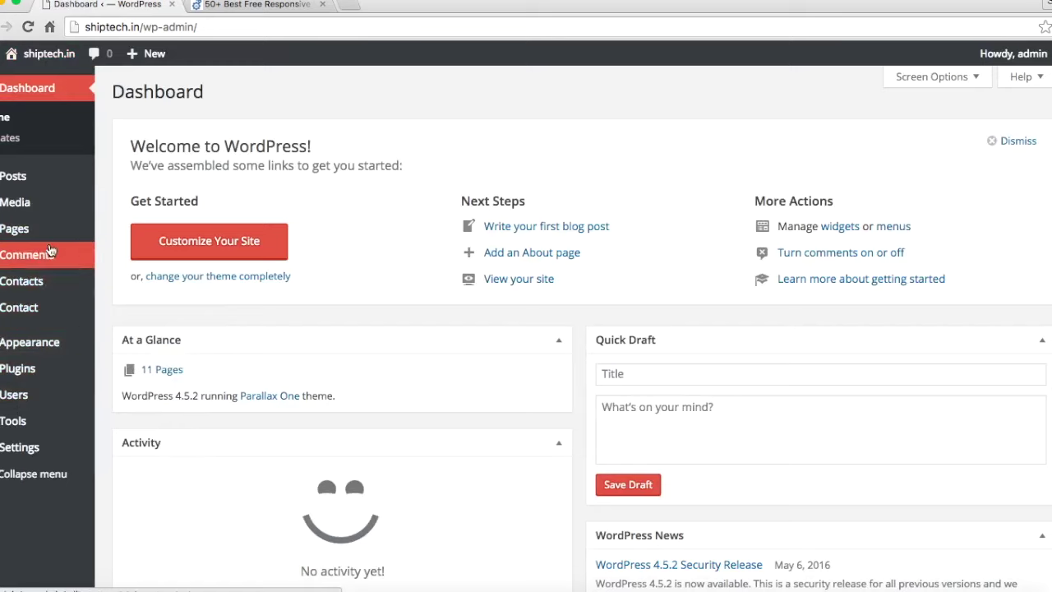
{"action": "mouse_move", "coordinate": [21, 231]}
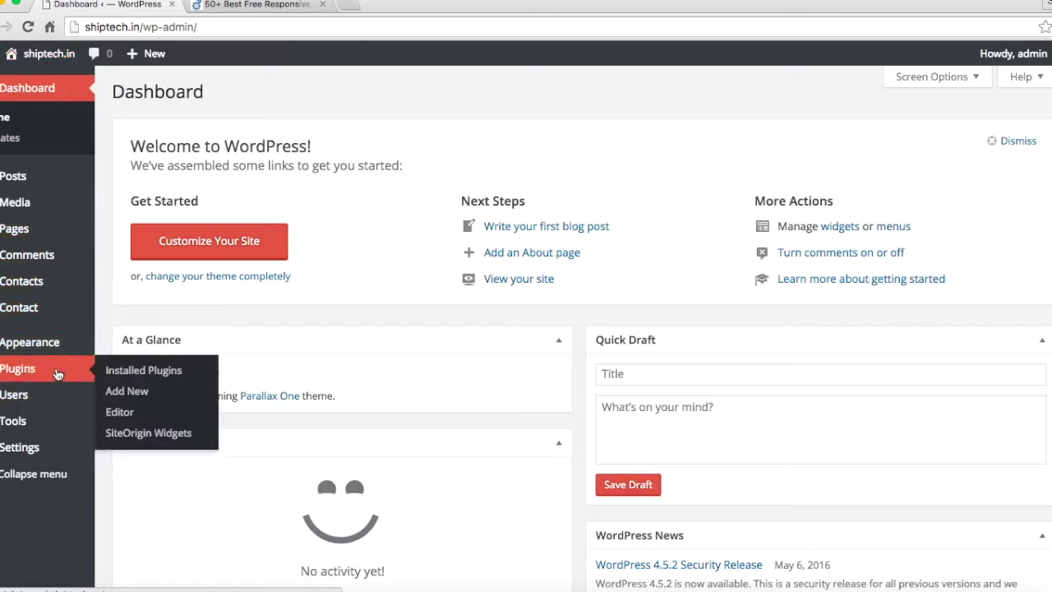
{"action": "left_click", "coordinate": [125, 375]}
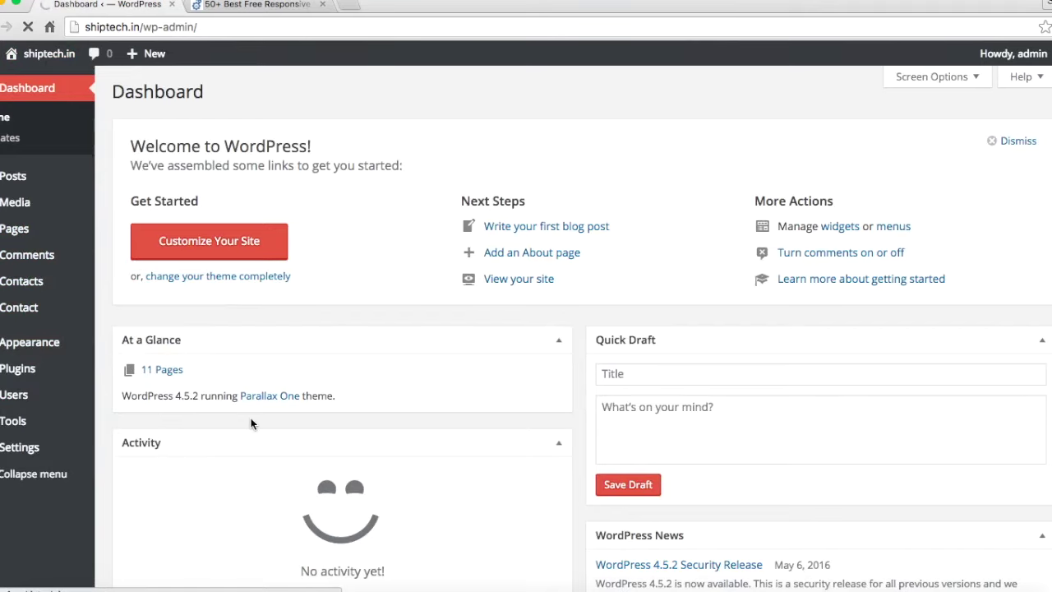
{"action": "scroll", "coordinate": [251, 423], "scroll_direction": "down", "scroll_amount": 1}
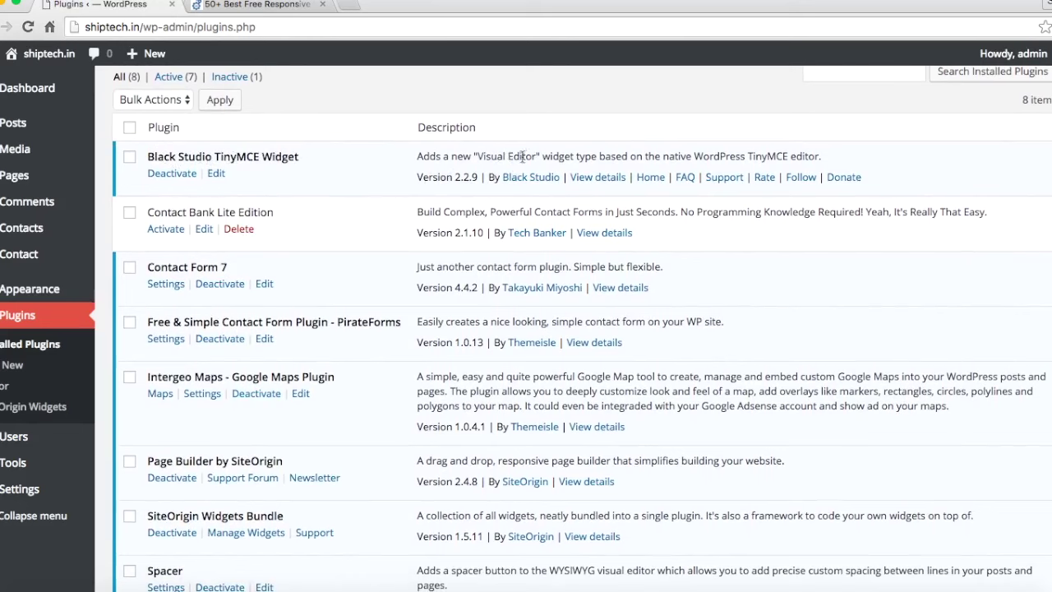
{"action": "scroll", "coordinate": [511, 162], "scroll_direction": "up", "scroll_amount": 5}
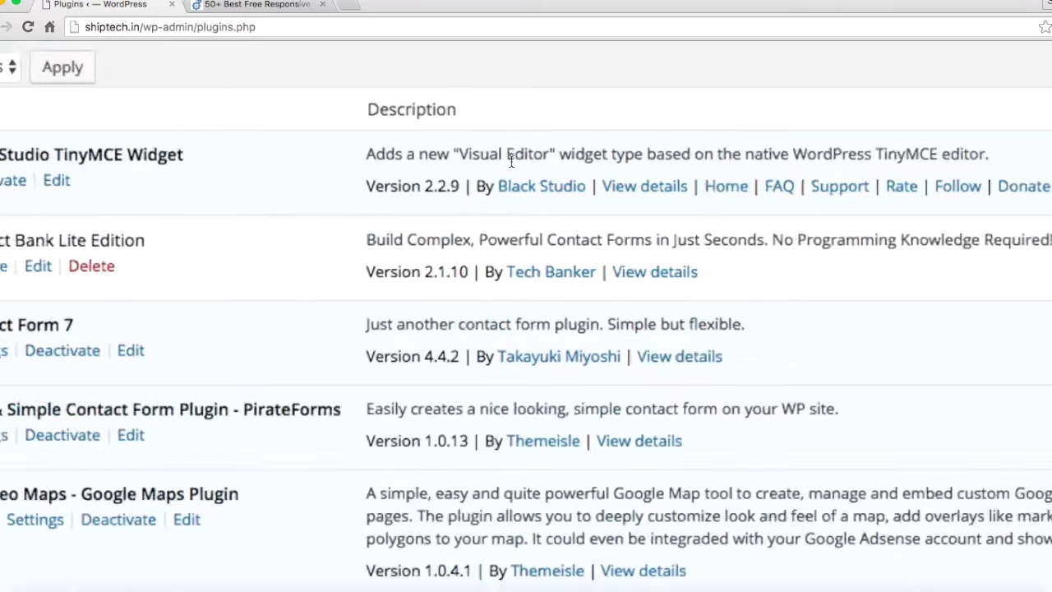
{"action": "scroll", "coordinate": [510, 162], "scroll_direction": "up", "scroll_amount": 3}
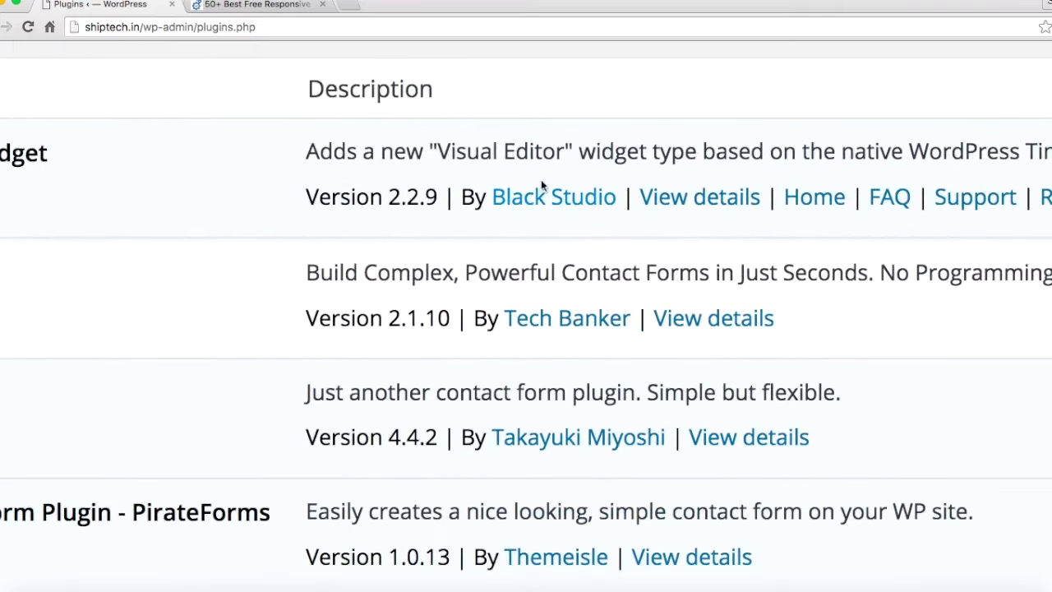
{"action": "scroll", "coordinate": [500, 163], "scroll_direction": "down", "scroll_amount": 8}
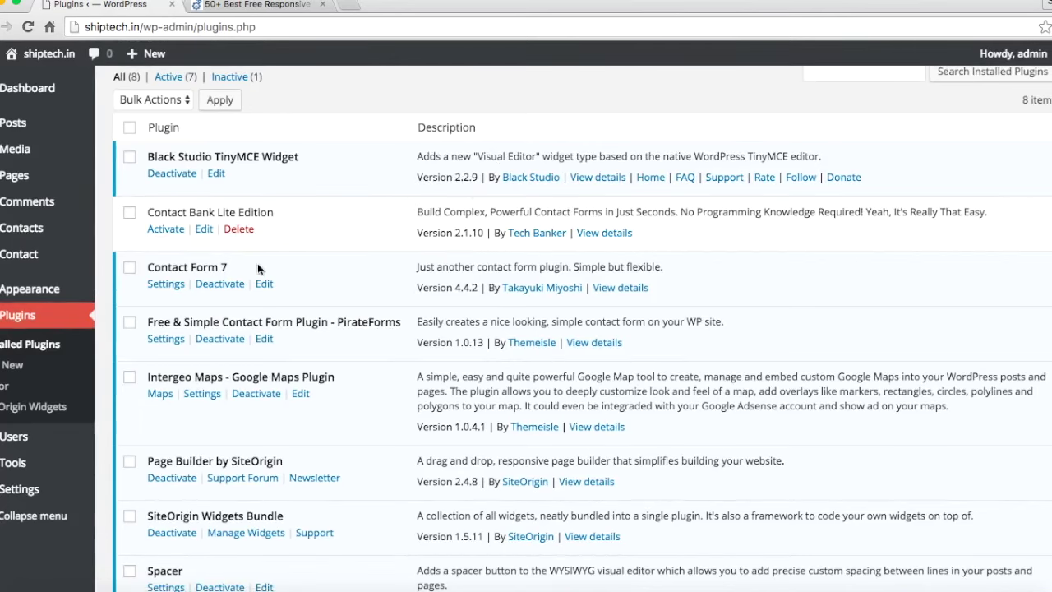
Step: Open the Awards page for editing, inspect the trophy image in its first Visual Editor widget, and close the widget
{"action": "left_click", "coordinate": [15, 179]}
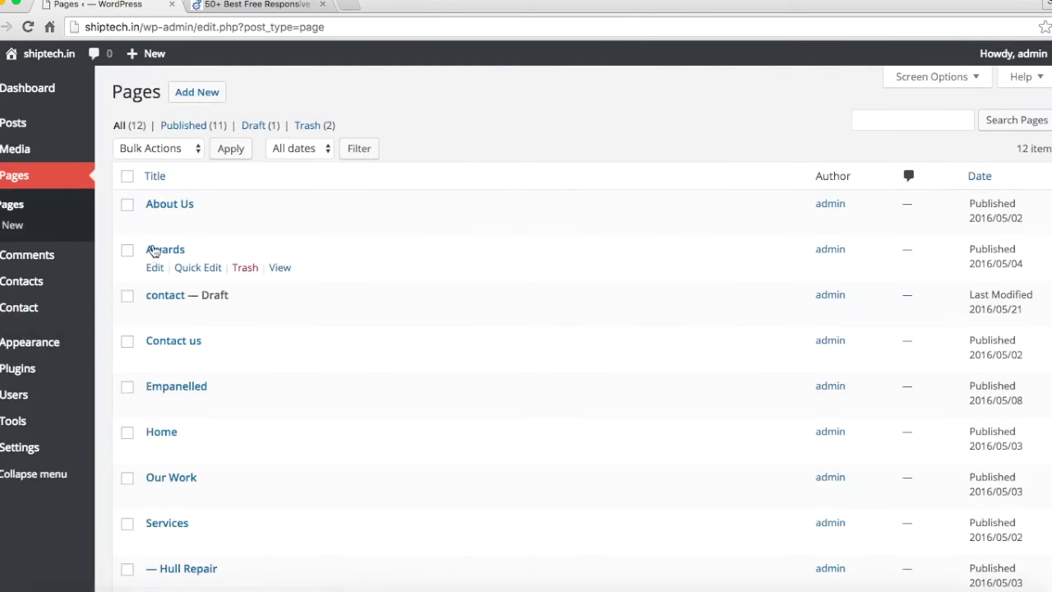
{"action": "left_click", "coordinate": [155, 267]}
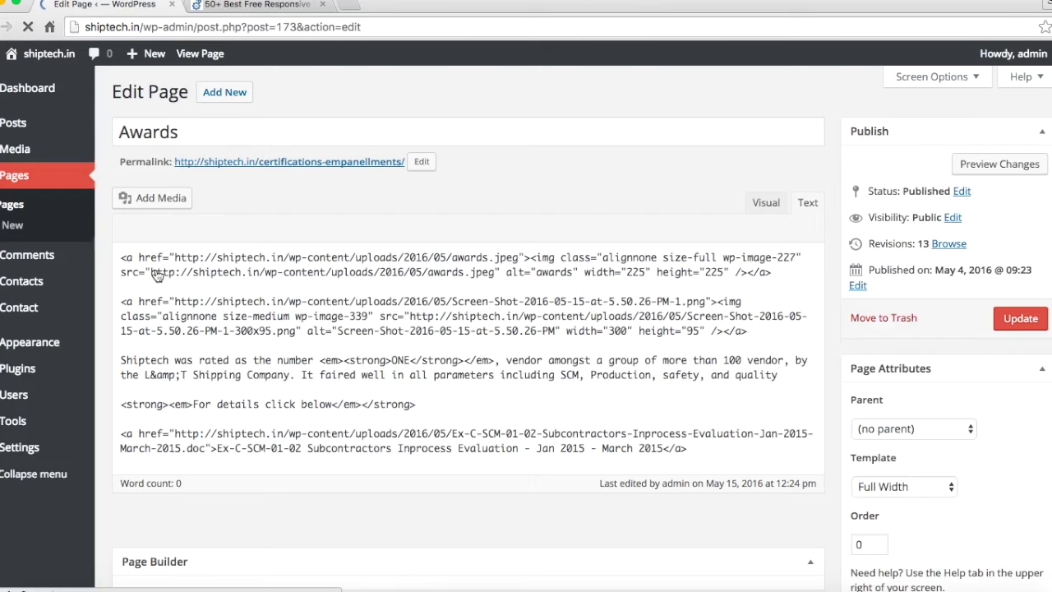
{"action": "mouse_move", "coordinate": [165, 277]}
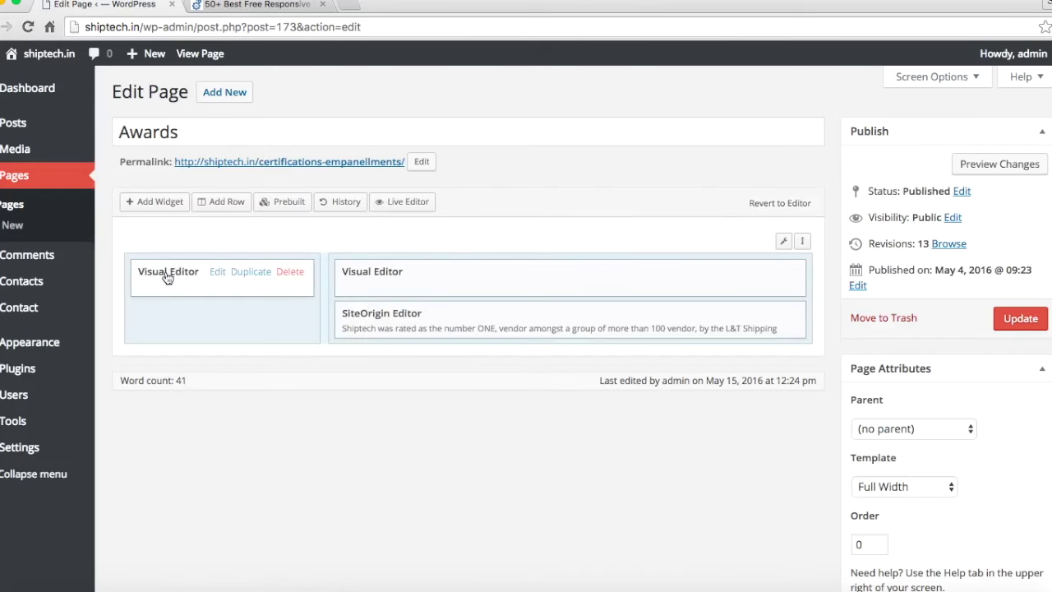
{"action": "left_click", "coordinate": [217, 272]}
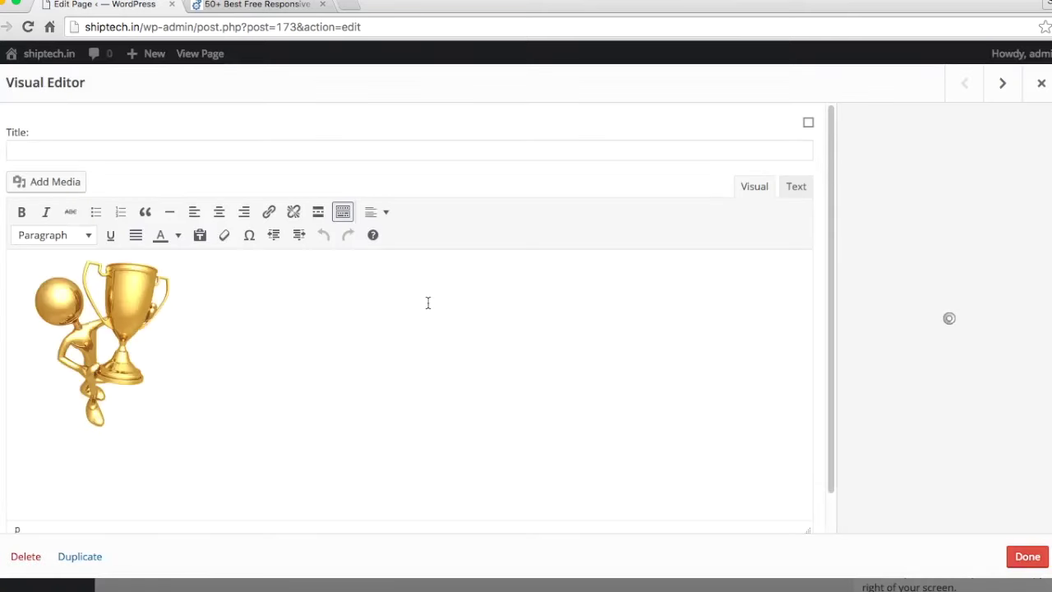
{"action": "left_click", "coordinate": [218, 378]}
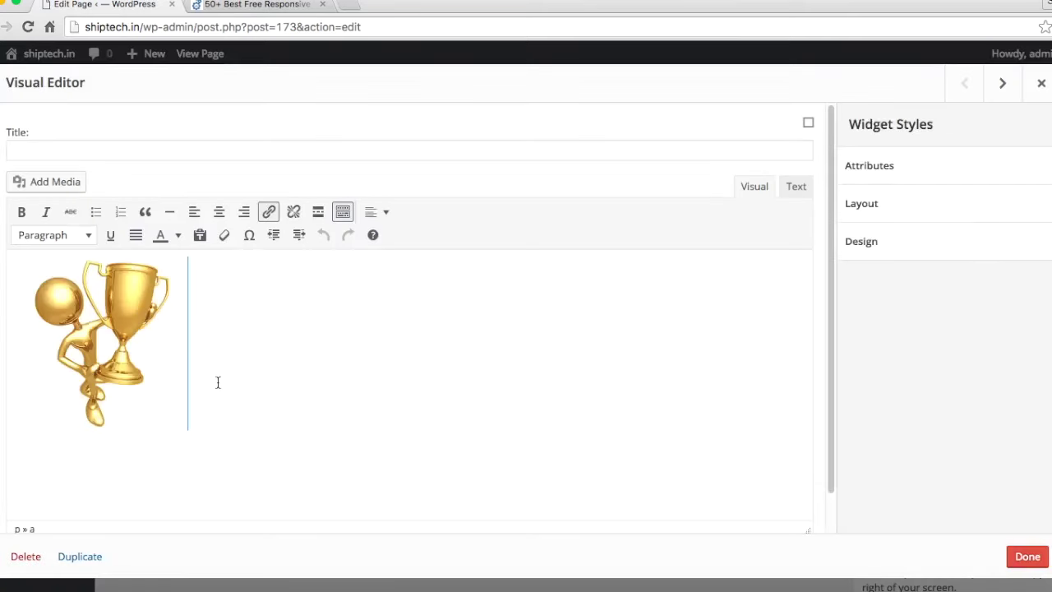
{"action": "left_click", "coordinate": [1041, 83]}
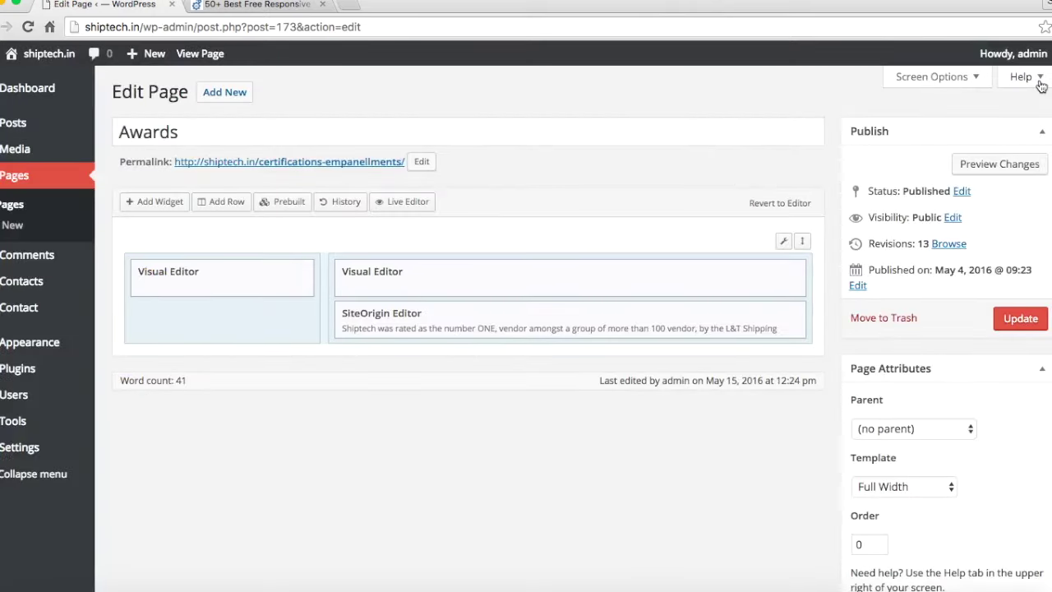
Step: Insert a new row with two even columns below the existing content of the Awards page
{"action": "left_click", "coordinate": [226, 203]}
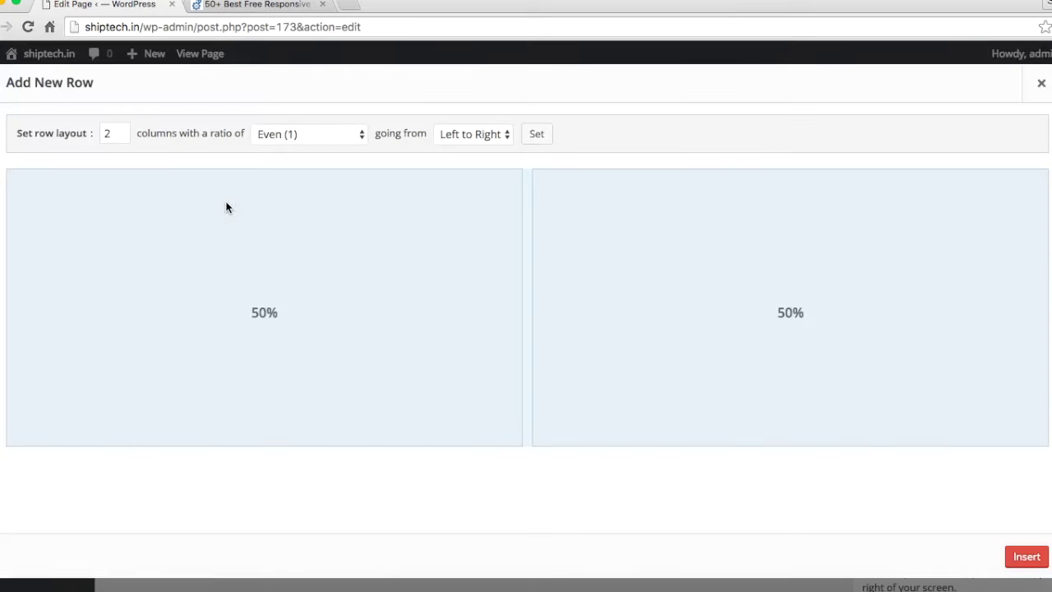
{"action": "left_click", "coordinate": [1026, 557]}
{"action": "left_click", "coordinate": [419, 401]}
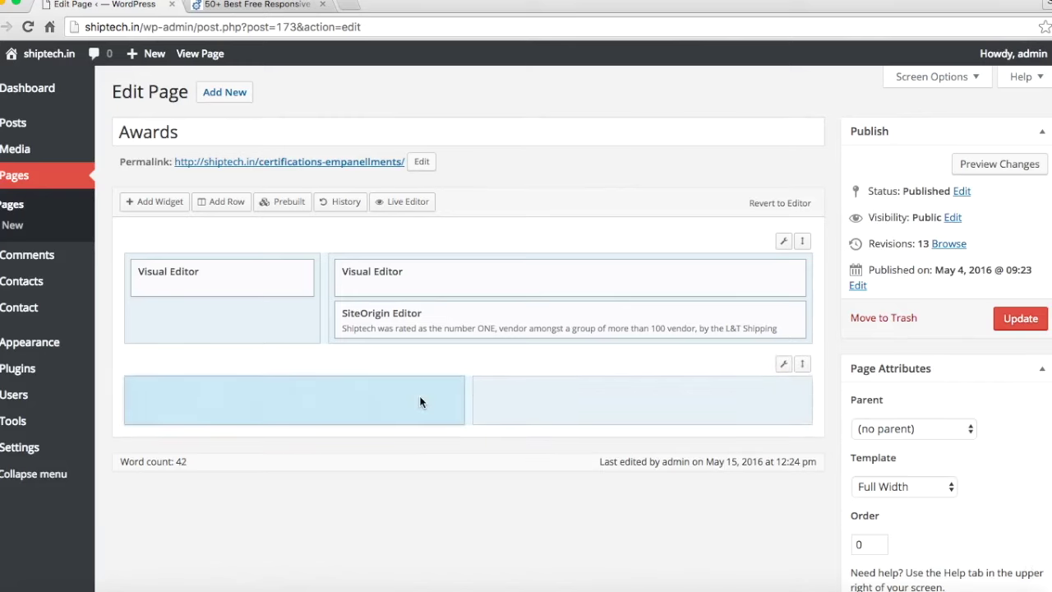
Step: Try a layout of 3 even columns for the new row, and close the row settings
{"action": "left_click", "coordinate": [781, 367]}
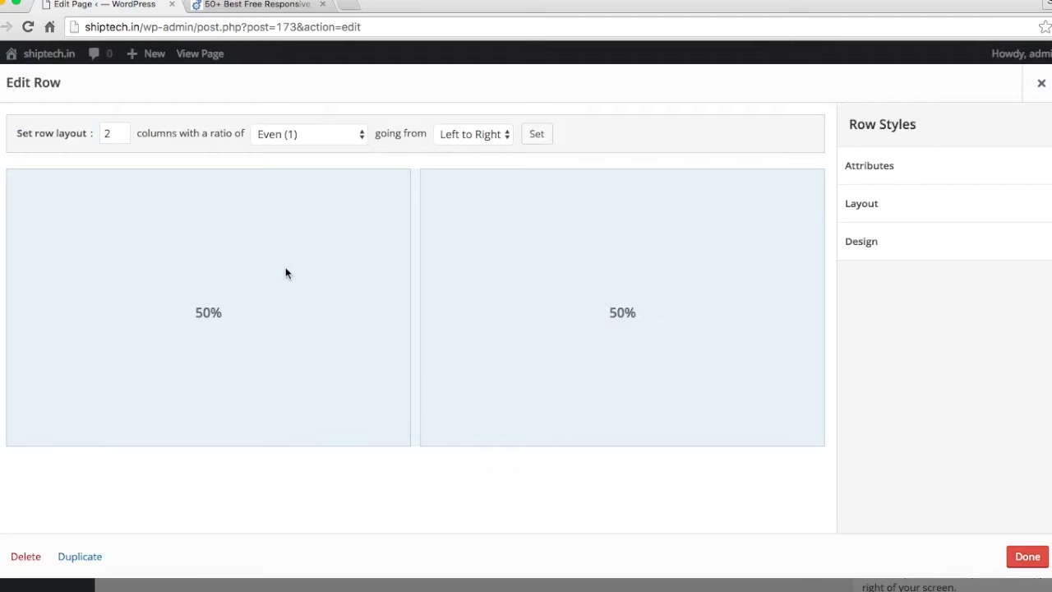
{"action": "left_click", "coordinate": [121, 131]}
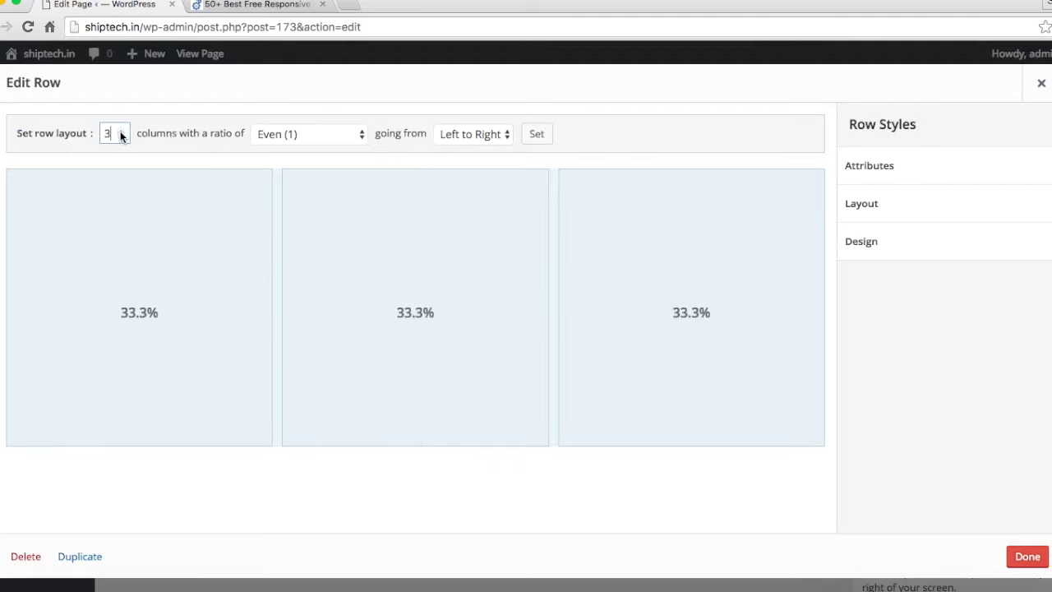
{"action": "left_click", "coordinate": [1039, 87]}
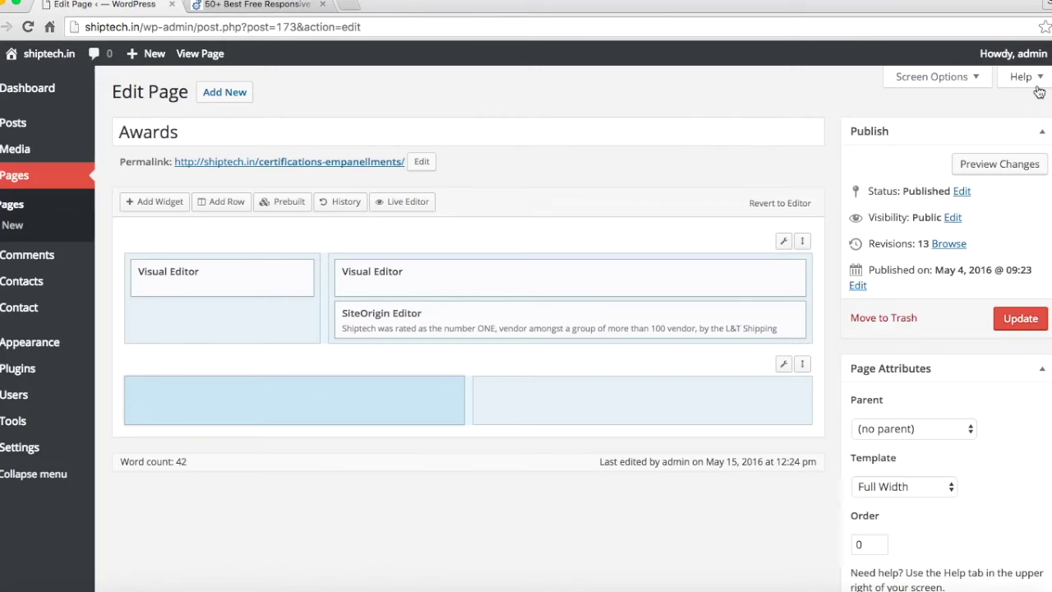
Step: Examine the row and widget options for the new row's second cell, including the full list of available widgets
{"action": "right_click", "coordinate": [545, 413]}
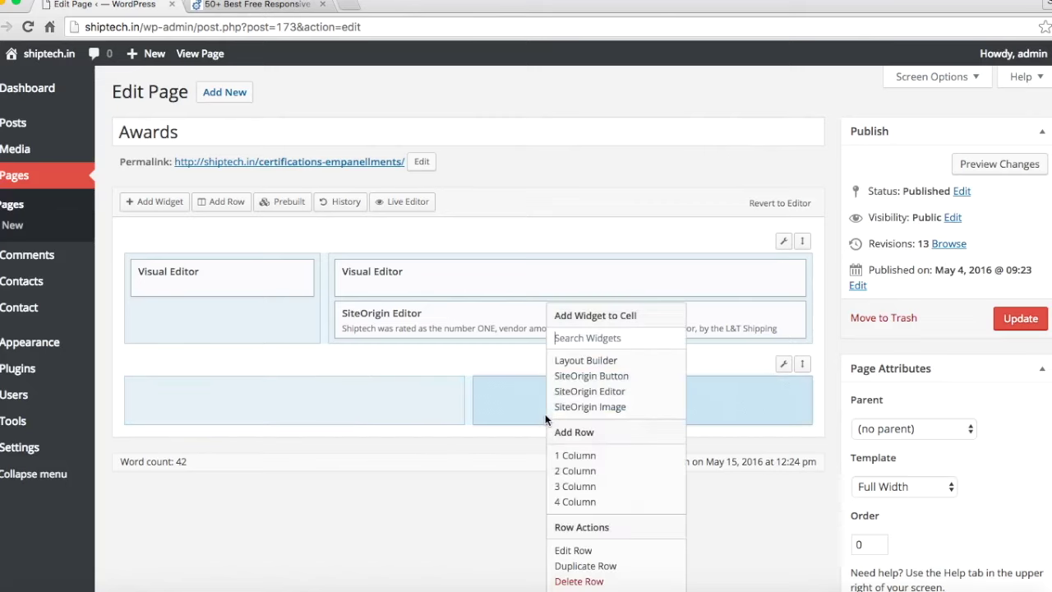
{"action": "left_click", "coordinate": [171, 205]}
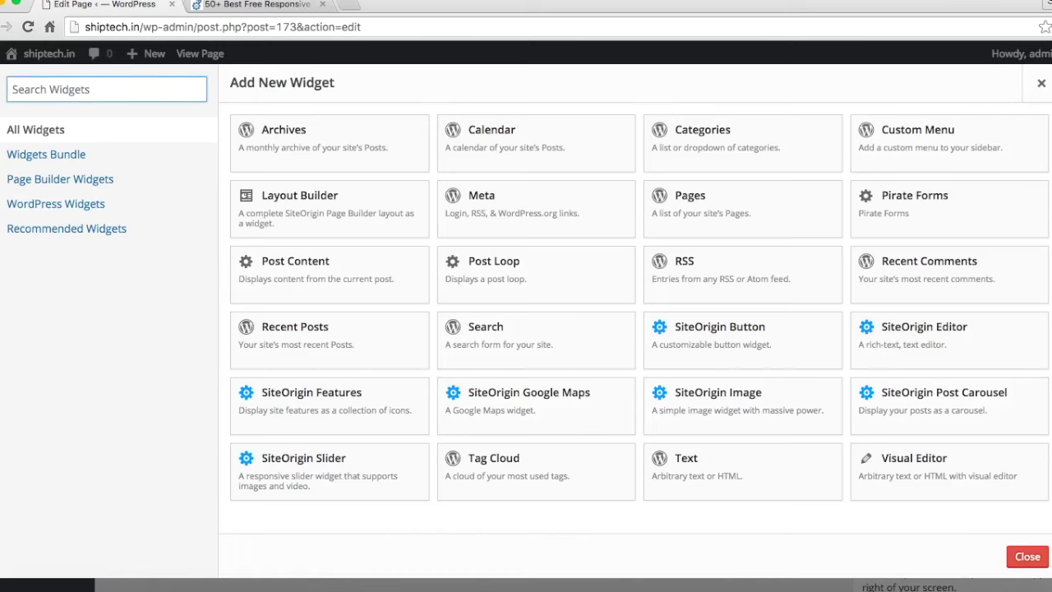
{"action": "left_click", "coordinate": [1040, 82]}
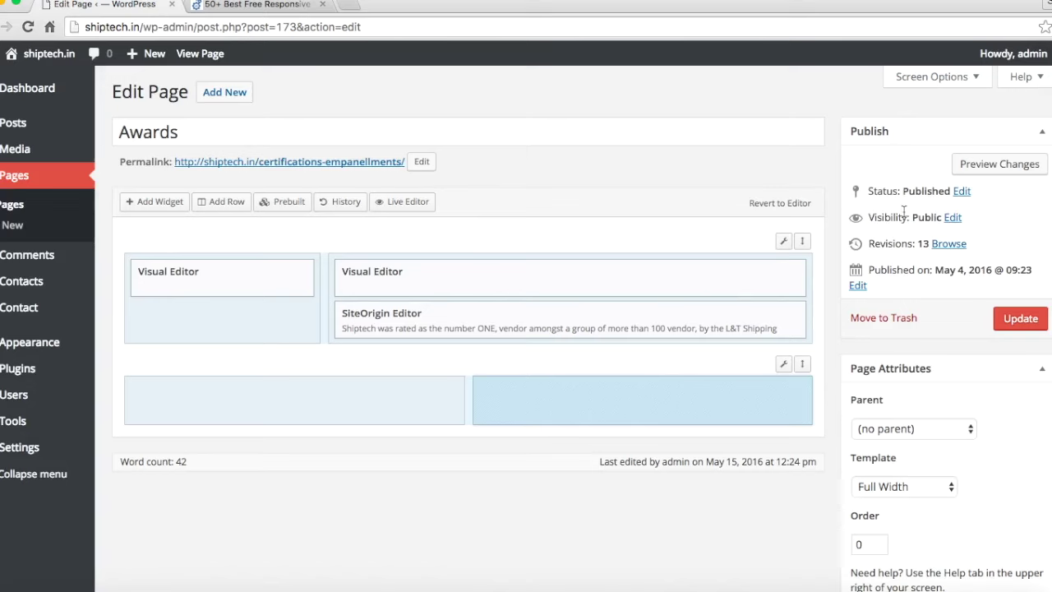
Step: Return to the list of all pages, discarding the unsaved Awards changes, and look through the existing pages
{"action": "left_click", "coordinate": [16, 176]}
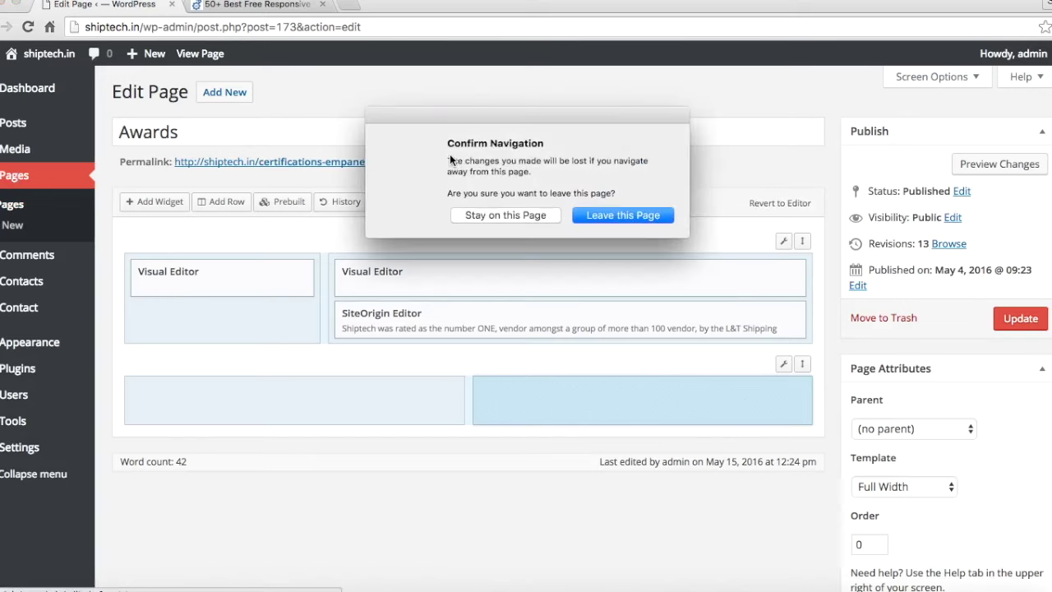
{"action": "left_click", "coordinate": [624, 216]}
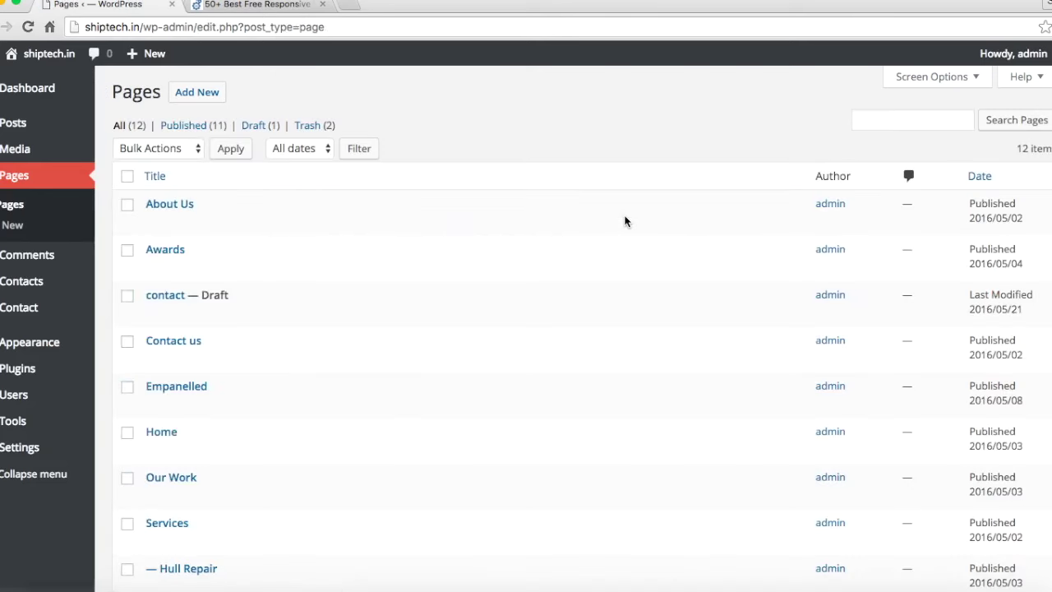
{"action": "scroll", "coordinate": [441, 407], "scroll_direction": "down", "scroll_amount": 2}
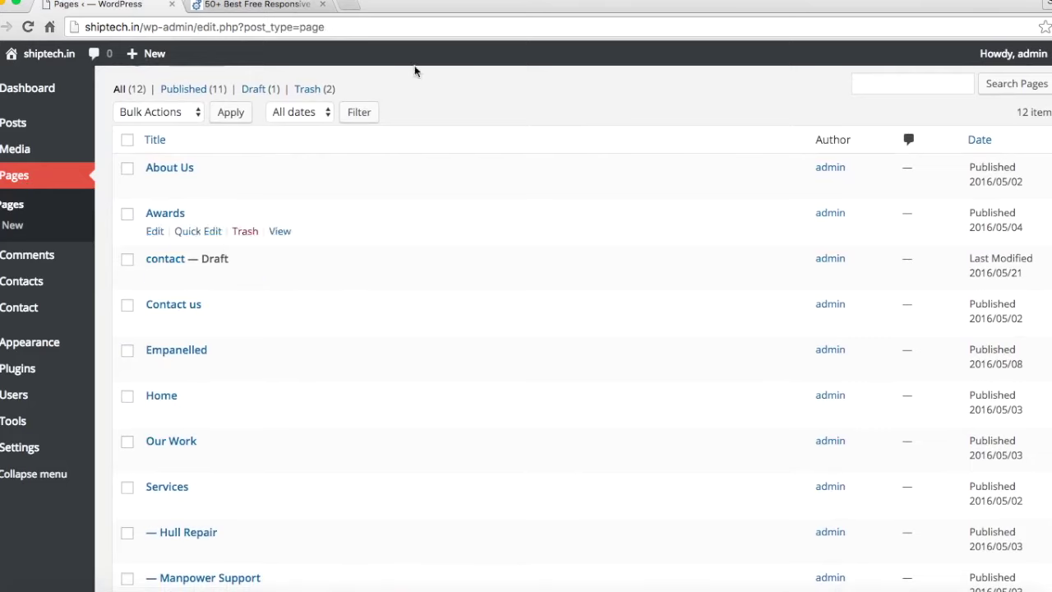
{"action": "scroll", "coordinate": [396, 138], "scroll_direction": "up", "scroll_amount": 2}
Step: Open the live shiptech.in home page in a new browser tab and view it
{"action": "mouse_move", "coordinate": [44, 56]}
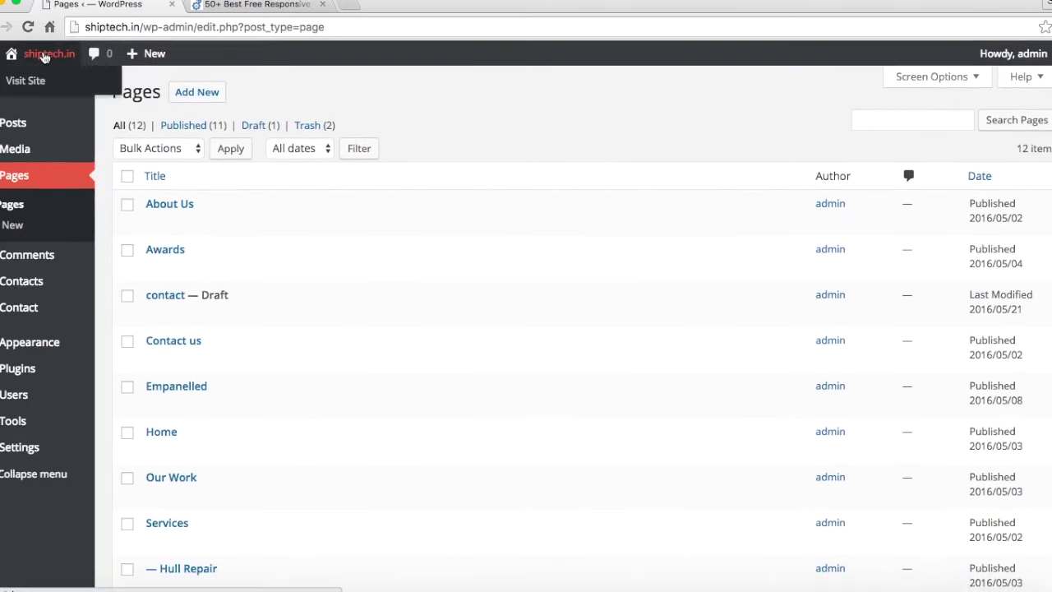
{"action": "right_click", "coordinate": [45, 56]}
{"action": "left_click", "coordinate": [74, 54]}
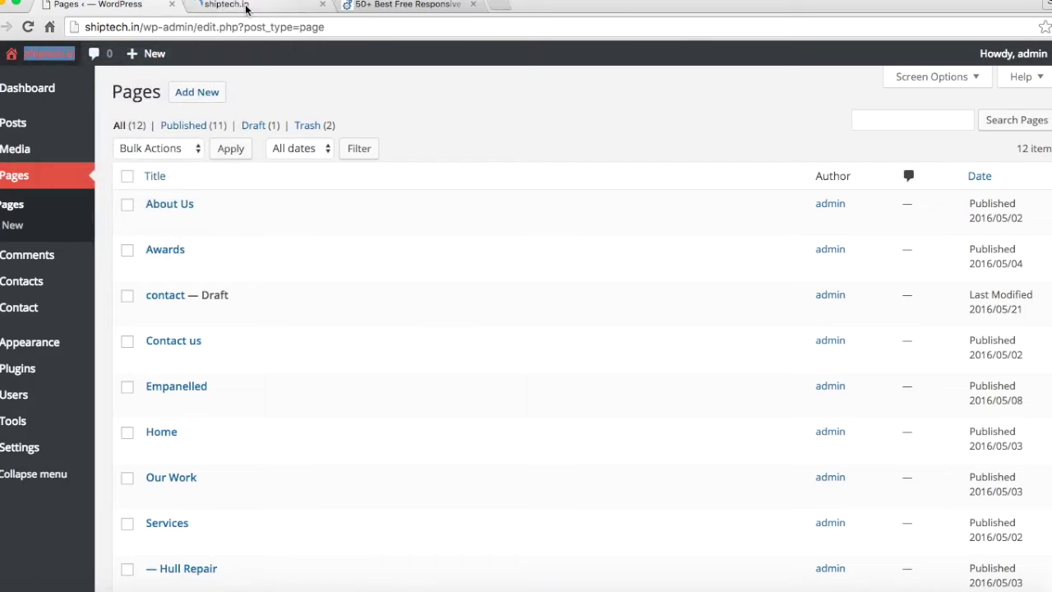
{"action": "left_click", "coordinate": [244, 6]}
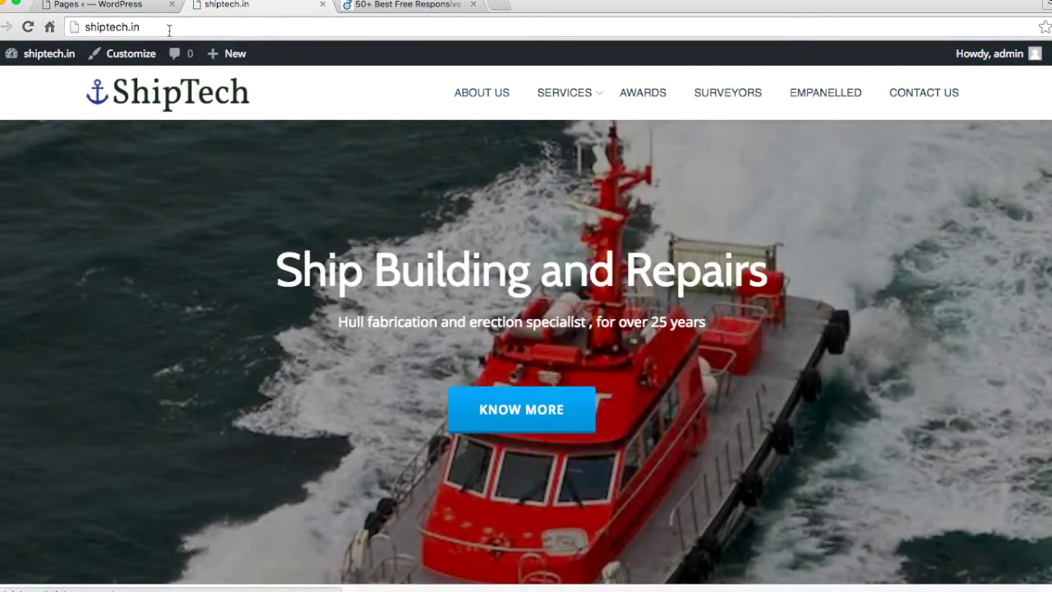
Step: Return to the Pages admin tab and start a new blank page
{"action": "left_click", "coordinate": [115, 6]}
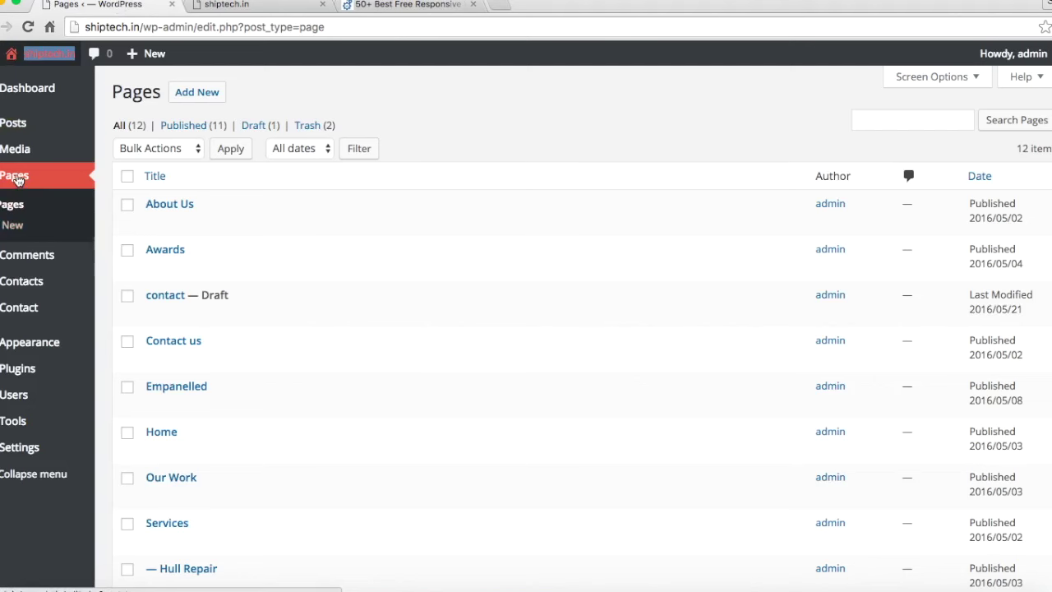
{"action": "scroll", "coordinate": [18, 180], "scroll_direction": "up", "scroll_amount": 5}
{"action": "left_click", "coordinate": [95, 189]}
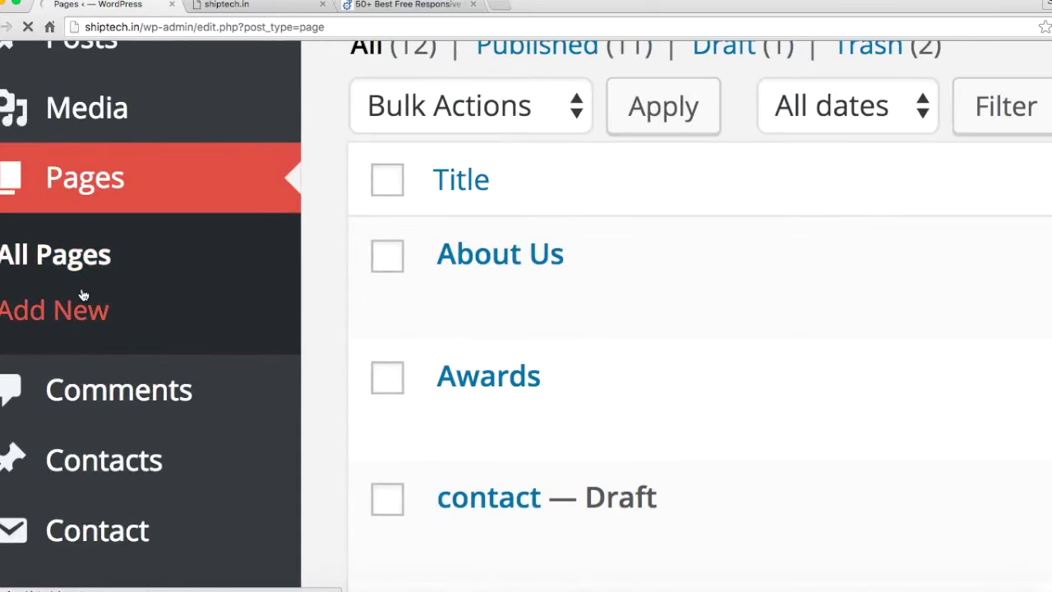
{"action": "left_click", "coordinate": [81, 314]}
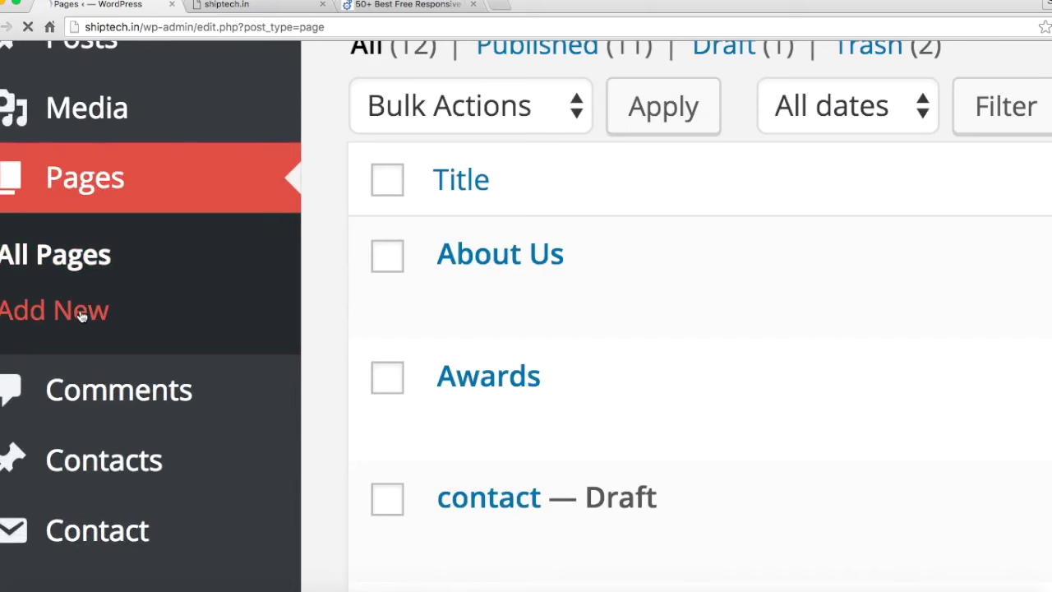
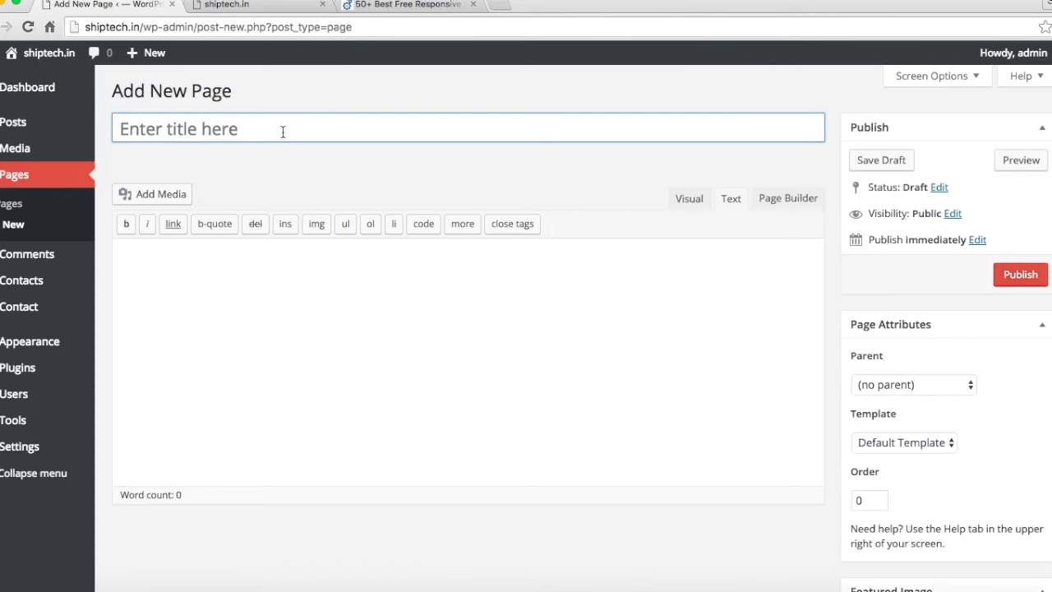
Step: Switch to the live site tab and look through the home page, including the client logos, Our Services and Our Team sections
{"action": "left_click", "coordinate": [270, 6]}
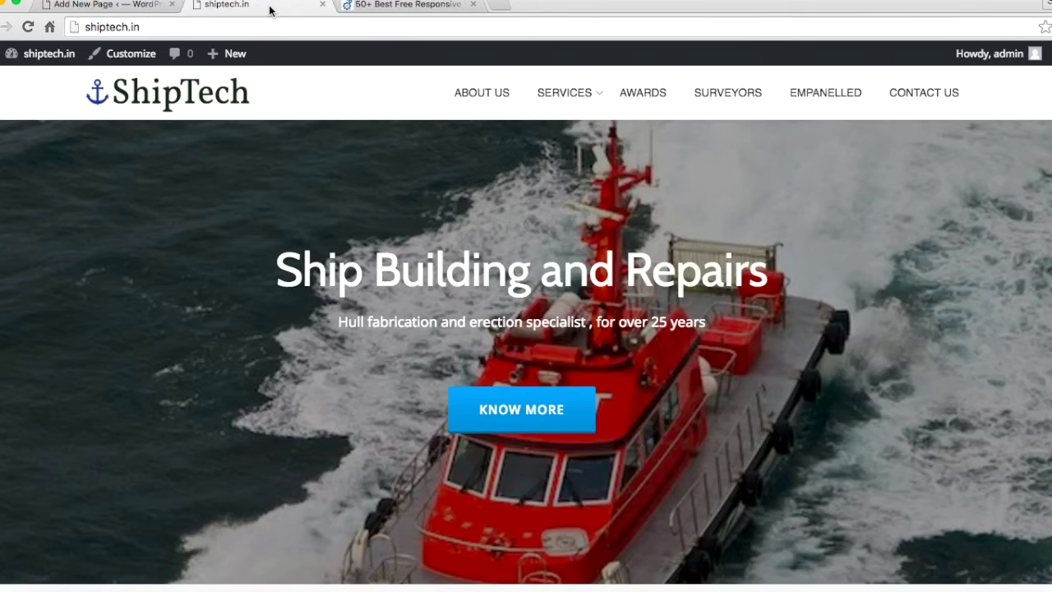
{"action": "scroll", "coordinate": [391, 366], "scroll_direction": "down", "scroll_amount": 3}
{"action": "scroll", "coordinate": [391, 366], "scroll_direction": "up", "scroll_amount": 1}
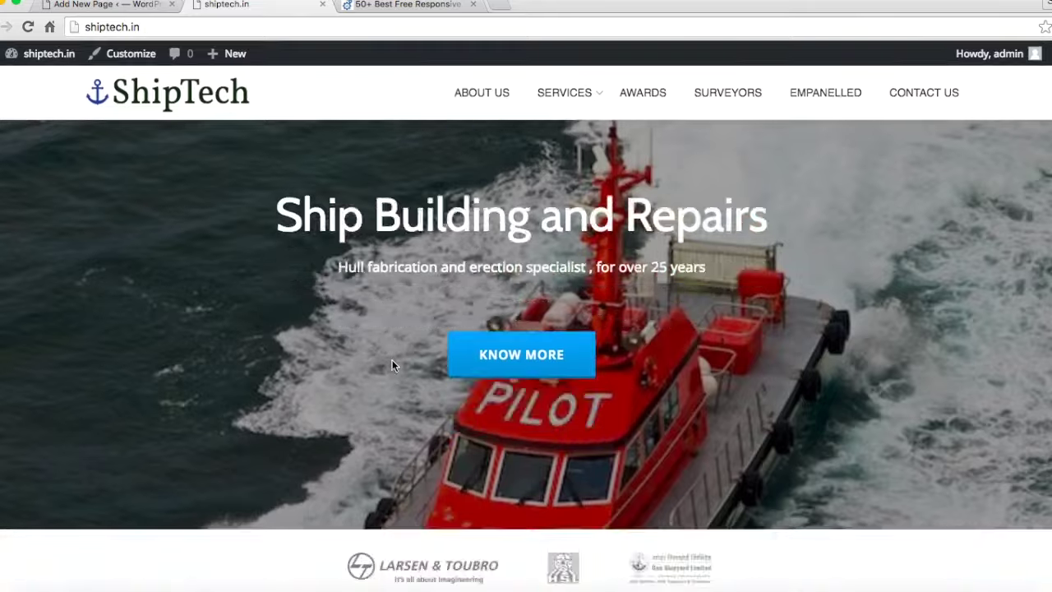
{"action": "scroll", "coordinate": [391, 366], "scroll_direction": "down", "scroll_amount": 15}
{"action": "scroll", "coordinate": [392, 365], "scroll_direction": "down", "scroll_amount": 5}
{"action": "scroll", "coordinate": [391, 366], "scroll_direction": "up", "scroll_amount": 15}
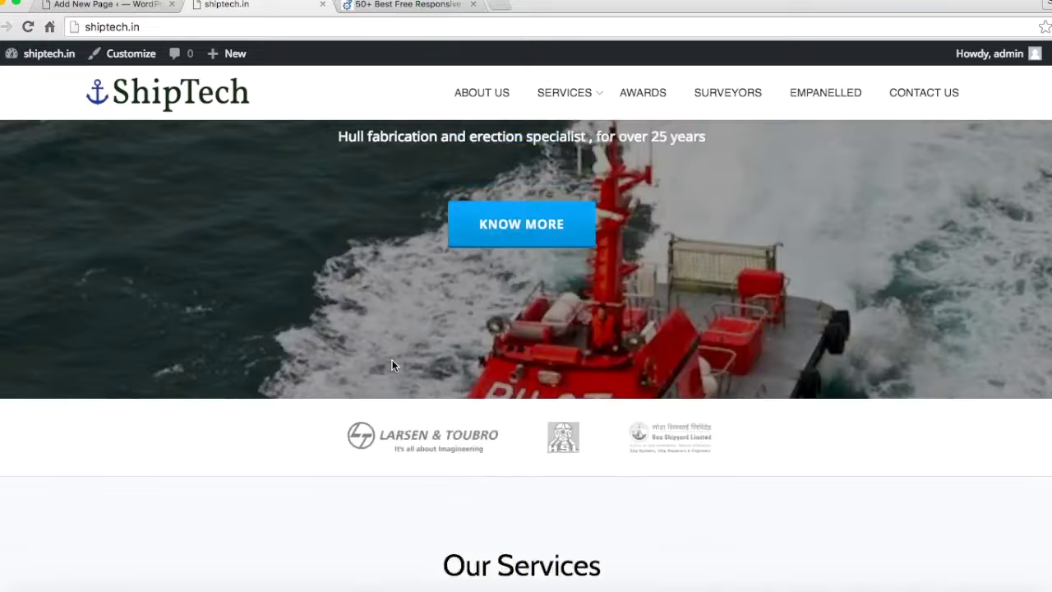
{"action": "scroll", "coordinate": [391, 366], "scroll_direction": "down", "scroll_amount": 7}
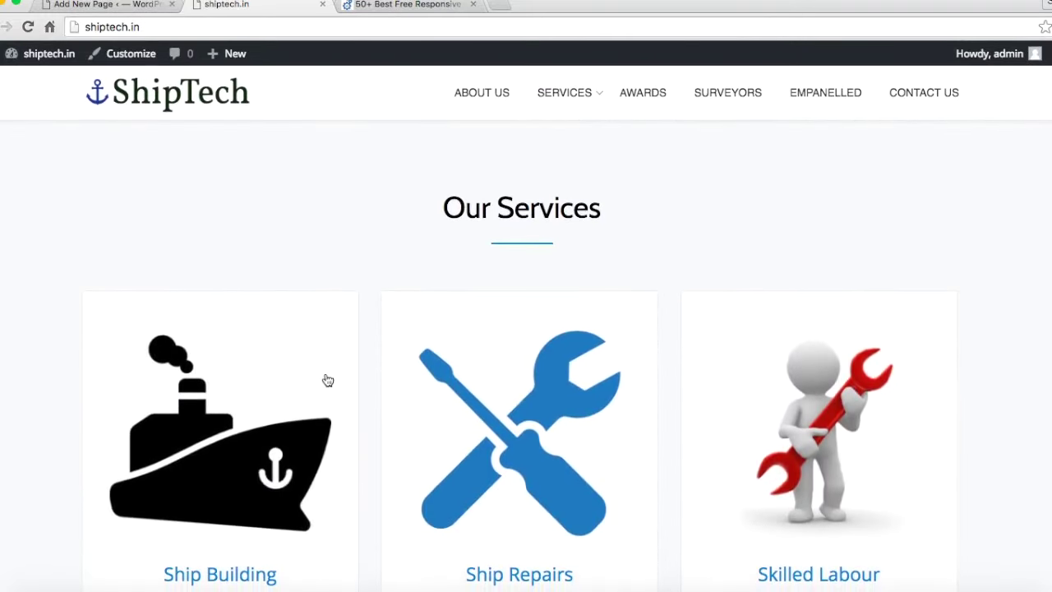
{"action": "scroll", "coordinate": [325, 379], "scroll_direction": "down", "scroll_amount": 6}
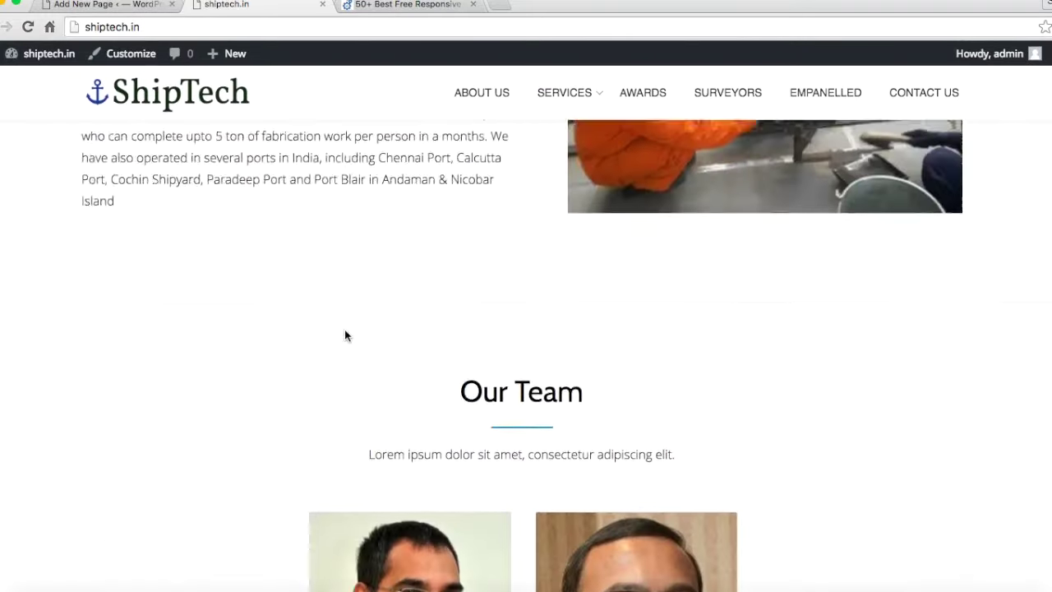
{"action": "scroll", "coordinate": [345, 335], "scroll_direction": "up", "scroll_amount": 12}
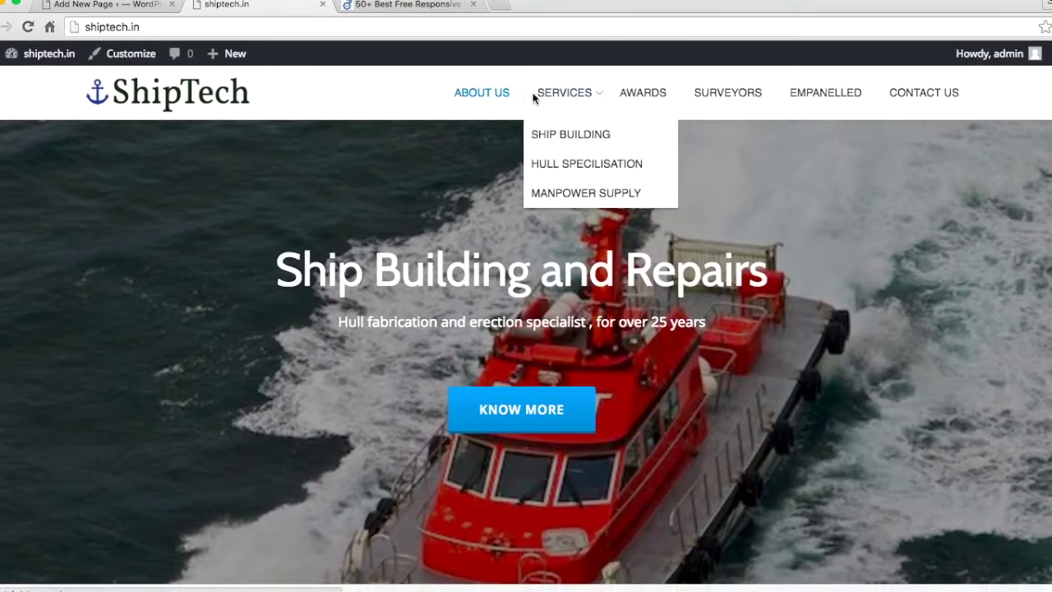
Step: Open the live site's About Us page and look through its text and photos
{"action": "left_click", "coordinate": [479, 97]}
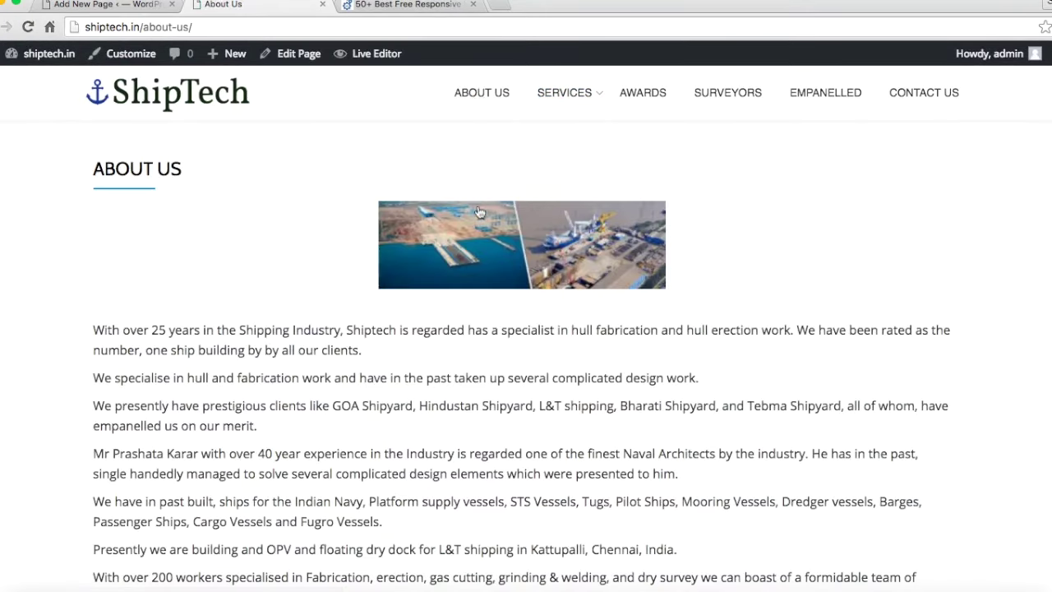
{"action": "scroll", "coordinate": [498, 504], "scroll_direction": "down", "scroll_amount": 5}
{"action": "scroll", "coordinate": [498, 503], "scroll_direction": "down", "scroll_amount": 1}
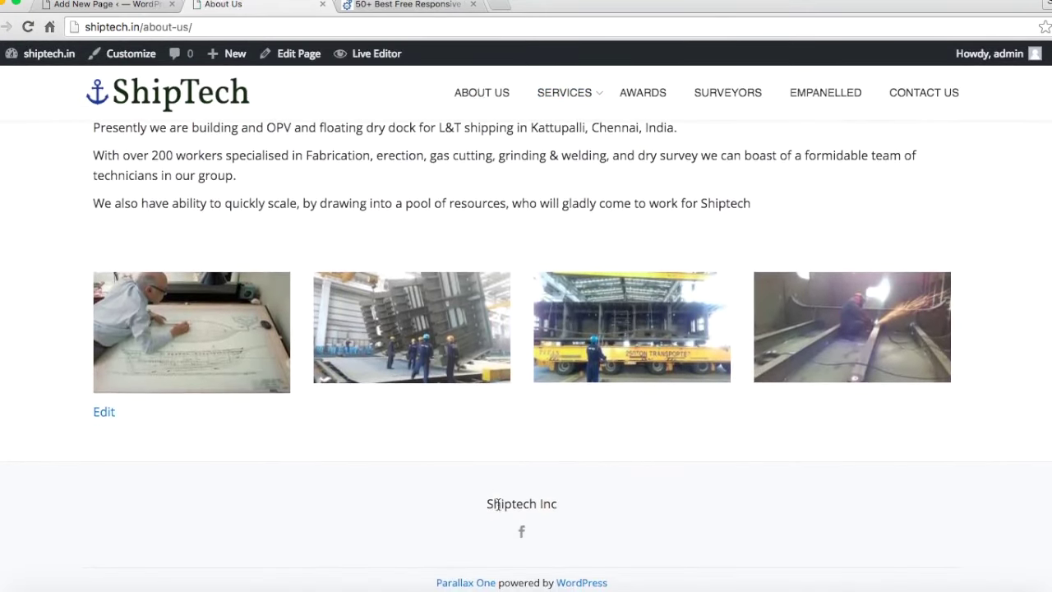
{"action": "scroll", "coordinate": [550, 331], "scroll_direction": "up", "scroll_amount": 6}
Step: Open the Ship Building page under Services on the live site, followed by the Awards page
{"action": "mouse_move", "coordinate": [567, 94]}
{"action": "left_click", "coordinate": [578, 134]}
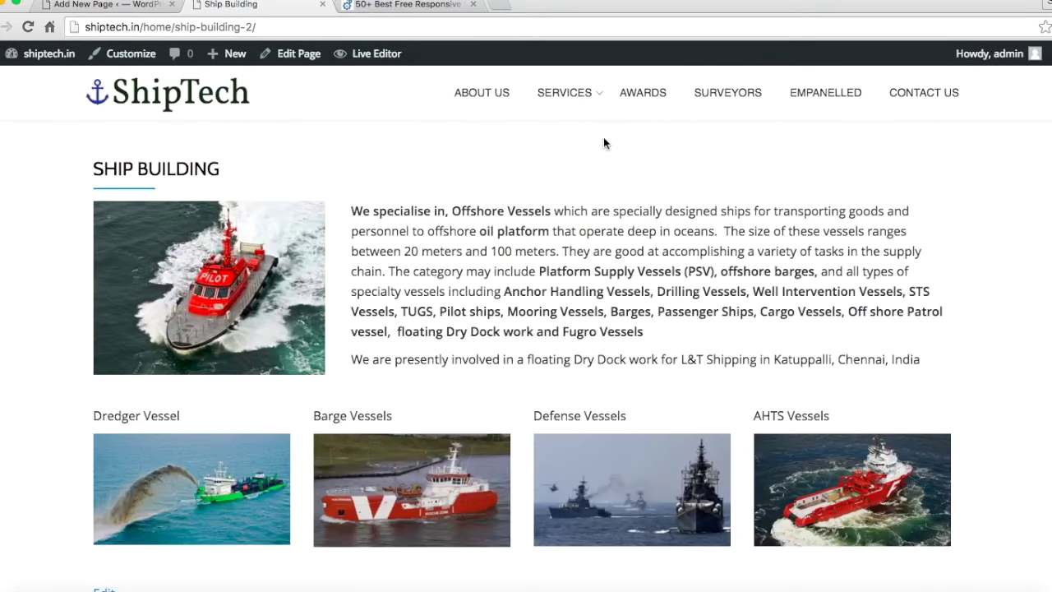
{"action": "left_click", "coordinate": [644, 97]}
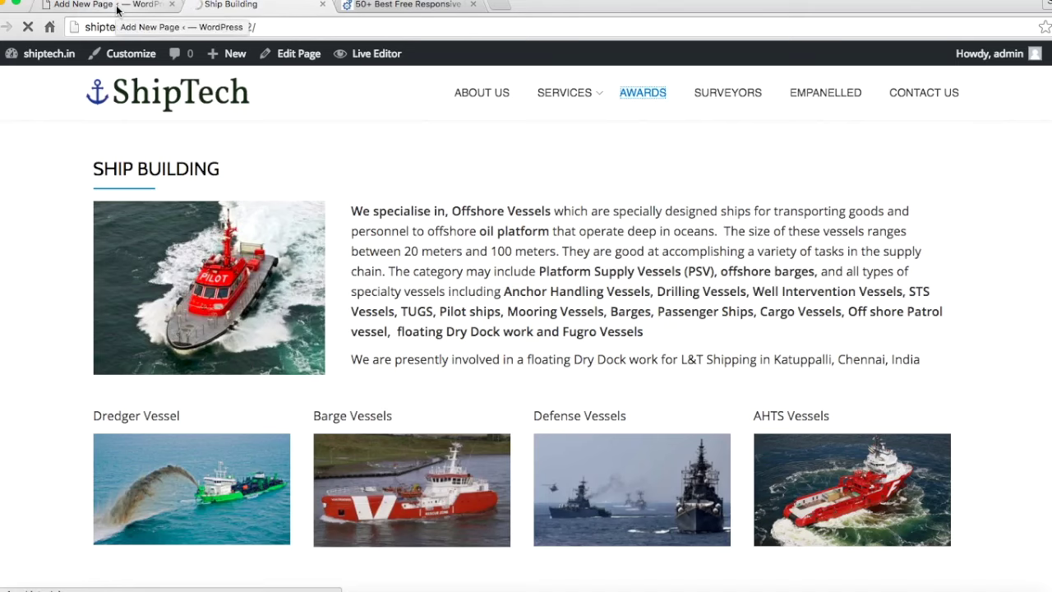
Step: Return to the WordPress admin tab, open the Menus editor under Appearance and look over the Main Menu structure
{"action": "left_click", "coordinate": [131, 5]}
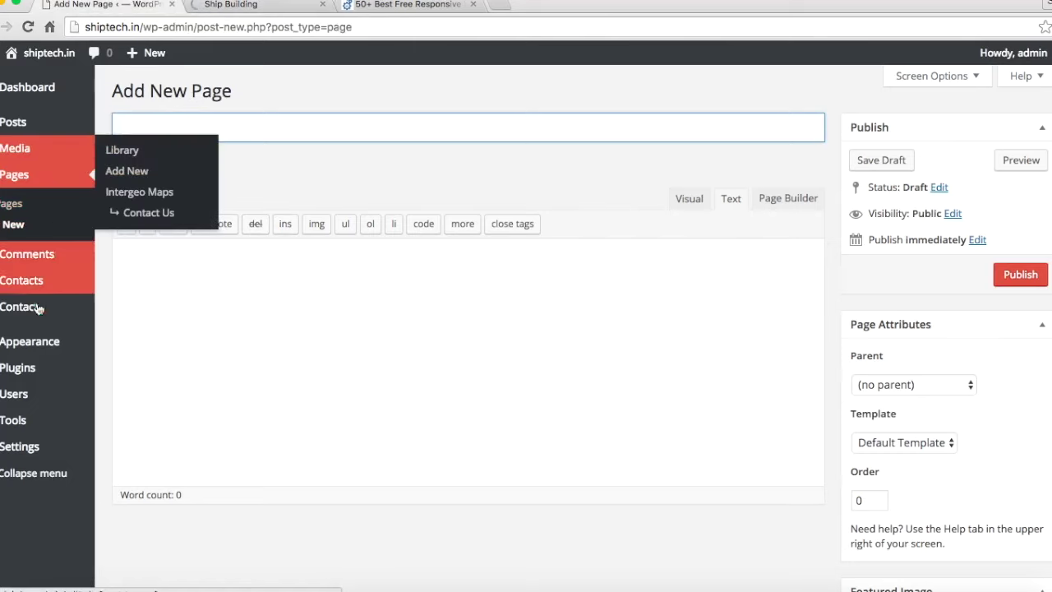
{"action": "mouse_move", "coordinate": [39, 351]}
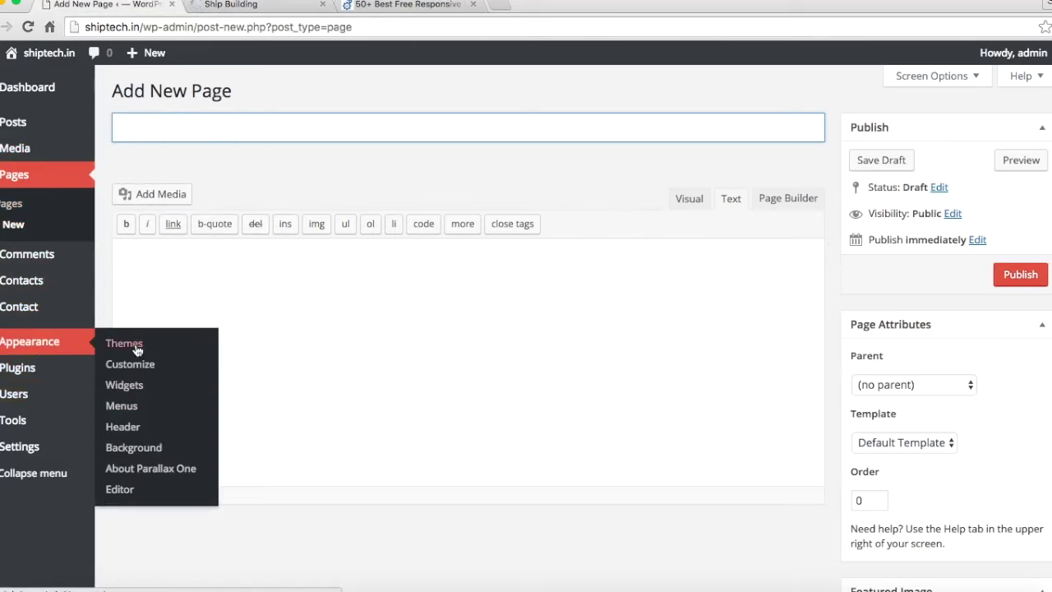
{"action": "left_click", "coordinate": [129, 407]}
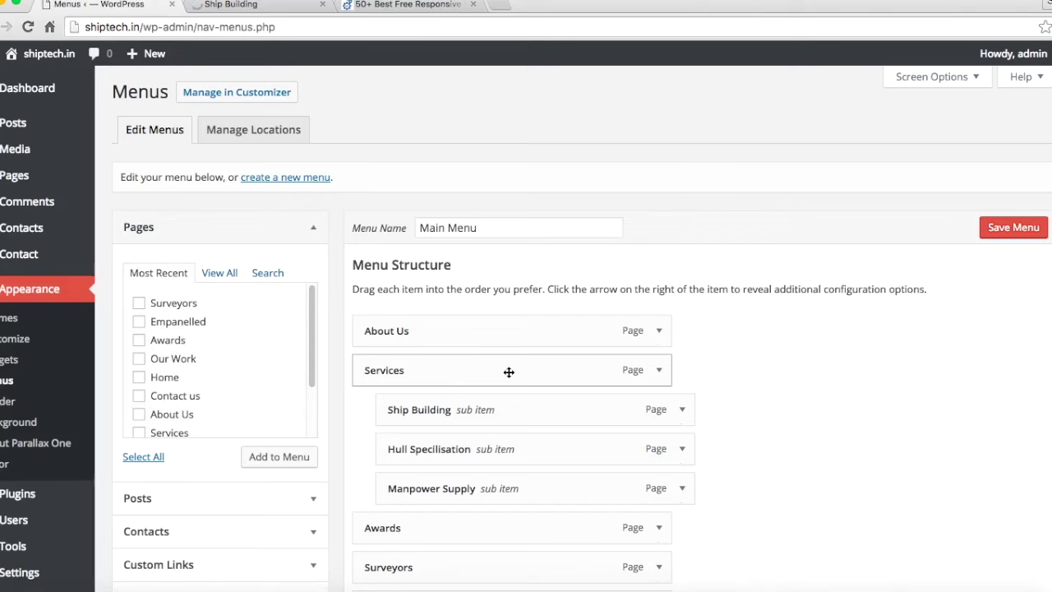
{"action": "scroll", "coordinate": [509, 372], "scroll_direction": "down", "scroll_amount": 3}
{"action": "scroll", "coordinate": [509, 372], "scroll_direction": "down", "scroll_amount": 3}
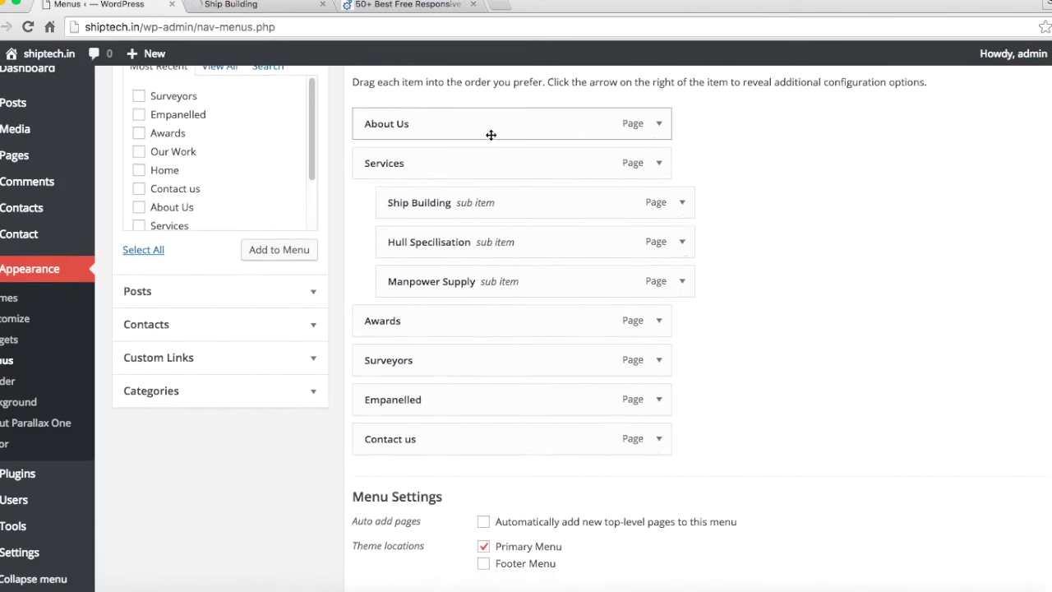
{"action": "scroll", "coordinate": [231, 183], "scroll_direction": "up", "scroll_amount": 3}
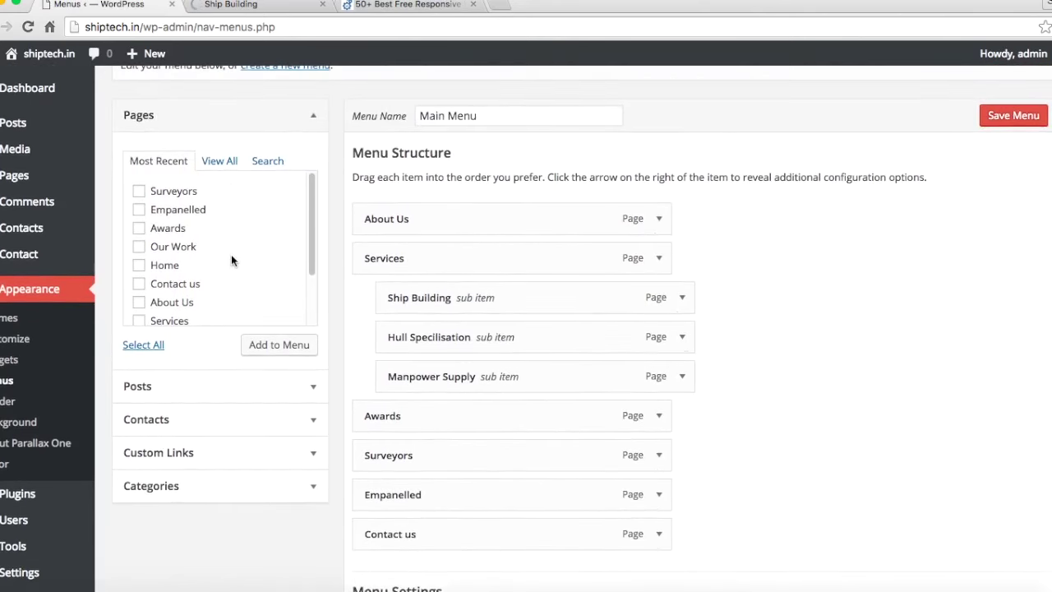
Step: Select the Contact us page among the pages available for the menu and deselect it again
{"action": "scroll", "coordinate": [160, 272], "scroll_direction": "down", "scroll_amount": 2}
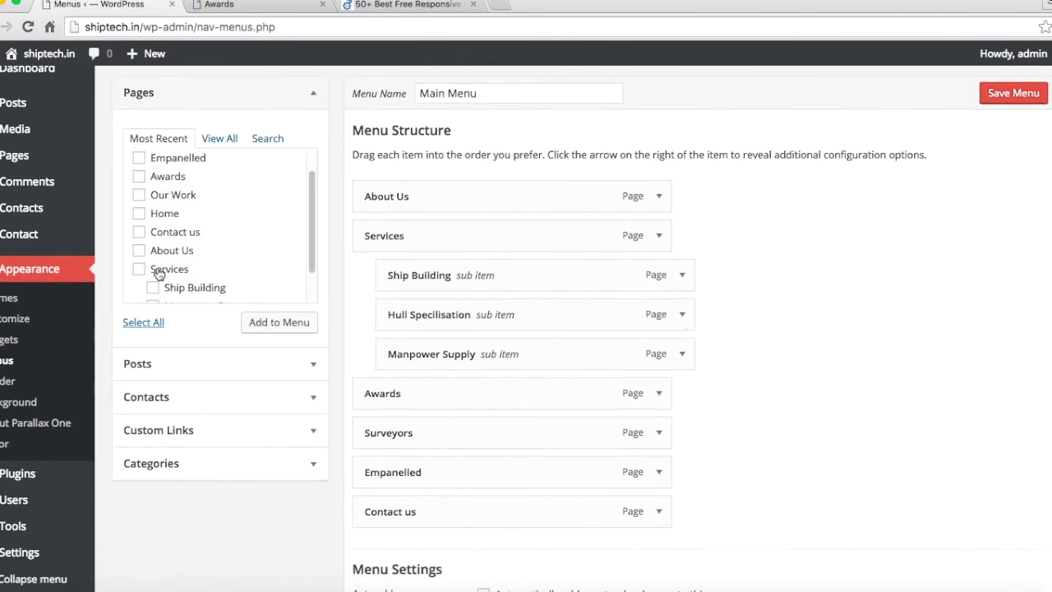
{"action": "left_click", "coordinate": [140, 233]}
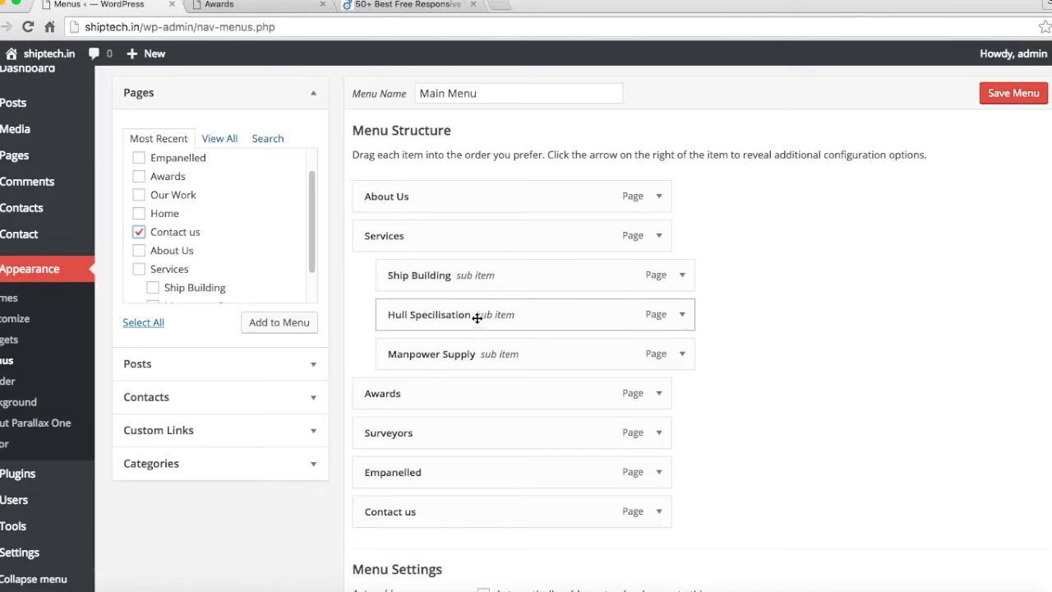
{"action": "left_click", "coordinate": [138, 232]}
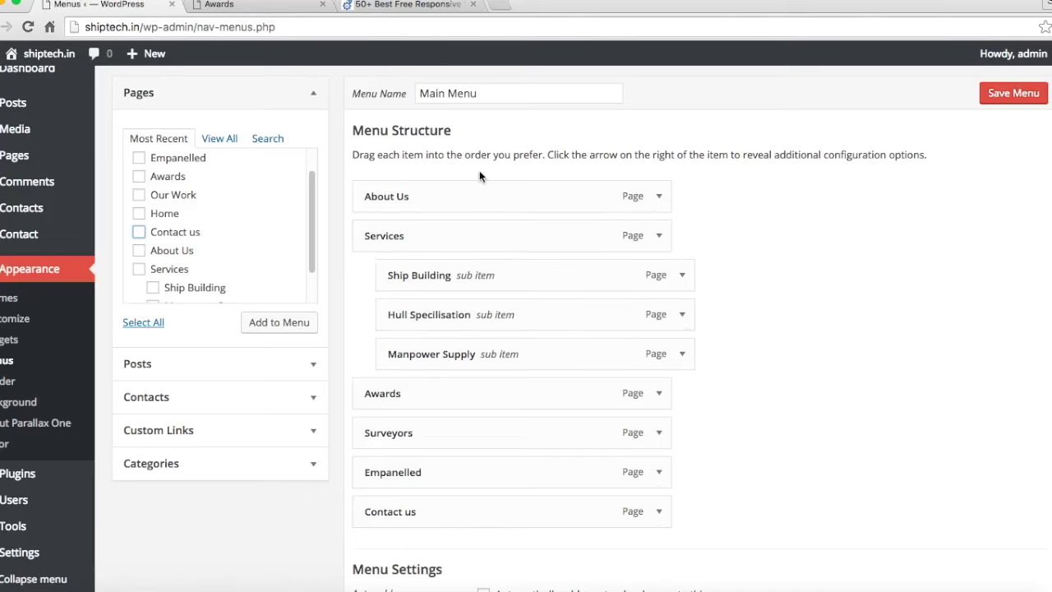
Step: Examine the order and nesting of the Main Menu items, including the Services sub items, and the Menu Settings below them
{"action": "scroll", "coordinate": [743, 216], "scroll_direction": "up", "scroll_amount": 3}
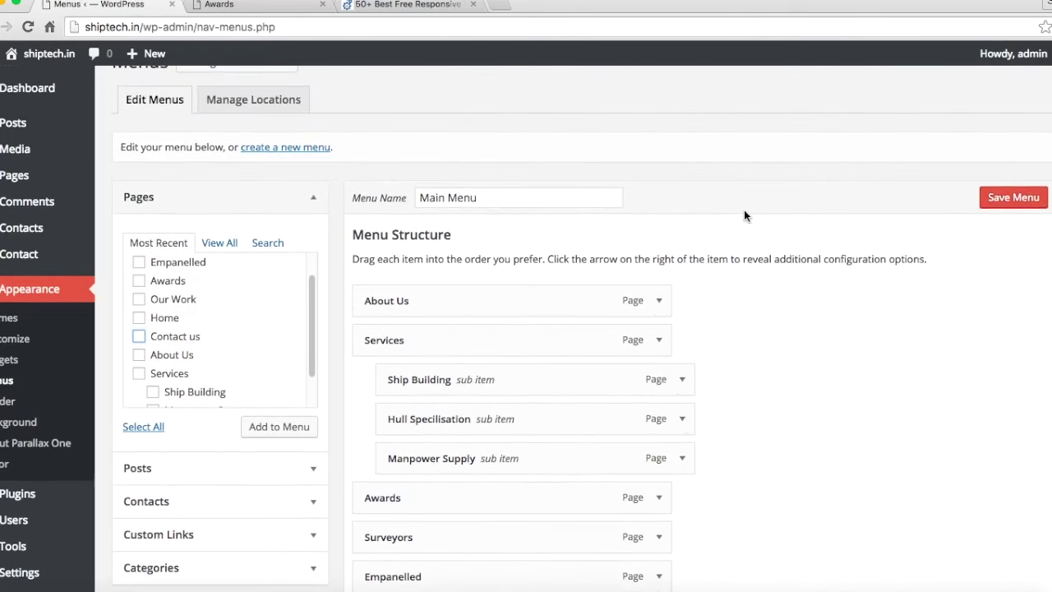
{"action": "scroll", "coordinate": [743, 215], "scroll_direction": "down", "scroll_amount": 1}
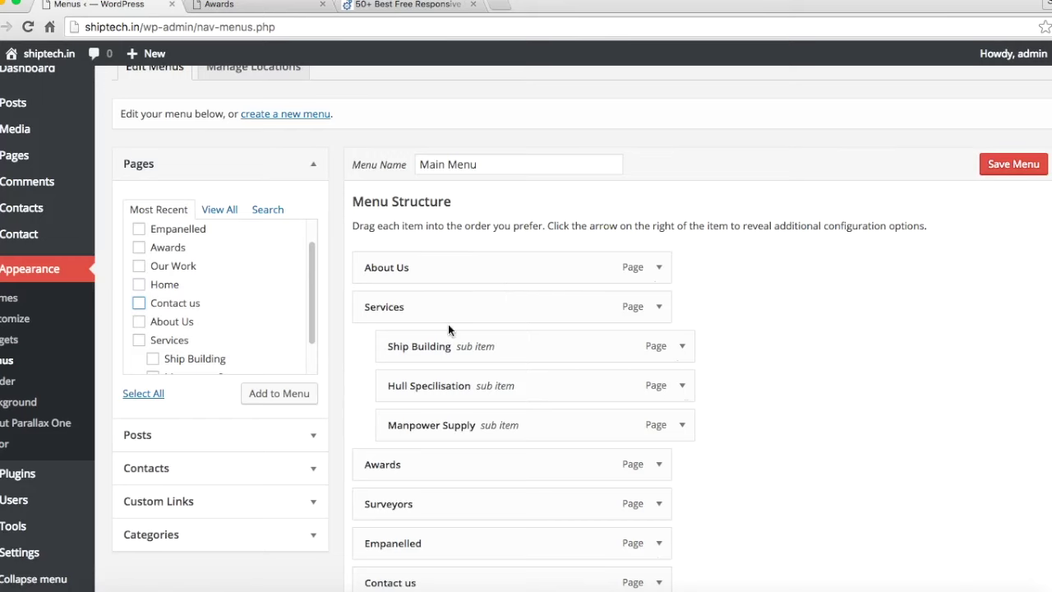
{"action": "scroll", "coordinate": [448, 328], "scroll_direction": "down", "scroll_amount": 1}
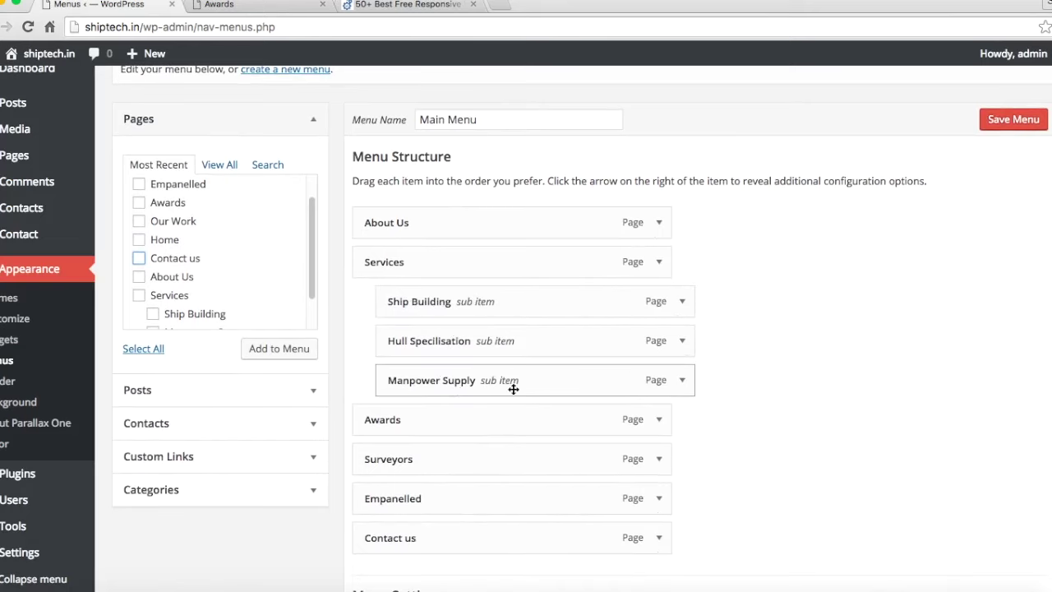
{"action": "scroll", "coordinate": [724, 415], "scroll_direction": "down", "scroll_amount": 3}
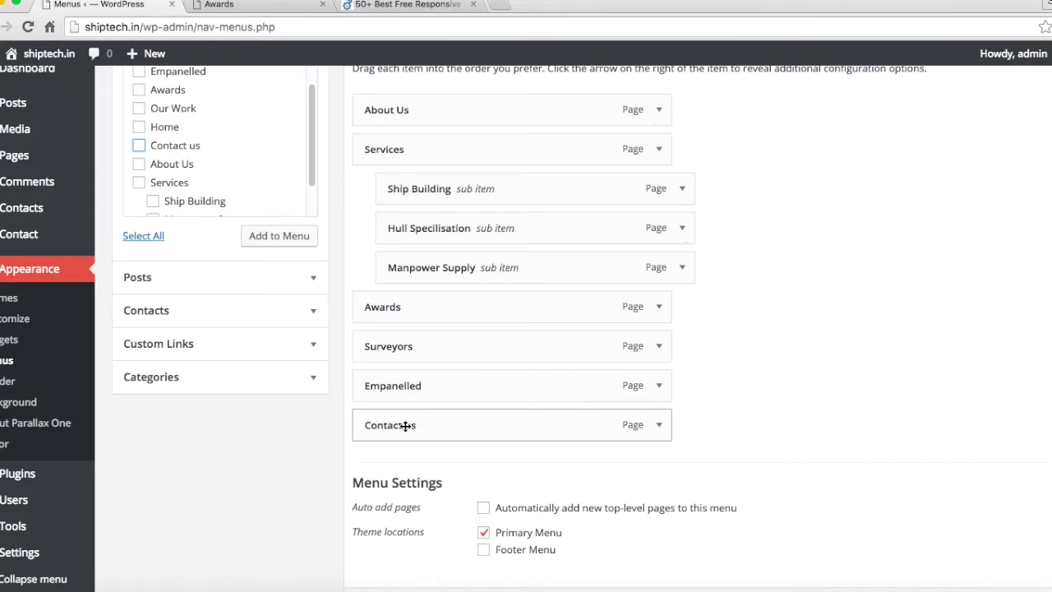
{"action": "scroll", "coordinate": [404, 425], "scroll_direction": "down", "scroll_amount": 4}
{"action": "scroll", "coordinate": [404, 425], "scroll_direction": "up", "scroll_amount": 10}
{"action": "scroll", "coordinate": [404, 425], "scroll_direction": "down", "scroll_amount": 8}
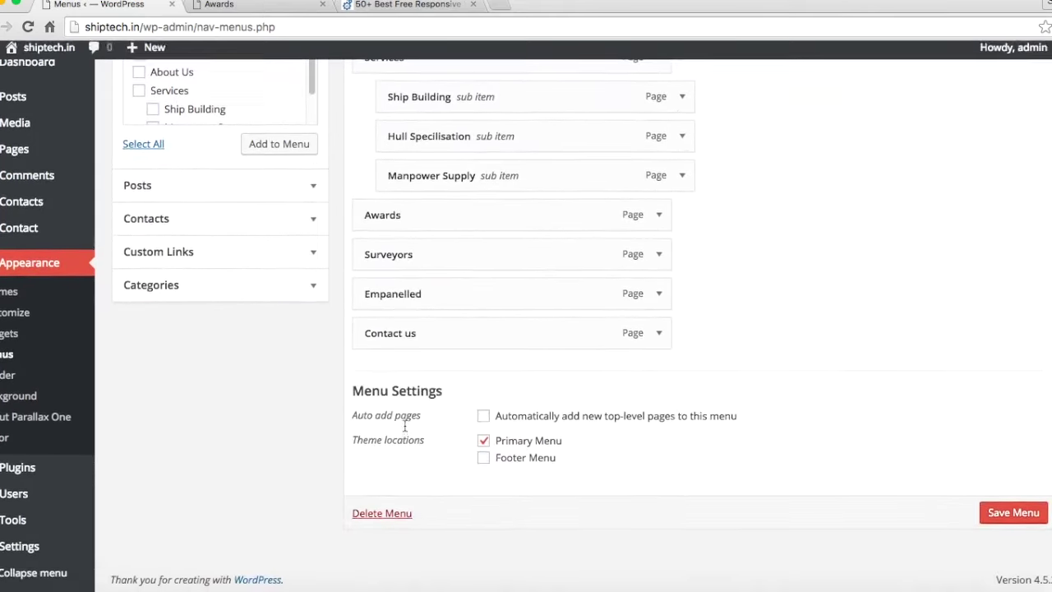
{"action": "scroll", "coordinate": [404, 425], "scroll_direction": "up", "scroll_amount": 5}
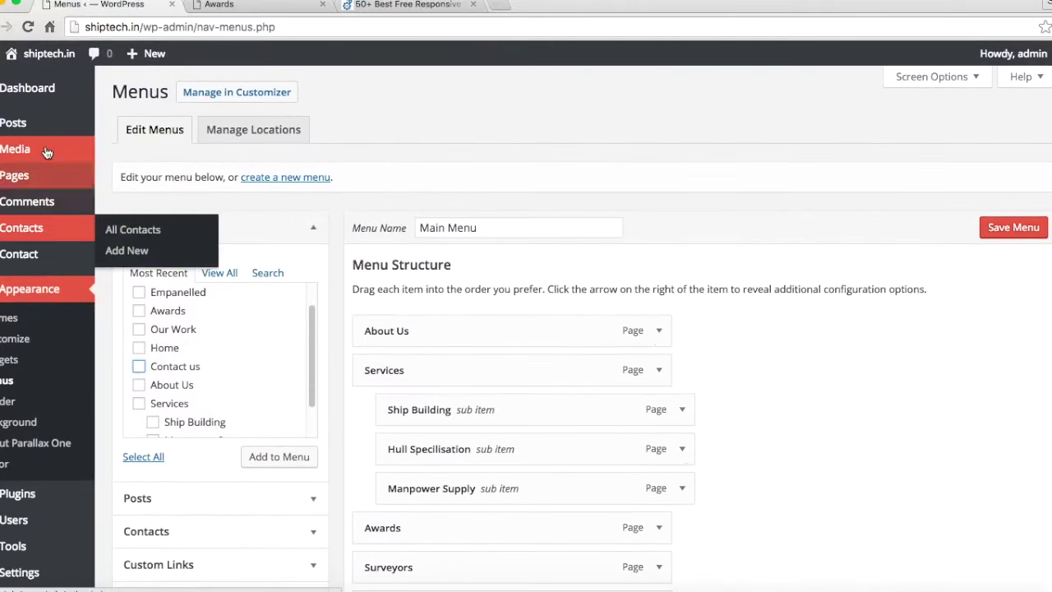
Step: Go back to the list of all pages and start a new blank page
{"action": "mouse_move", "coordinate": [12, 181]}
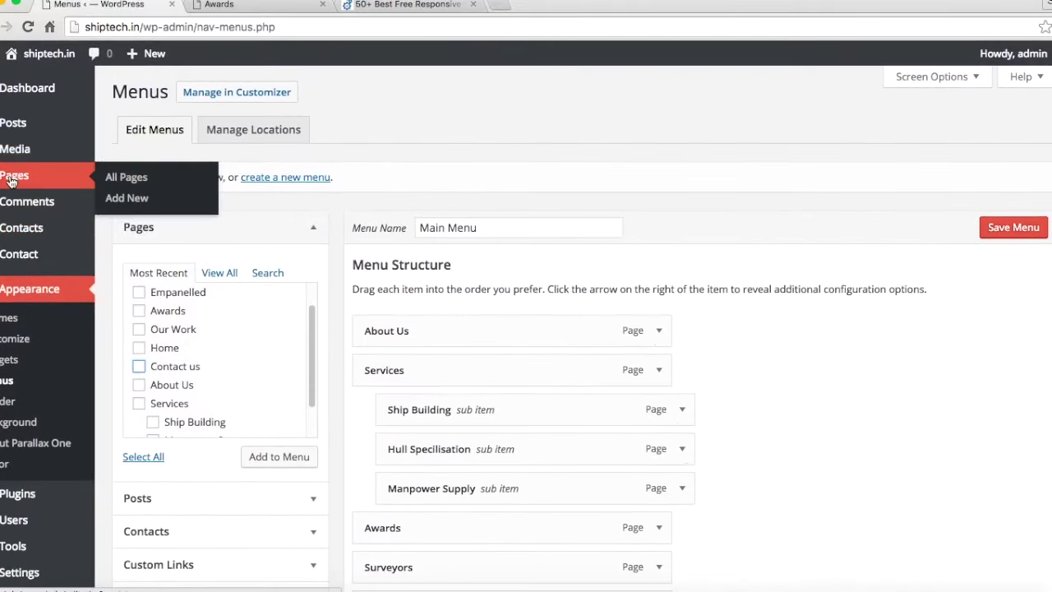
{"action": "left_click", "coordinate": [137, 182]}
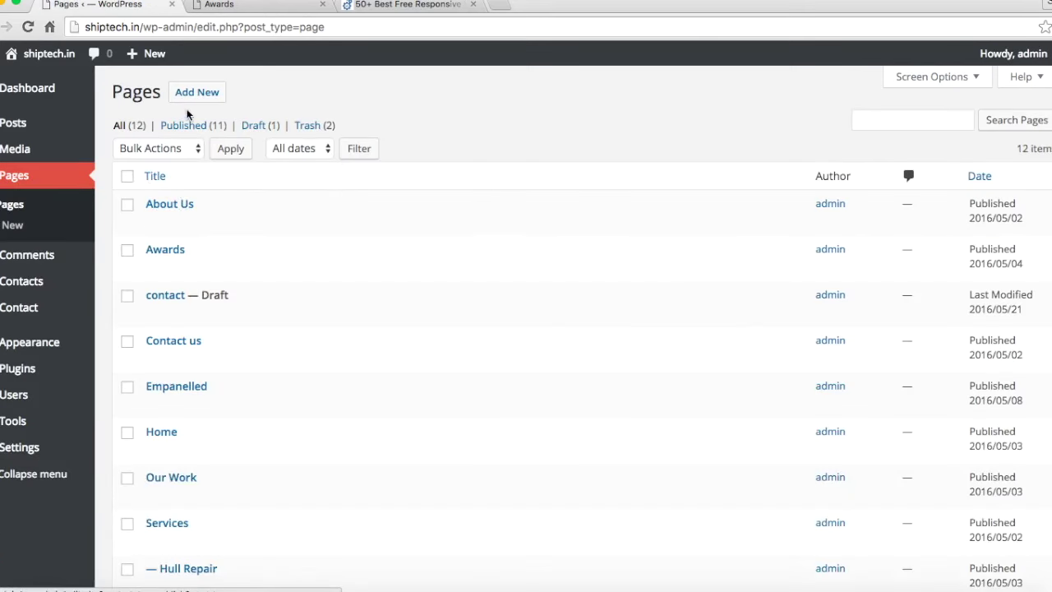
{"action": "left_click", "coordinate": [194, 97]}
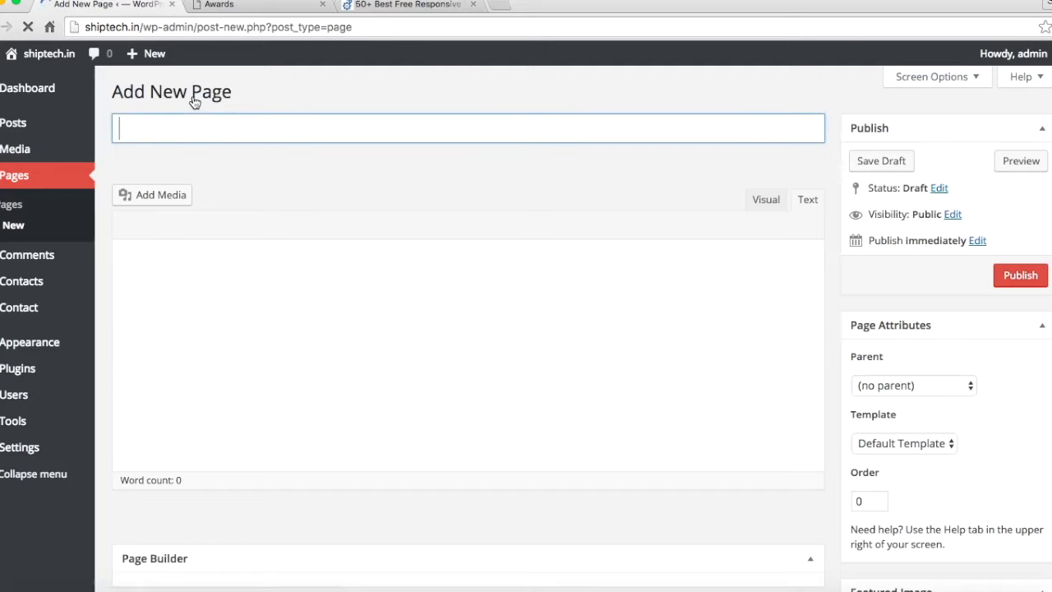
Step: Title the new page "hellow world" and switch its content editor to Page Builder
{"action": "type", "text": "helo"}
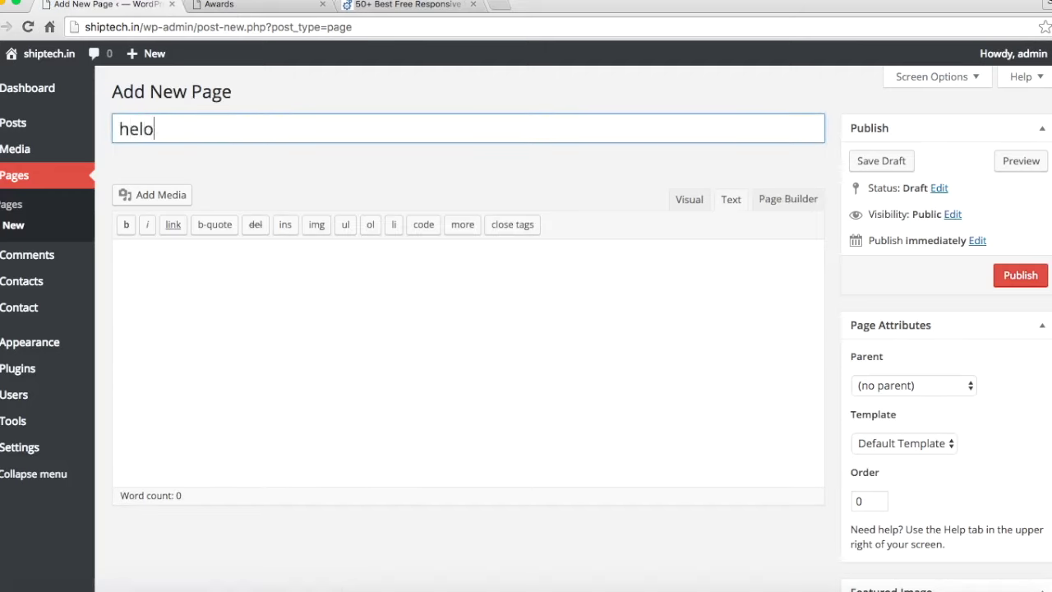
{"action": "key", "text": "BackSpace"}
{"action": "type", "text": "low wor"}
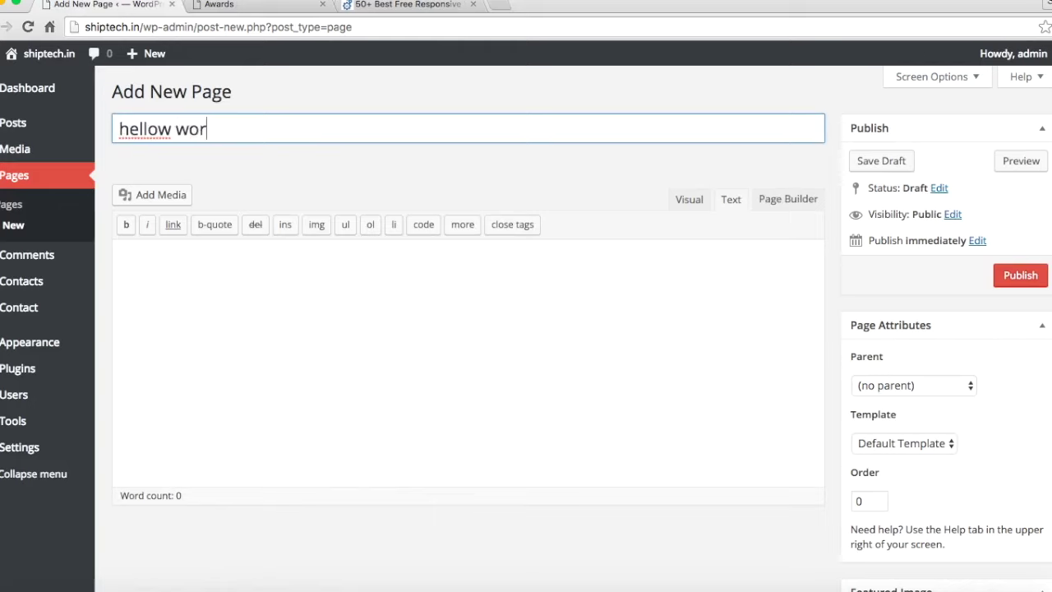
{"action": "type", "text": "ld"}
{"action": "left_click", "coordinate": [771, 200]}
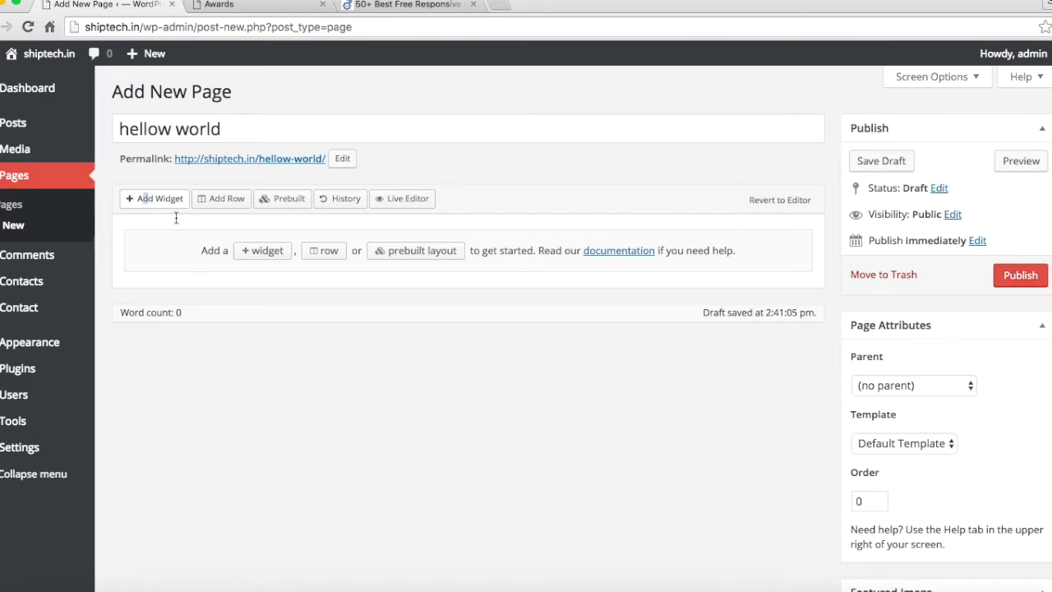
Step: Insert a two-column row, trying the Thirds (0.333) and Diagon (0.414) ratios before choosing Golden (0.618)
{"action": "left_click", "coordinate": [219, 198]}
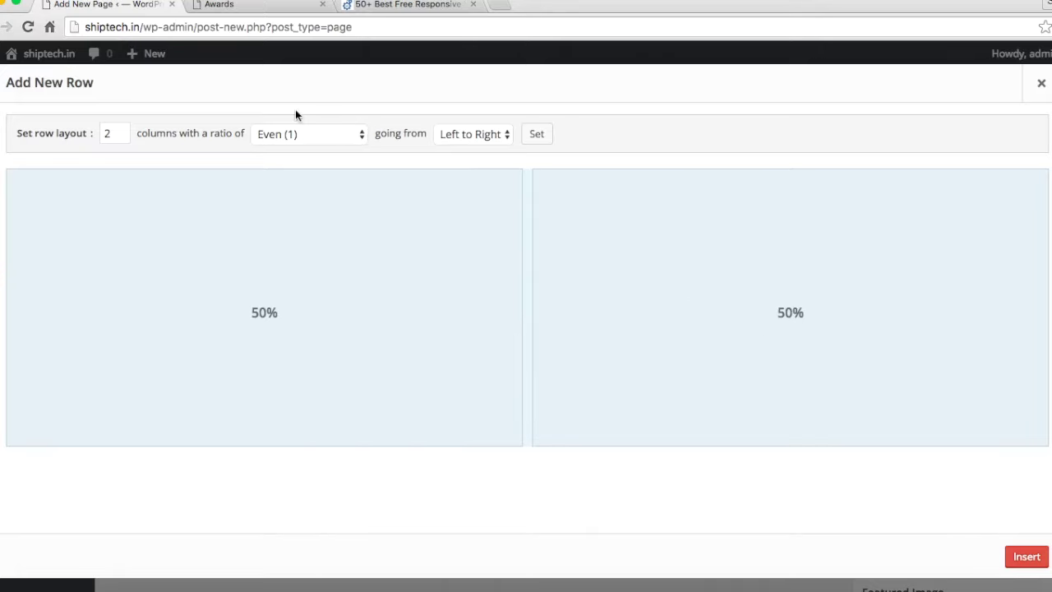
{"action": "left_click", "coordinate": [362, 134]}
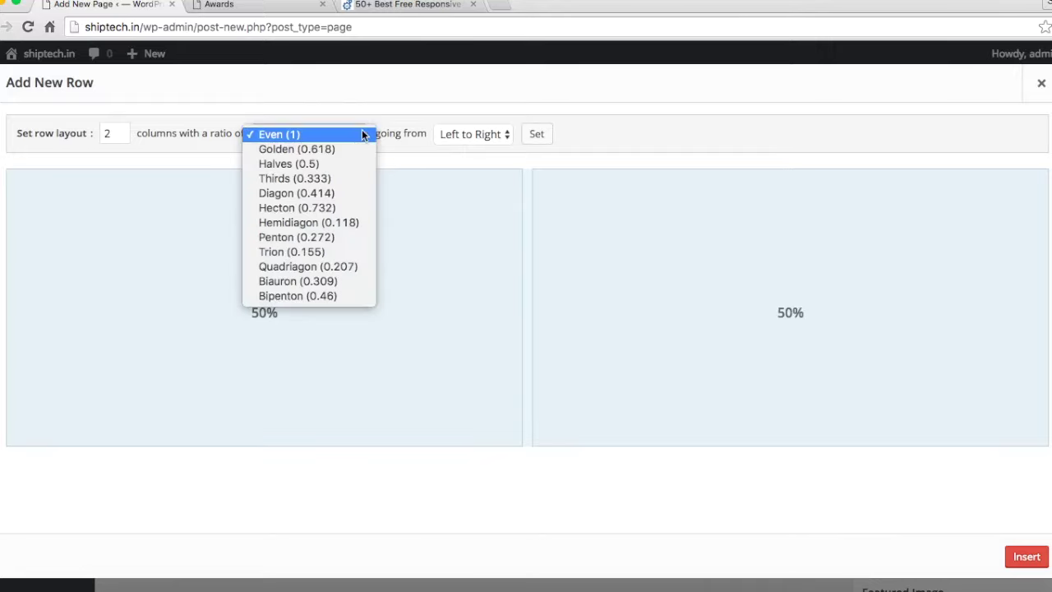
{"action": "left_click", "coordinate": [321, 177]}
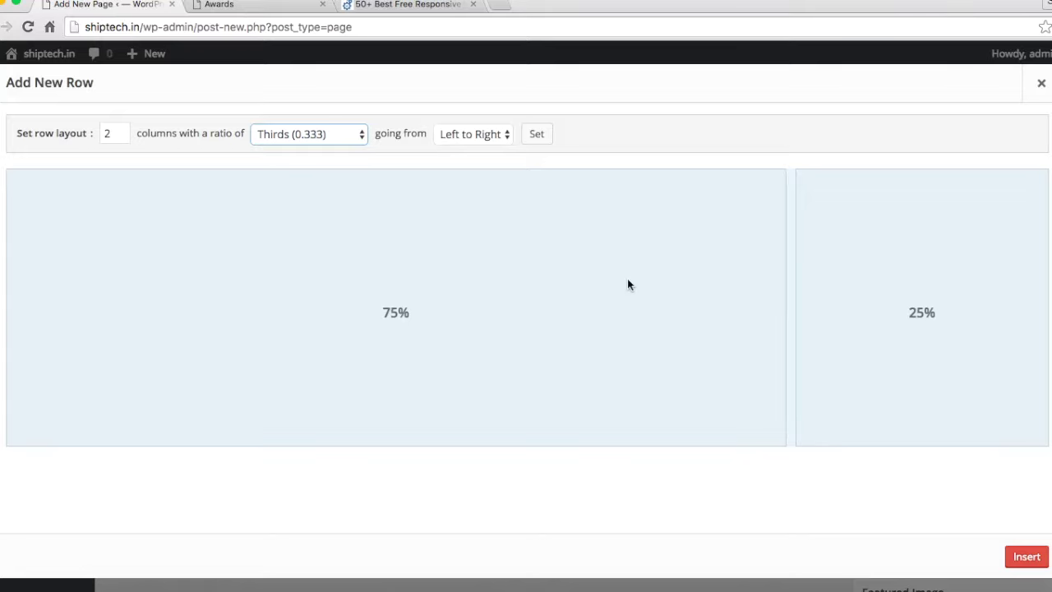
{"action": "left_click", "coordinate": [354, 129]}
{"action": "left_click", "coordinate": [346, 151]}
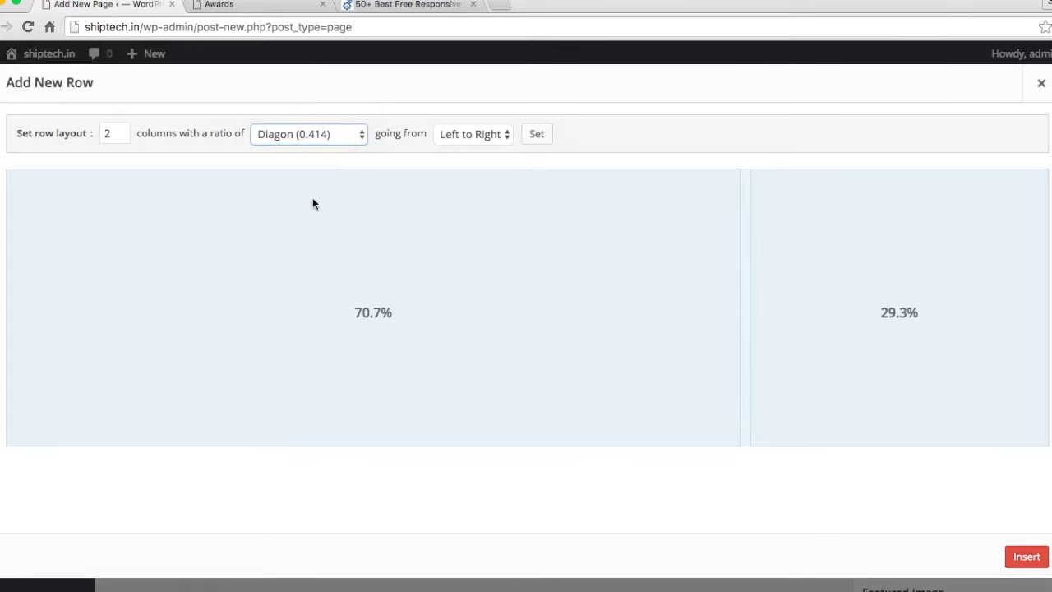
{"action": "left_click", "coordinate": [359, 138]}
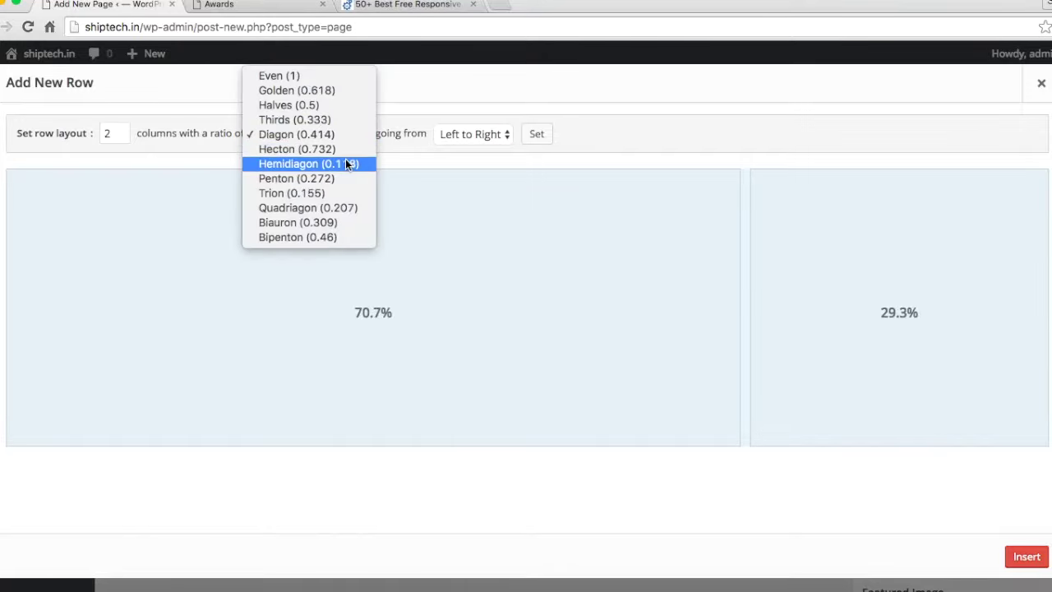
{"action": "left_click", "coordinate": [332, 91]}
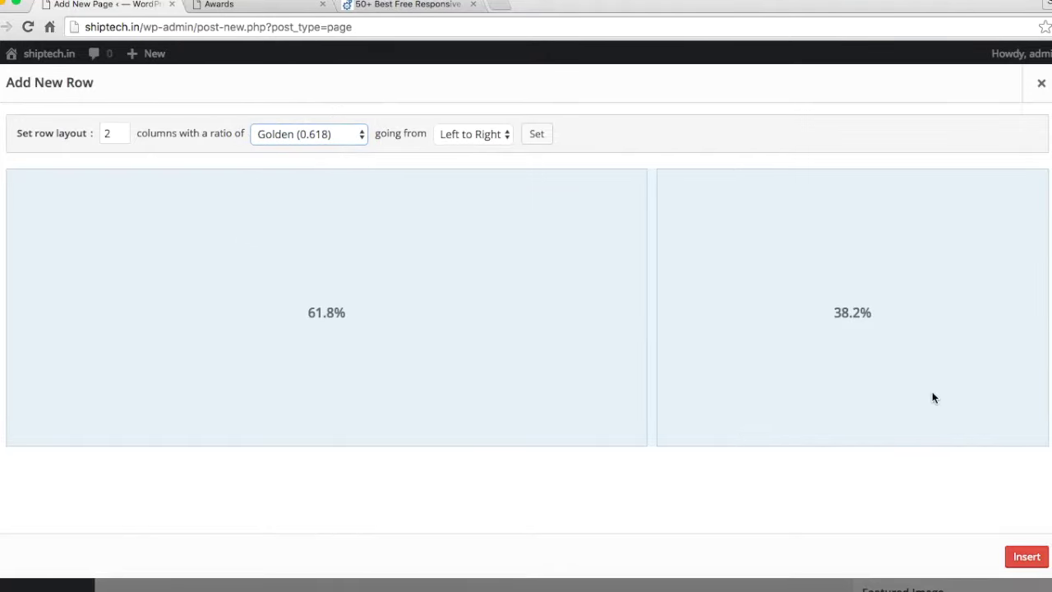
{"action": "left_click", "coordinate": [1025, 559]}
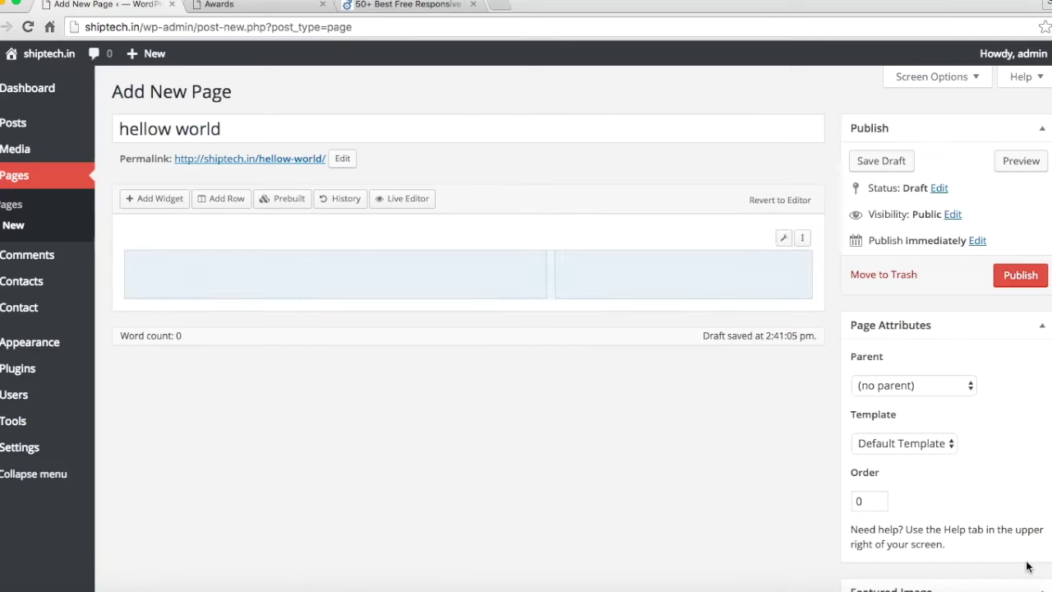
Step: Add a Visual Editor widget to the narrow column of the row and another one to the wide column
{"action": "left_click", "coordinate": [655, 285]}
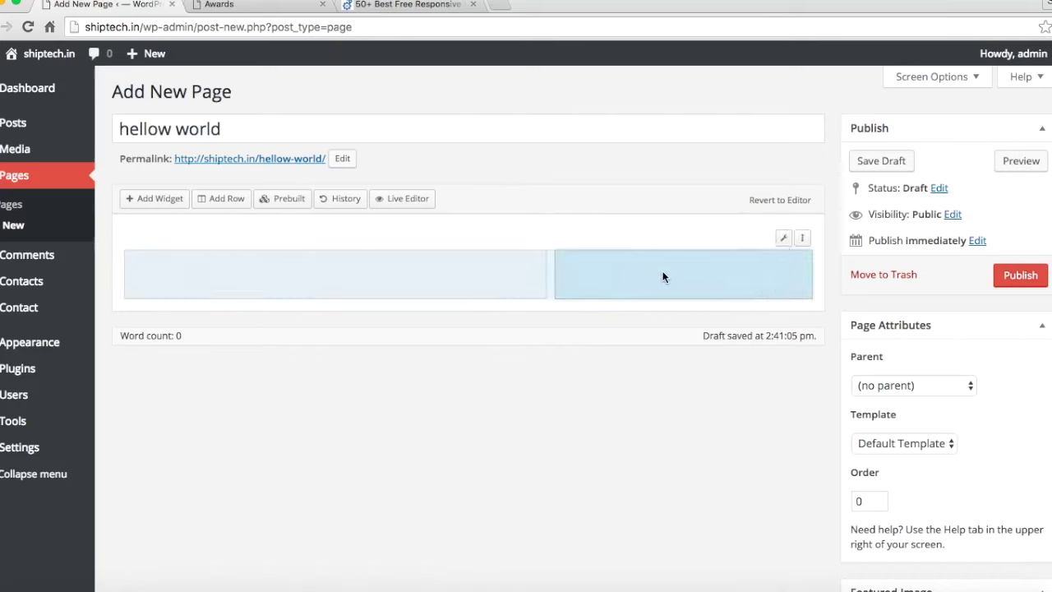
{"action": "left_click", "coordinate": [151, 203]}
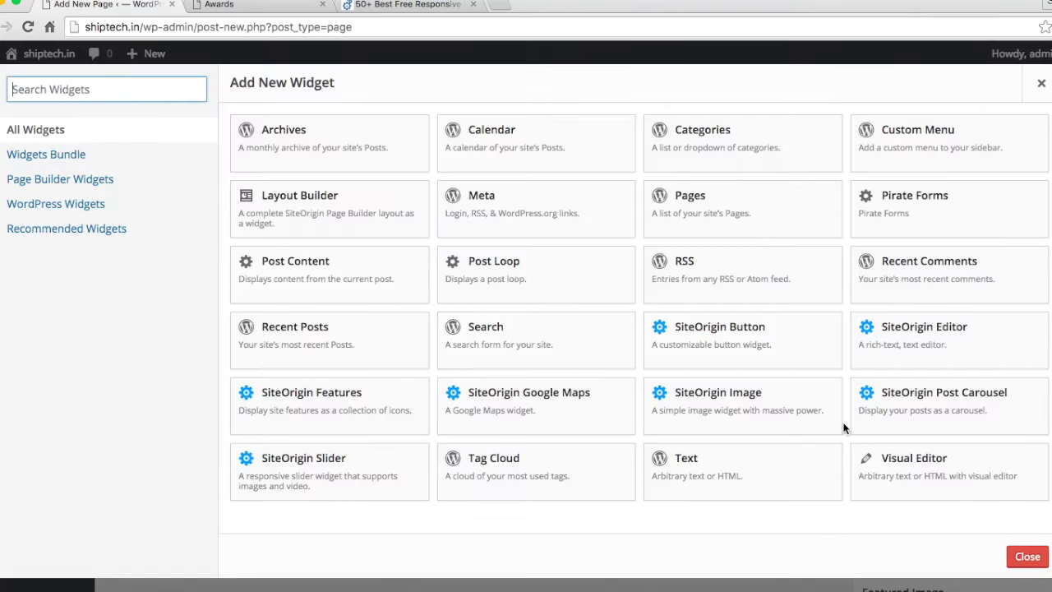
{"action": "left_click", "coordinate": [937, 475]}
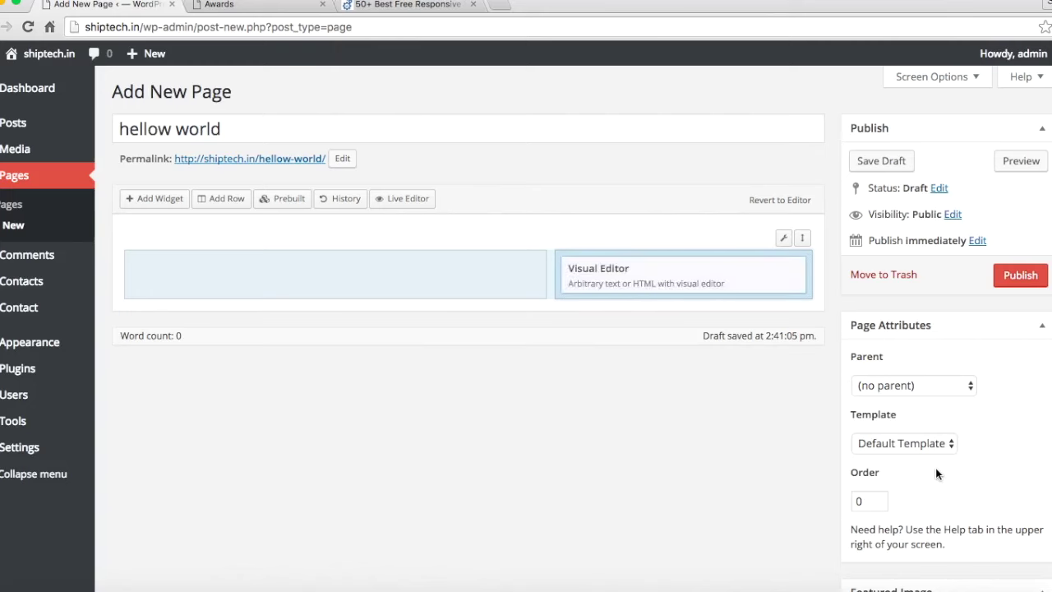
{"action": "left_click", "coordinate": [384, 264]}
{"action": "left_click", "coordinate": [152, 198]}
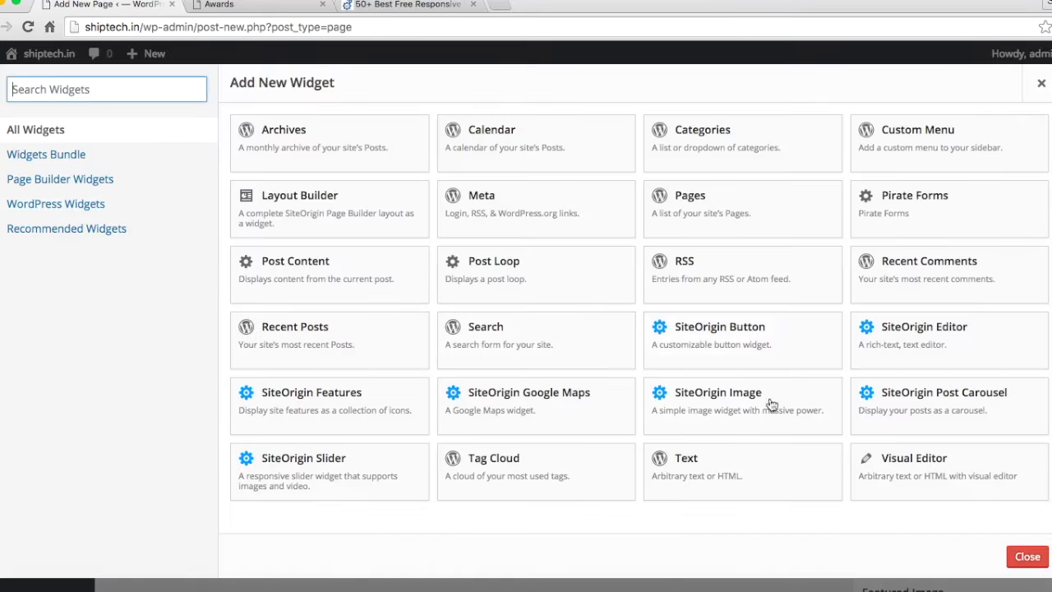
{"action": "left_click", "coordinate": [881, 469]}
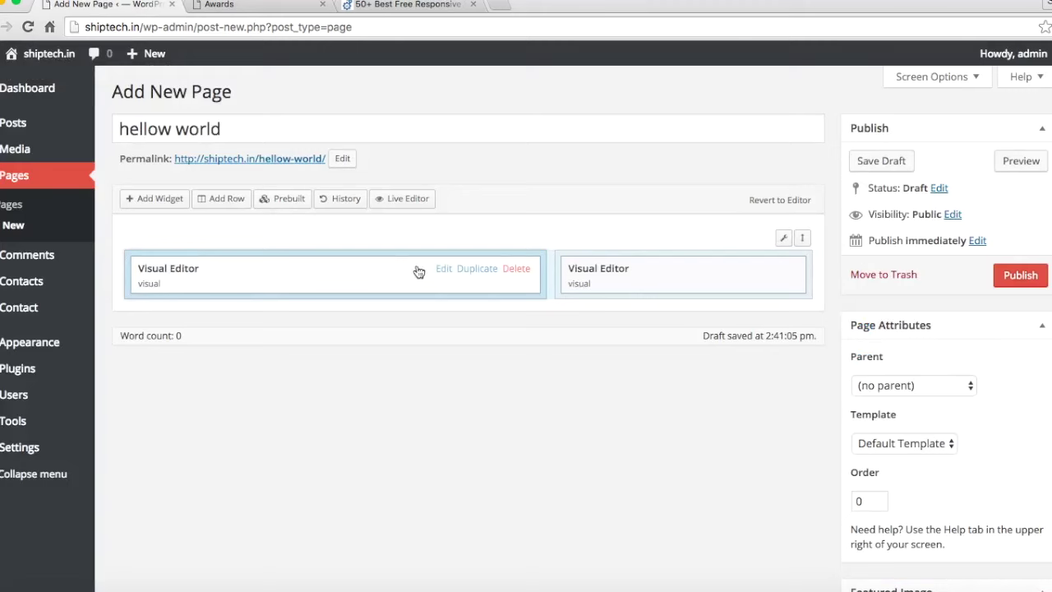
Step: Enter the filler text "lml;kjasdl;jl;fajsl;j;dlsl;ad" in the wide column's Visual Editor widget
{"action": "left_click", "coordinate": [444, 269]}
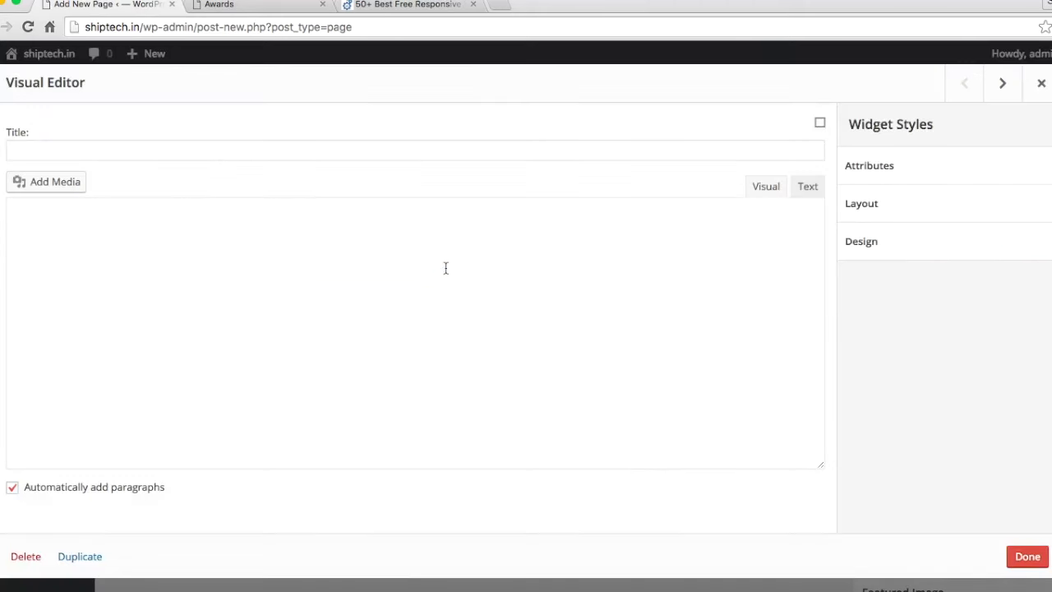
{"action": "left_click", "coordinate": [319, 306]}
{"action": "type", "text": "lml;kjasdl;jl;fajsl;j;dlsl;ad"}
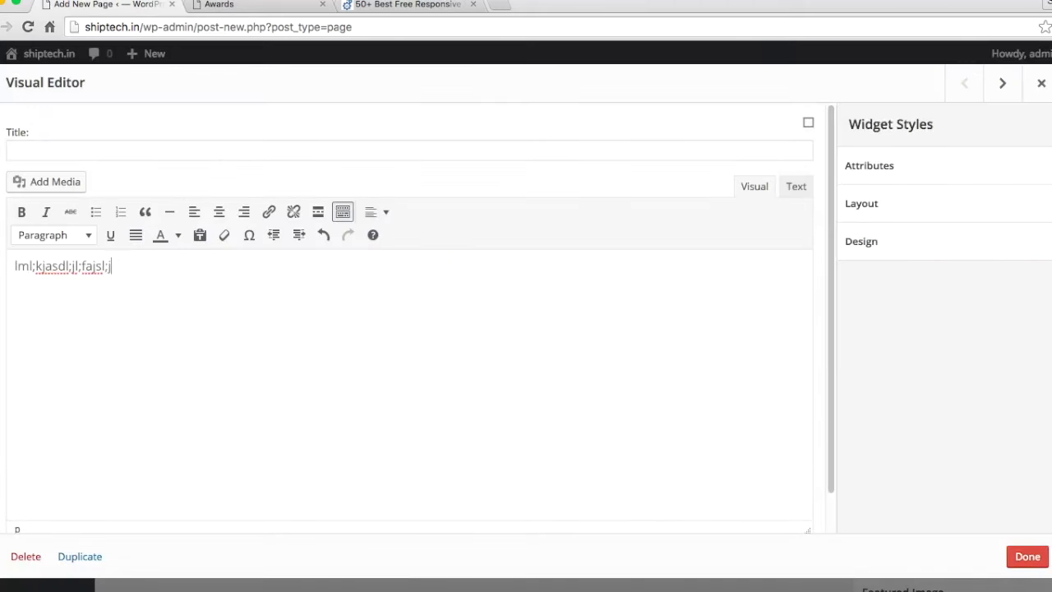
{"action": "left_click", "coordinate": [1033, 561]}
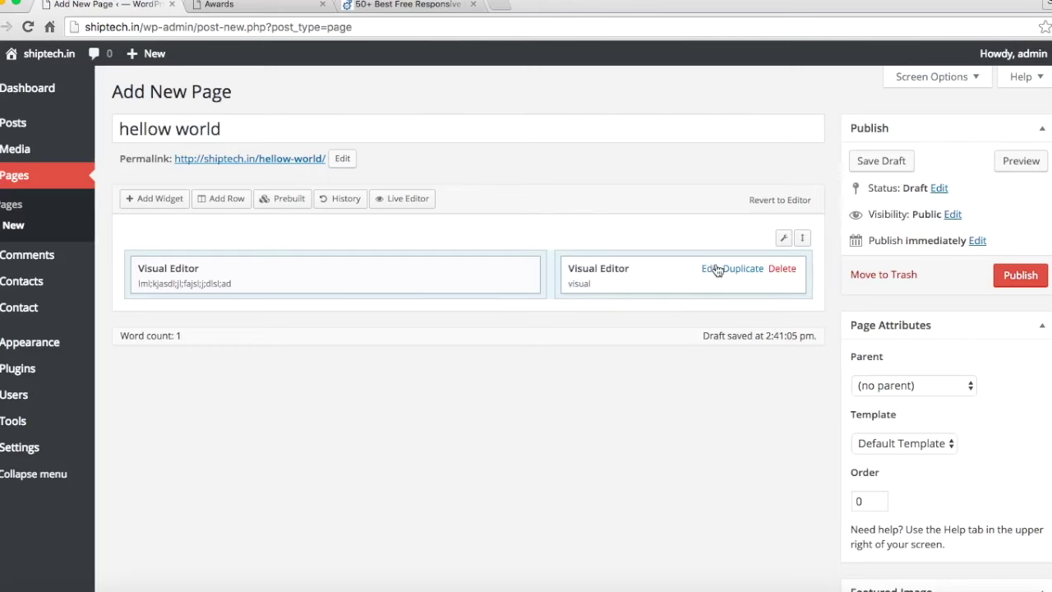
Step: Fill the narrow column's Visual Editor widget with the orange-suited surveyor image from the media library and the text "dasddddddl;;l"
{"action": "left_click", "coordinate": [714, 268]}
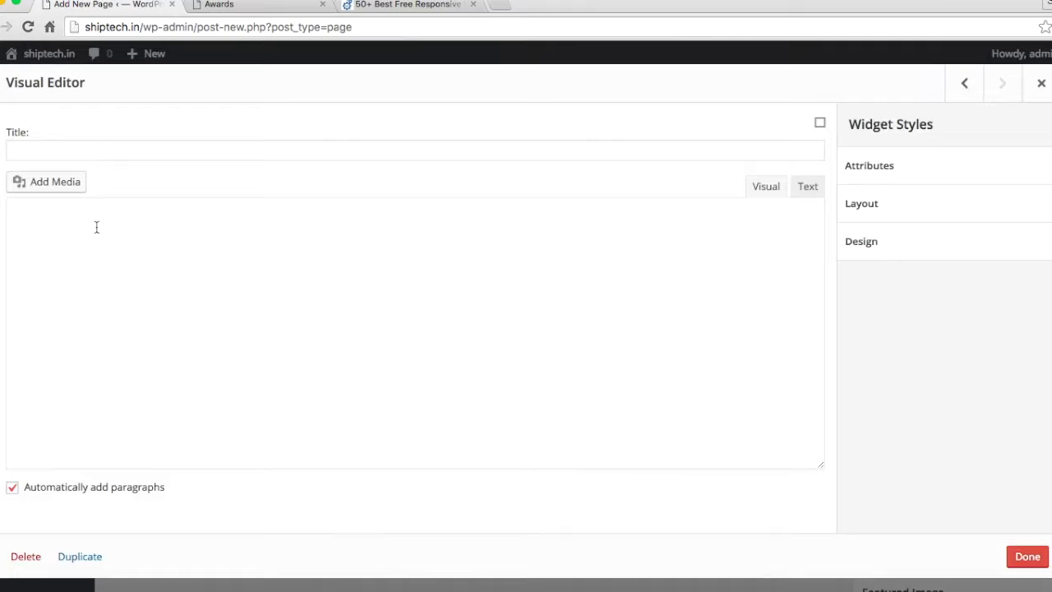
{"action": "left_click", "coordinate": [65, 184]}
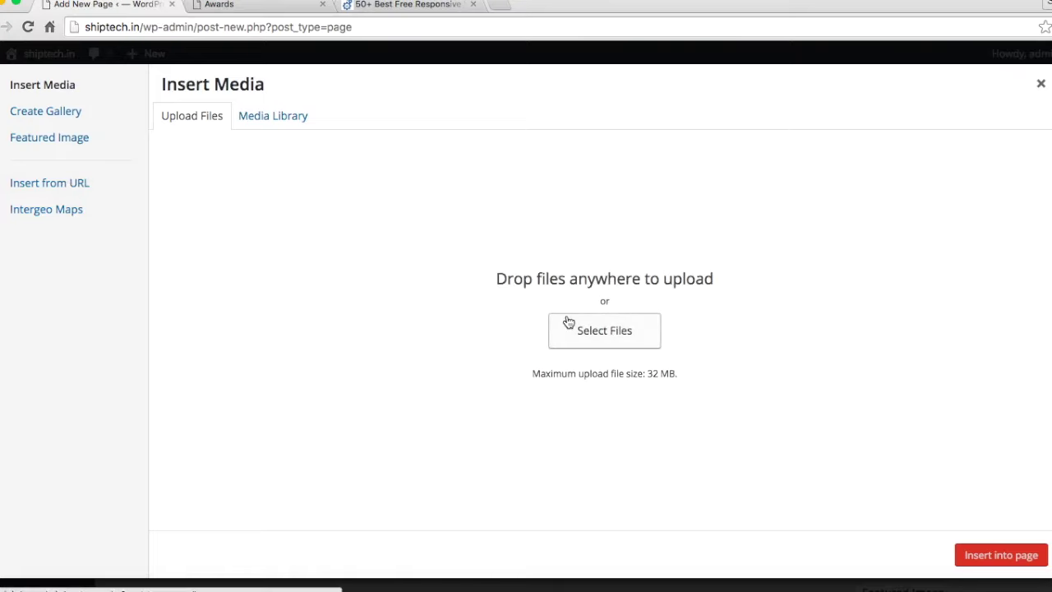
{"action": "left_click", "coordinate": [279, 115]}
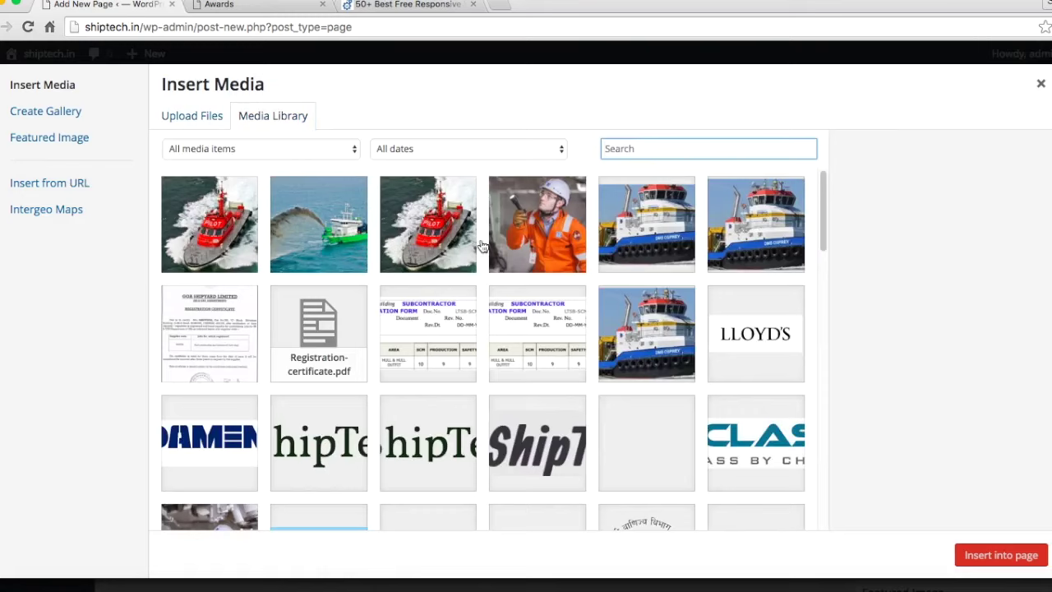
{"action": "left_click", "coordinate": [564, 239]}
{"action": "left_click", "coordinate": [978, 554]}
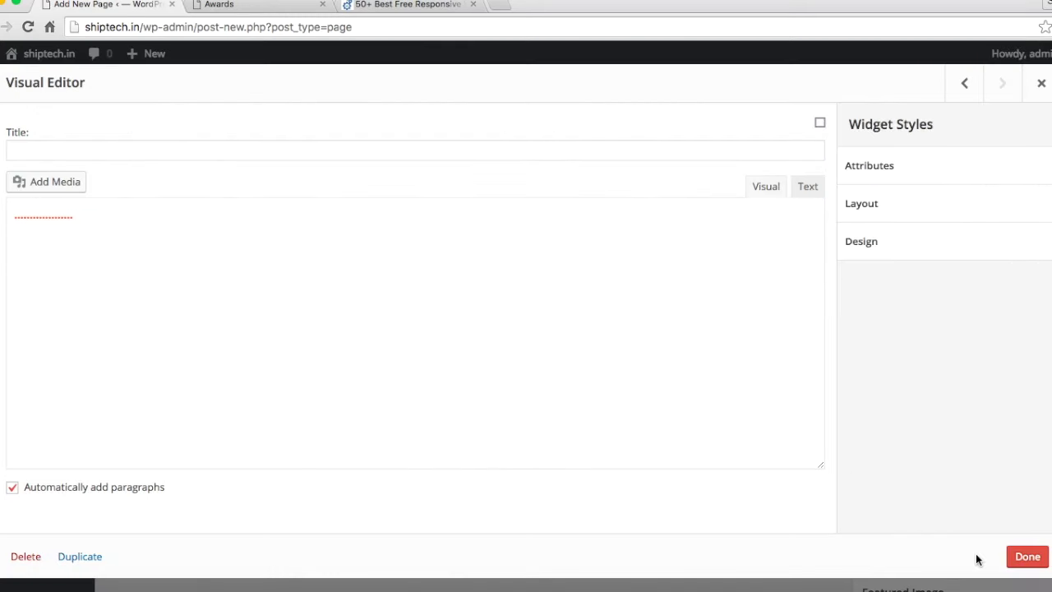
{"action": "left_click", "coordinate": [1028, 557]}
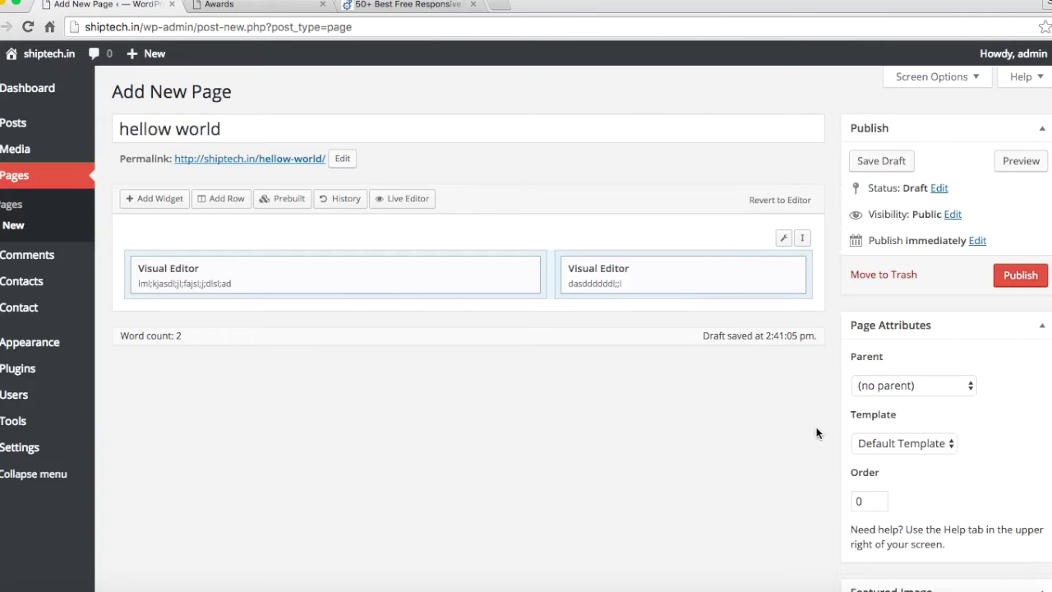
Step: Set the page template to Full Width and publish the page
{"action": "scroll", "coordinate": [816, 432], "scroll_direction": "down", "scroll_amount": 2}
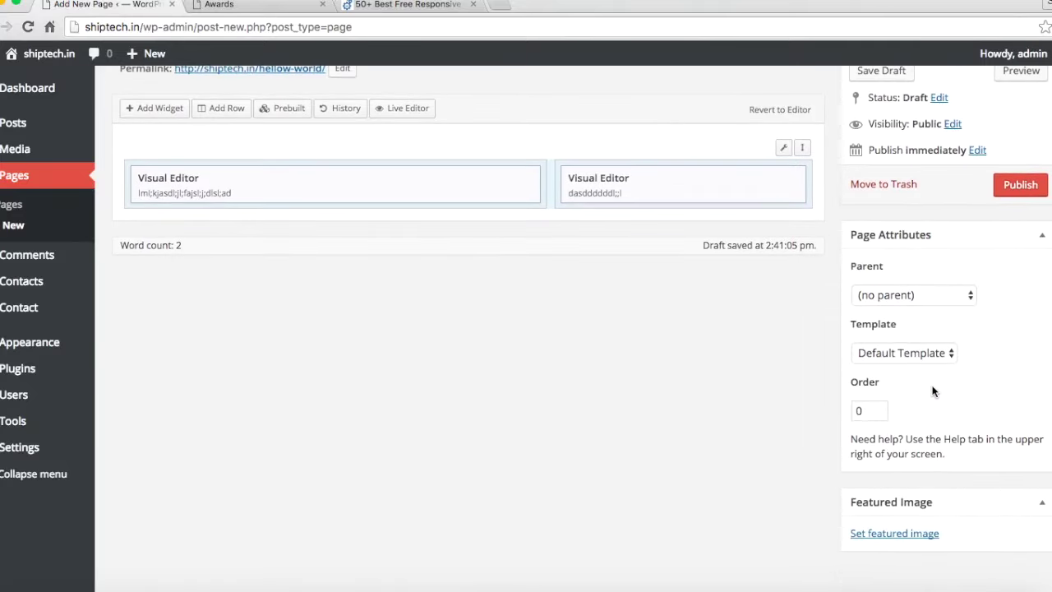
{"action": "left_click", "coordinate": [940, 355]}
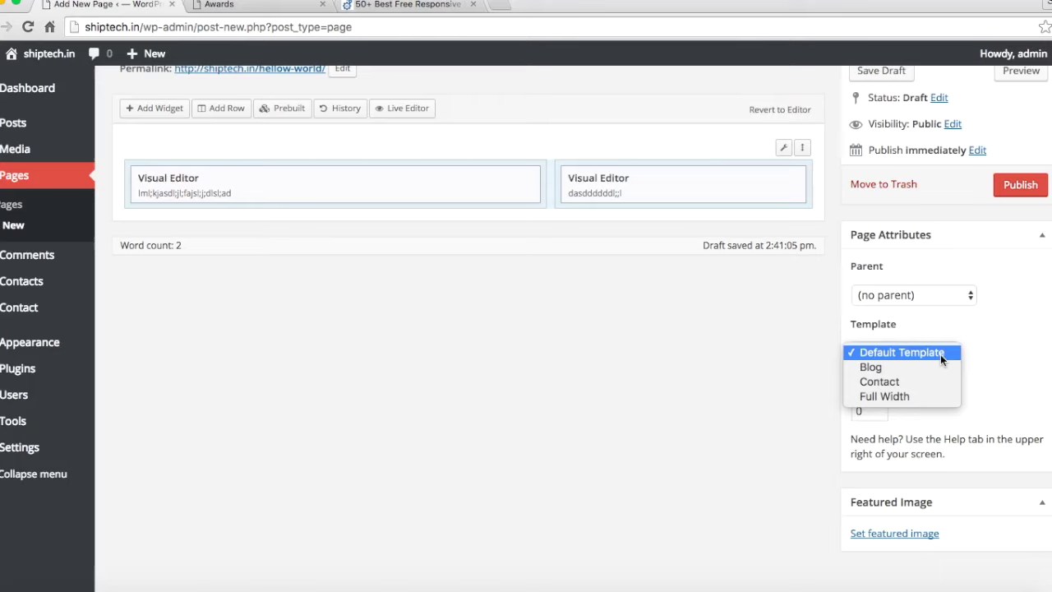
{"action": "left_click", "coordinate": [903, 395]}
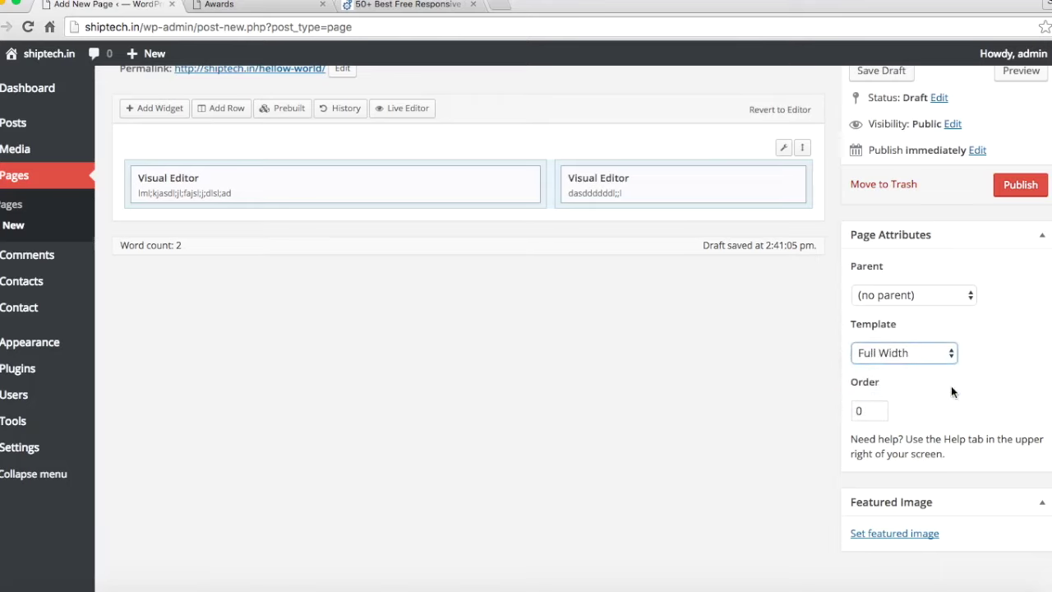
{"action": "scroll", "coordinate": [951, 386], "scroll_direction": "down", "scroll_amount": 1}
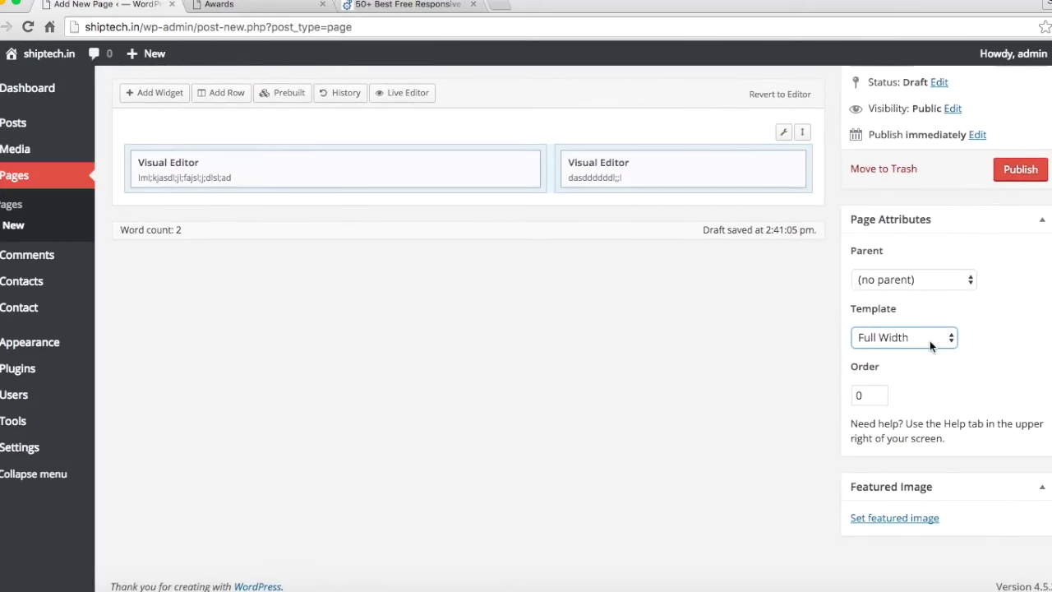
{"action": "scroll", "coordinate": [995, 238], "scroll_direction": "up", "scroll_amount": 5}
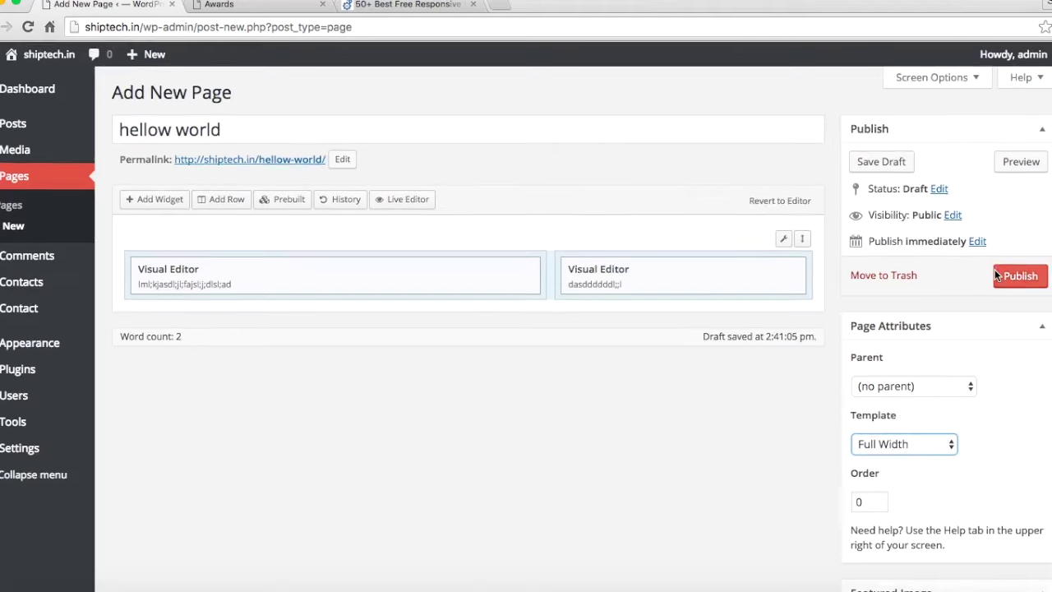
{"action": "left_click", "coordinate": [1015, 282]}
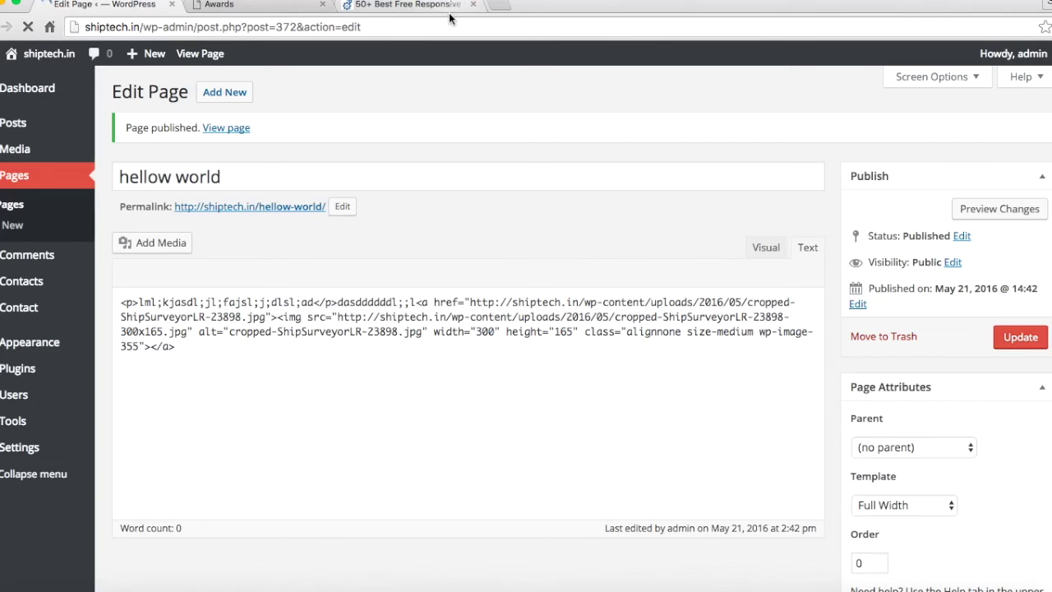
Step: Check the navigation menu on the live Awards page and look through the list of all pages for the hellow world page
{"action": "left_click", "coordinate": [279, 7]}
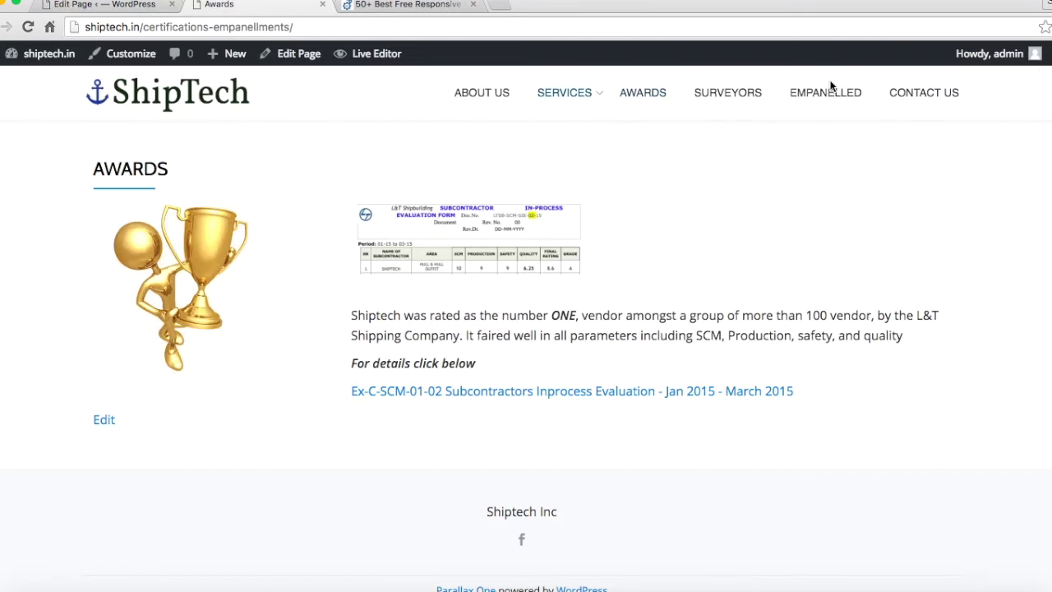
{"action": "left_click", "coordinate": [90, 6]}
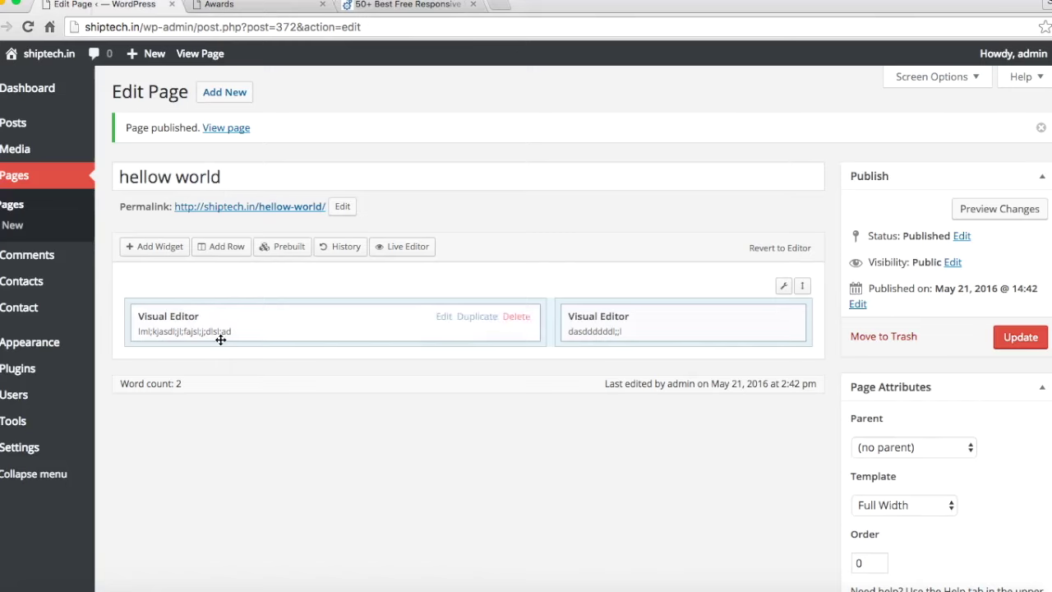
{"action": "left_click", "coordinate": [6, 205]}
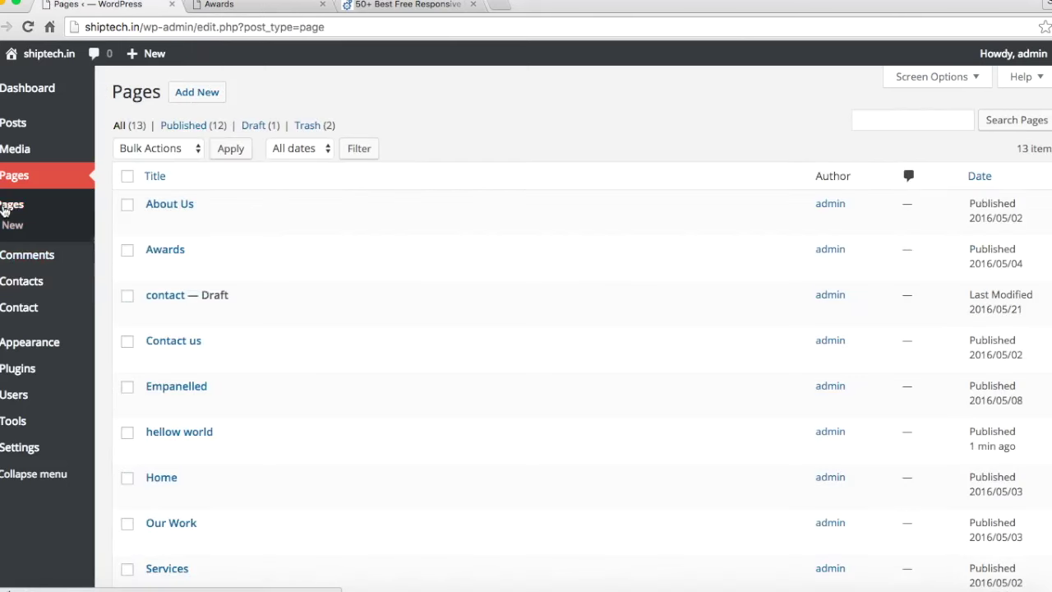
{"action": "scroll", "coordinate": [175, 260], "scroll_direction": "down", "scroll_amount": 1}
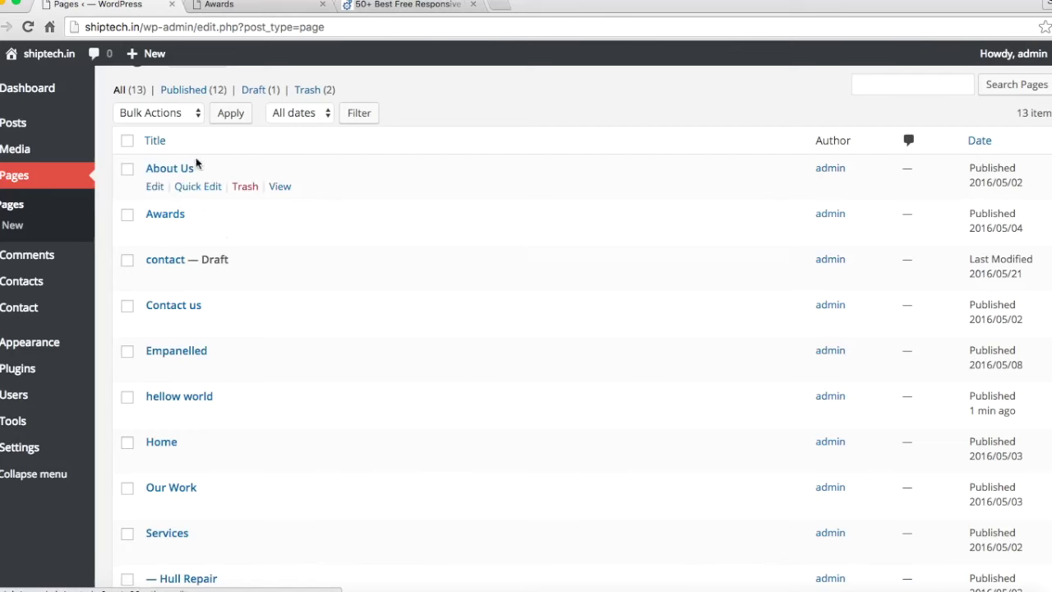
{"action": "scroll", "coordinate": [277, 471], "scroll_direction": "down", "scroll_amount": 5}
{"action": "scroll", "coordinate": [279, 474], "scroll_direction": "down", "scroll_amount": 2}
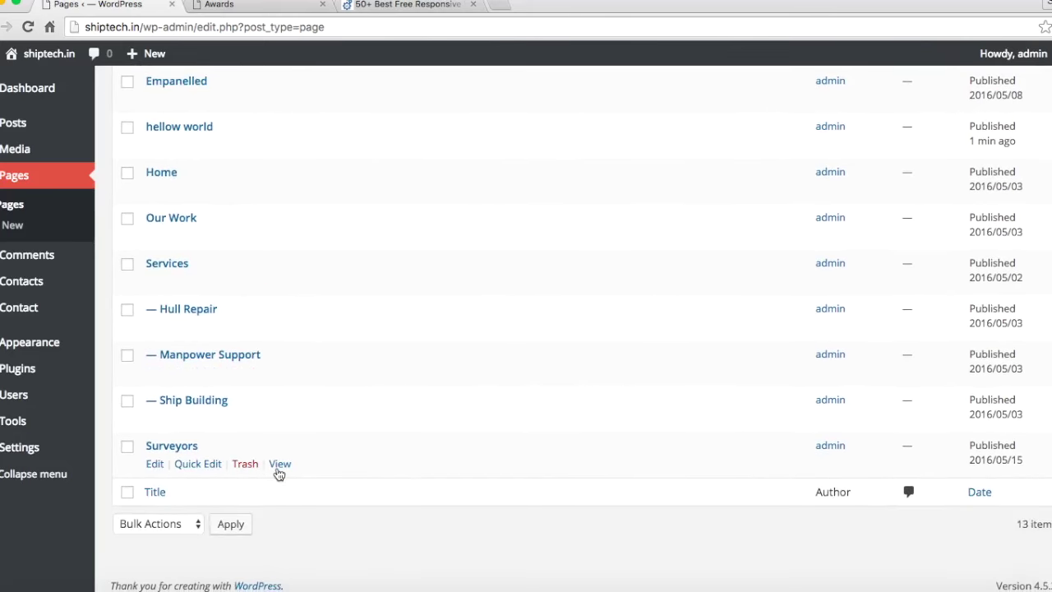
{"action": "scroll", "coordinate": [279, 474], "scroll_direction": "up", "scroll_amount": 10}
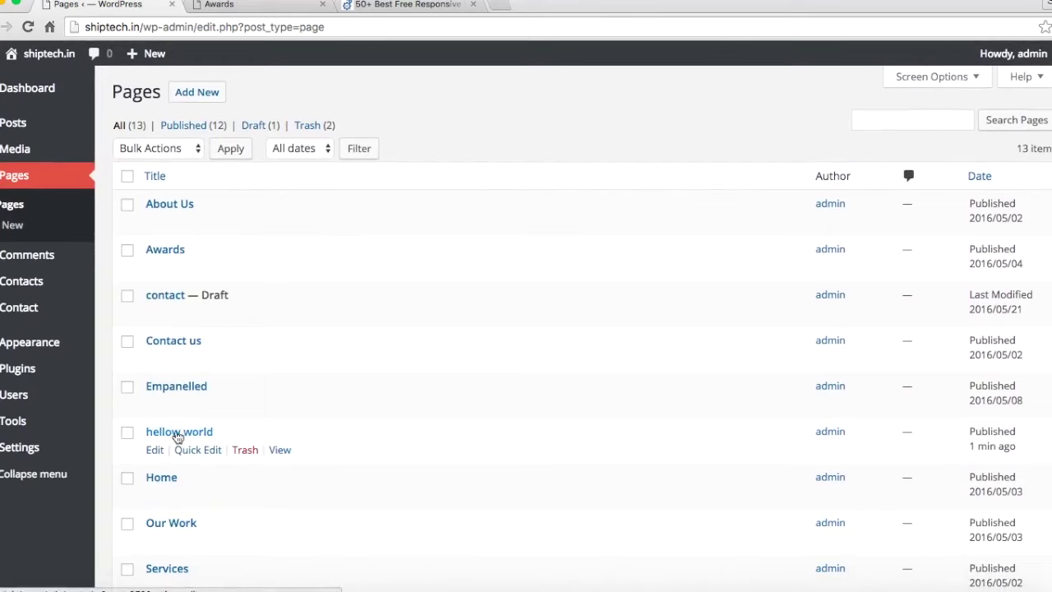
Step: Add the hellow world page to the Main Menu structure and save the menu
{"action": "mouse_move", "coordinate": [49, 354]}
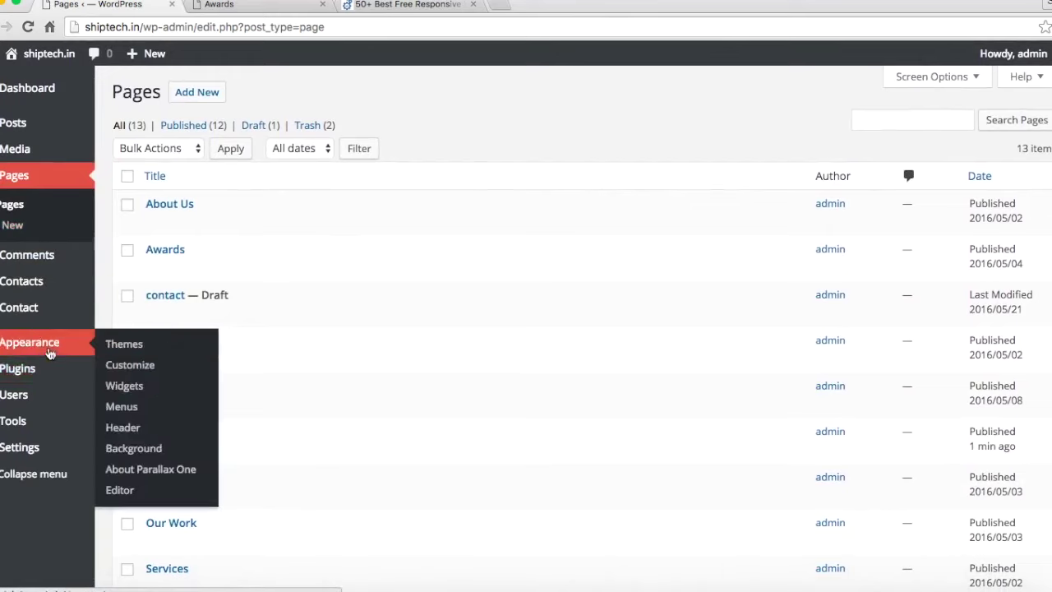
{"action": "left_click", "coordinate": [115, 409]}
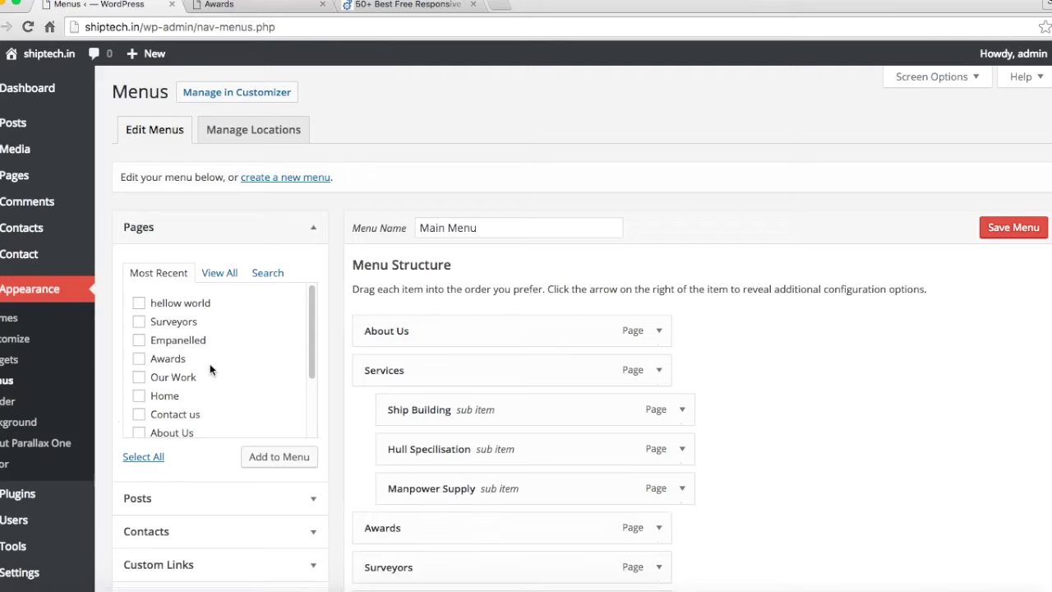
{"action": "scroll", "coordinate": [210, 369], "scroll_direction": "down", "scroll_amount": 1}
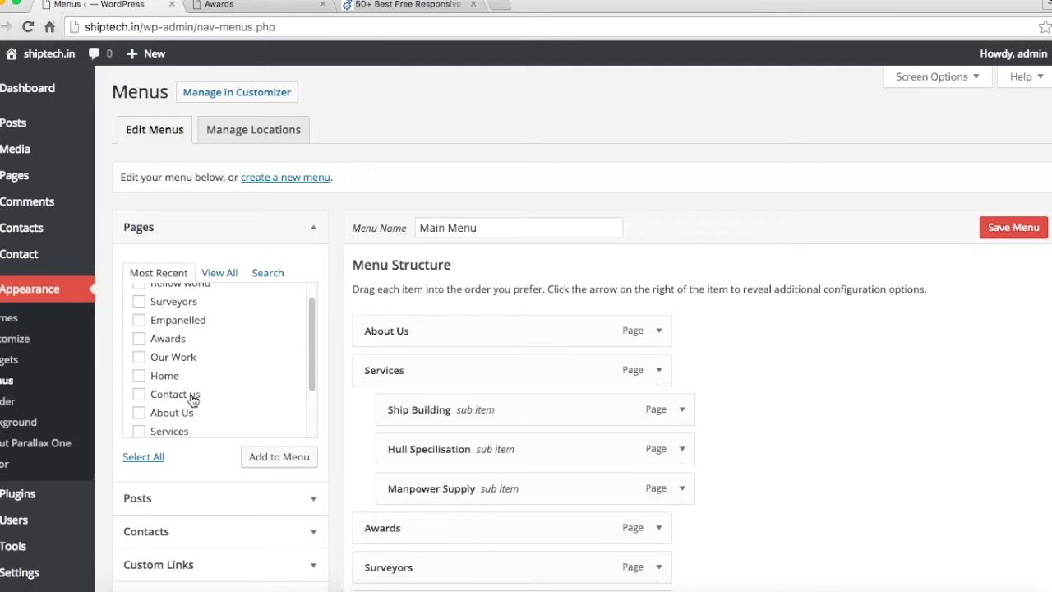
{"action": "scroll", "coordinate": [193, 331], "scroll_direction": "up", "scroll_amount": 1}
{"action": "left_click", "coordinate": [139, 304]}
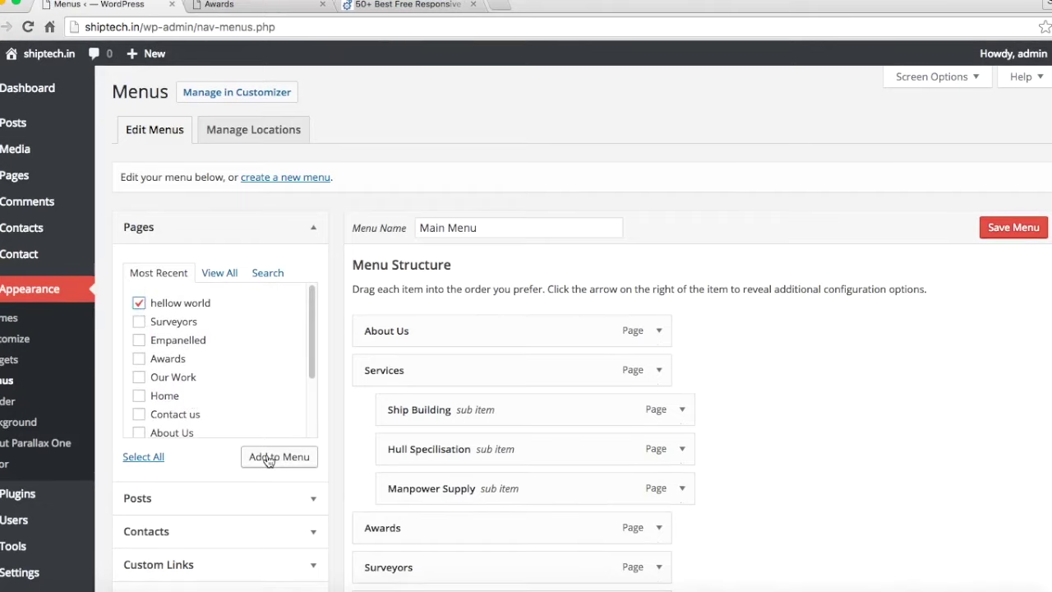
{"action": "scroll", "coordinate": [420, 397], "scroll_direction": "down", "scroll_amount": 1}
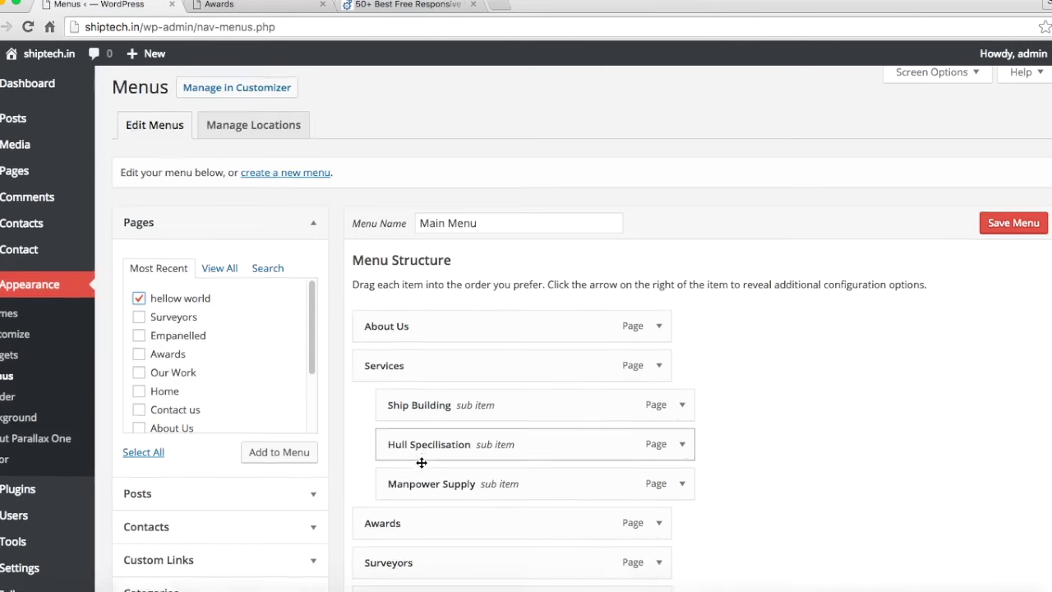
{"action": "left_click", "coordinate": [289, 418]}
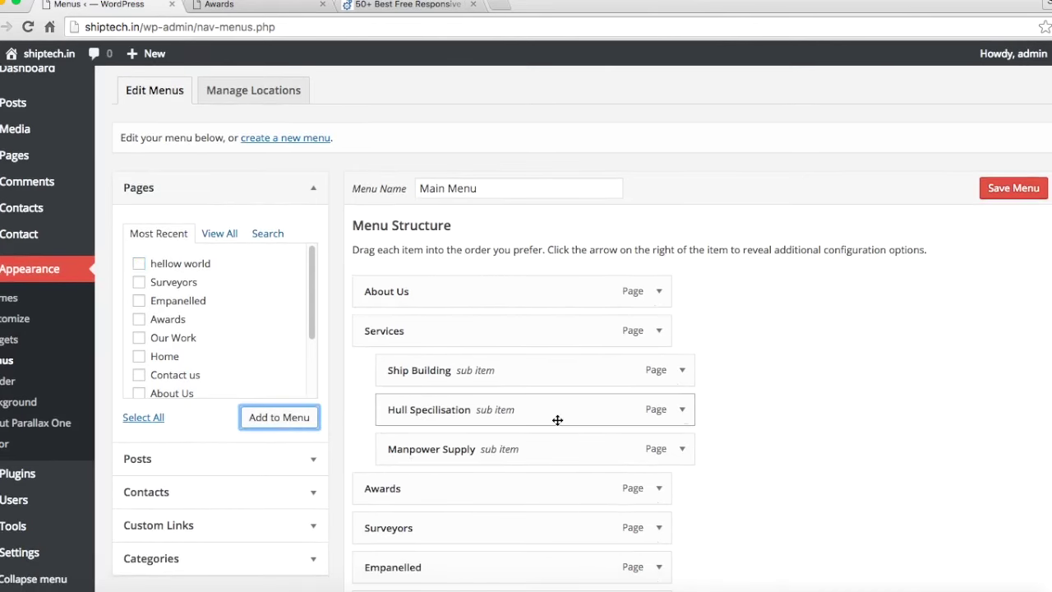
{"action": "scroll", "coordinate": [557, 418], "scroll_direction": "down", "scroll_amount": 5}
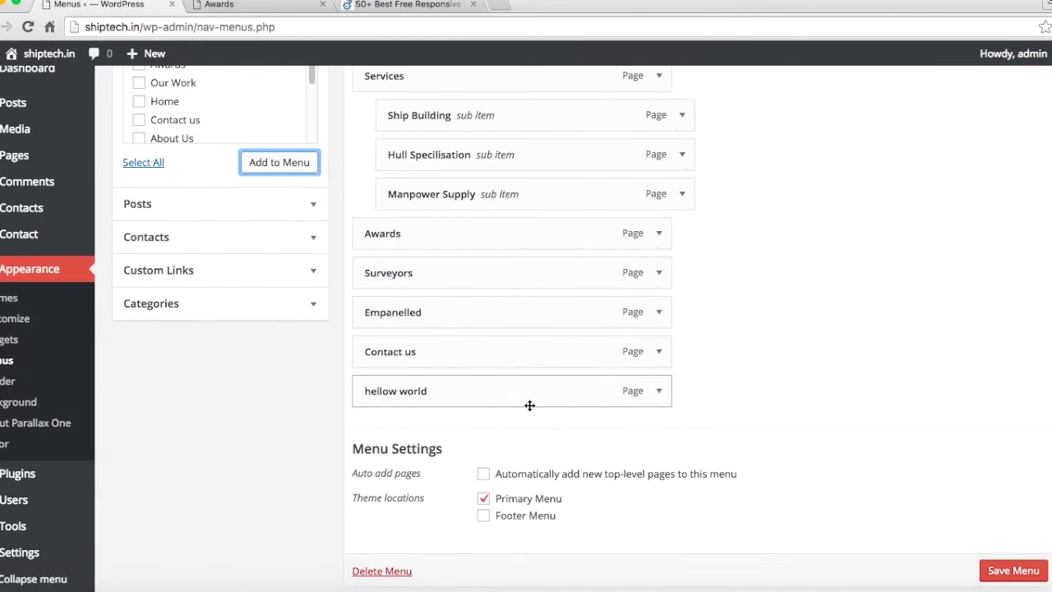
{"action": "scroll", "coordinate": [861, 309], "scroll_direction": "up", "scroll_amount": 3}
{"action": "scroll", "coordinate": [861, 312], "scroll_direction": "up", "scroll_amount": 2}
{"action": "left_click", "coordinate": [992, 165]}
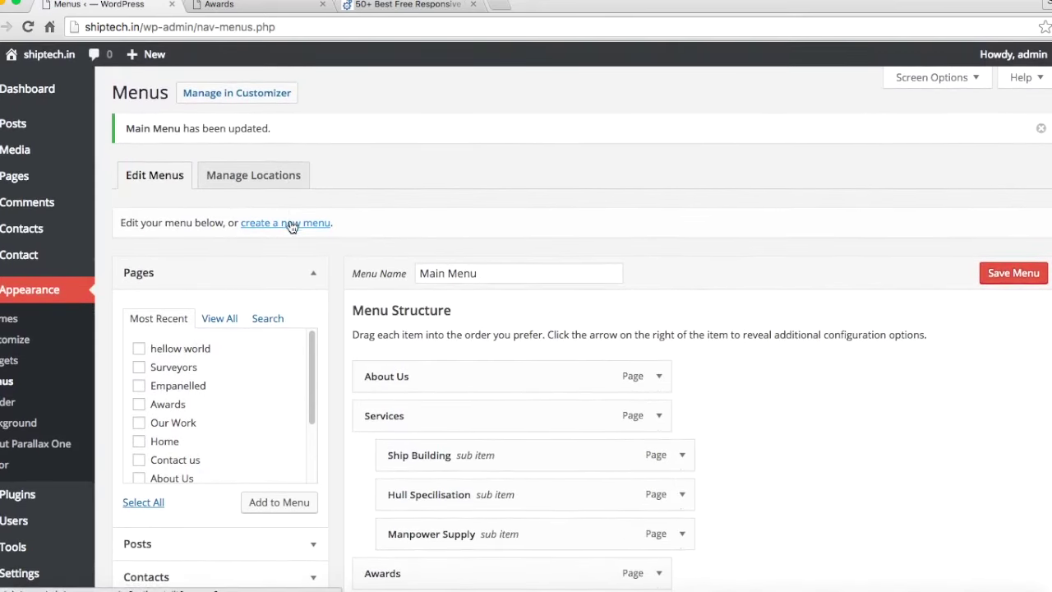
Step: Reload the live Awards page to check its navigation menu for the hellow world entry
{"action": "left_click", "coordinate": [278, 4]}
{"action": "left_click", "coordinate": [142, 27]}
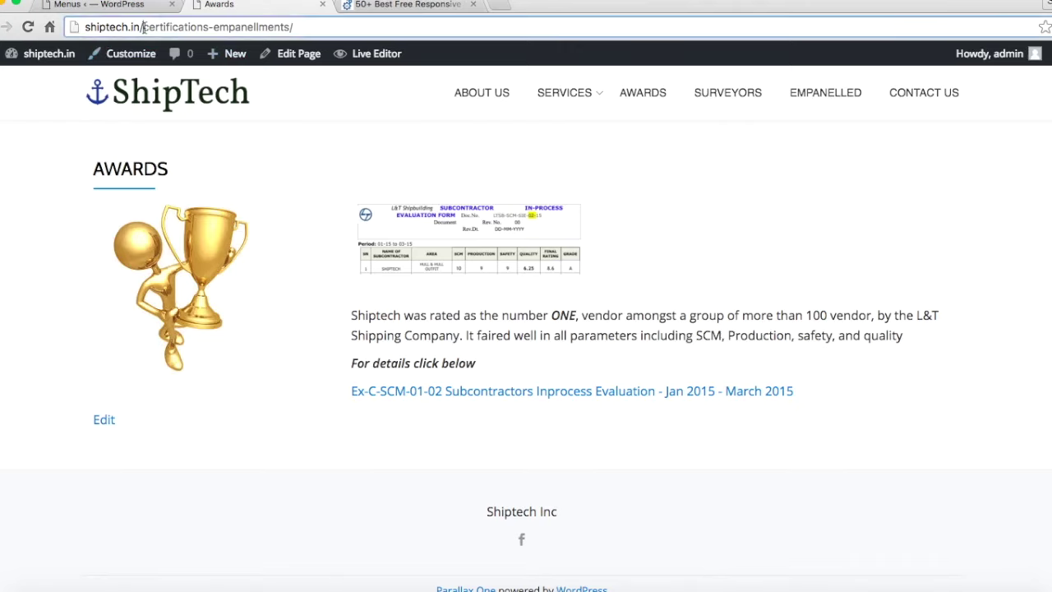
{"action": "left_click", "coordinate": [27, 27]}
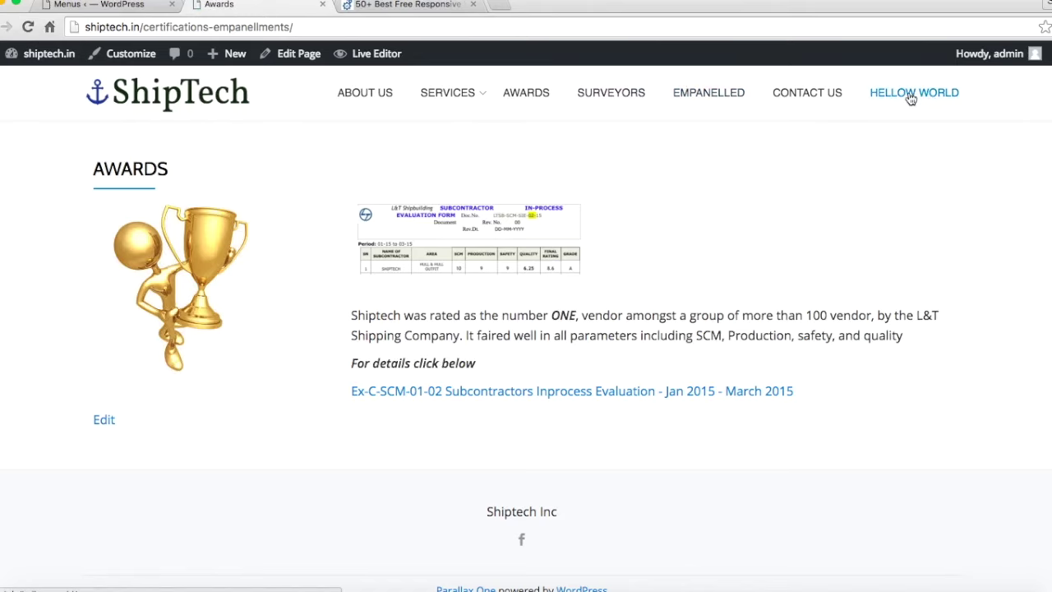
Step: Move the hellow world item above About Us in the Main Menu structure and save the menu
{"action": "left_click", "coordinate": [115, 7]}
{"action": "scroll", "coordinate": [522, 422], "scroll_direction": "down", "scroll_amount": 5}
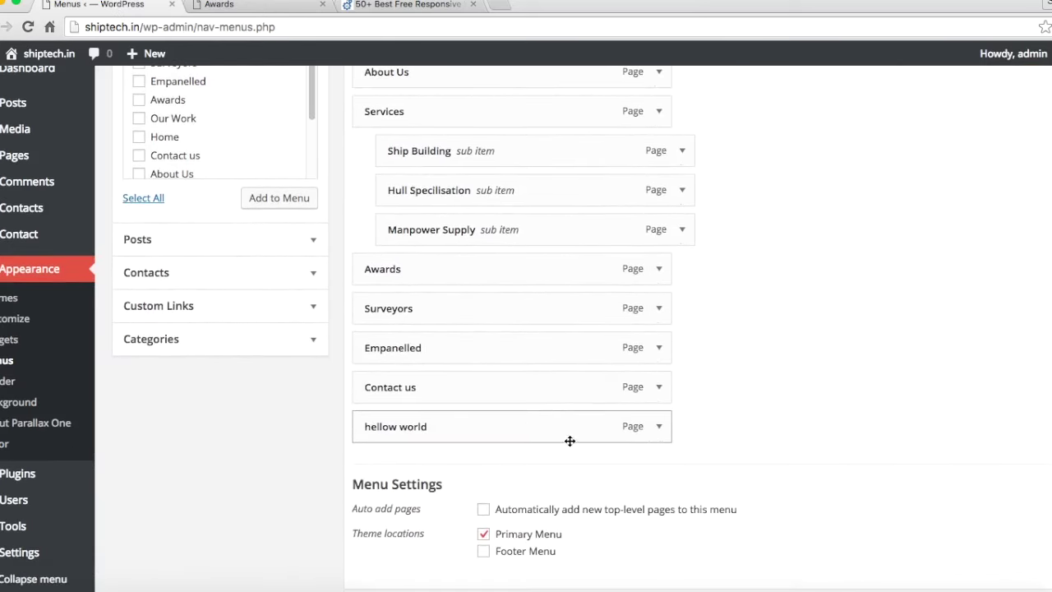
{"action": "left_click_drag", "start_coordinate": [556, 432], "coordinate": [486, 174]}
{"action": "scroll", "coordinate": [547, 272], "scroll_direction": "up", "scroll_amount": 3}
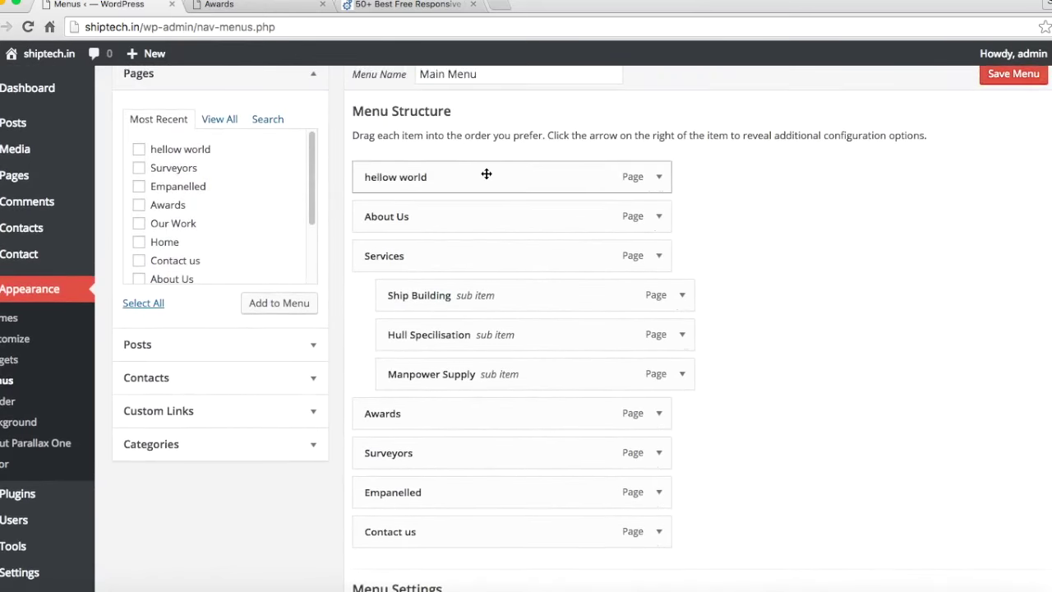
{"action": "left_click", "coordinate": [998, 78]}
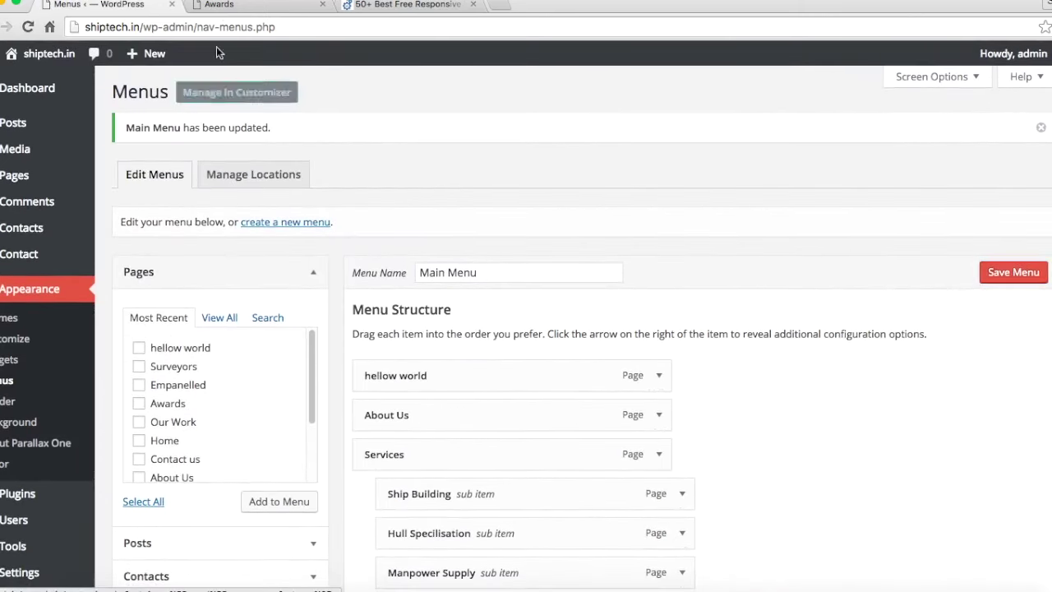
Step: Reload the live Awards page to check the menu order, view the hellow world page from its navigation and close the live site
{"action": "left_click", "coordinate": [233, 5]}
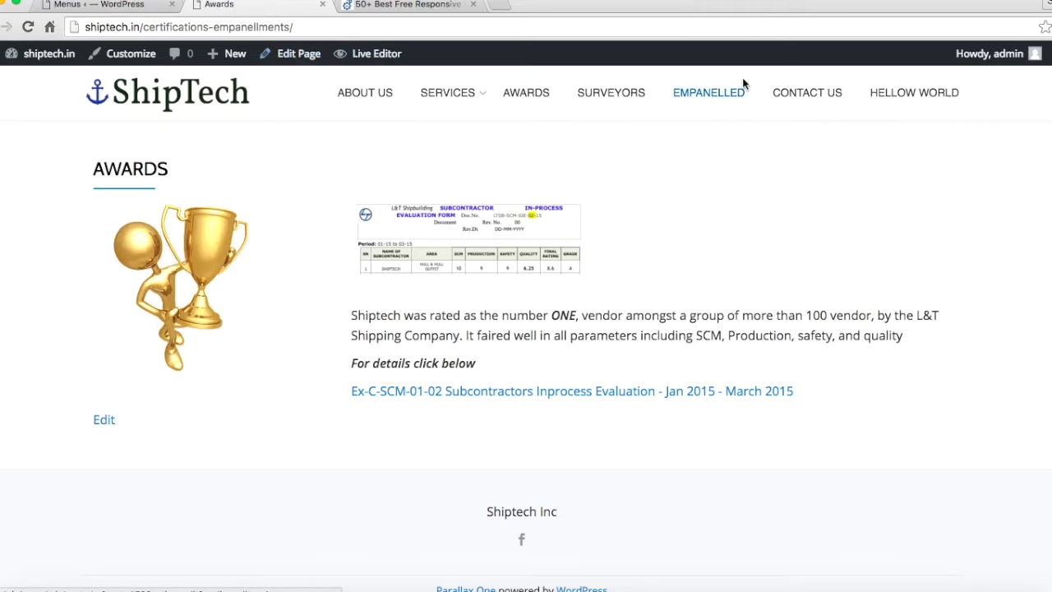
{"action": "left_click", "coordinate": [523, 20]}
{"action": "key", "text": "Return"}
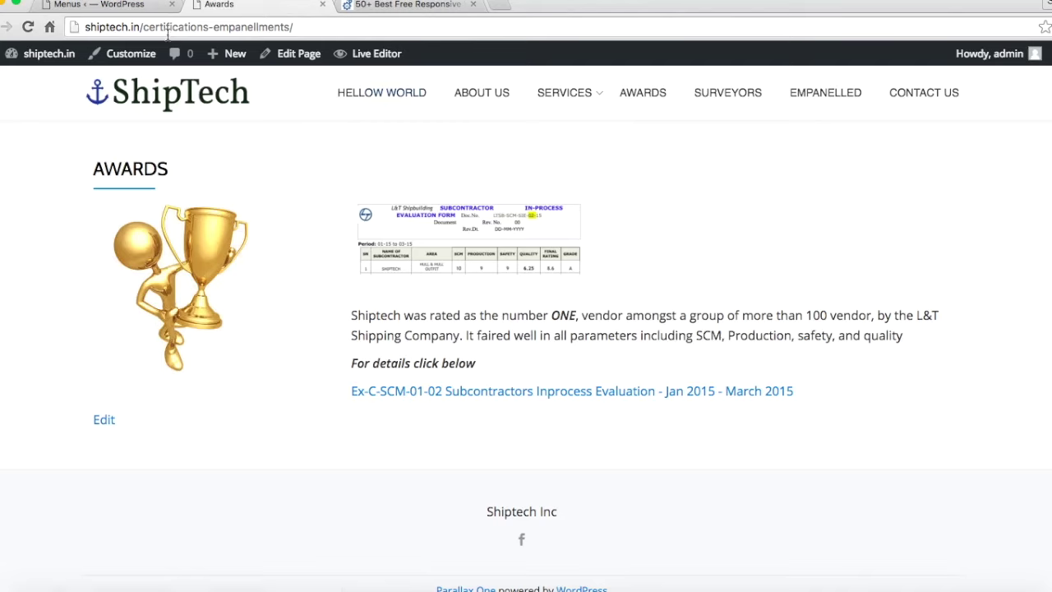
{"action": "left_click", "coordinate": [140, 8]}
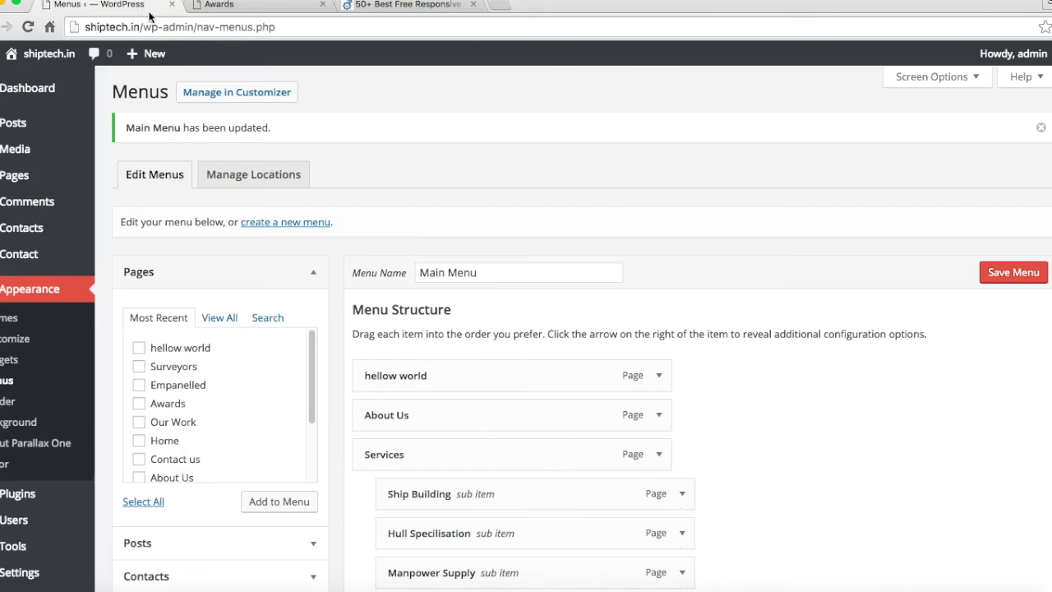
{"action": "scroll", "coordinate": [465, 372], "scroll_direction": "down", "scroll_amount": 3}
{"action": "scroll", "coordinate": [465, 372], "scroll_direction": "up", "scroll_amount": 5}
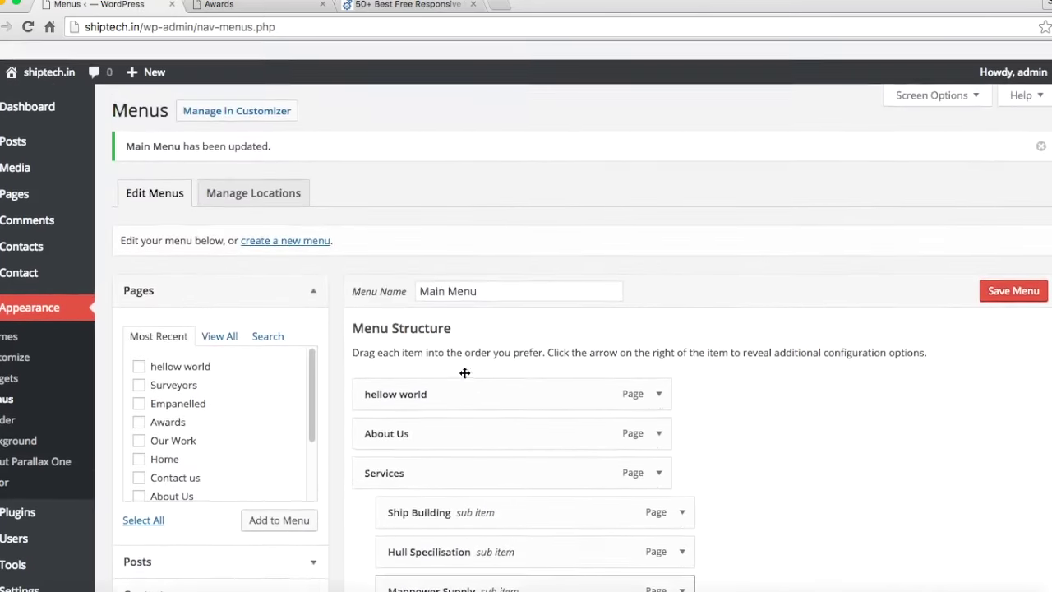
{"action": "left_click", "coordinate": [278, 8]}
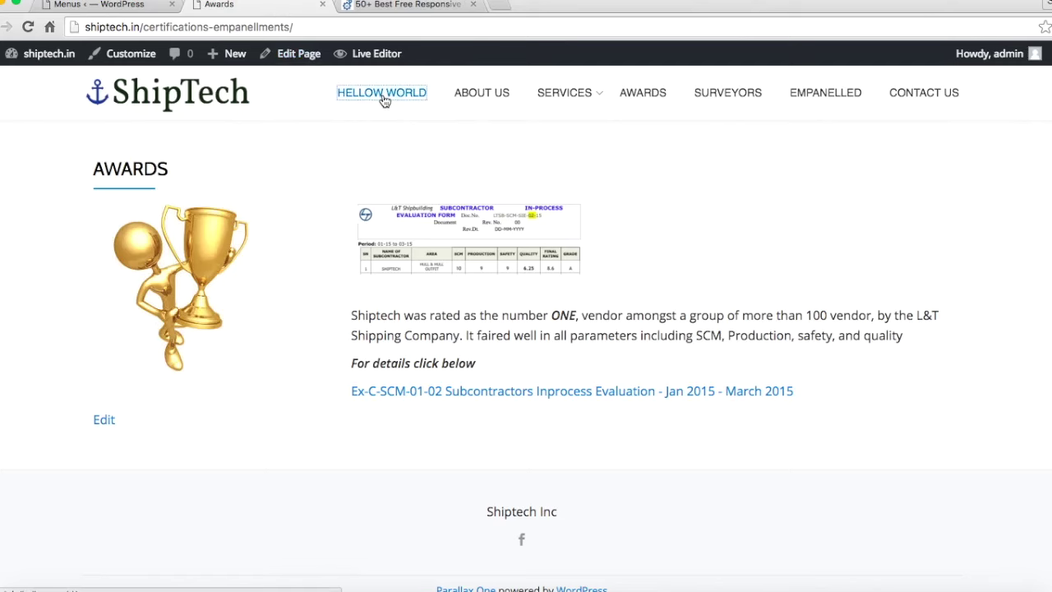
{"action": "left_click", "coordinate": [382, 99]}
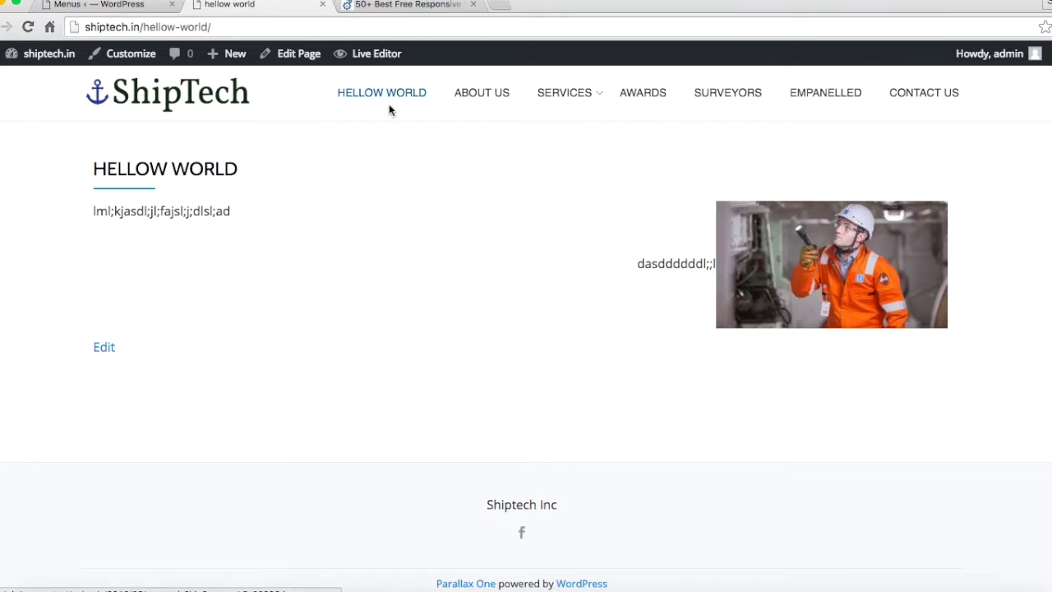
{"action": "left_click", "coordinate": [322, 5]}
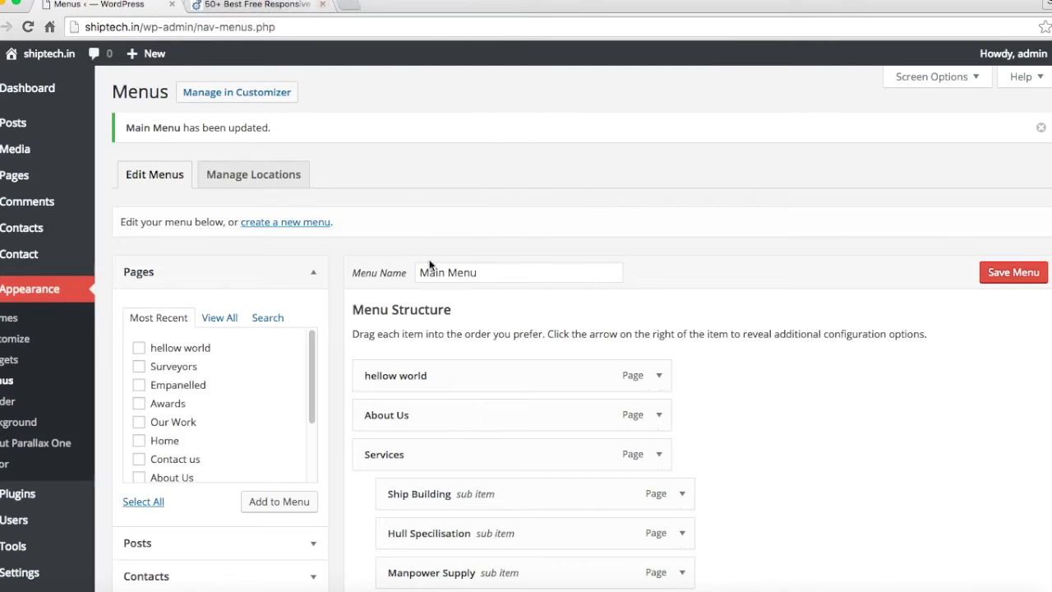
Step: Remove the hellow world item from the Main Menu and save the menu
{"action": "left_click", "coordinate": [658, 376]}
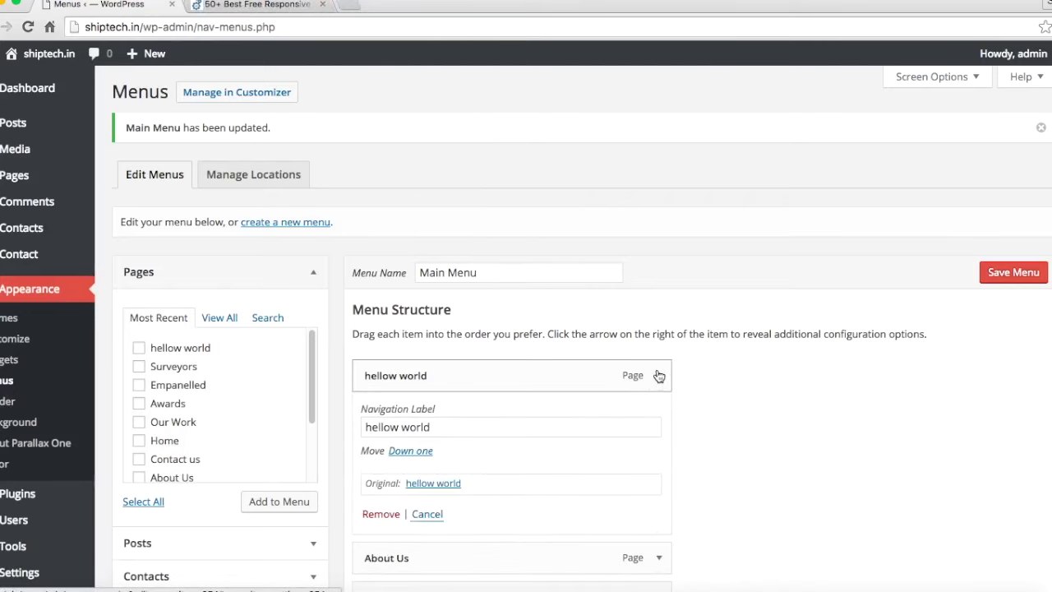
{"action": "left_click", "coordinate": [376, 513]}
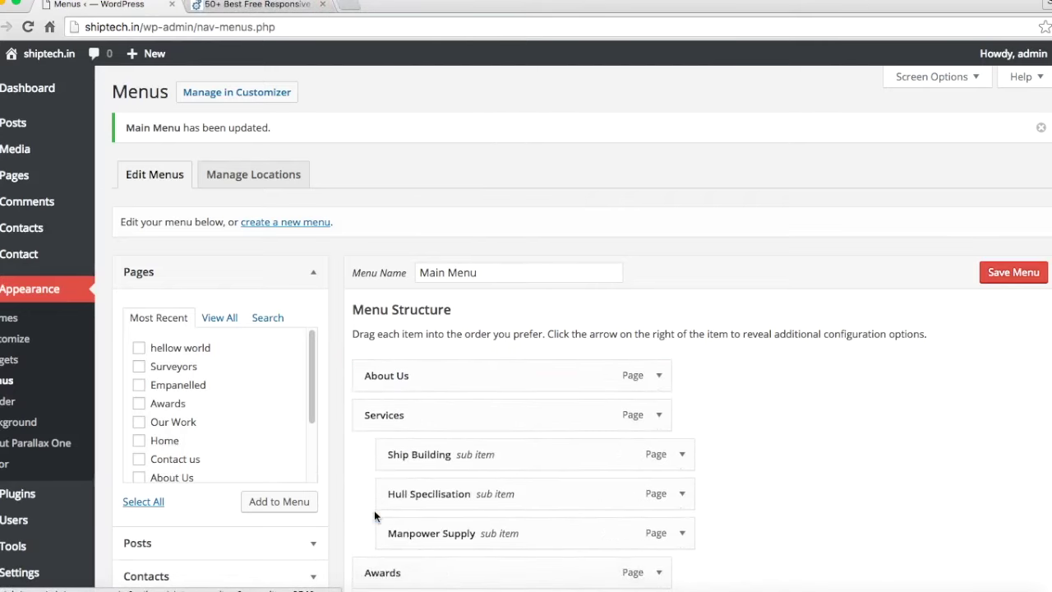
{"action": "left_click", "coordinate": [139, 348]}
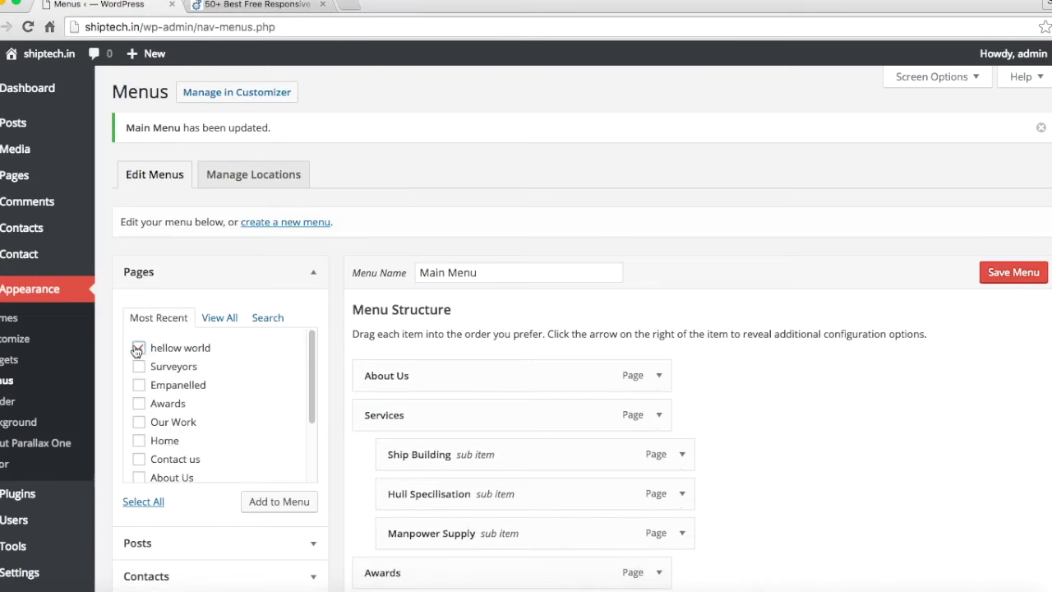
{"action": "scroll", "coordinate": [256, 508], "scroll_direction": "down", "scroll_amount": 3}
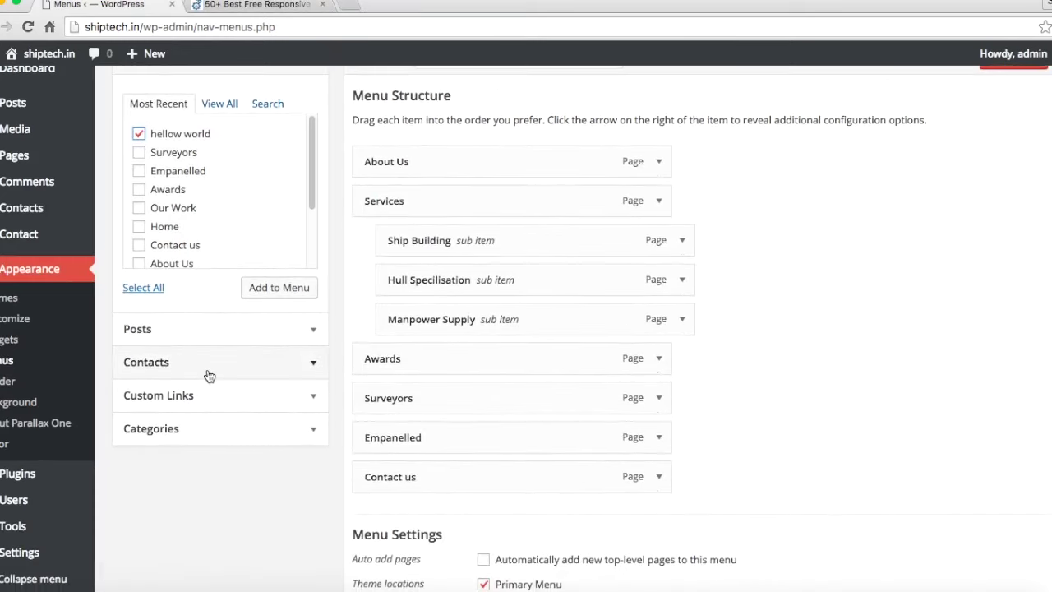
{"action": "scroll", "coordinate": [266, 261], "scroll_direction": "up", "scroll_amount": 2}
{"action": "scroll", "coordinate": [198, 255], "scroll_direction": "up", "scroll_amount": 1}
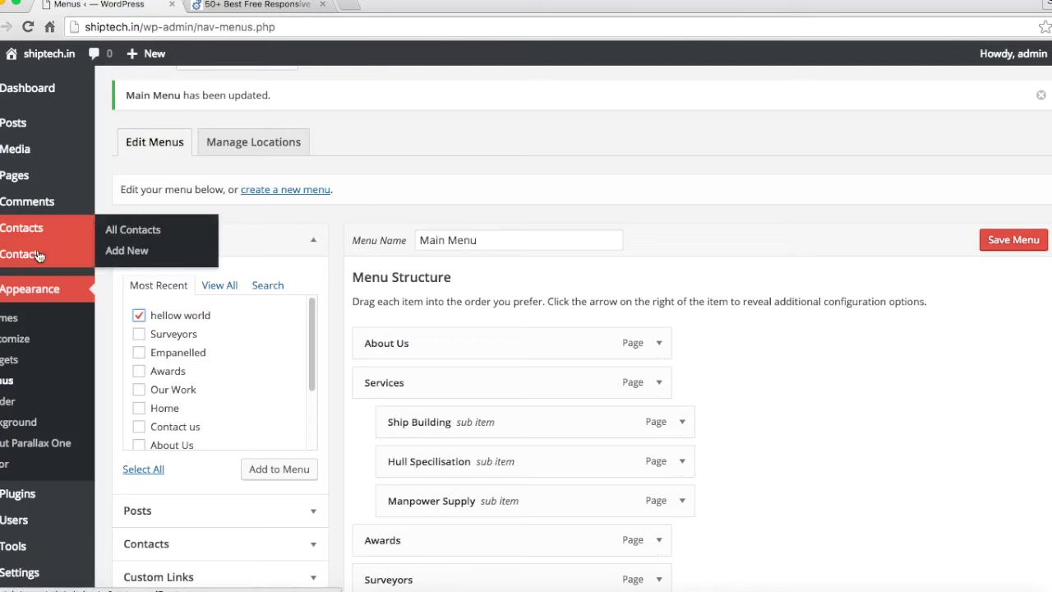
{"action": "left_click", "coordinate": [1003, 241]}
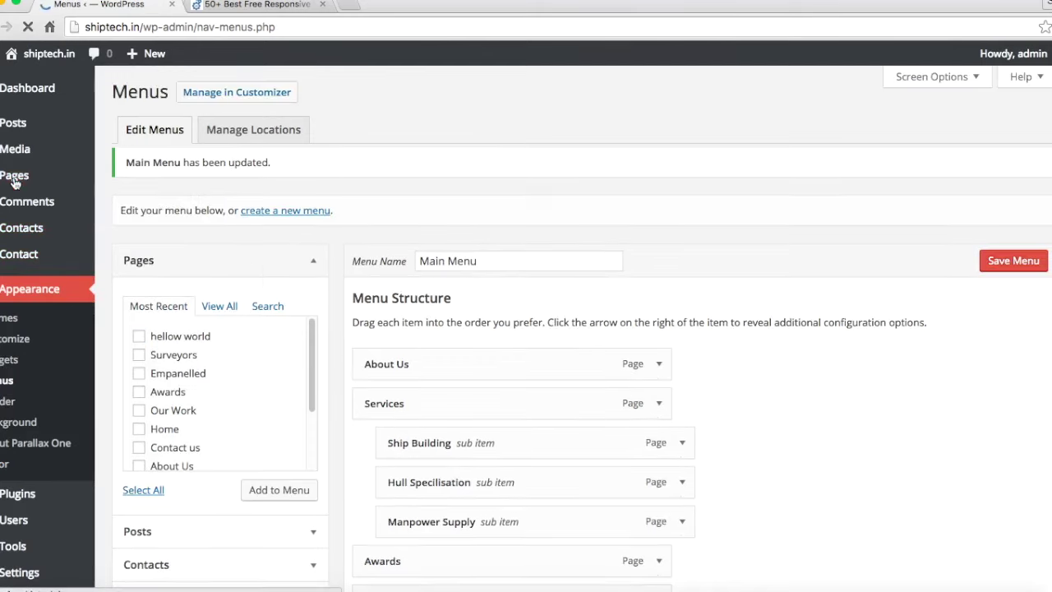
Step: Move the hellow world page to the Trash from the list of all pages
{"action": "mouse_move", "coordinate": [29, 188]}
{"action": "left_click", "coordinate": [149, 180]}
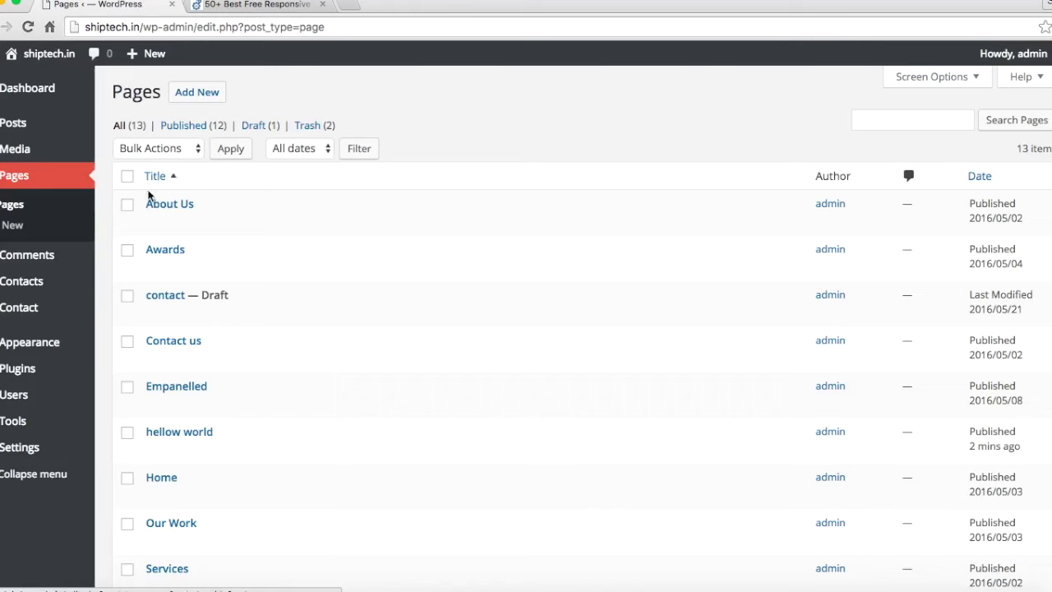
{"action": "scroll", "coordinate": [132, 254], "scroll_direction": "down", "scroll_amount": 2}
{"action": "left_click", "coordinate": [128, 350]}
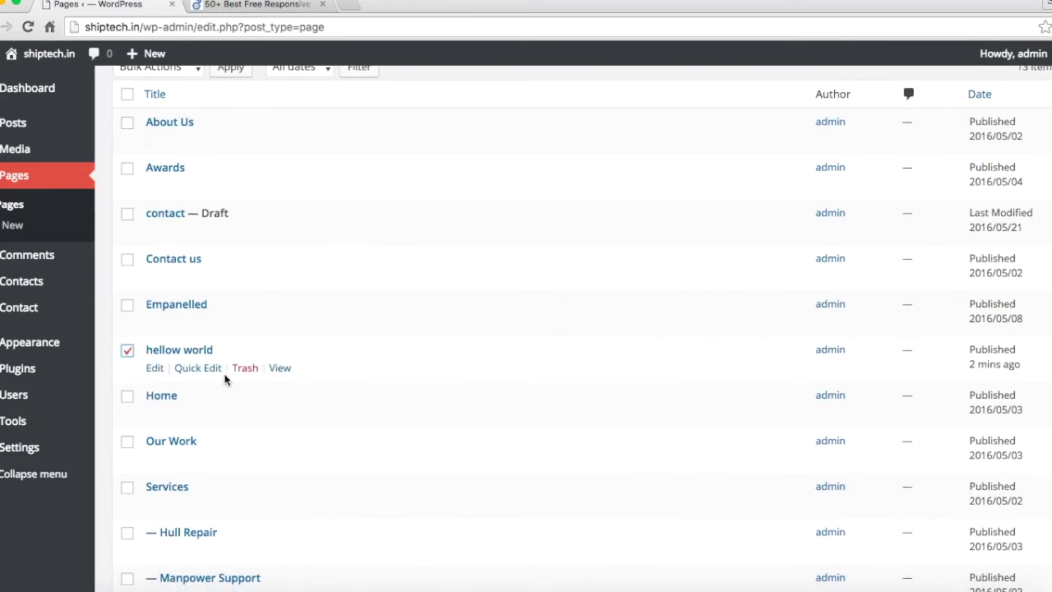
{"action": "left_click", "coordinate": [249, 370]}
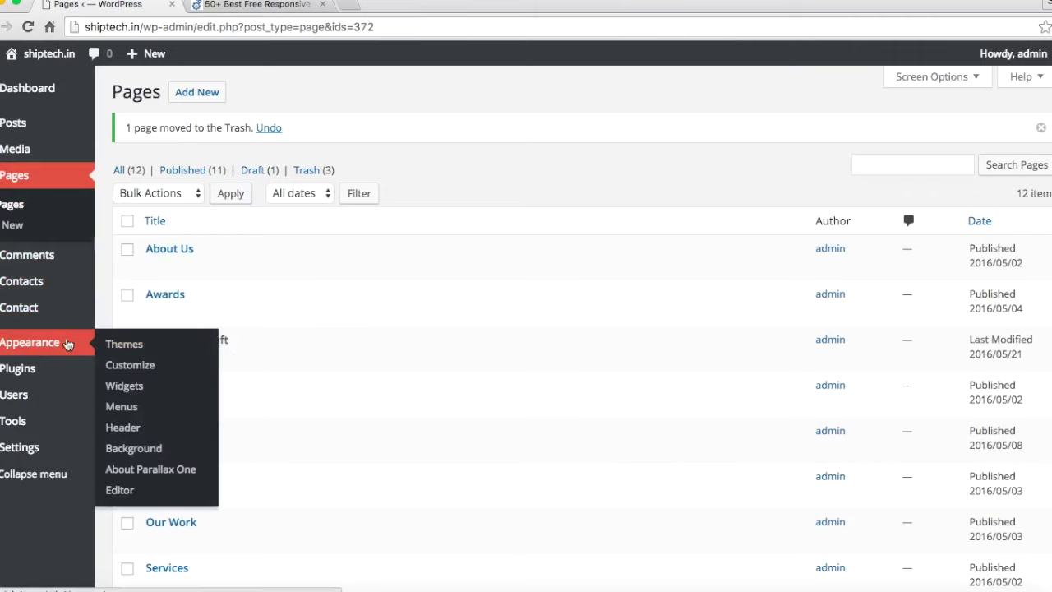
Step: Look through the site's installed plugins and open the page for adding new plugins
{"action": "left_click", "coordinate": [30, 372]}
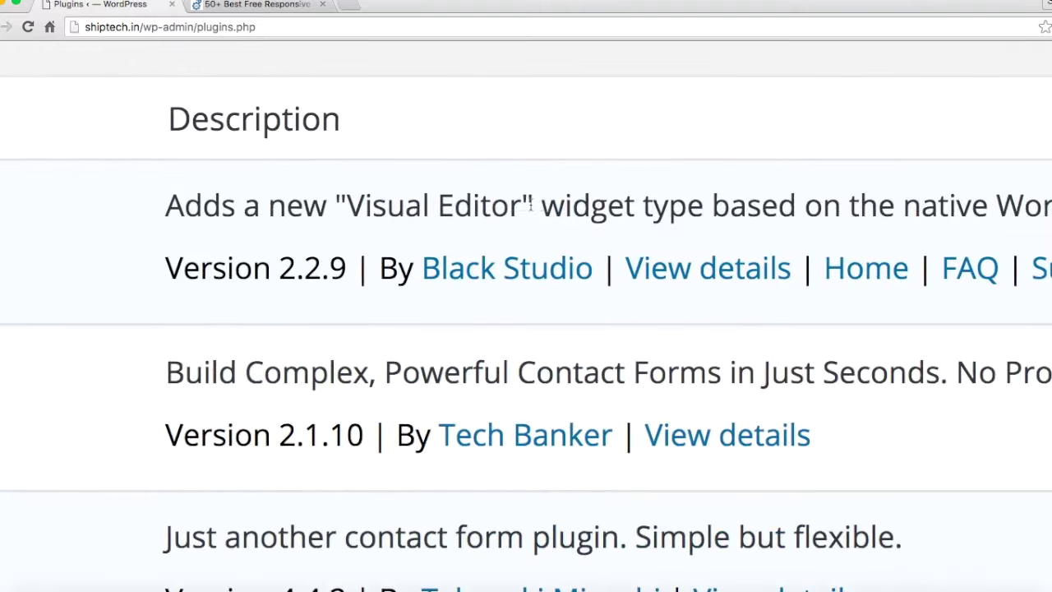
{"action": "scroll", "coordinate": [447, 220], "scroll_direction": "down", "scroll_amount": 3}
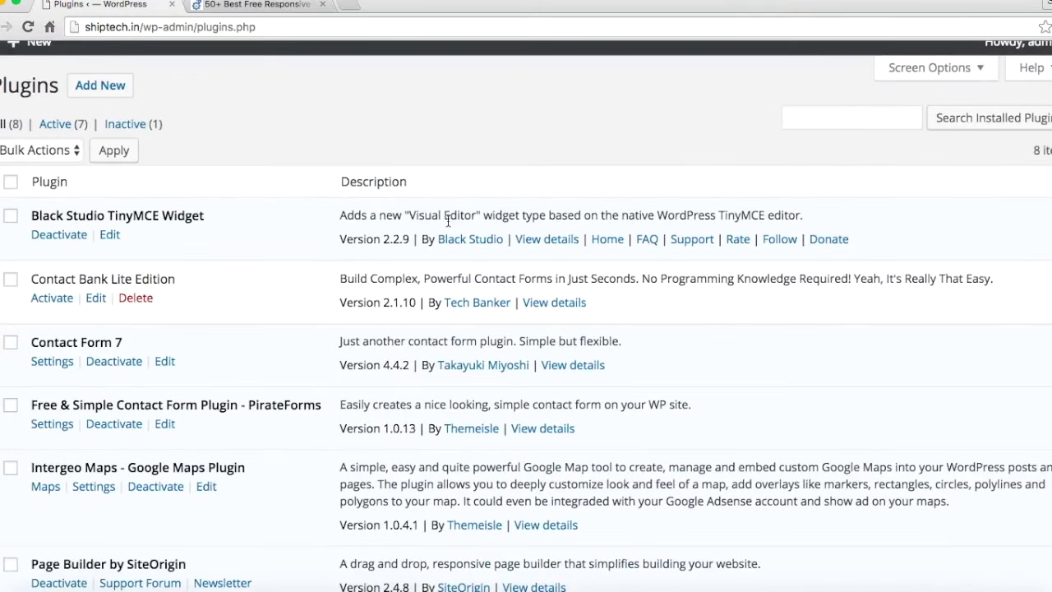
{"action": "scroll", "coordinate": [448, 220], "scroll_direction": "down", "scroll_amount": 3}
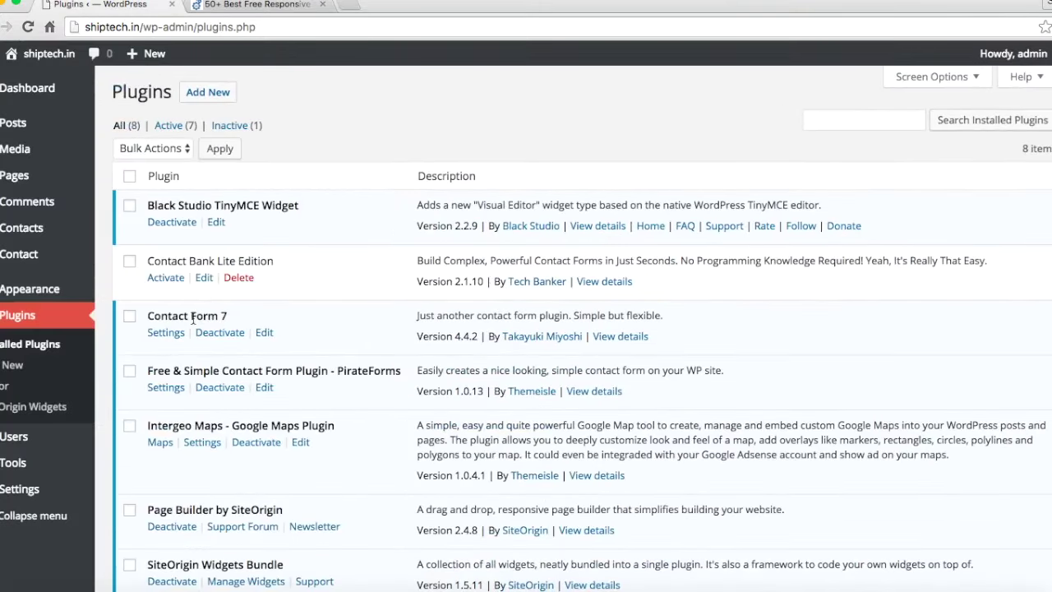
{"action": "scroll", "coordinate": [191, 321], "scroll_direction": "up", "scroll_amount": 5}
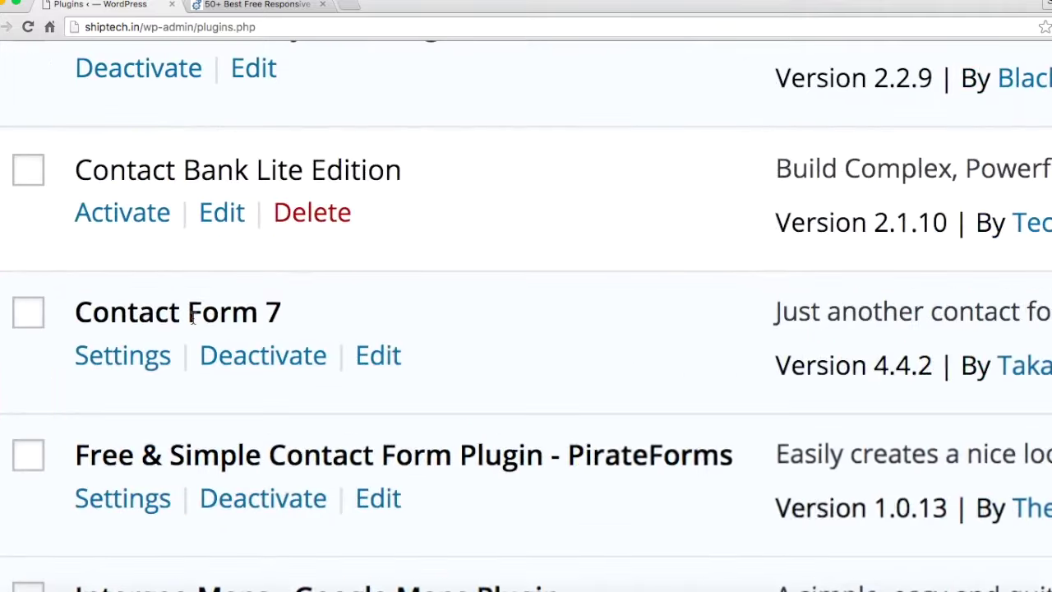
{"action": "scroll", "coordinate": [191, 321], "scroll_direction": "down", "scroll_amount": 5}
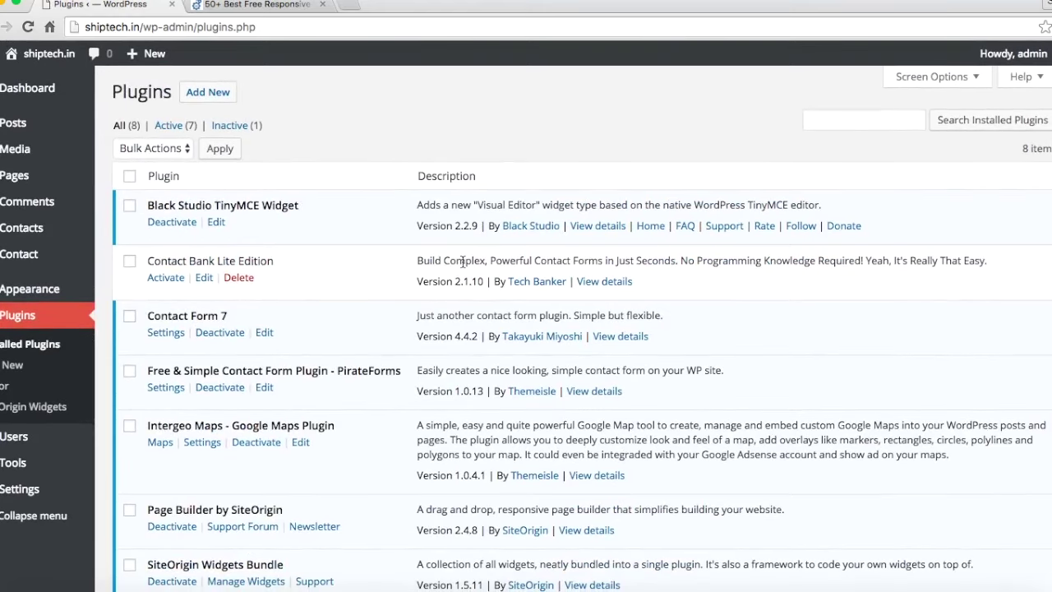
{"action": "left_click", "coordinate": [220, 95]}
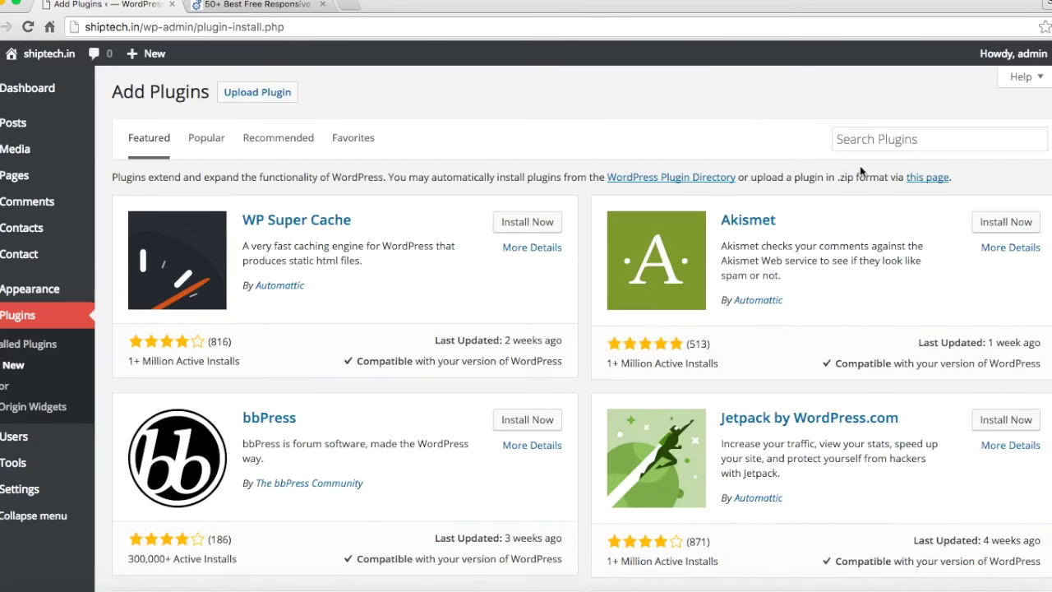
Step: Search the plugin directory for contact form 7 and examine the Contact Form 7 and Contact Form by Supsystic entries
{"action": "left_click", "coordinate": [891, 131]}
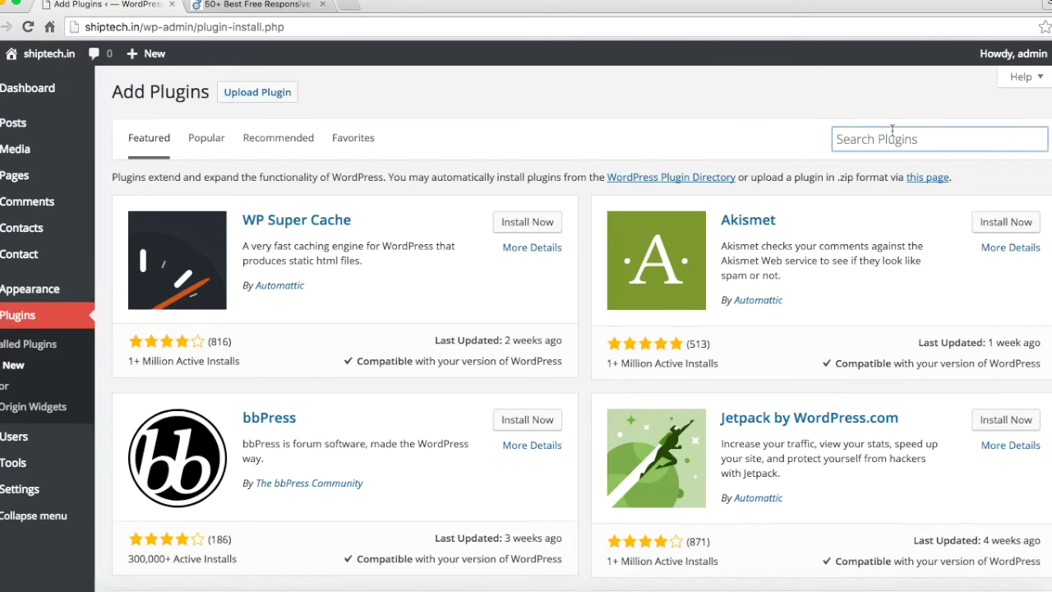
{"action": "type", "text": "cont"}
{"action": "left_click", "coordinate": [882, 166]}
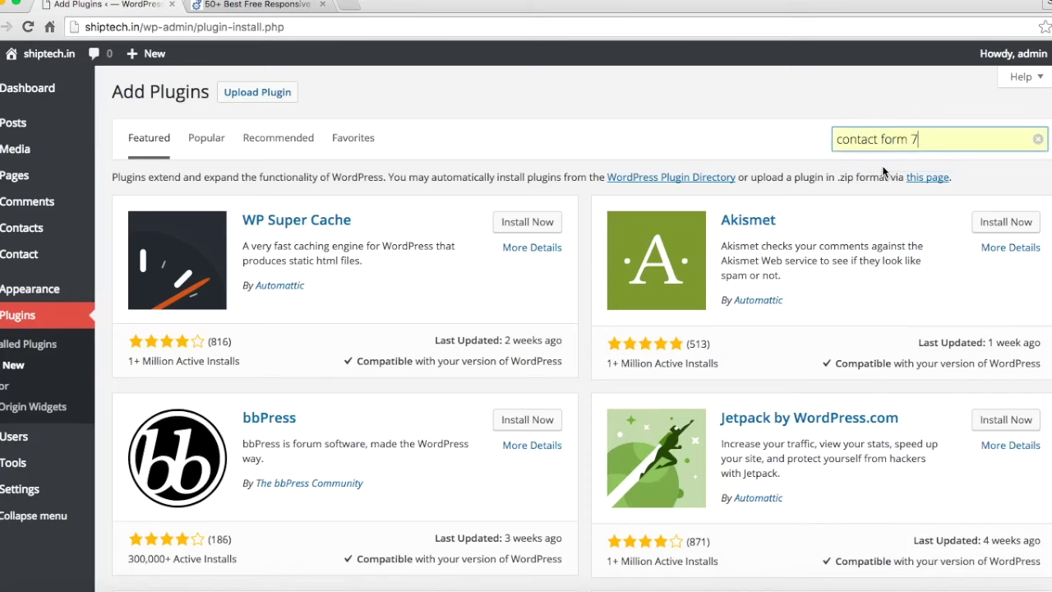
{"action": "key", "text": "Return"}
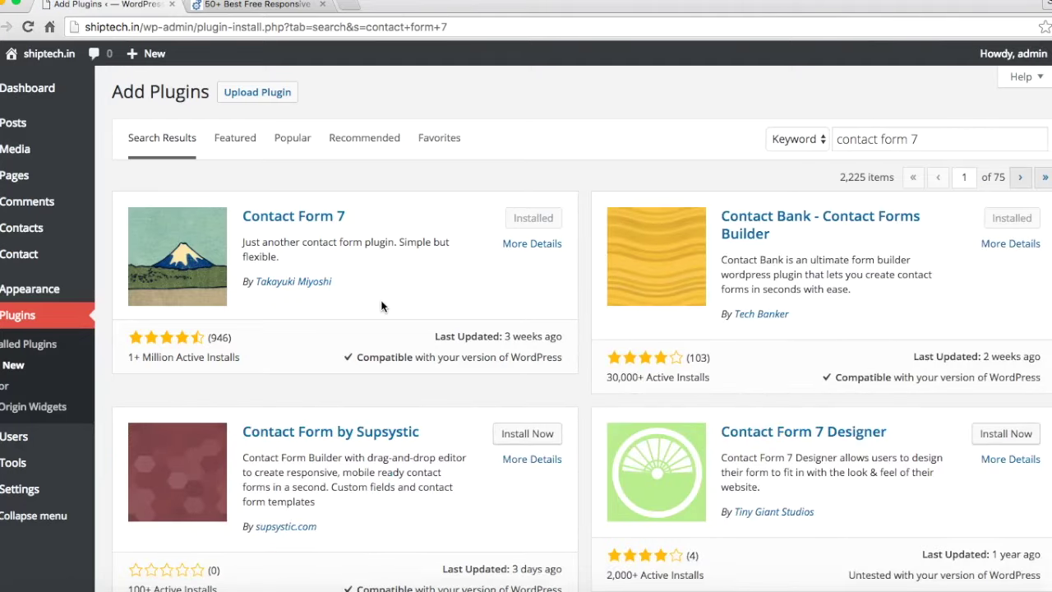
{"action": "scroll", "coordinate": [284, 233], "scroll_direction": "up", "scroll_amount": 5}
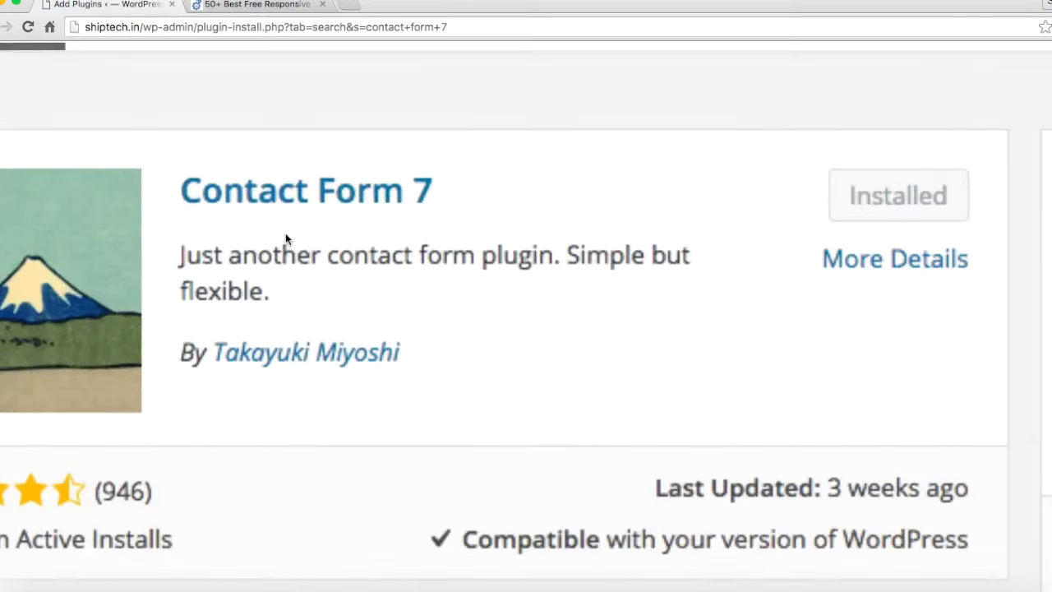
{"action": "scroll", "coordinate": [892, 196], "scroll_direction": "down", "scroll_amount": 5}
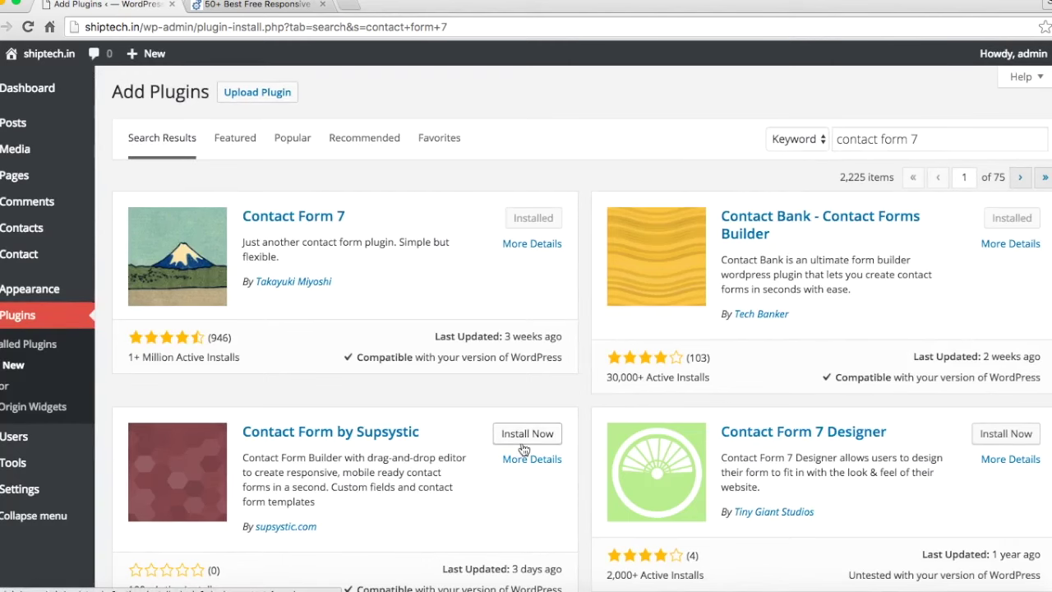
{"action": "scroll", "coordinate": [523, 450], "scroll_direction": "up", "scroll_amount": 5}
{"action": "scroll", "coordinate": [523, 453], "scroll_direction": "down", "scroll_amount": 5}
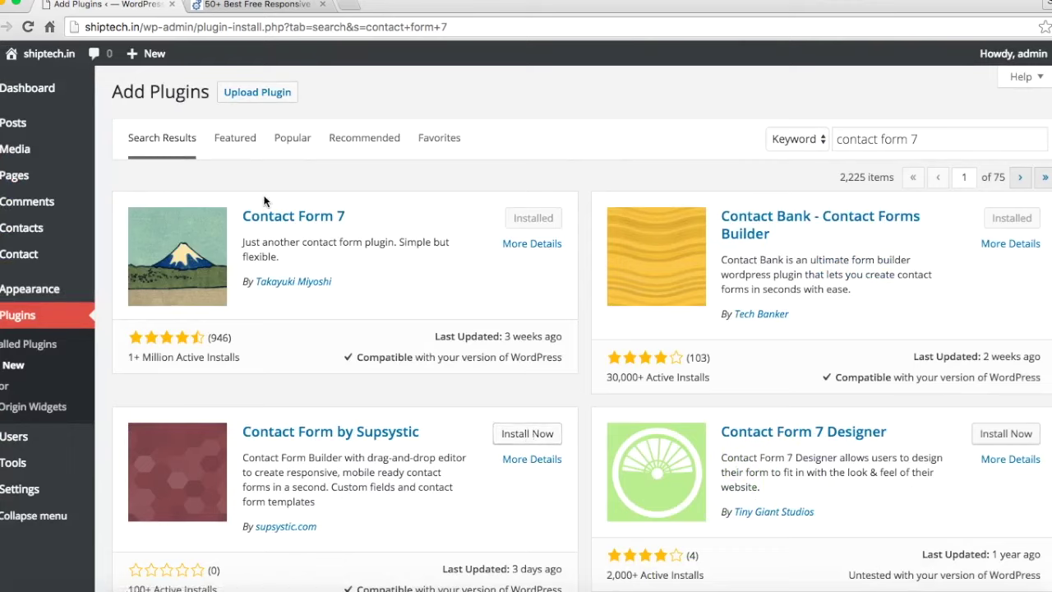
Step: Install the Contact Form by Supsystic plugin and activate it
{"action": "left_click", "coordinate": [525, 441]}
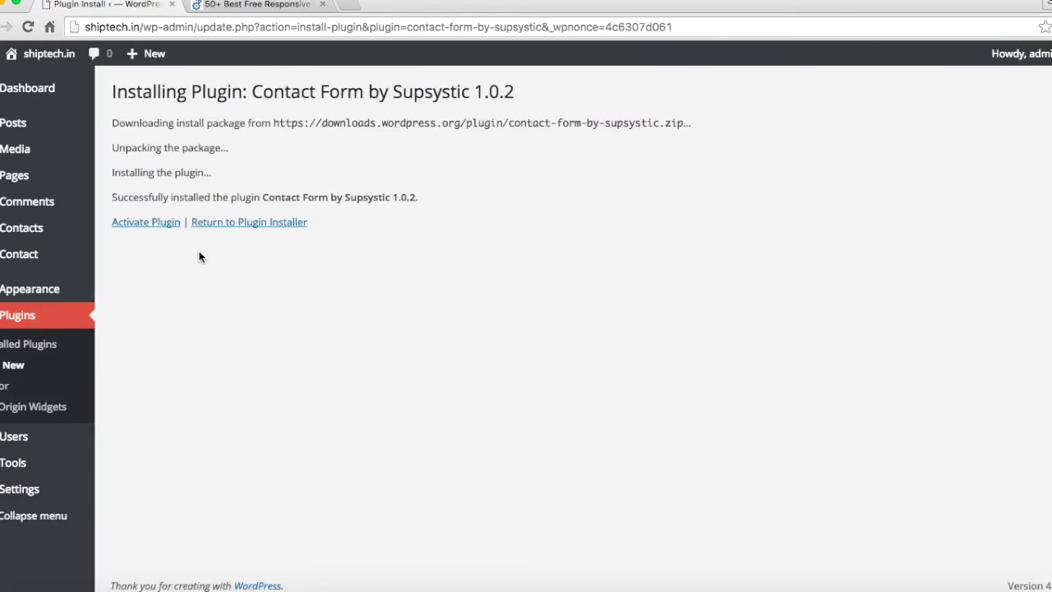
{"action": "left_click", "coordinate": [165, 228]}
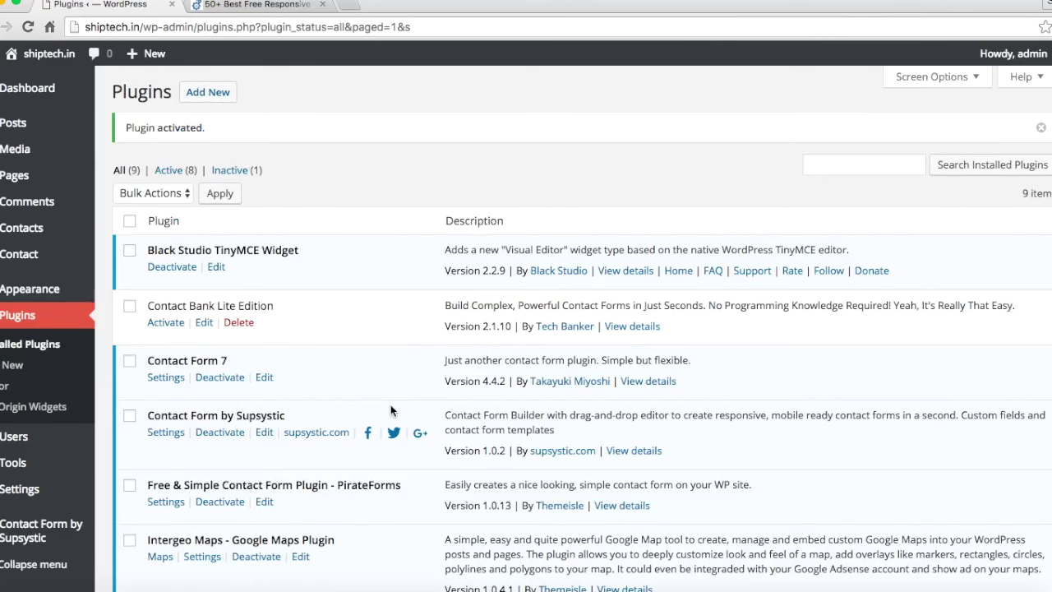
Step: Deactivate the Contact Form by Supsystic plugin and delete it together with its files and data
{"action": "scroll", "coordinate": [390, 404], "scroll_direction": "down", "scroll_amount": 2}
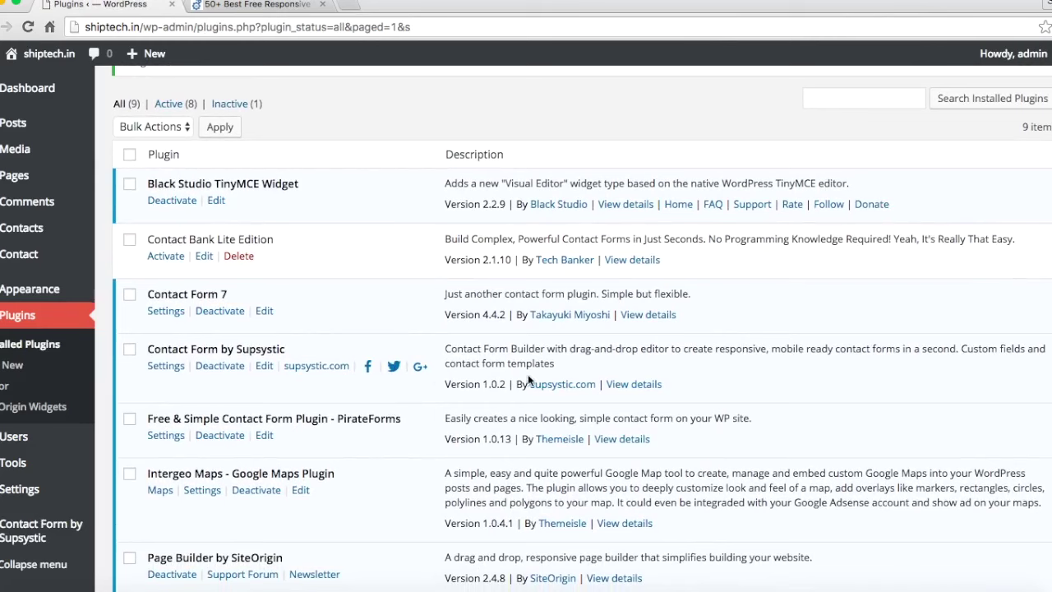
{"action": "left_click", "coordinate": [218, 366]}
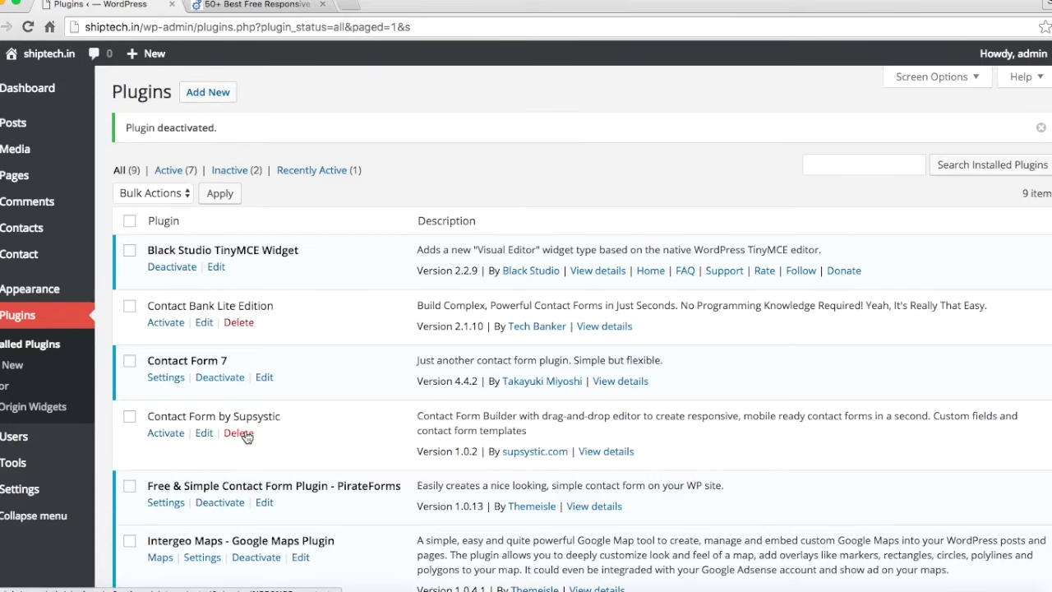
{"action": "left_click", "coordinate": [244, 434]}
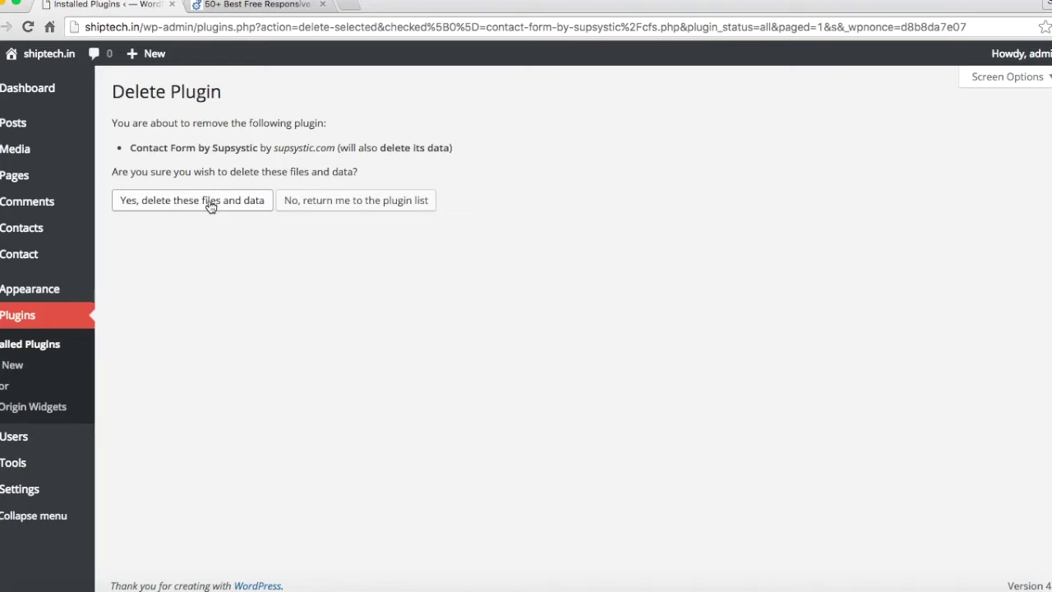
{"action": "left_click", "coordinate": [211, 205]}
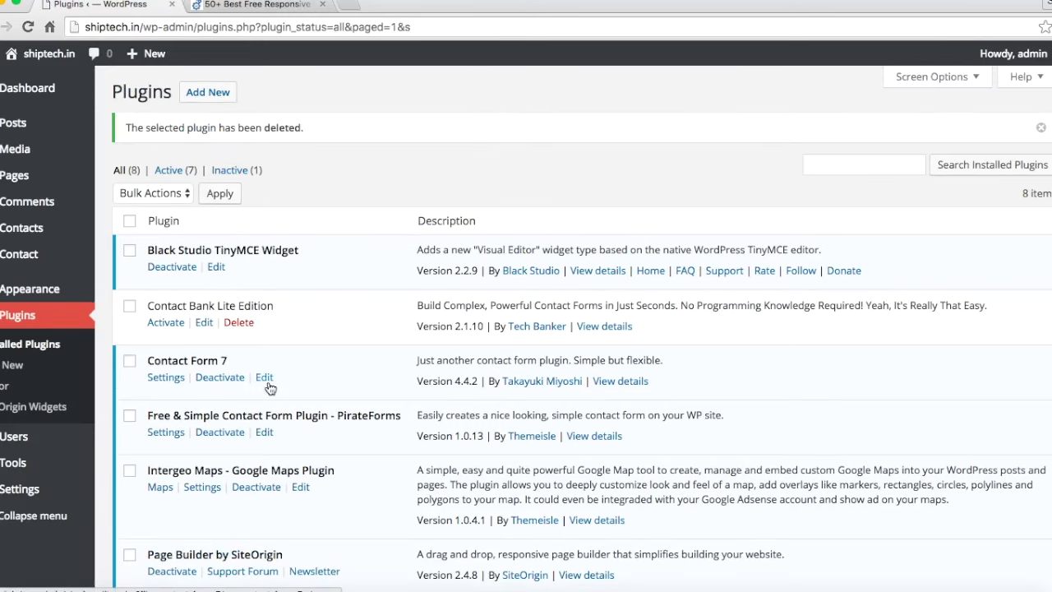
Step: Delete the inactive Contact Bank Lite Edition plugin and its files from the site
{"action": "left_click", "coordinate": [239, 322]}
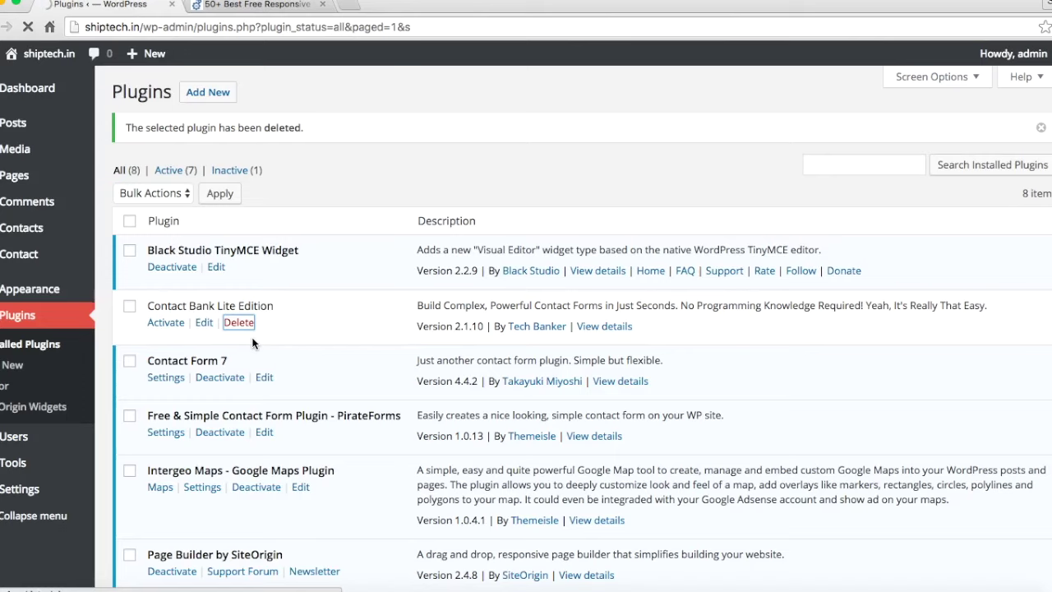
{"action": "scroll", "coordinate": [252, 343], "scroll_direction": "down", "scroll_amount": 3}
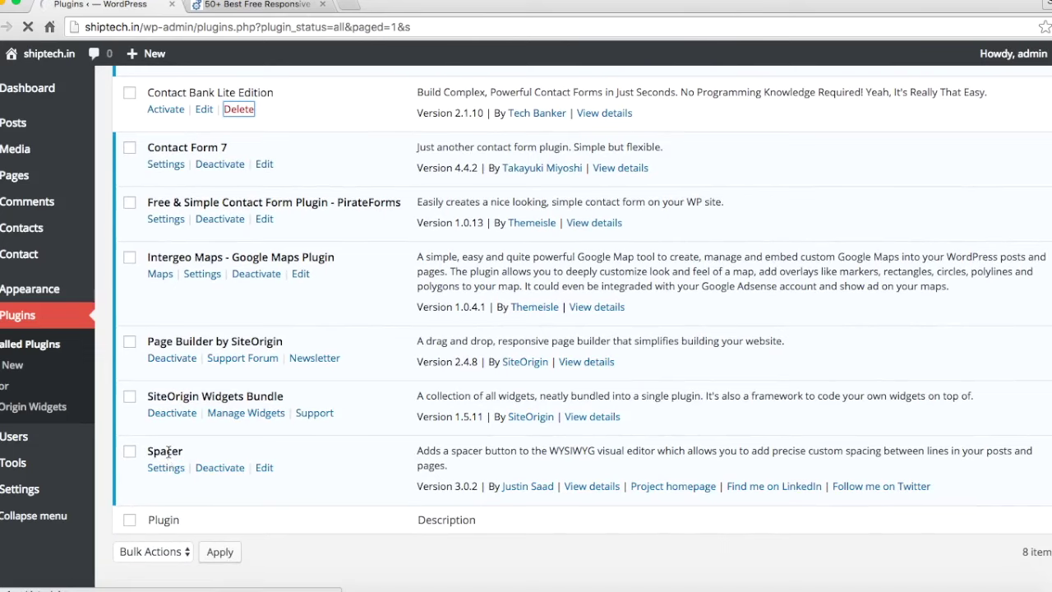
{"action": "scroll", "coordinate": [167, 462], "scroll_direction": "up", "scroll_amount": 5}
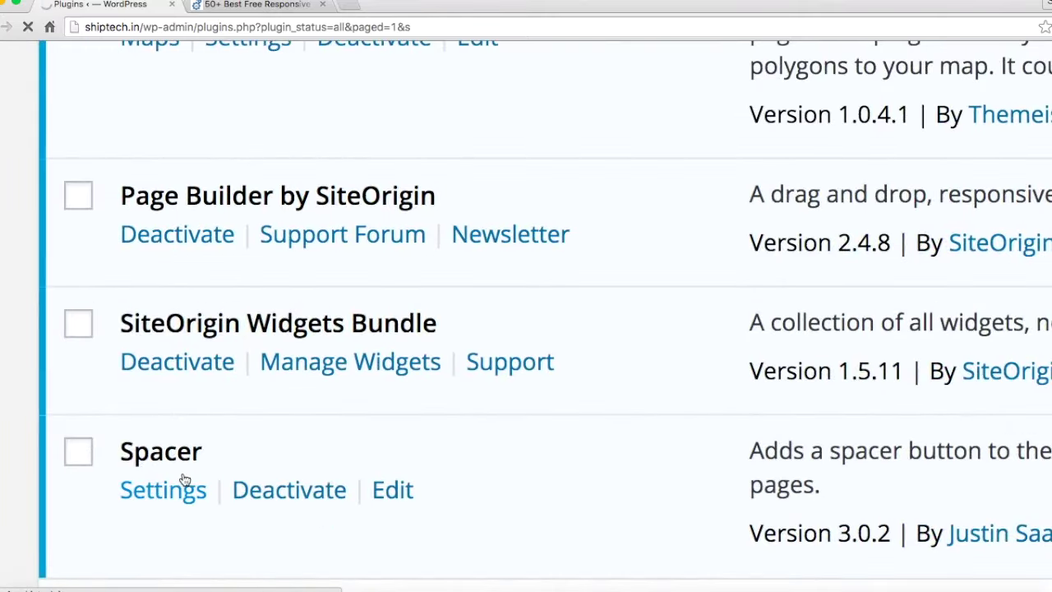
{"action": "scroll", "coordinate": [185, 479], "scroll_direction": "down", "scroll_amount": 5}
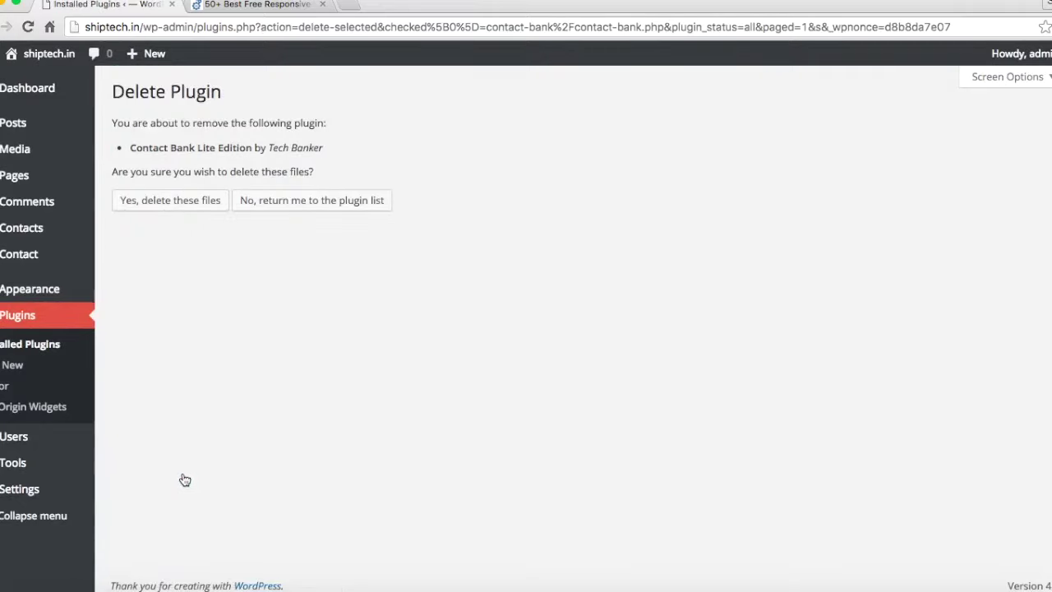
{"action": "left_click", "coordinate": [182, 204]}
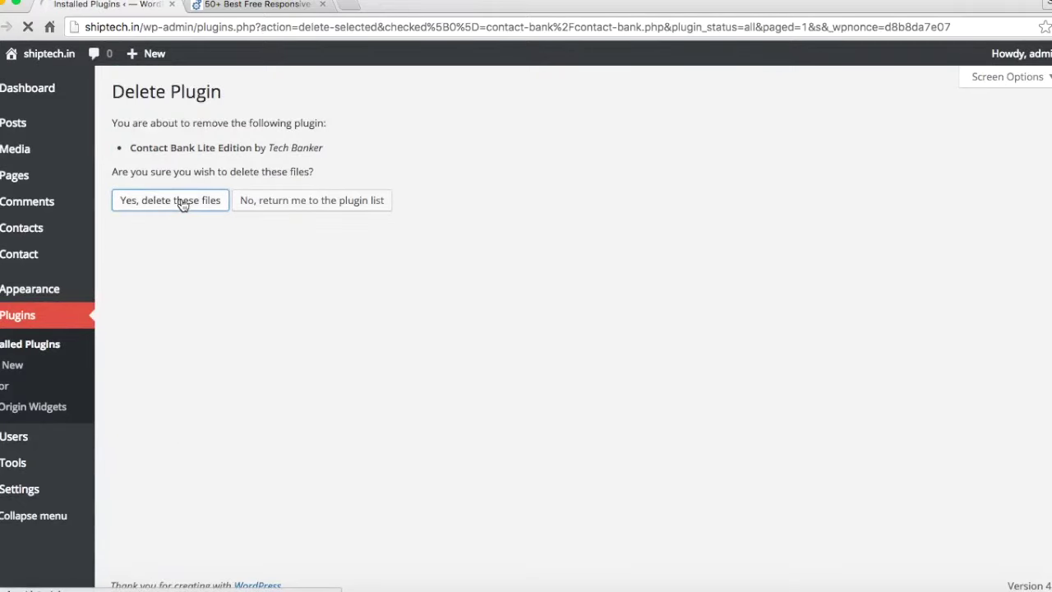
Step: Look through the remaining installed plugins and visit the live shiptech.in site
{"action": "scroll", "coordinate": [266, 519], "scroll_direction": "down", "scroll_amount": 4}
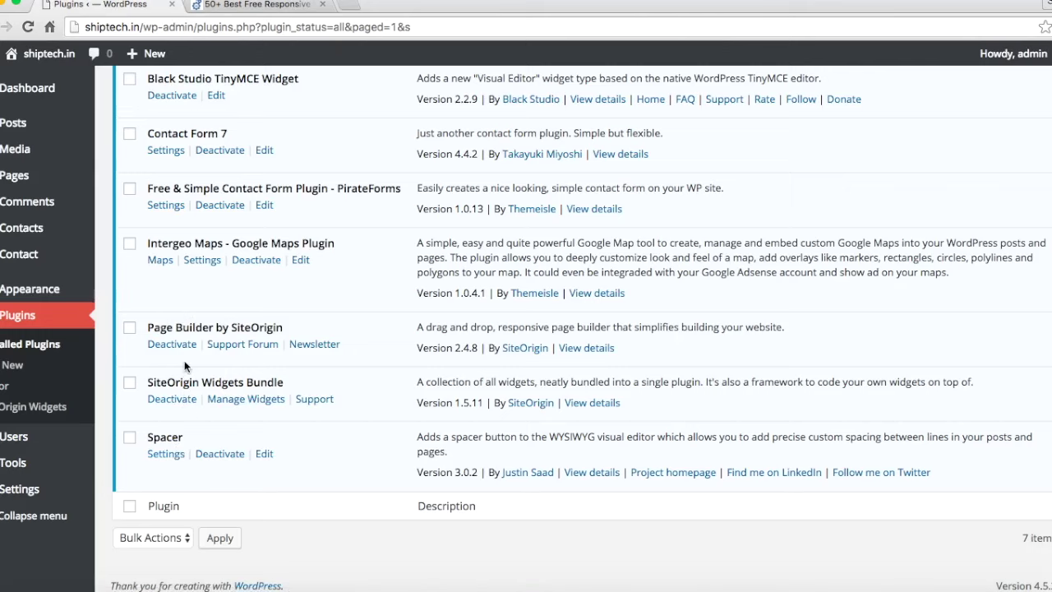
{"action": "scroll", "coordinate": [188, 366], "scroll_direction": "up", "scroll_amount": 1}
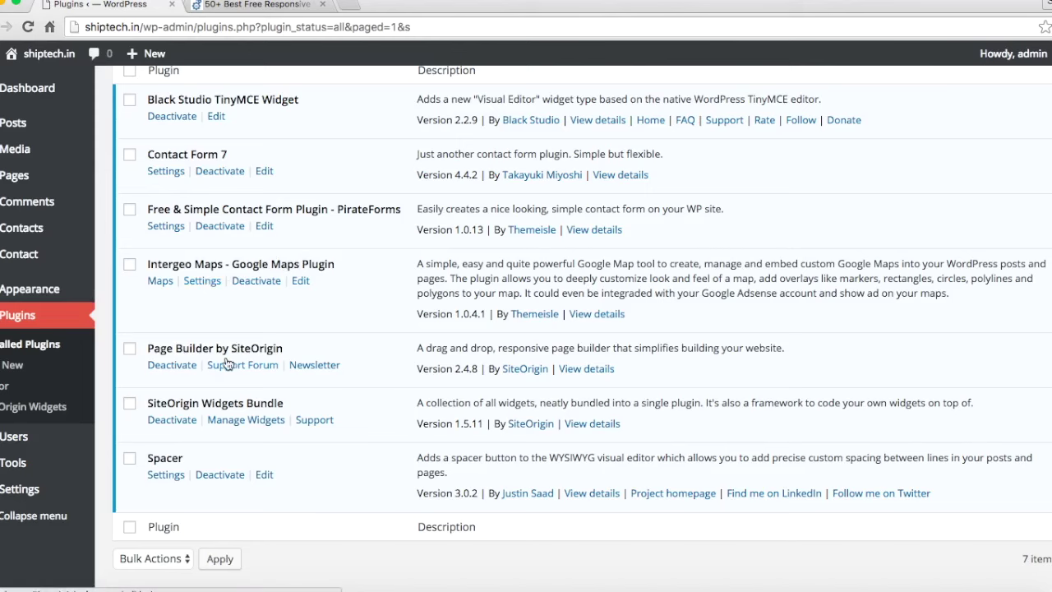
{"action": "scroll", "coordinate": [201, 198], "scroll_direction": "up", "scroll_amount": 4}
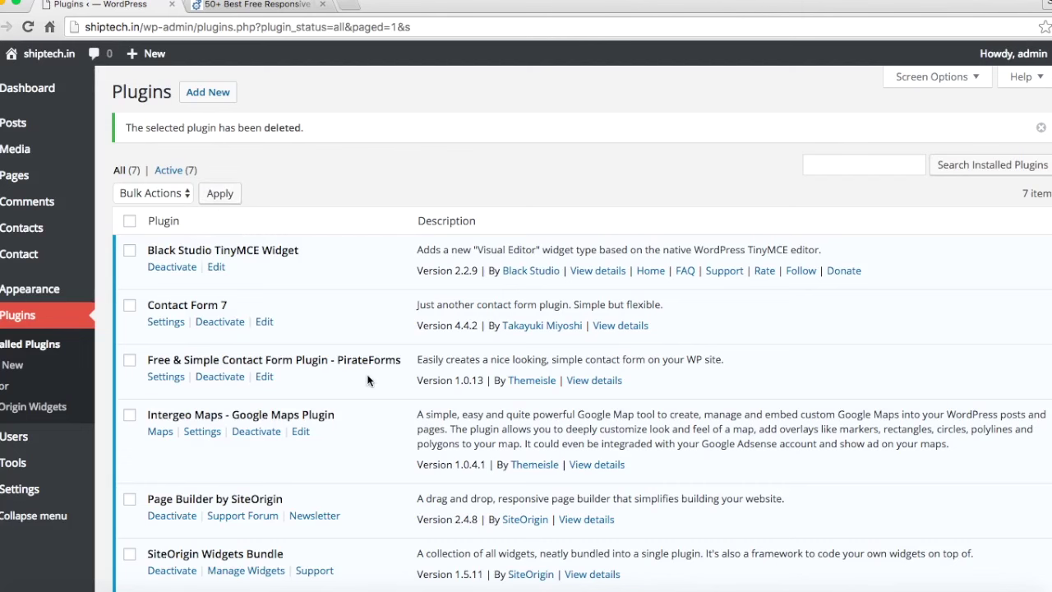
{"action": "scroll", "coordinate": [367, 380], "scroll_direction": "down", "scroll_amount": 3}
{"action": "scroll", "coordinate": [367, 380], "scroll_direction": "down", "scroll_amount": 2}
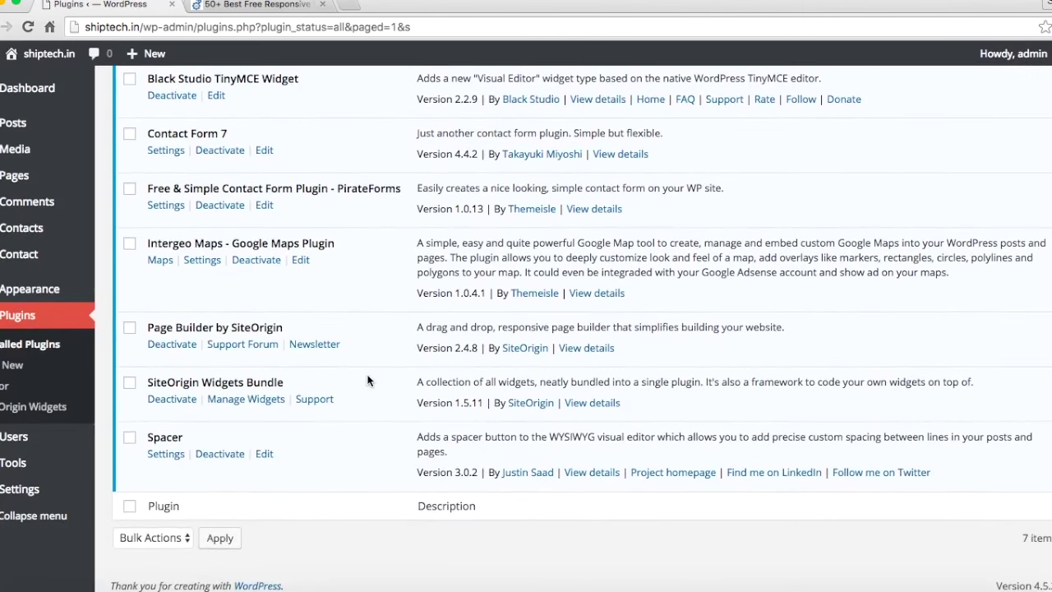
{"action": "scroll", "coordinate": [367, 380], "scroll_direction": "up", "scroll_amount": 5}
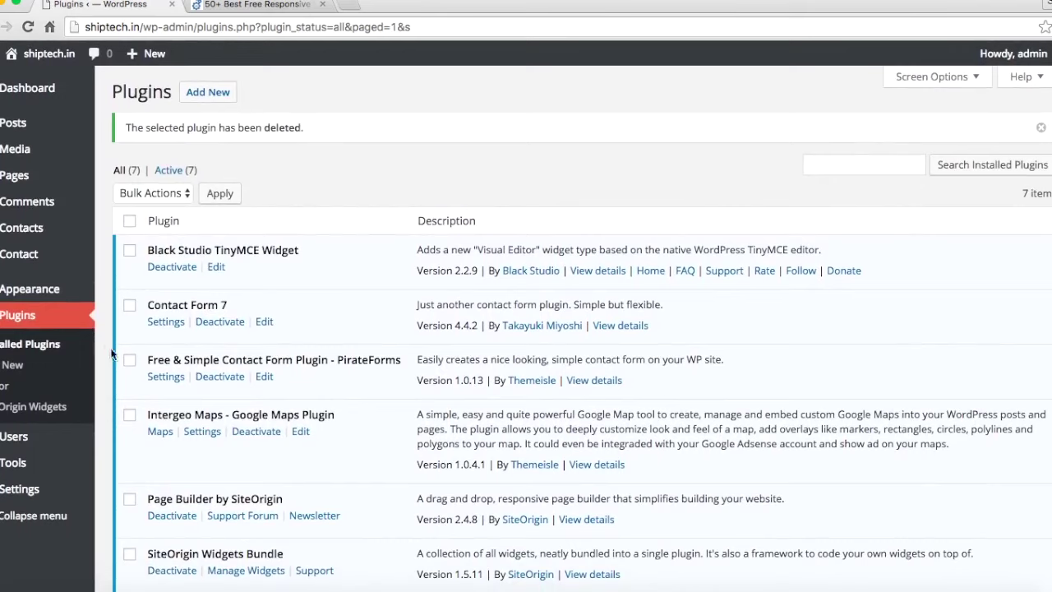
{"action": "mouse_move", "coordinate": [60, 139]}
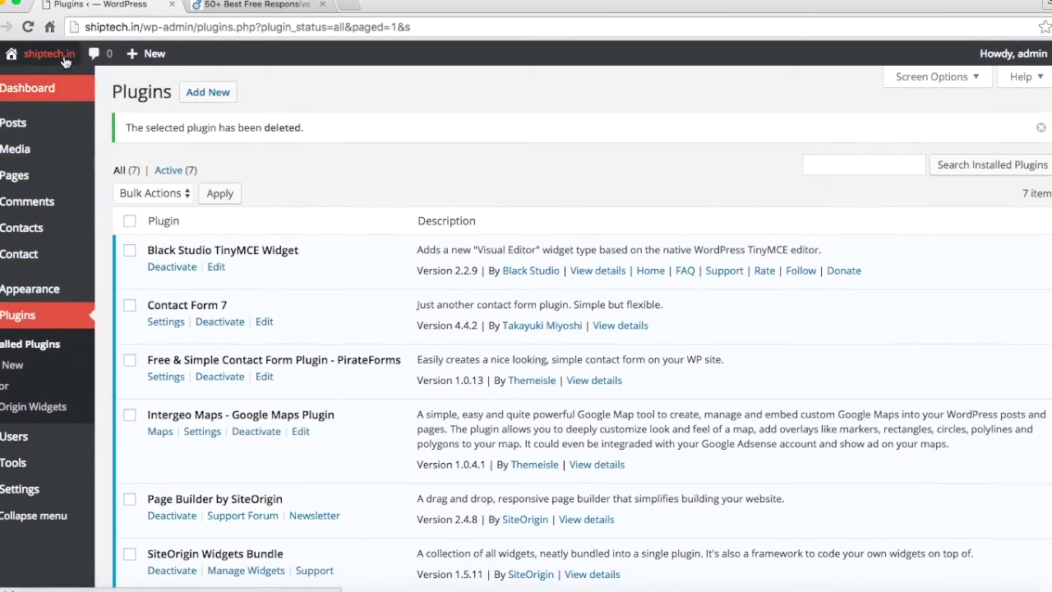
{"action": "left_click", "coordinate": [61, 57]}
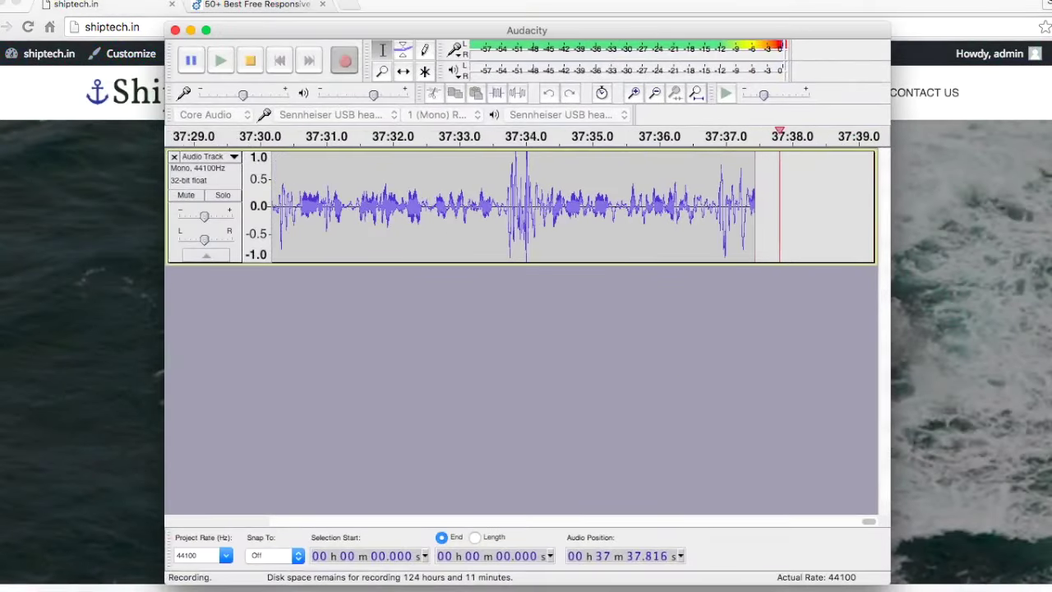
Step: Put away the Audacity window and the website checklist document, and open a new tab in Chrome
{"action": "left_click", "coordinate": [190, 30]}
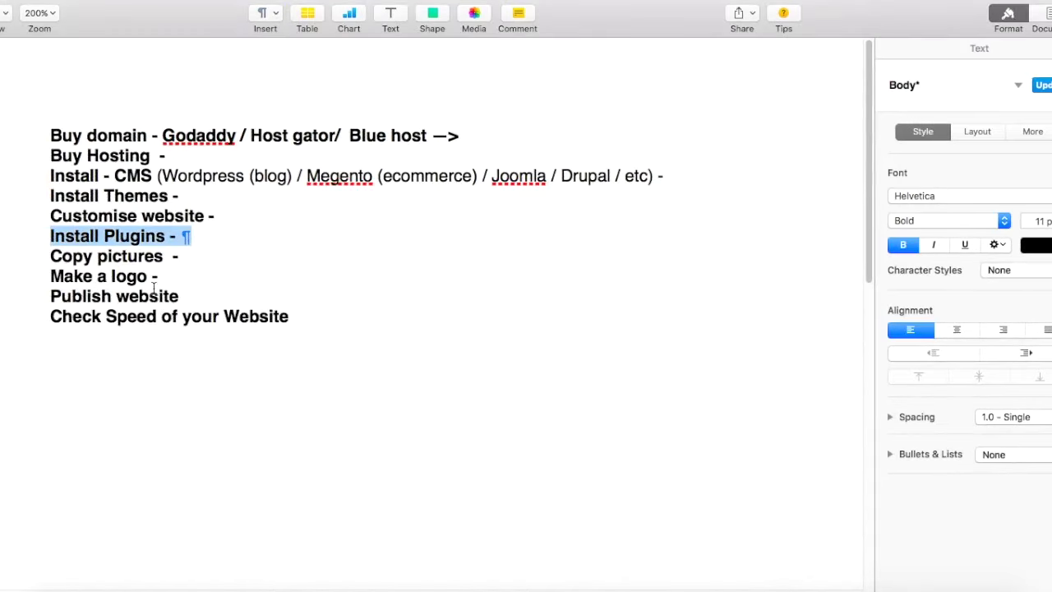
{"action": "left_click", "coordinate": [4, 5]}
{"action": "left_click", "coordinate": [351, 6]}
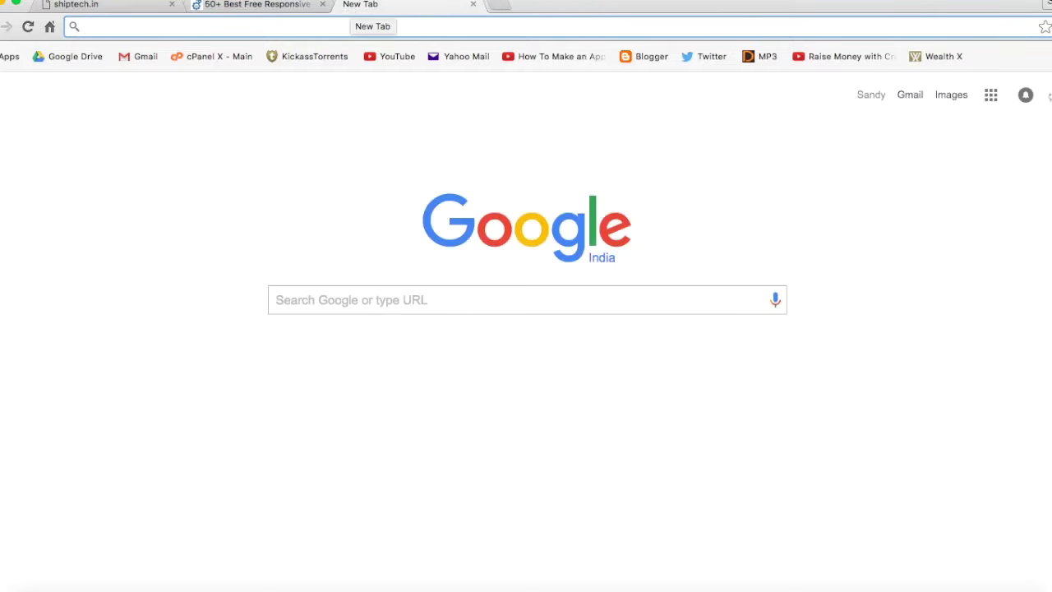
{"action": "type", "text": "cssp"}
{"action": "key", "text": "BackSpace"}
{"action": "key", "text": "BackSpace"}
{"action": "key", "text": "BackSpace"}
{"action": "key", "text": "BackSpace"}
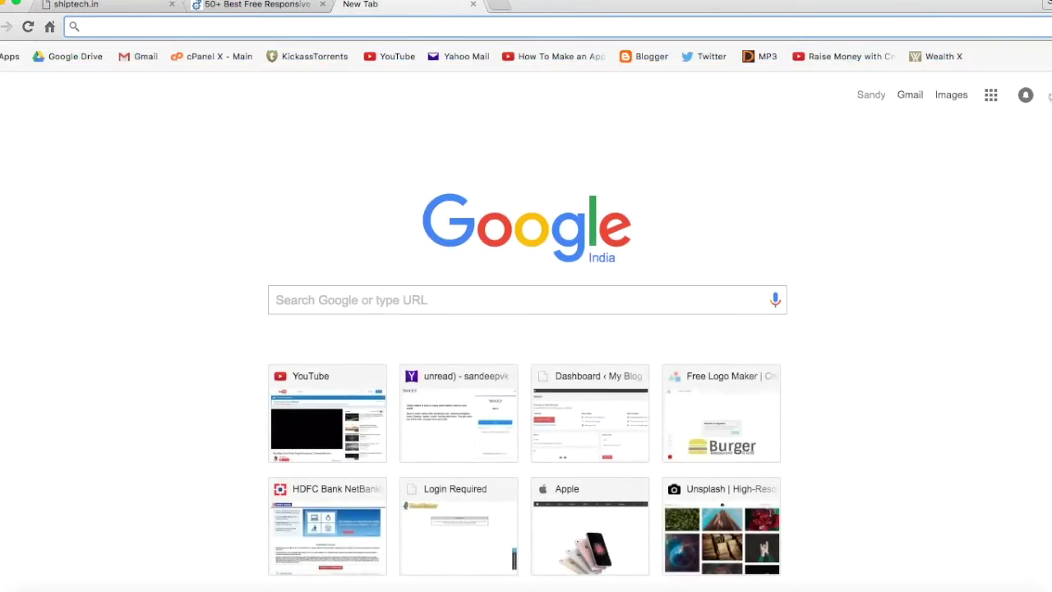
Step: Search Google for ship pictures and browse the image results
{"action": "type", "text": "ship pictures"}
{"action": "key", "text": "Return"}
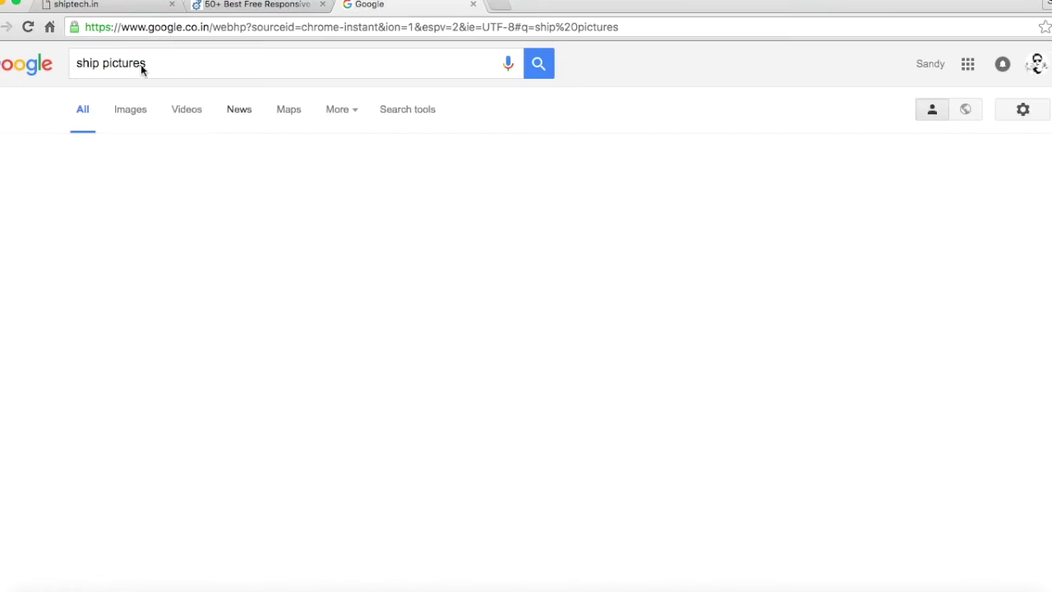
{"action": "left_click", "coordinate": [131, 112]}
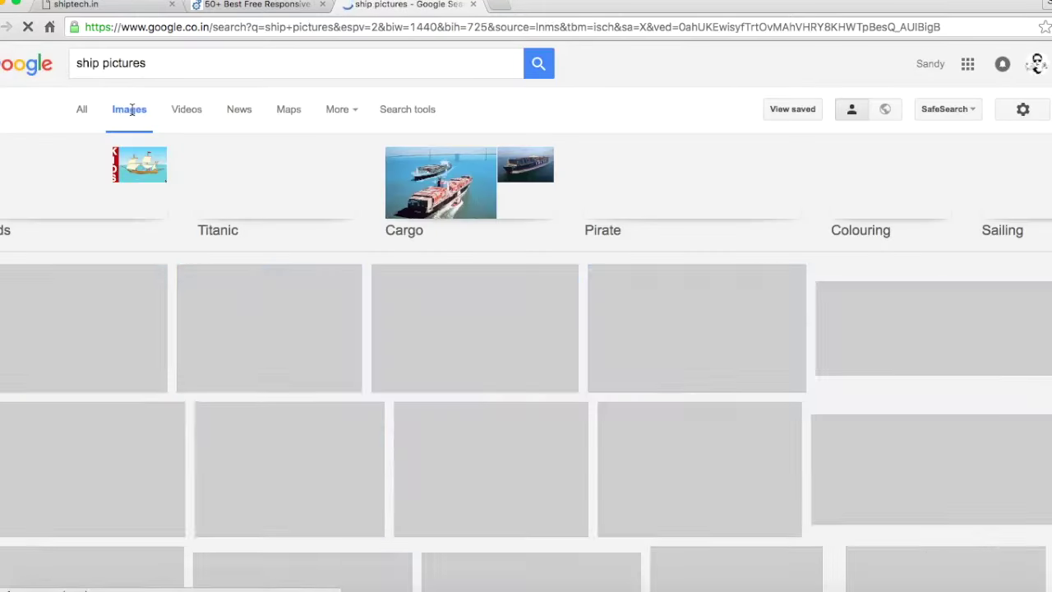
{"action": "scroll", "coordinate": [411, 470], "scroll_direction": "down", "scroll_amount": 3}
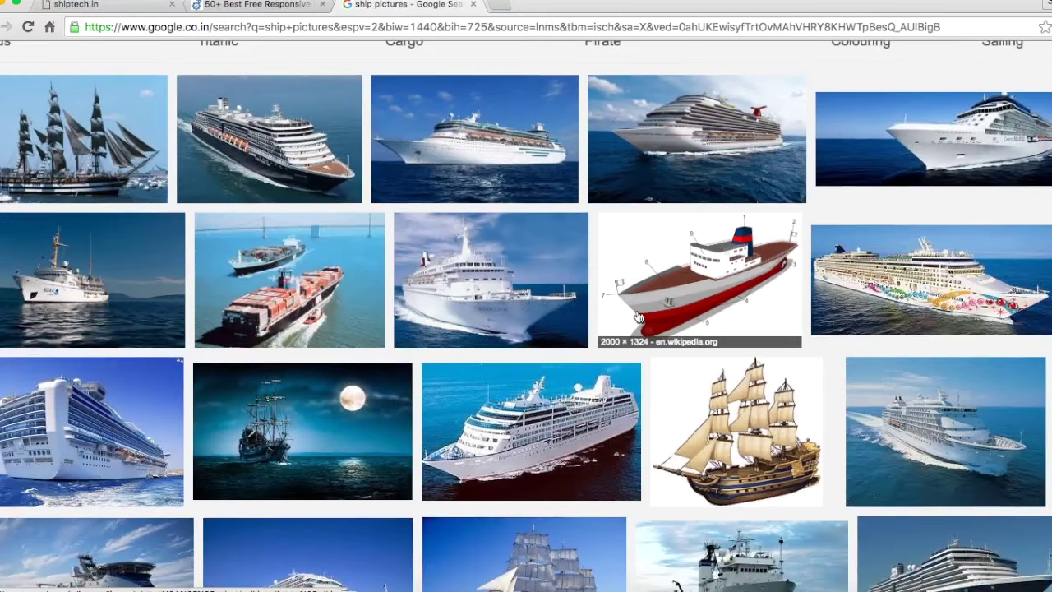
Step: Preview the white cruise ship picture, check the options for saving it as an image file and cancel the save
{"action": "left_click", "coordinate": [516, 269]}
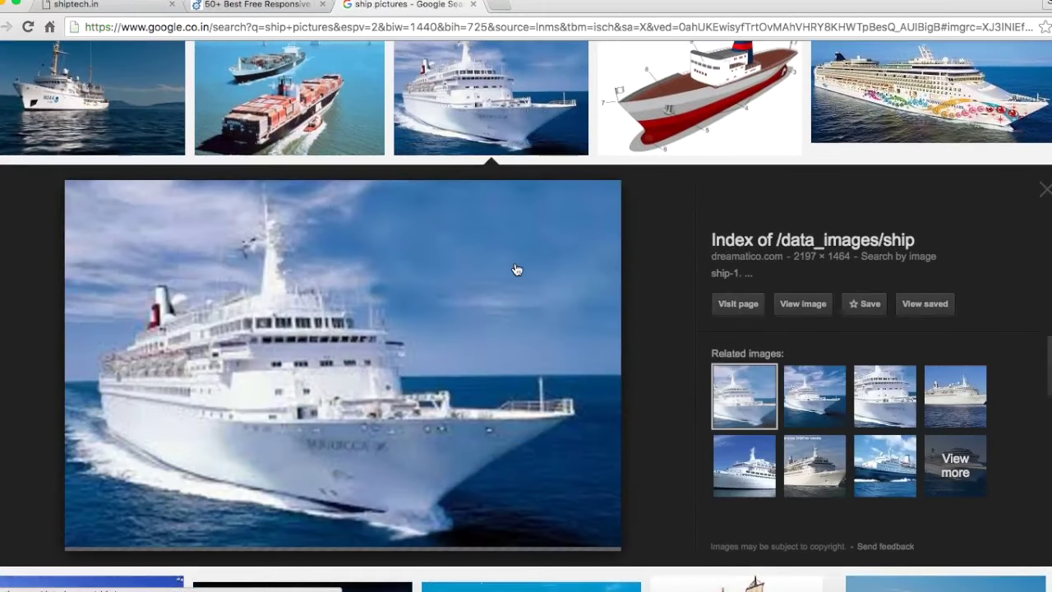
{"action": "right_click", "coordinate": [413, 266]}
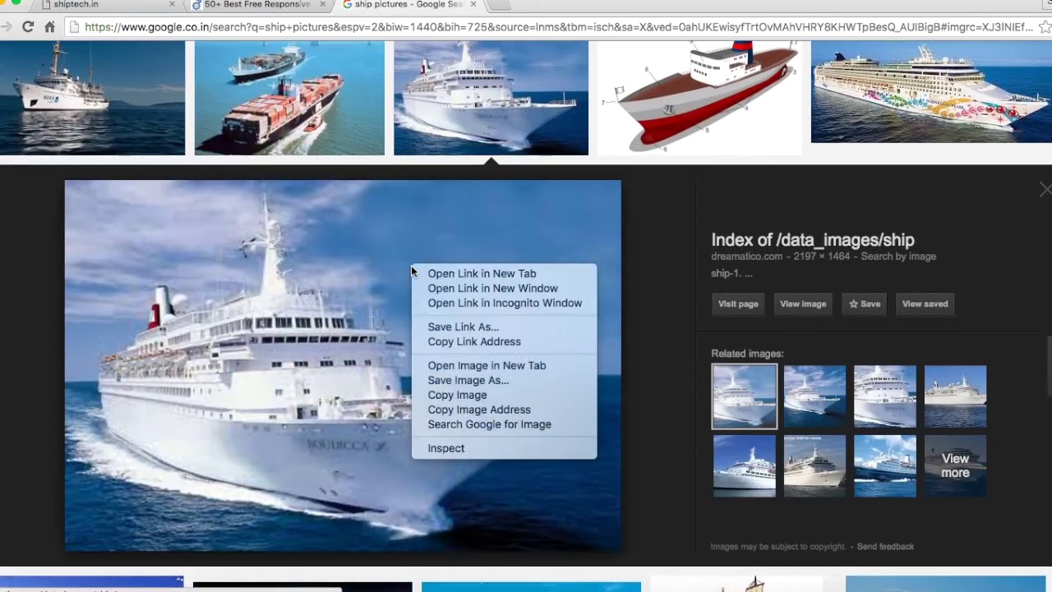
{"action": "left_click", "coordinate": [497, 382]}
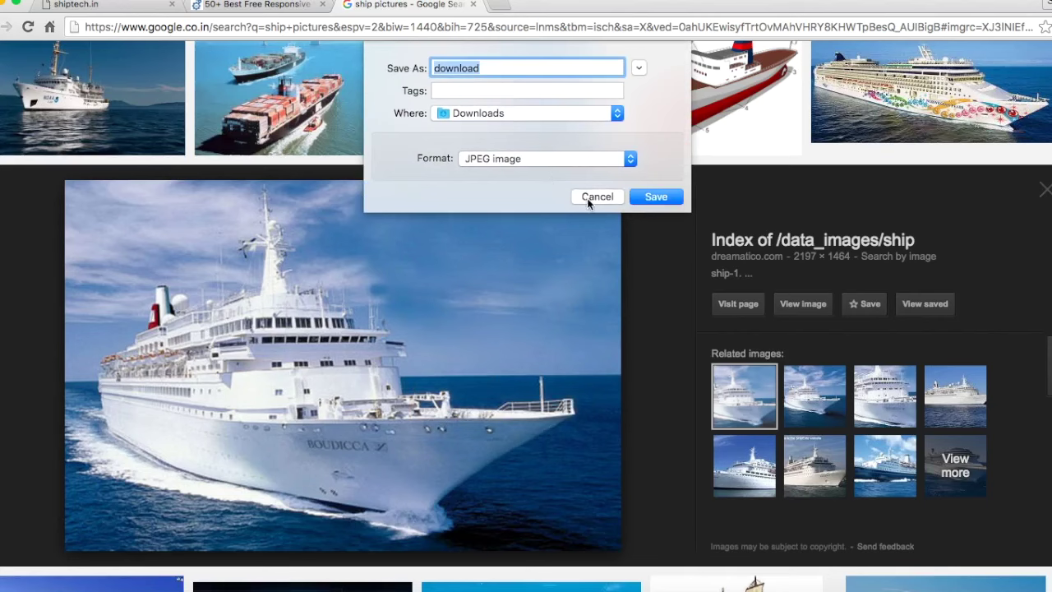
{"action": "left_click", "coordinate": [546, 160]}
{"action": "left_click", "coordinate": [546, 160]}
{"action": "left_click", "coordinate": [604, 201]}
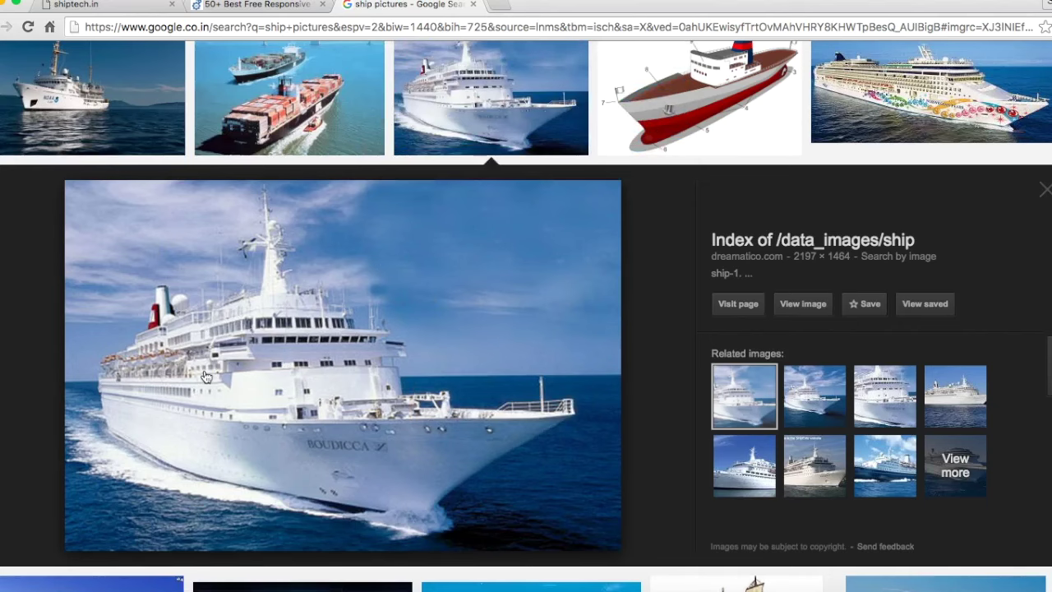
{"action": "scroll", "coordinate": [205, 377], "scroll_direction": "up", "scroll_amount": 5}
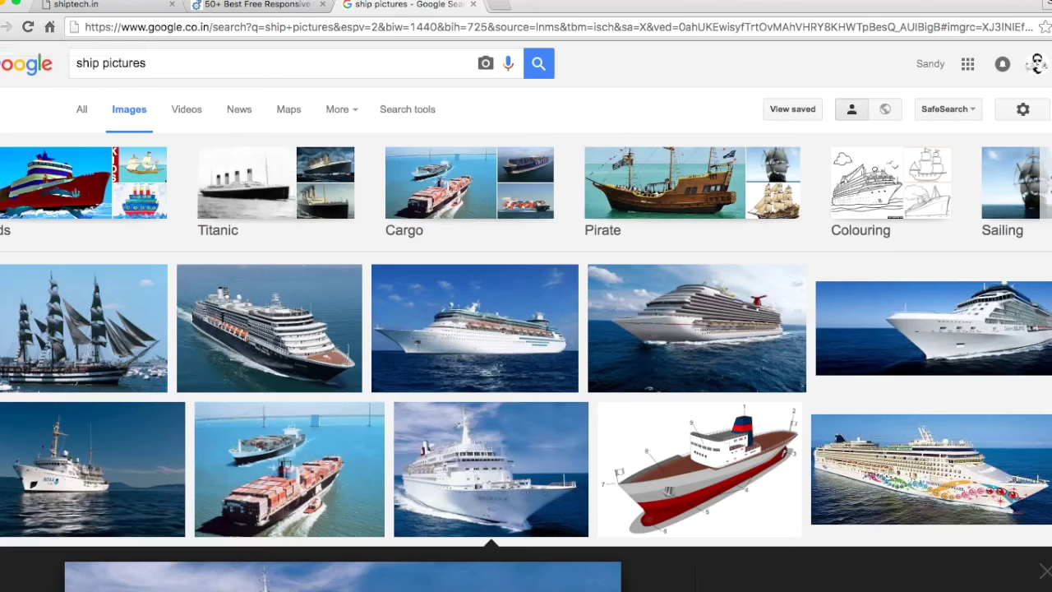
Step: Go back from the ship image results and examine the ShipTech logo on the shiptech.in site up close
{"action": "left_click", "coordinate": [7, 28]}
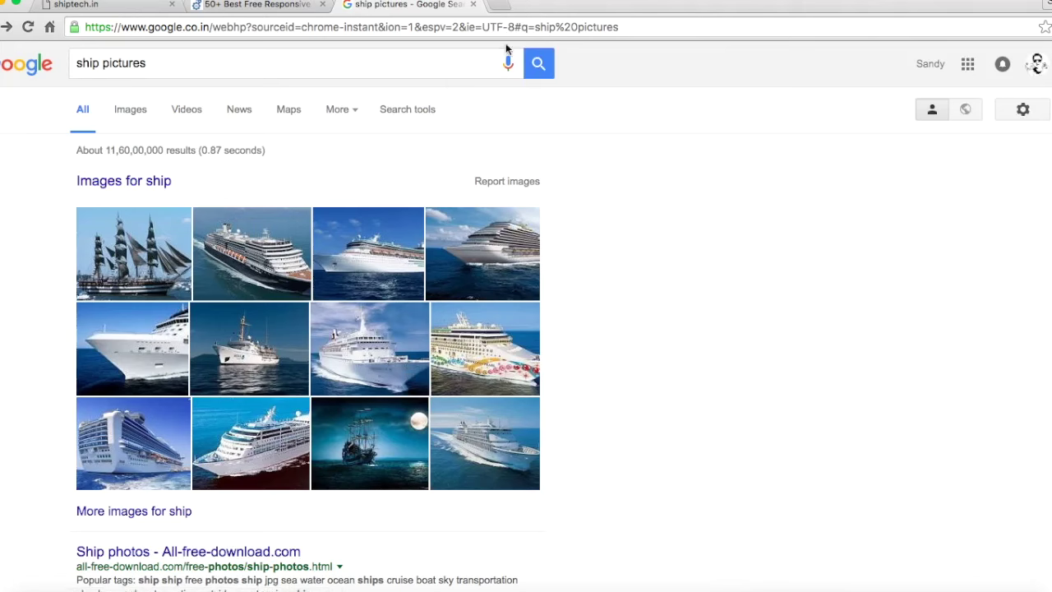
{"action": "left_click", "coordinate": [78, 4]}
{"action": "key", "text": "super+equal"}
{"action": "key", "text": "super+equal"}
{"action": "key", "text": "super+equal"}
{"action": "key", "text": "super+equal"}
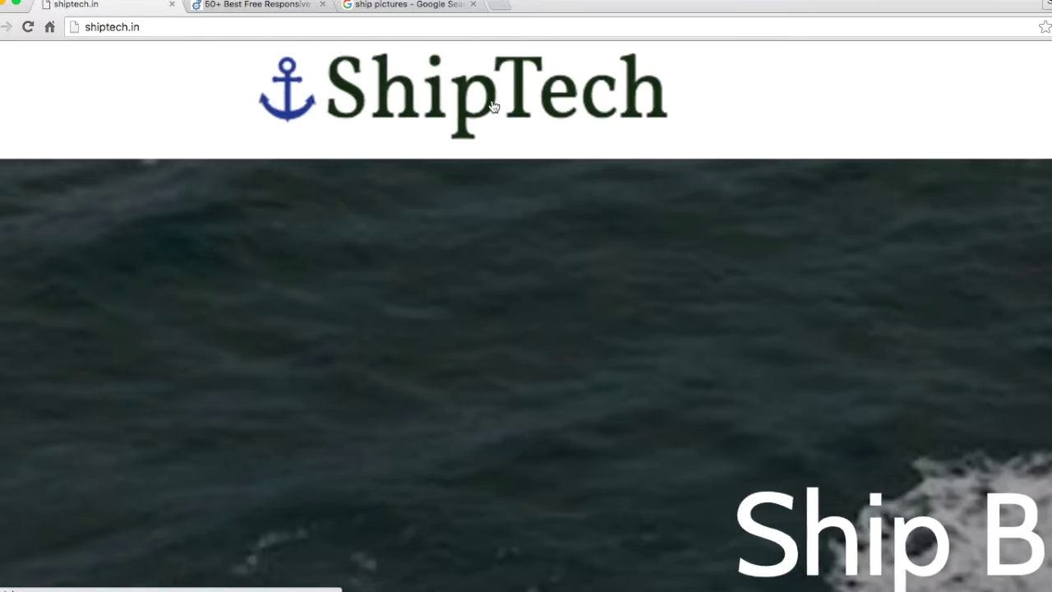
{"action": "key", "text": "super+minus"}
{"action": "key", "text": "super+minus"}
{"action": "key", "text": "super+minus"}
{"action": "key", "text": "super+minus"}
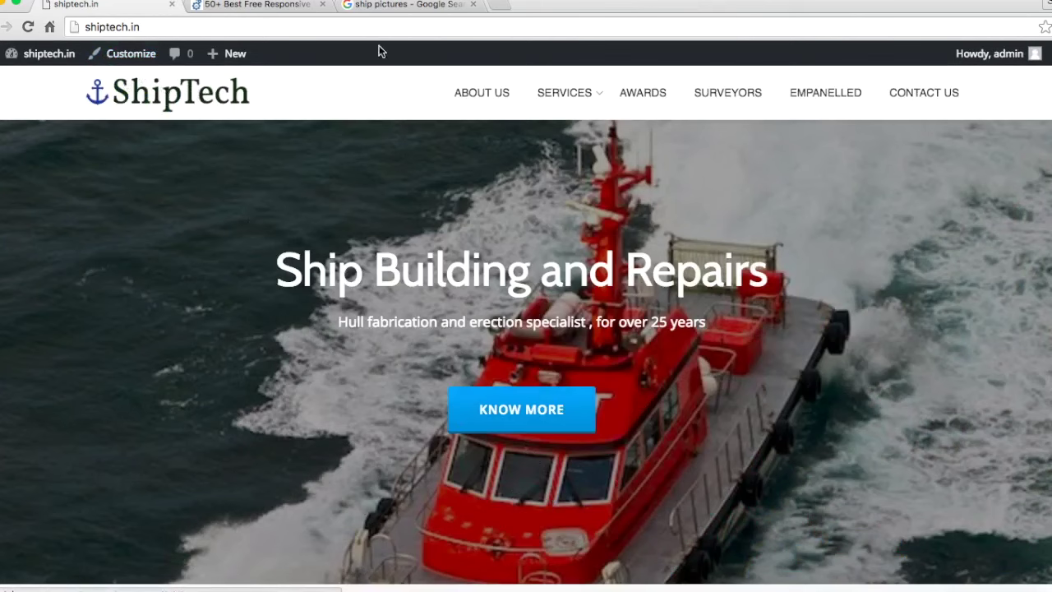
Step: Load logomakr.com in place of the ship pictures search and dismiss its introductory video
{"action": "left_click", "coordinate": [437, 6]}
{"action": "left_click", "coordinate": [464, 25]}
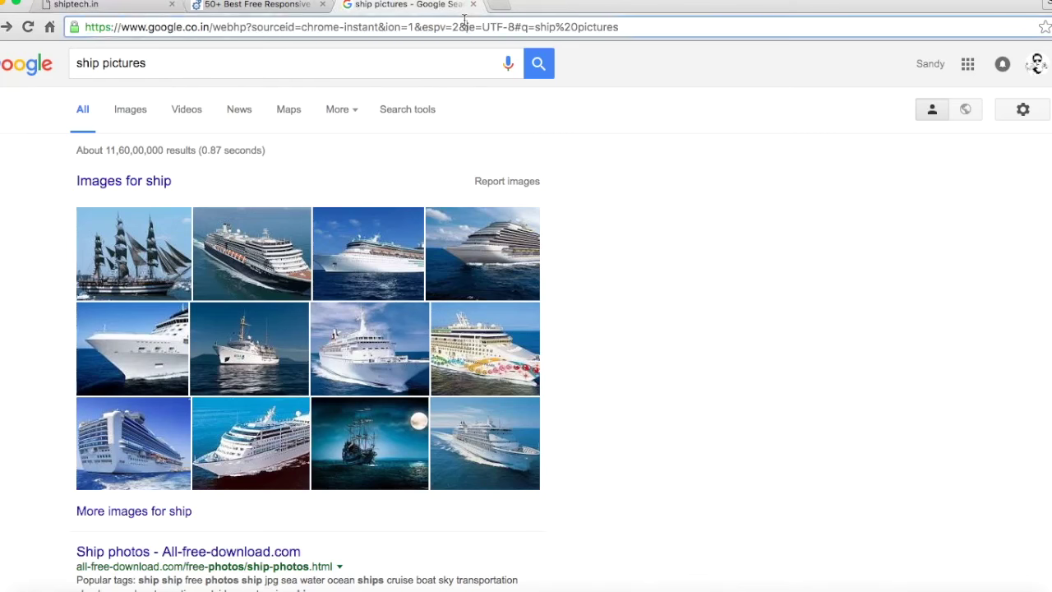
{"action": "type", "text": "logomakr.com"}
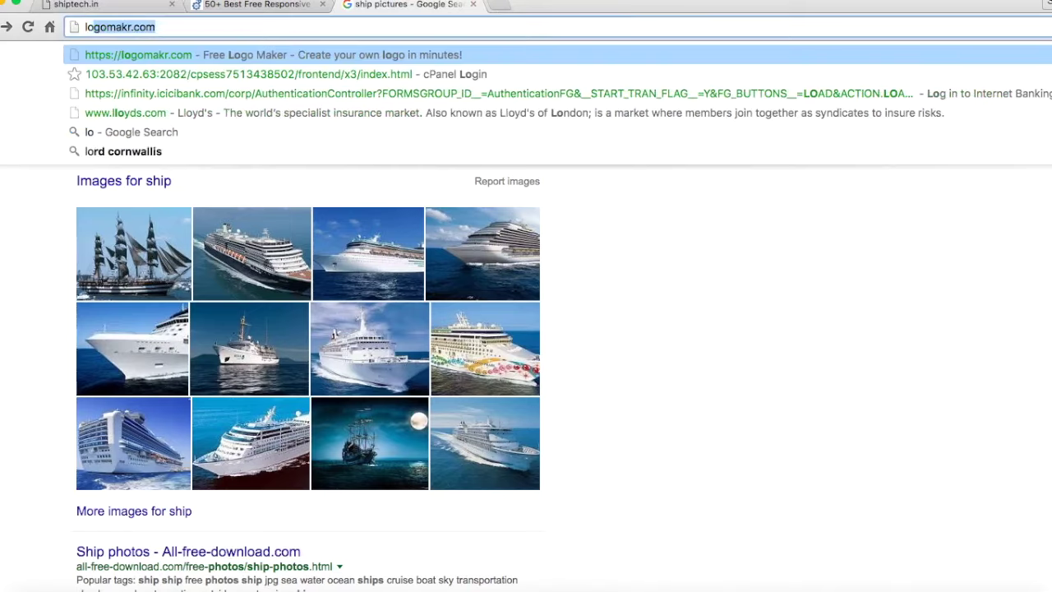
{"action": "key", "text": "Return"}
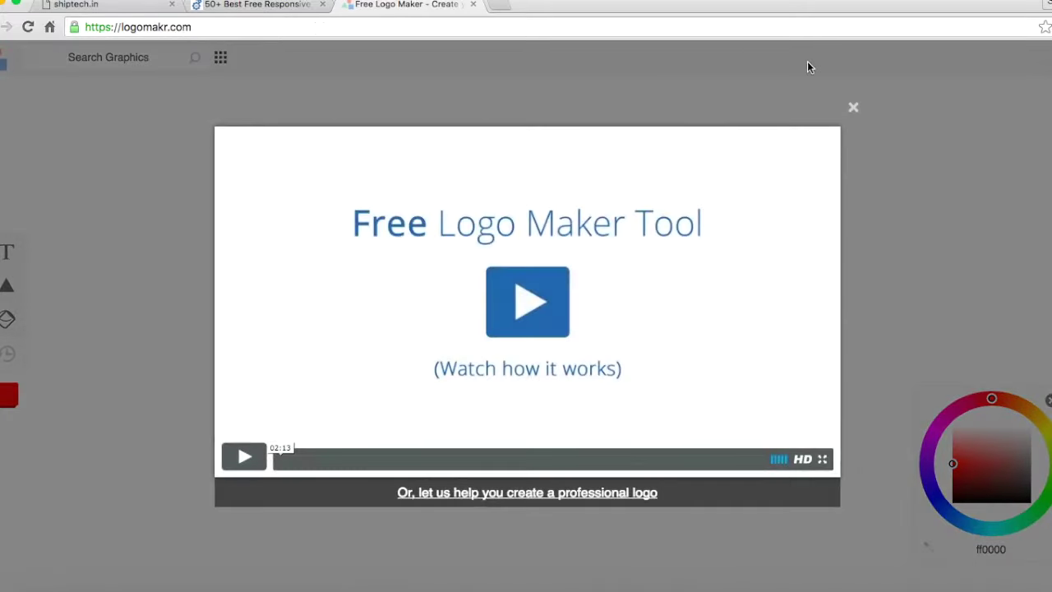
{"action": "left_click", "coordinate": [854, 109]}
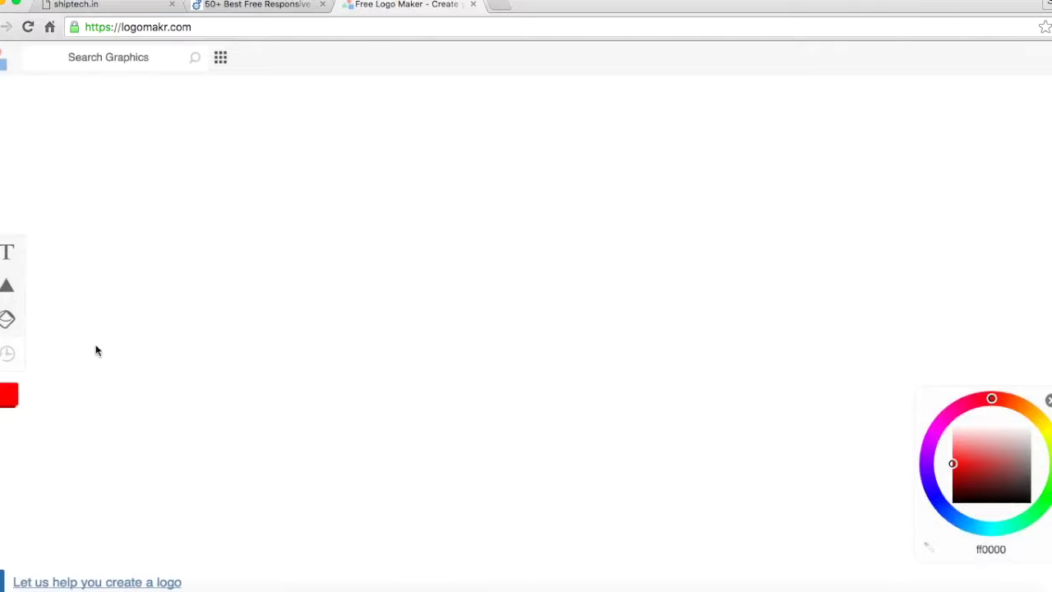
Step: Search the graphics for "anchor", add the upside-down anchor to the canvas and shift it to the left of centre
{"action": "left_click", "coordinate": [140, 63]}
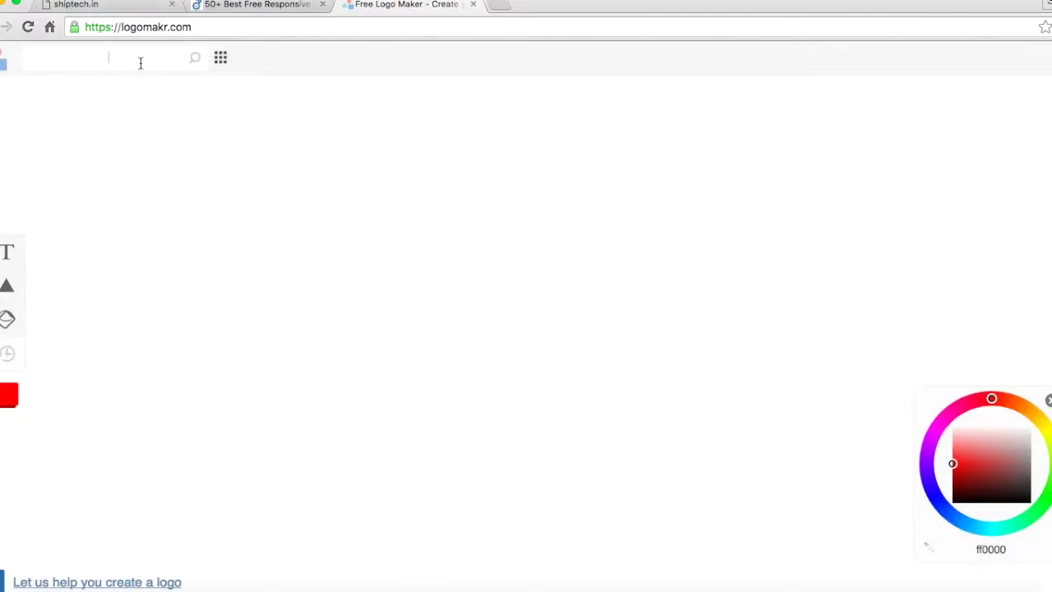
{"action": "type", "text": "anchor"}
{"action": "key", "text": "Return"}
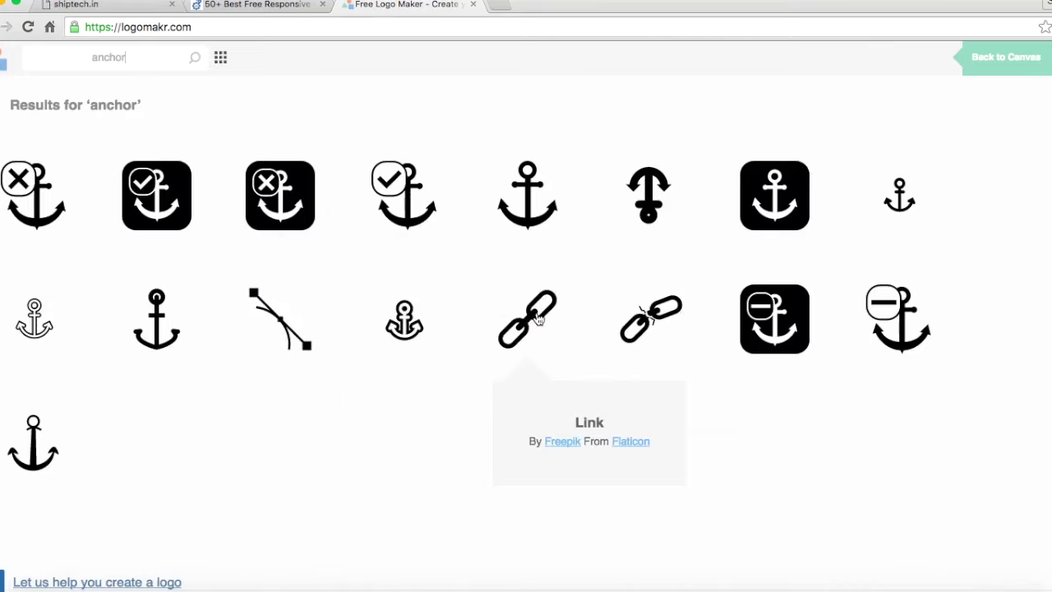
{"action": "left_click", "coordinate": [650, 199]}
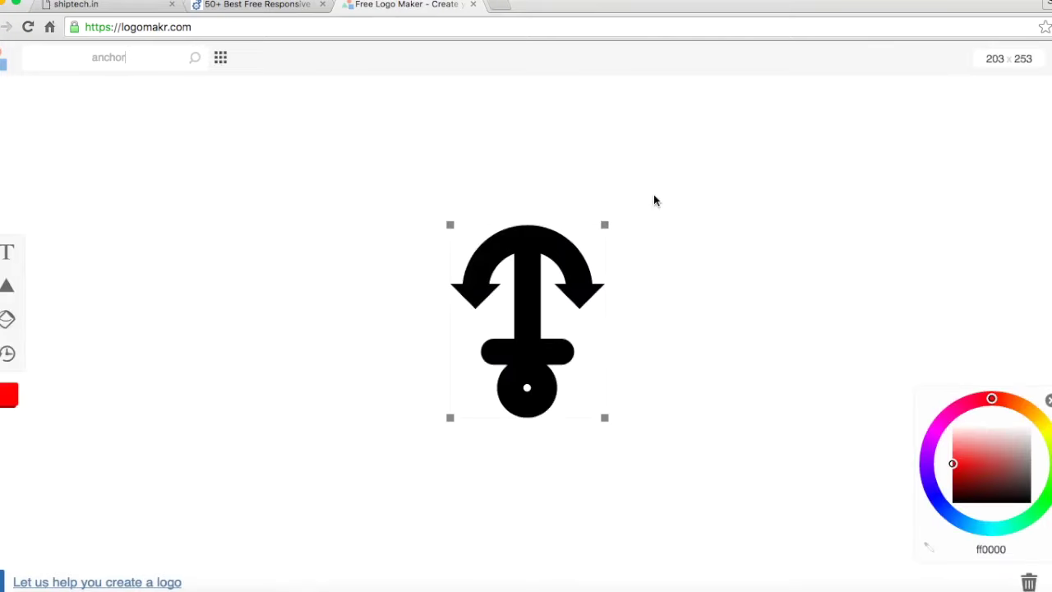
{"action": "left_click_drag", "start_coordinate": [590, 339], "coordinate": [408, 313]}
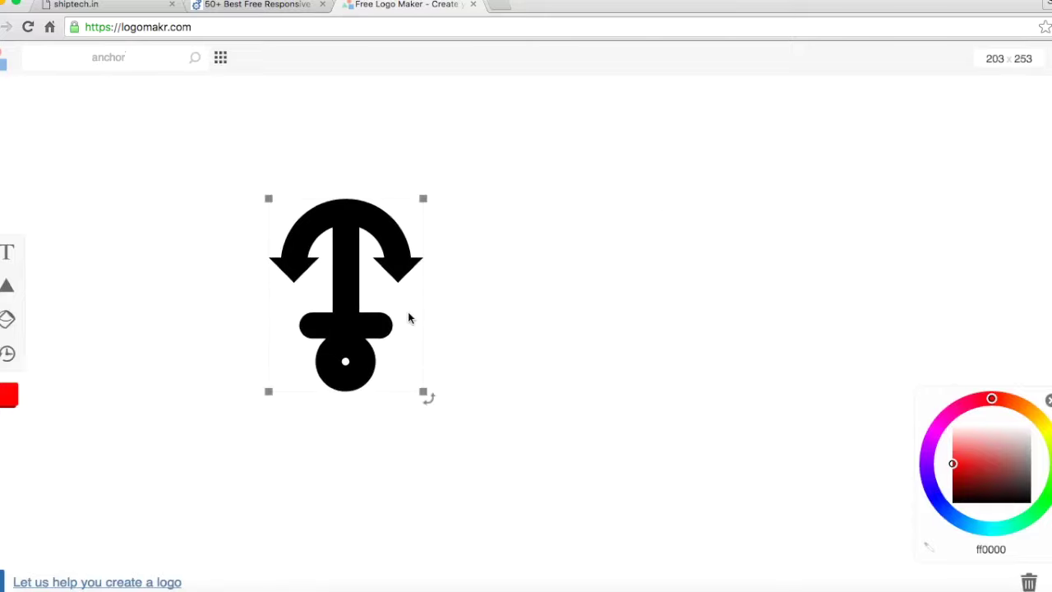
Step: Add the text "Anchor Tech" to the logo canvas
{"action": "left_click", "coordinate": [8, 257]}
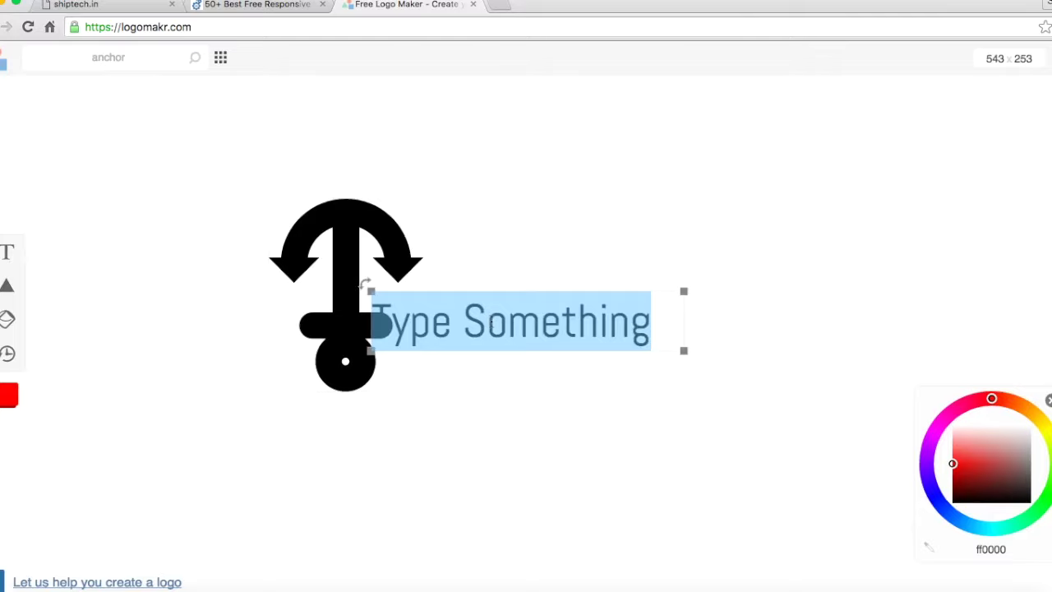
{"action": "type", "text": "Acho"}
{"action": "key", "text": "BackSpace"}
{"action": "key", "text": "BackSpace"}
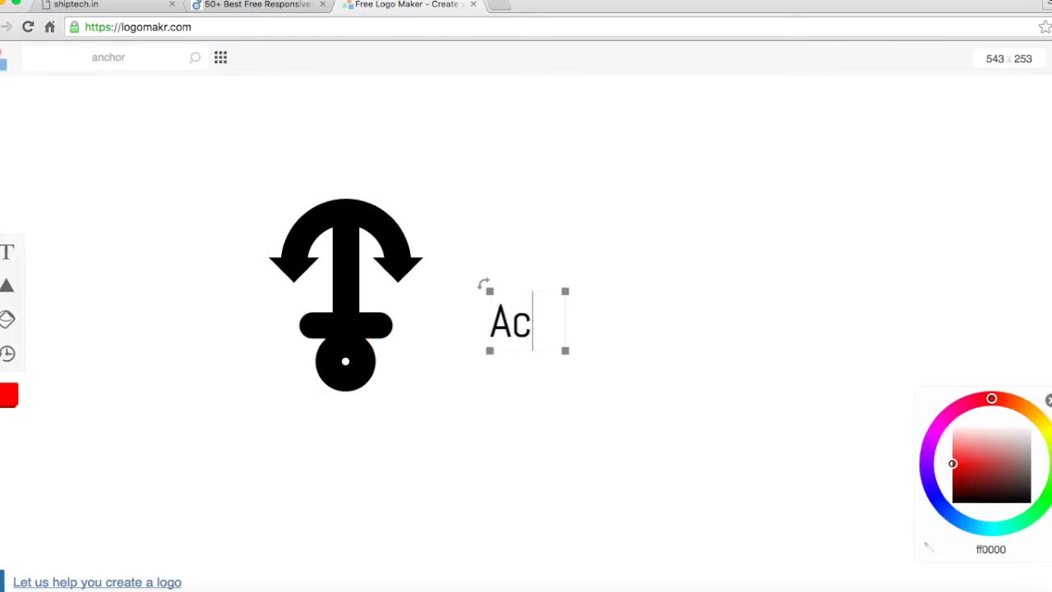
{"action": "type", "text": "h"}
{"action": "key", "text": "BackSpace"}
{"action": "key", "text": "BackSpace"}
{"action": "type", "text": "nb"}
{"action": "key", "text": "BackSpace"}
{"action": "type", "text": "chor"}
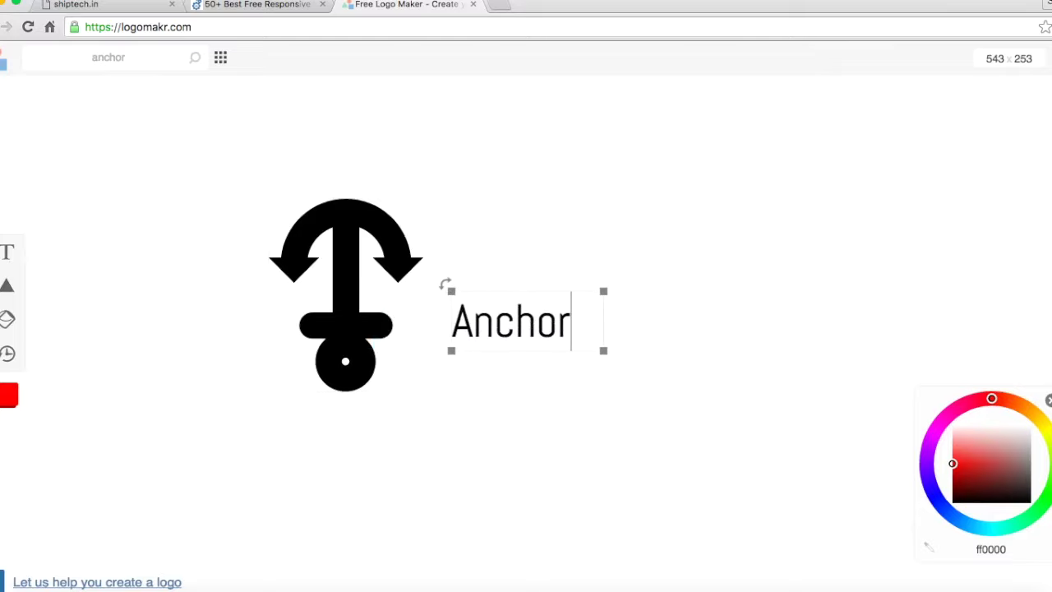
{"action": "type", "text": " Tech"}
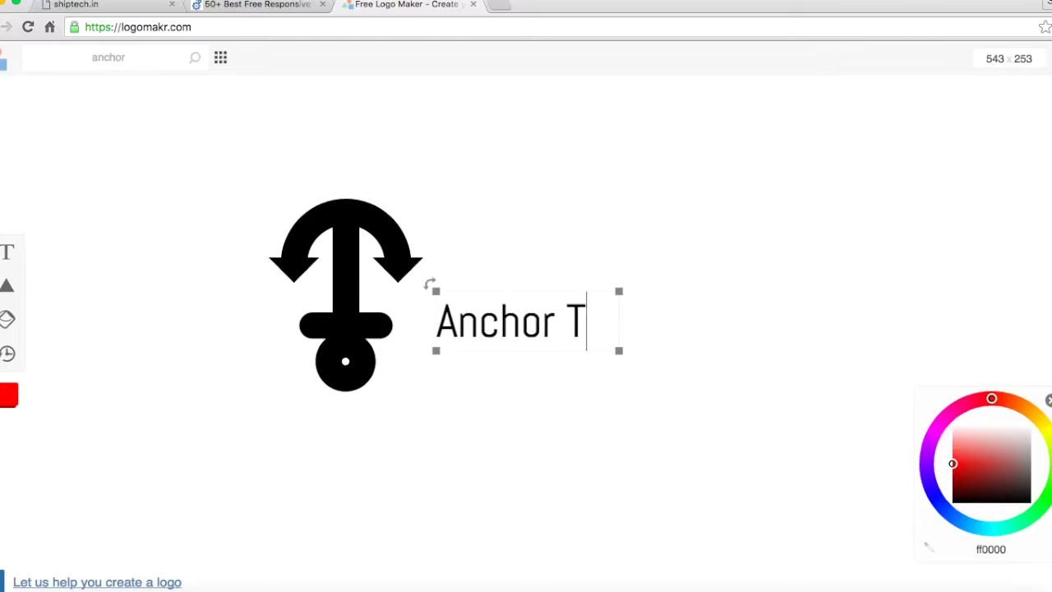
{"action": "key", "text": "BackSpace"}
{"action": "type", "text": "ch"}
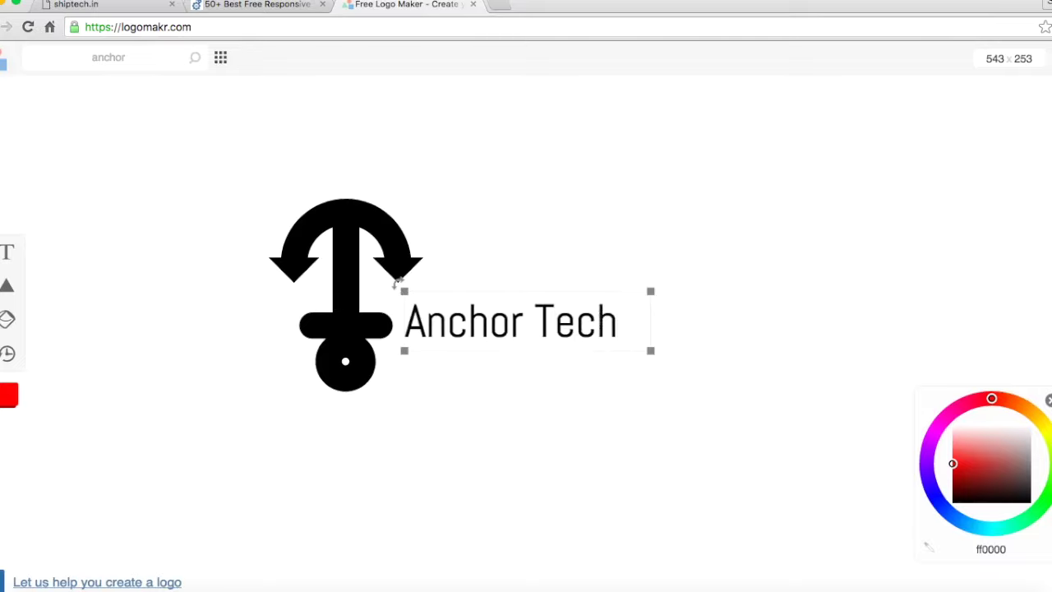
Step: Shrink the anchor graphic to about the height of the text beside it and colour it pink, ff0061
{"action": "left_click", "coordinate": [355, 304]}
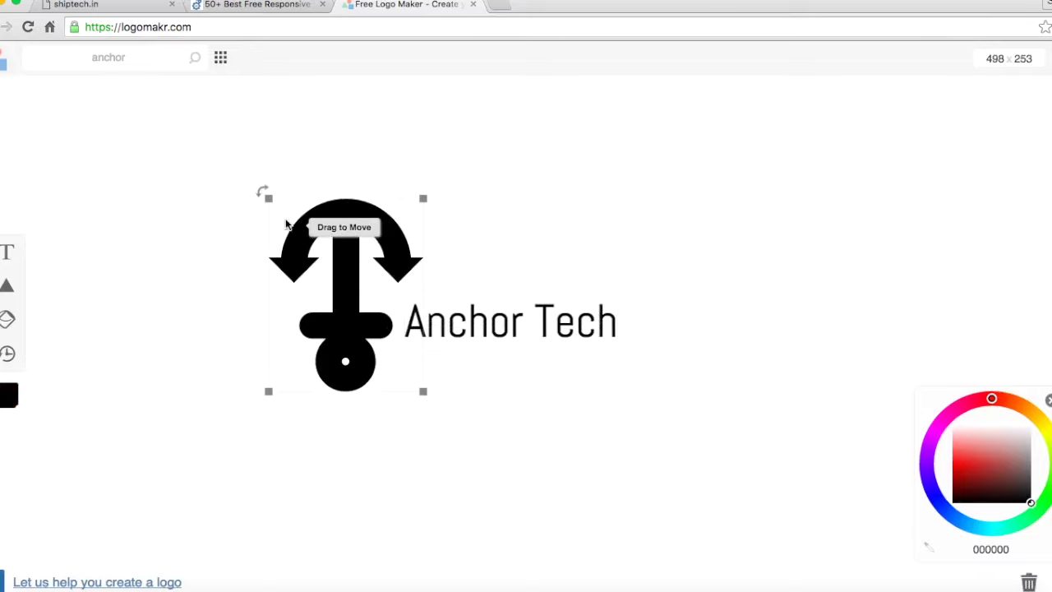
{"action": "left_click_drag", "start_coordinate": [268, 198], "coordinate": [392, 326]}
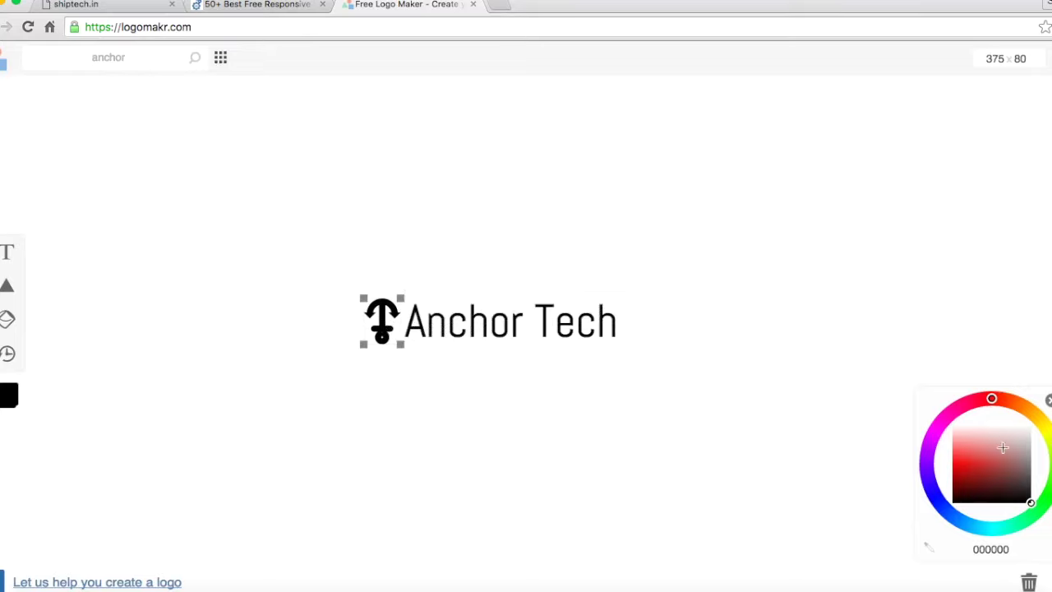
{"action": "left_click_drag", "start_coordinate": [994, 398], "coordinate": [966, 404]}
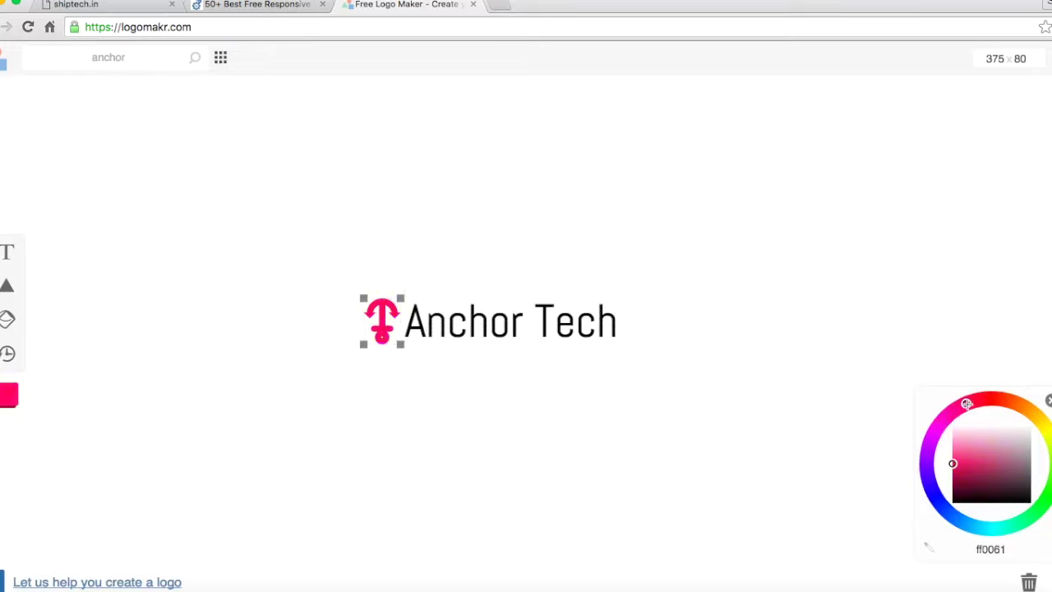
Step: Change the colour of the "Anchor Tech" text to lime green, c1ff00
{"action": "left_click", "coordinate": [564, 325]}
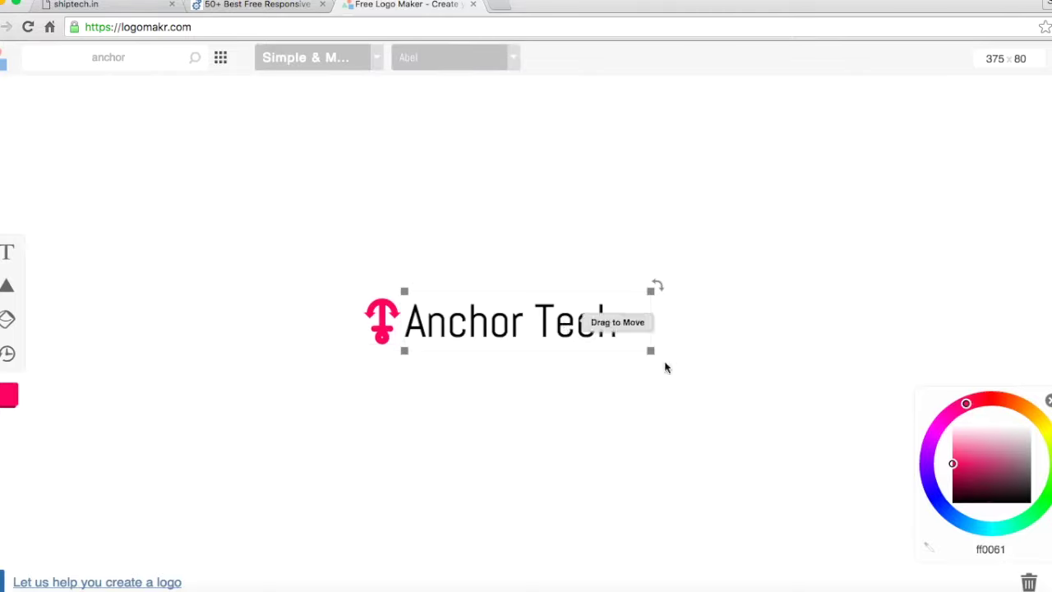
{"action": "left_click_drag", "start_coordinate": [966, 403], "coordinate": [1049, 446]}
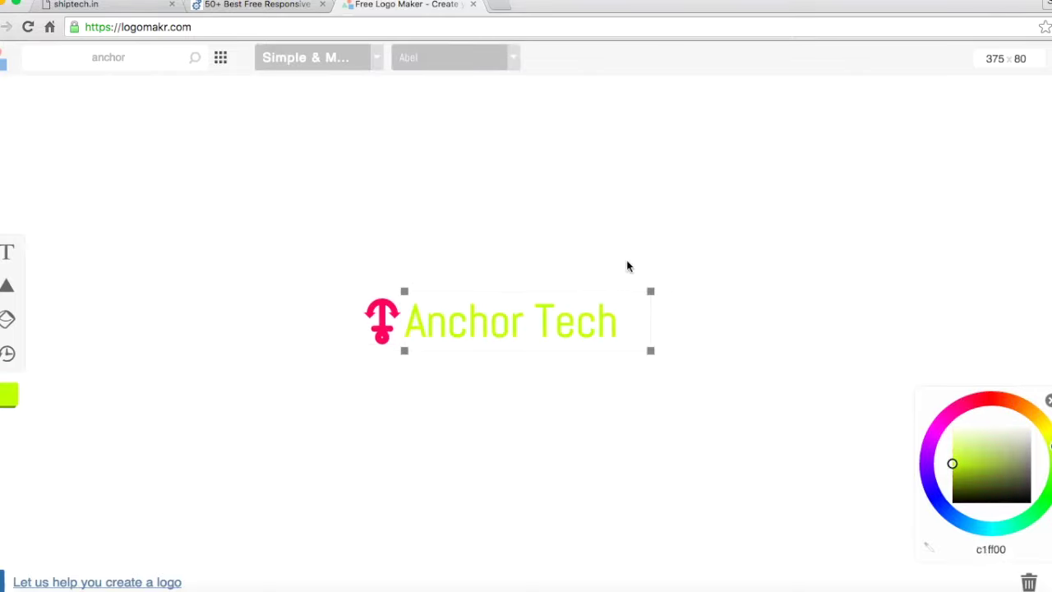
{"action": "left_click", "coordinate": [625, 236]}
Step: Open the choice of font categories for the "Anchor Tech" text
{"action": "left_click", "coordinate": [497, 337]}
{"action": "left_click", "coordinate": [376, 58]}
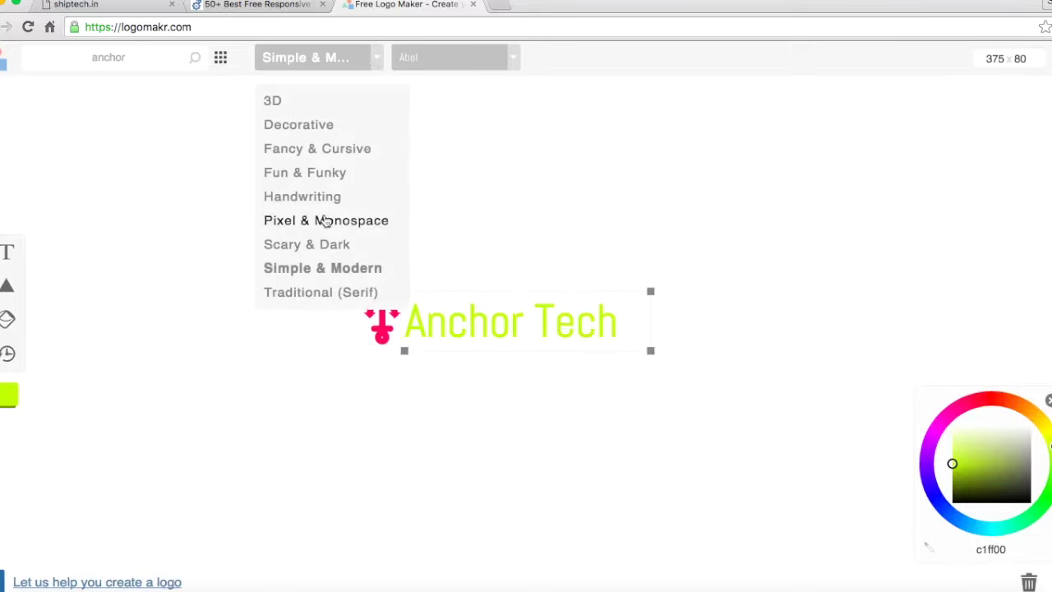